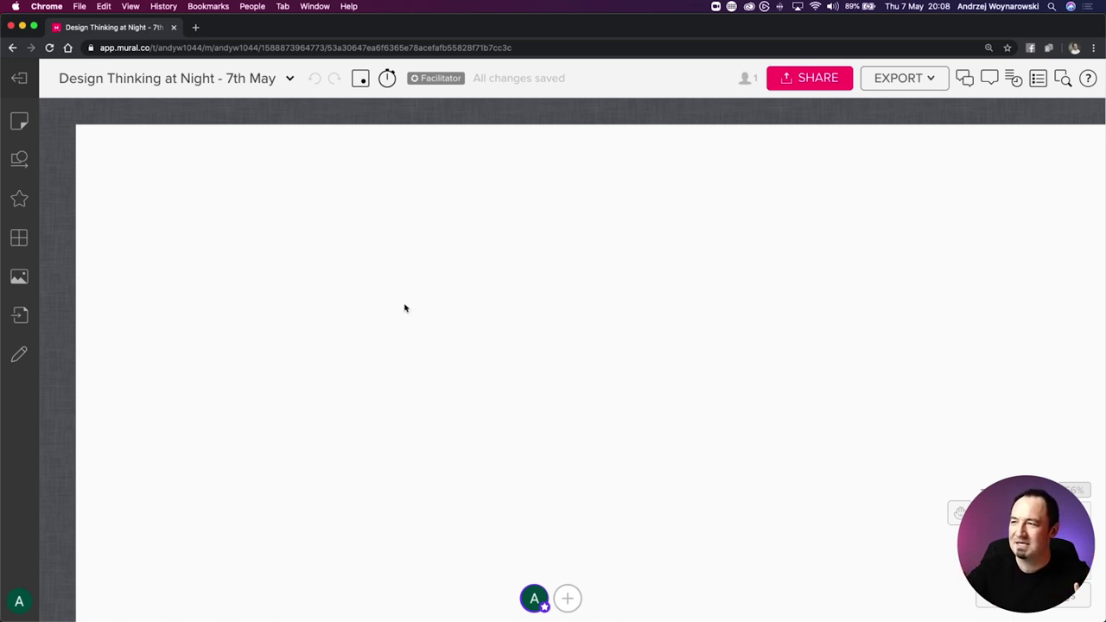
Go back to the room "Design Thinking At Night May 7th" and reopen its most recently updated mural
{"action": "left_click", "coordinate": [19, 80]}
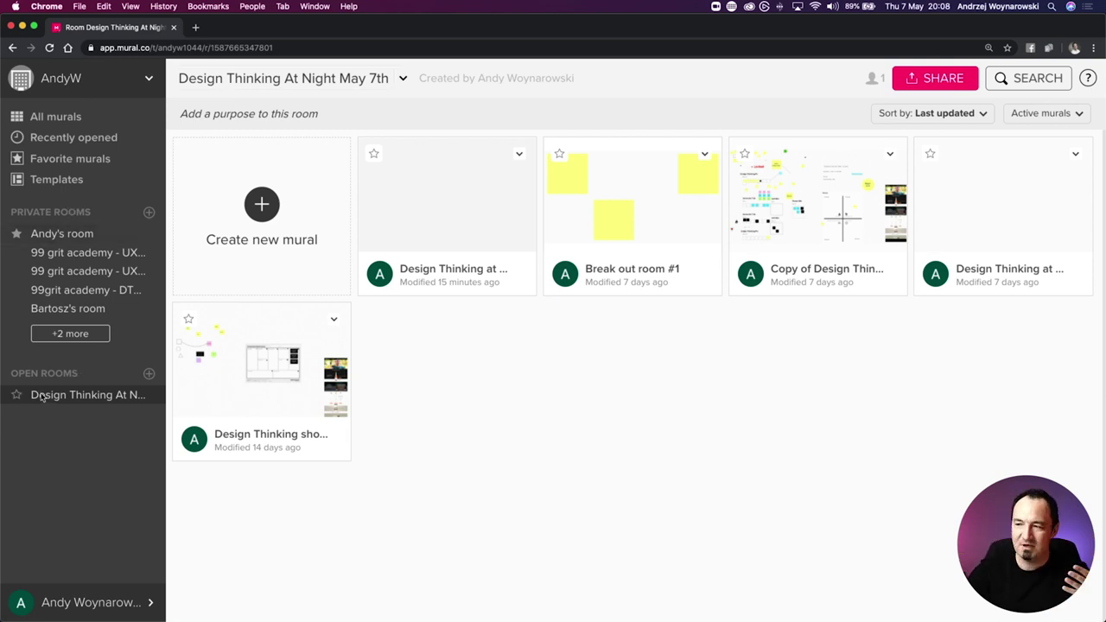
{"action": "left_click", "coordinate": [82, 395]}
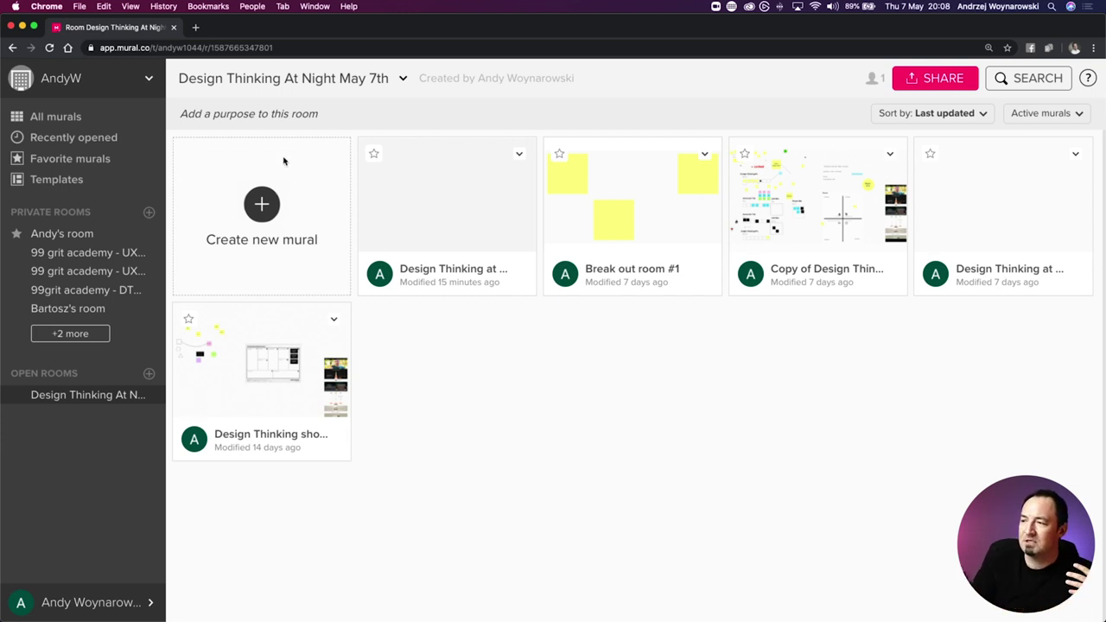
{"action": "left_click", "coordinate": [440, 218]}
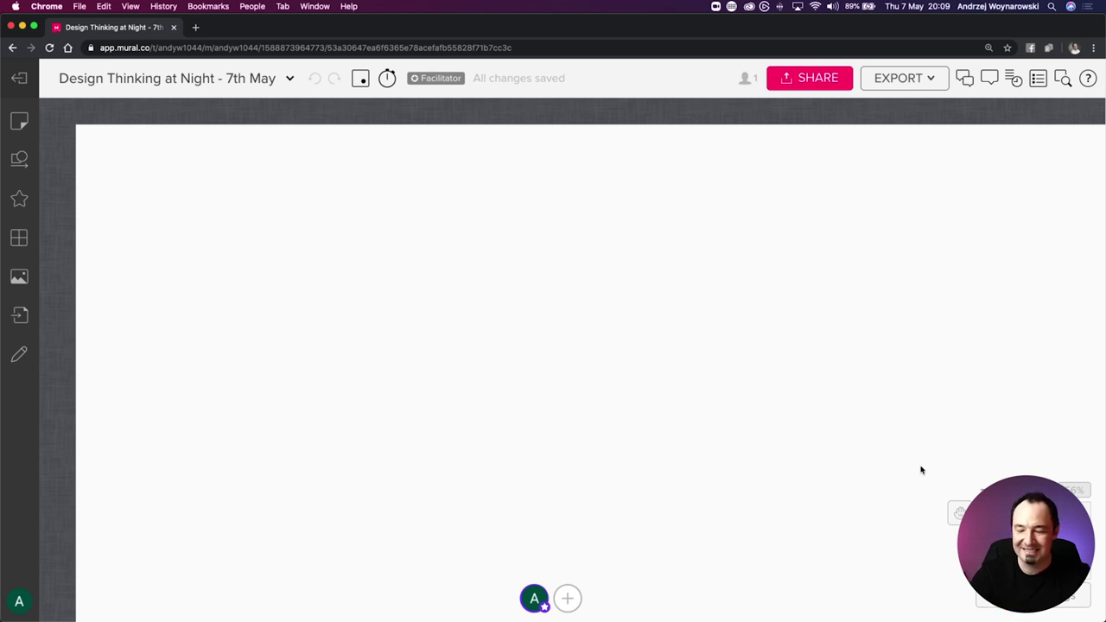
Examine the blank mural at different zoom levels until the entire canvas fits in view
{"action": "scroll", "coordinate": [922, 470], "scroll_direction": "down", "scroll_amount": 3}
{"action": "scroll", "coordinate": [921, 470], "scroll_direction": "down", "scroll_amount": 1}
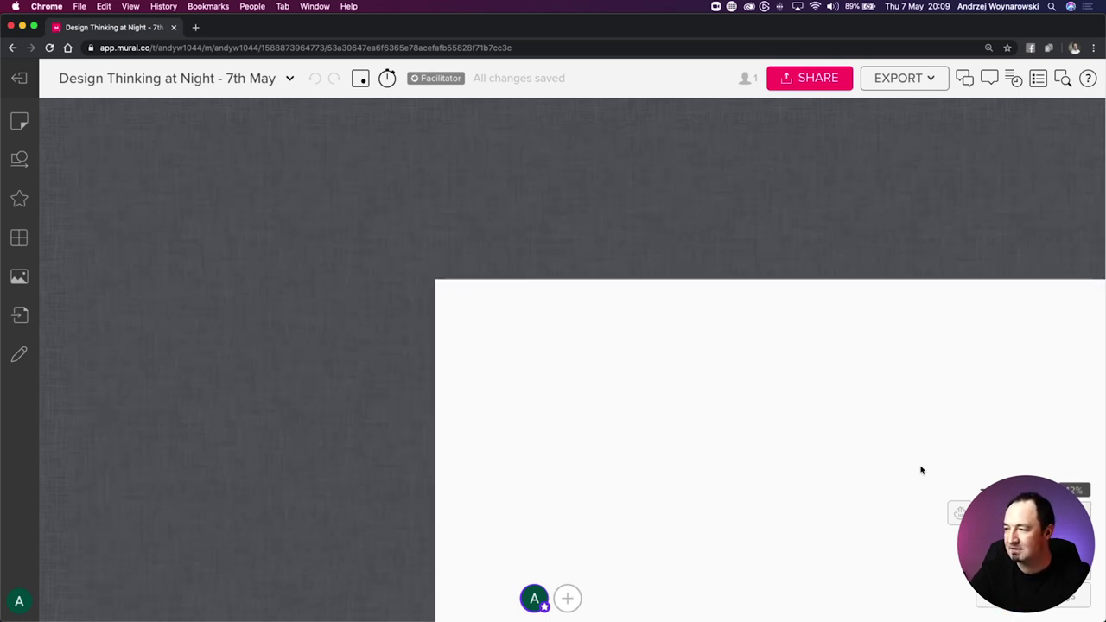
{"action": "scroll", "coordinate": [921, 470], "scroll_direction": "down", "scroll_amount": 1}
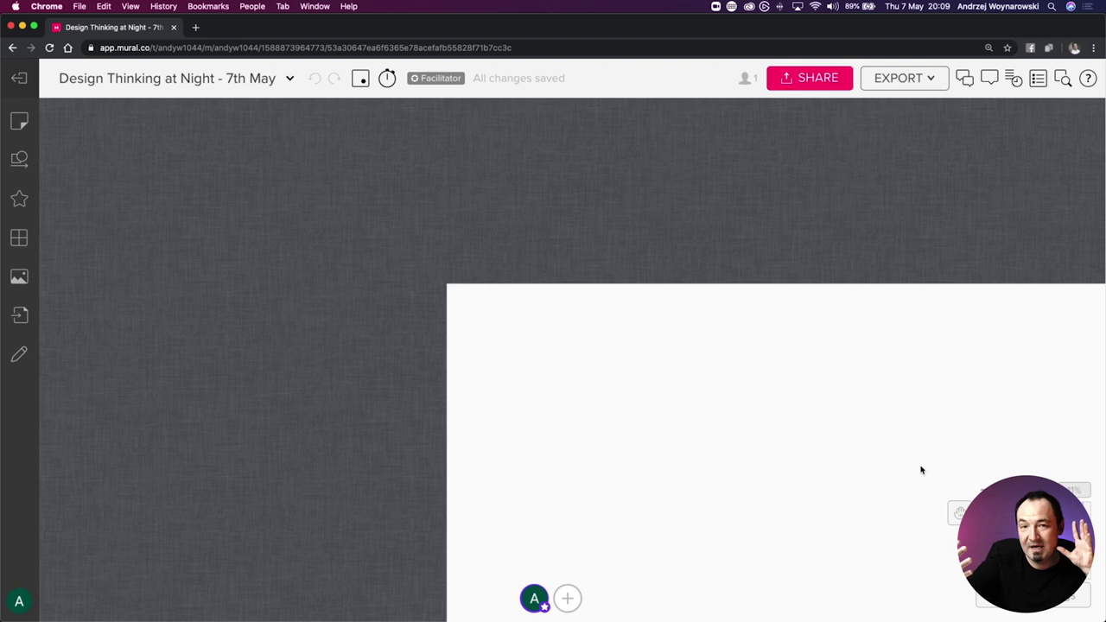
{"action": "scroll", "coordinate": [921, 470], "scroll_direction": "up", "scroll_amount": 3}
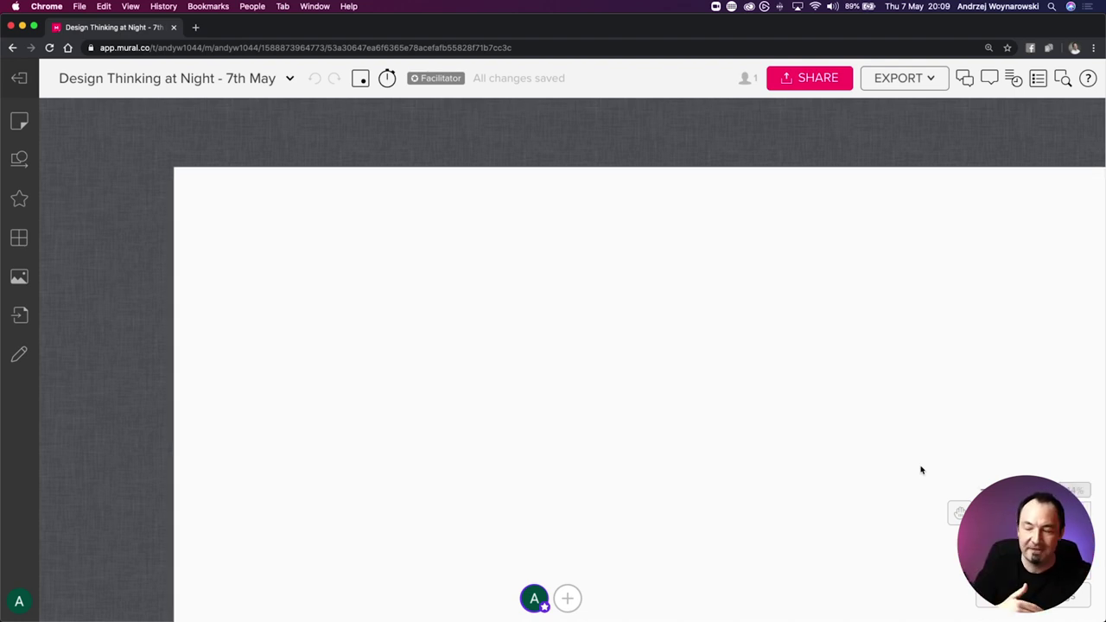
{"action": "scroll", "coordinate": [921, 470], "scroll_direction": "down", "scroll_amount": 3}
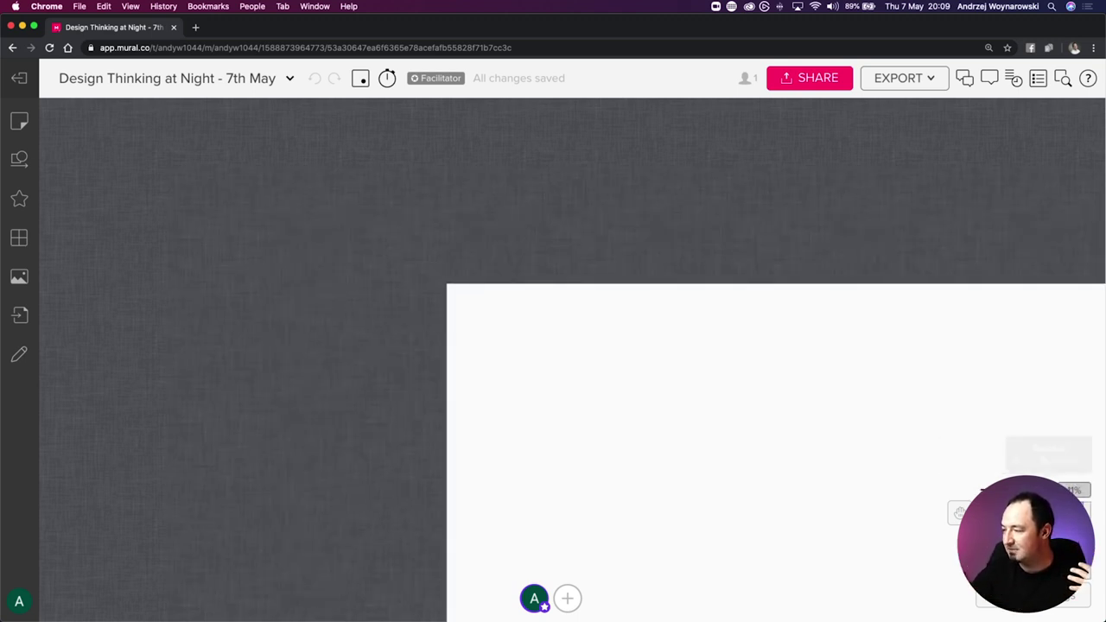
{"action": "scroll", "coordinate": [983, 488], "scroll_direction": "up", "scroll_amount": 2}
{"action": "scroll", "coordinate": [983, 489], "scroll_direction": "down", "scroll_amount": 2}
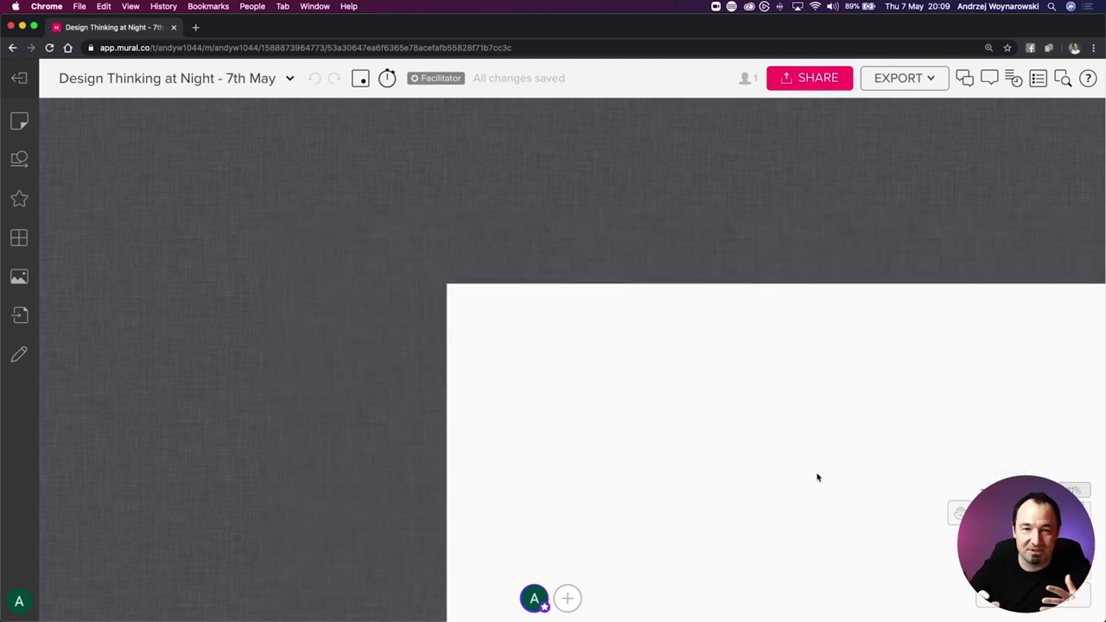
{"action": "left_click_drag", "start_coordinate": [817, 477], "coordinate": [619, 331]}
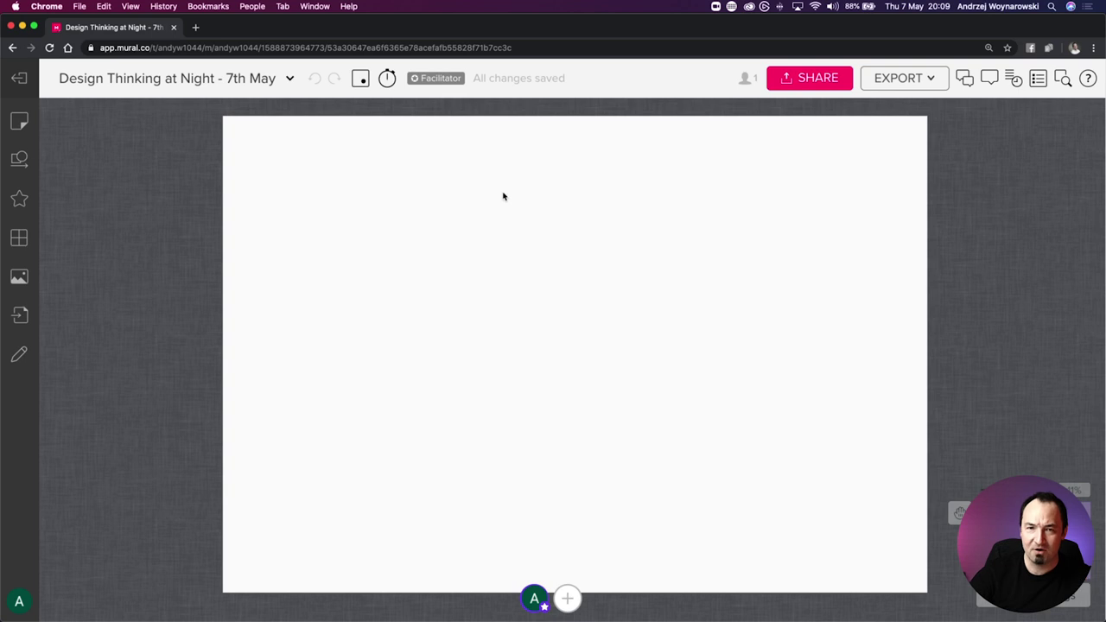
Add a yellow sticky note to the upper part of the blank canvas and delete it again
{"action": "double_click", "coordinate": [429, 208]}
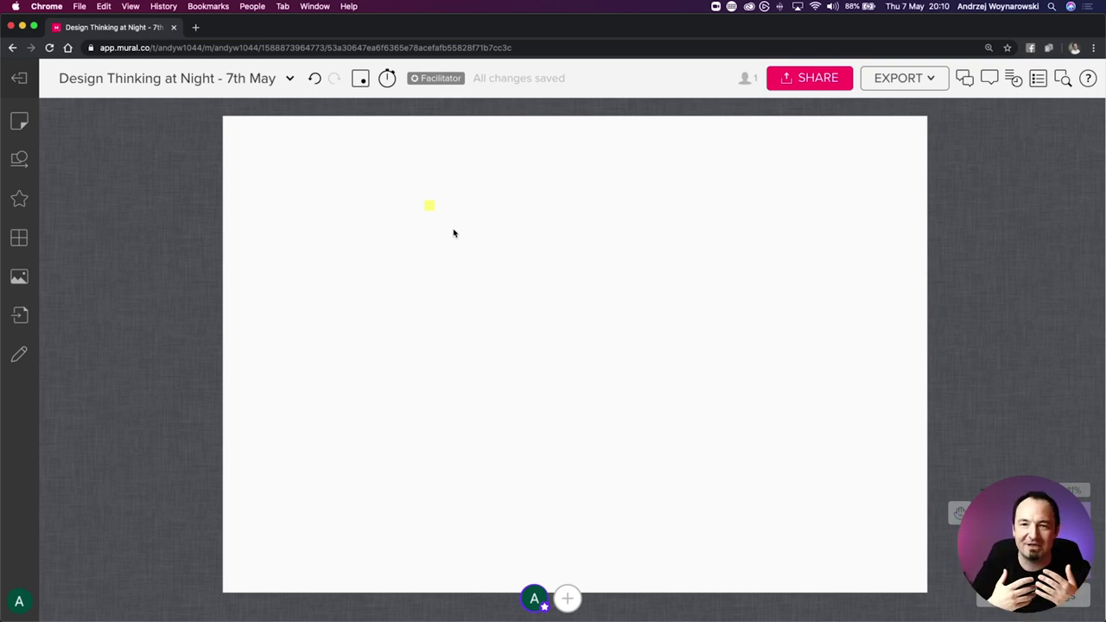
{"action": "left_click_drag", "start_coordinate": [476, 239], "coordinate": [396, 191]}
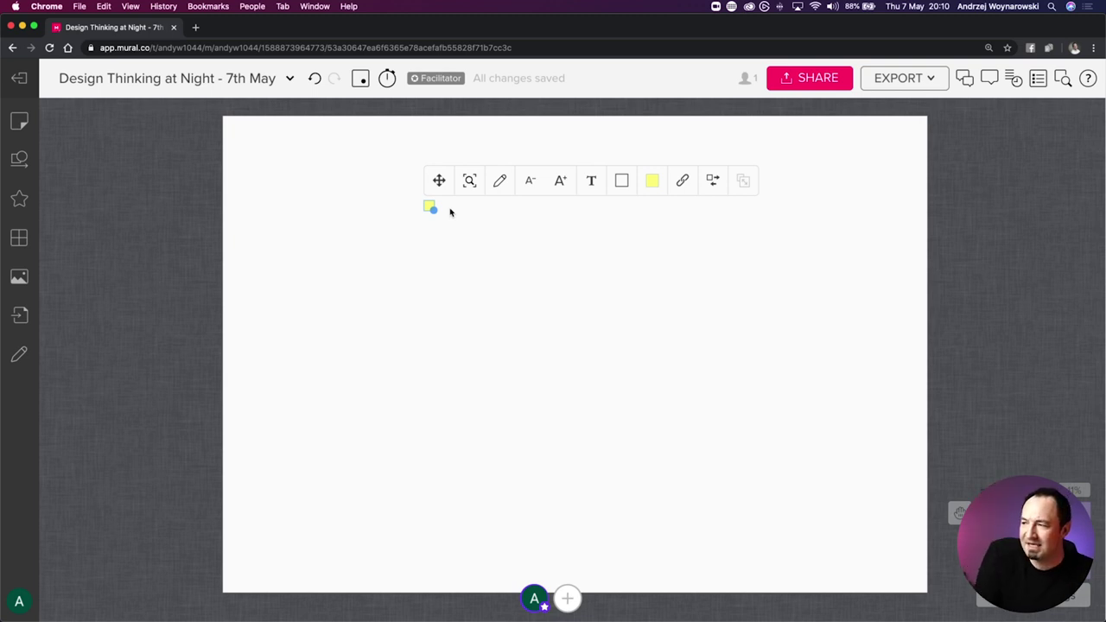
{"action": "key", "text": "Delete"}
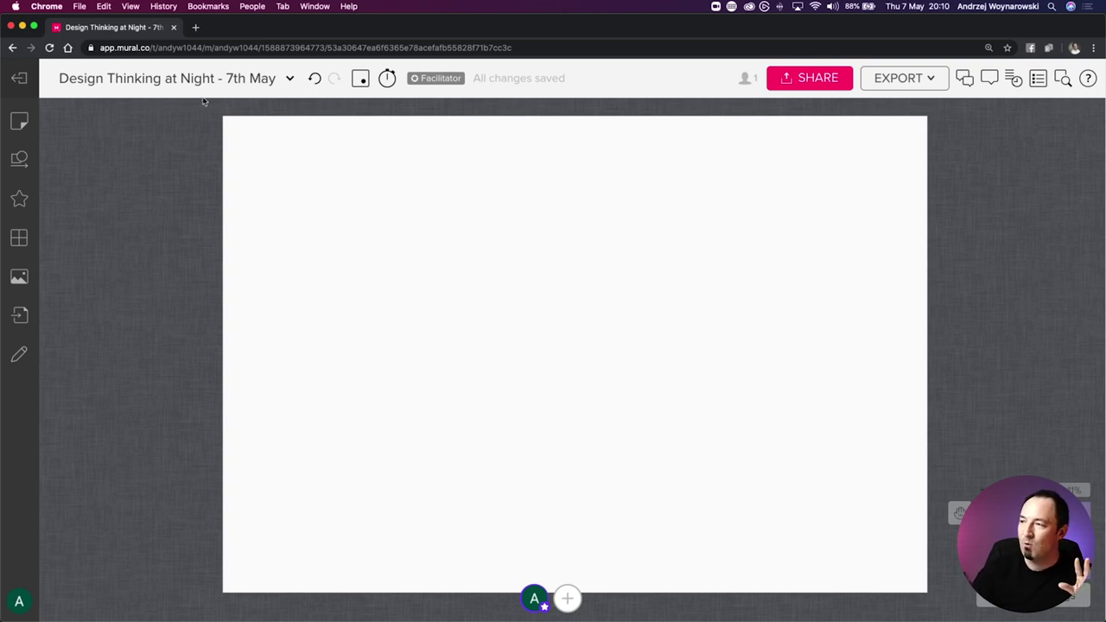
Set the mural's background color to dark grey in the mural settings
{"action": "left_click", "coordinate": [290, 78]}
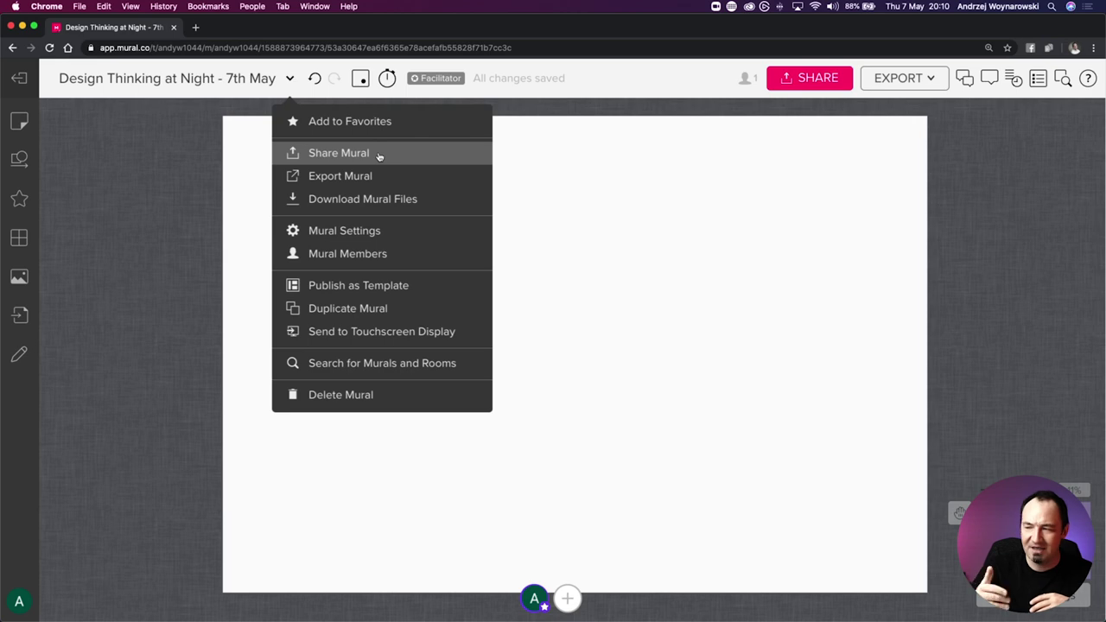
{"action": "left_click", "coordinate": [383, 230]}
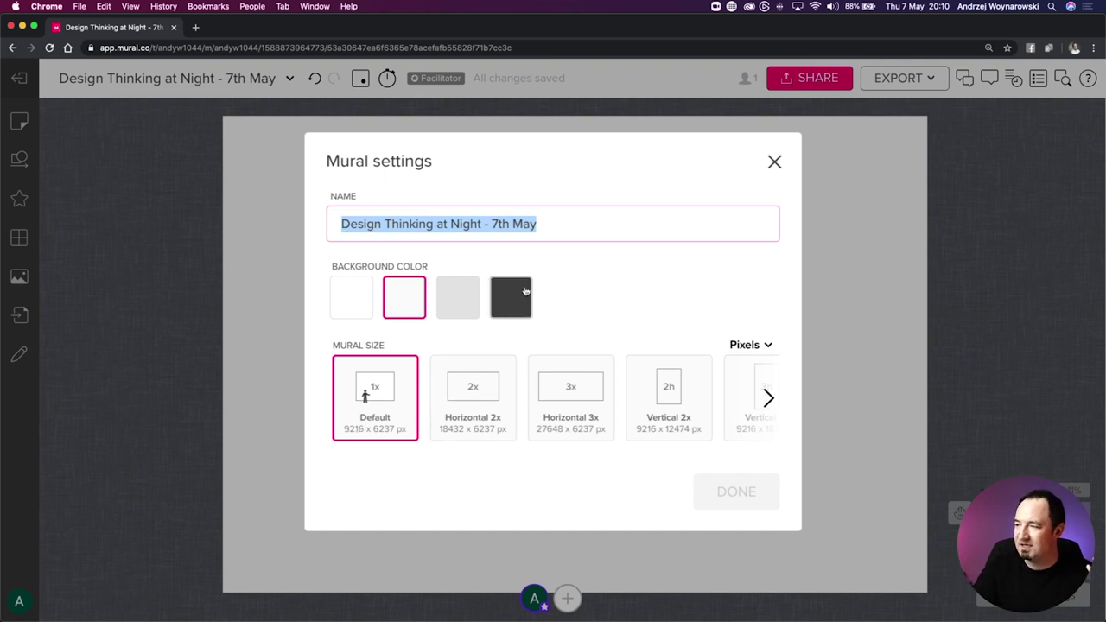
{"action": "left_click", "coordinate": [520, 296]}
{"action": "left_click", "coordinate": [717, 508]}
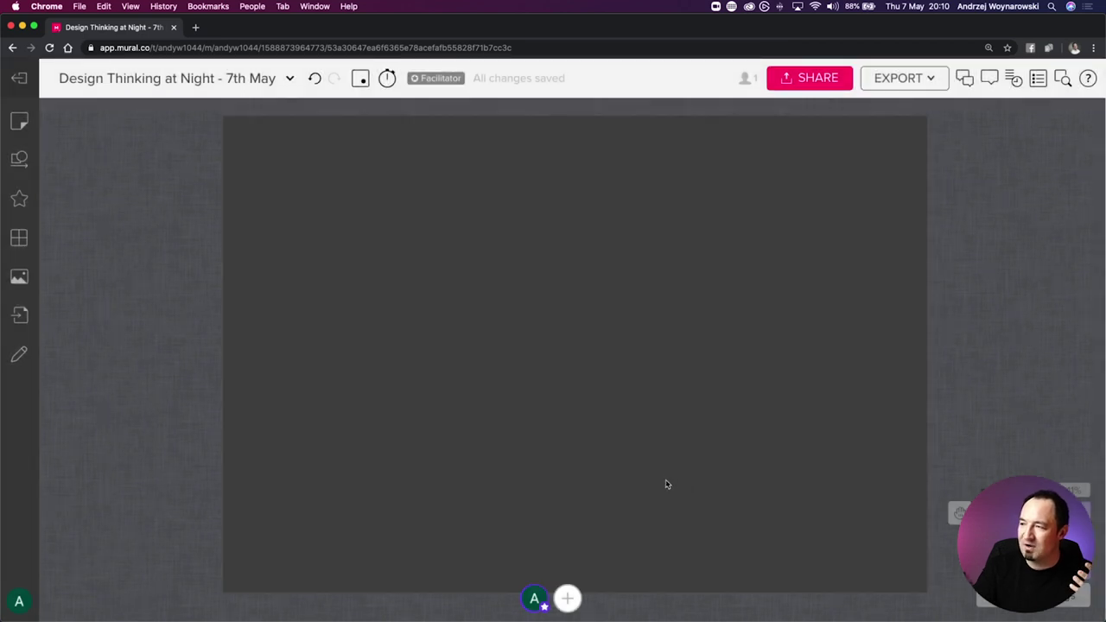
Set the mural's background color back to off-white, keeping the Default mural size in pixels
{"action": "left_click", "coordinate": [292, 80]}
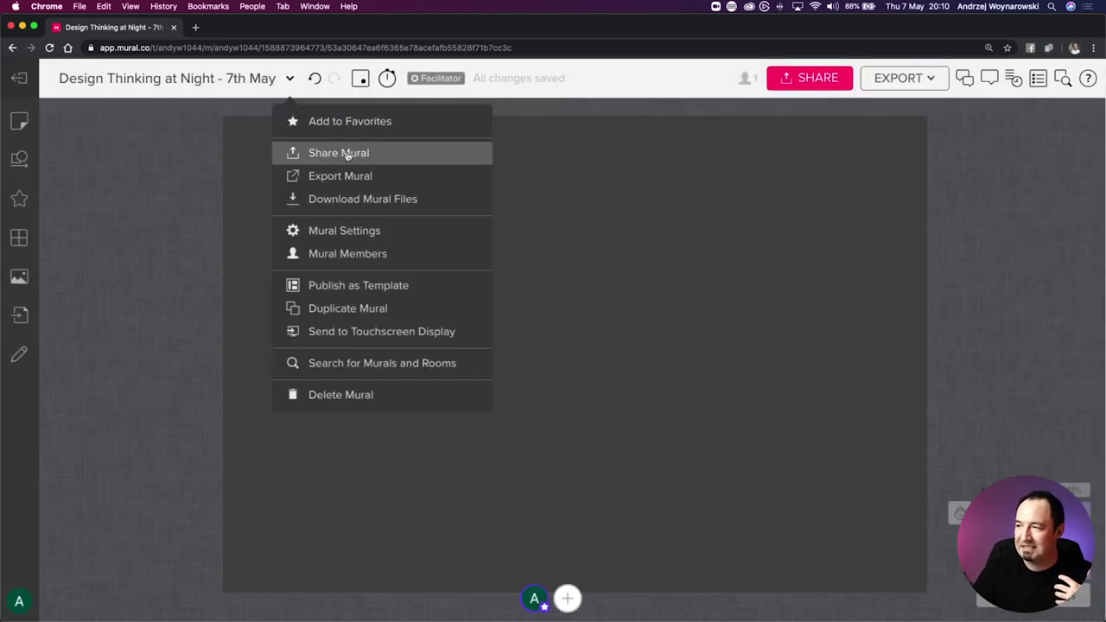
{"action": "left_click", "coordinate": [370, 230]}
{"action": "left_click", "coordinate": [403, 300]}
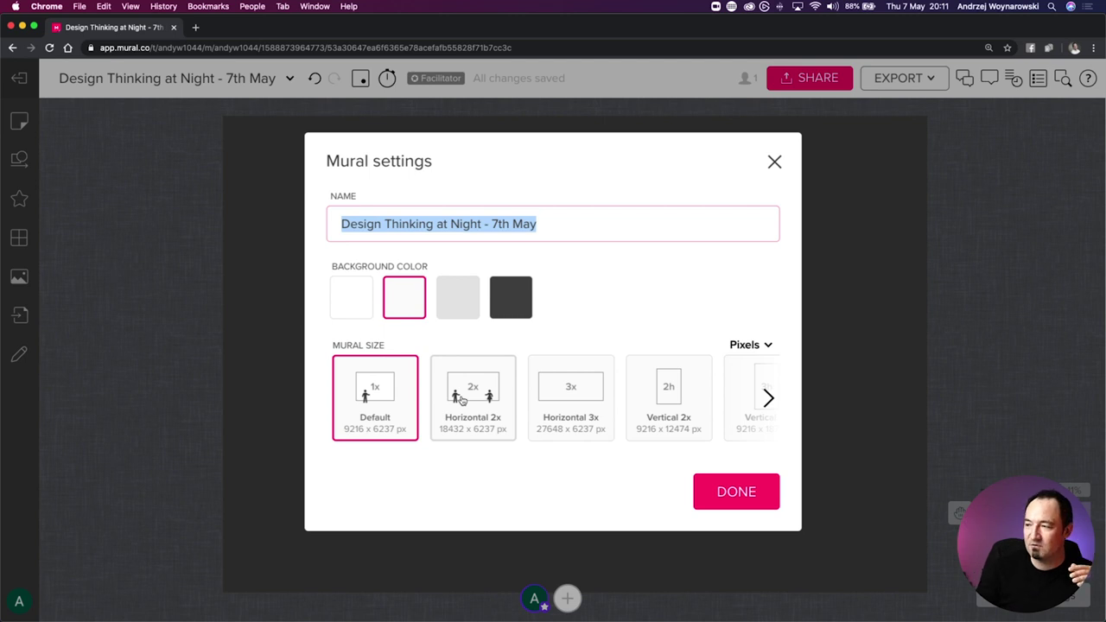
{"action": "left_click", "coordinate": [767, 347]}
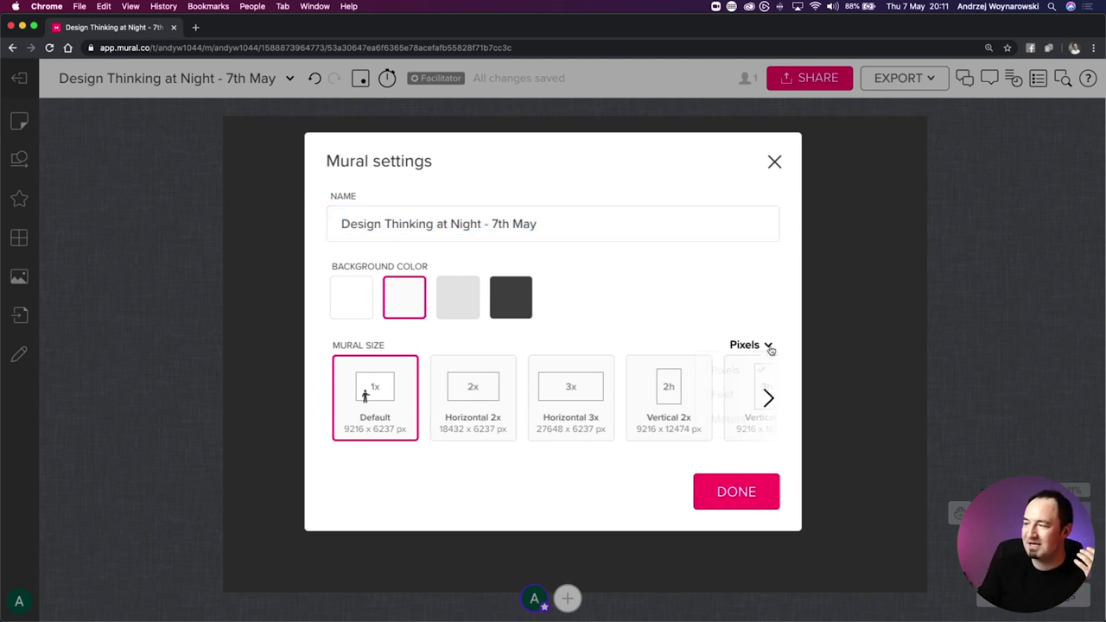
{"action": "left_click", "coordinate": [622, 482]}
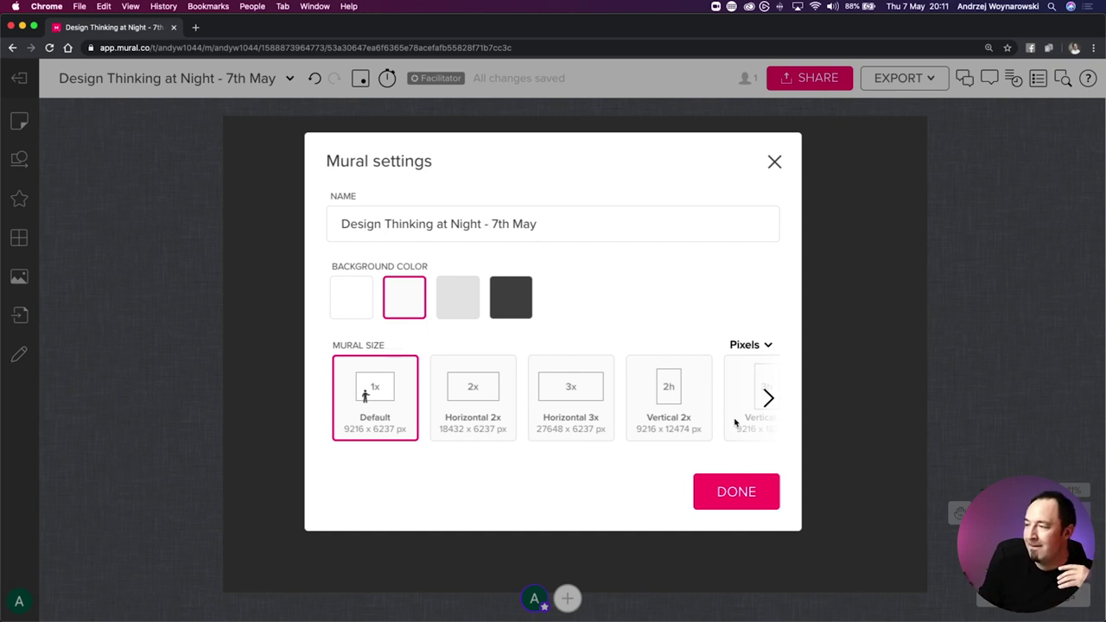
{"action": "left_click", "coordinate": [736, 493]}
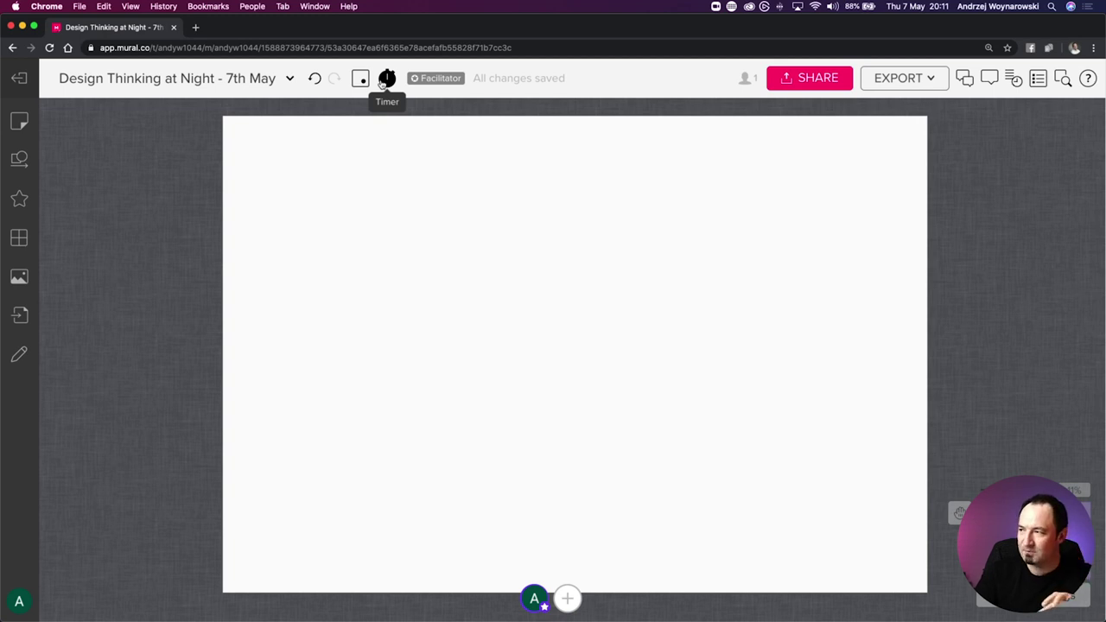
Review the overview of the Facilitation Superpowers and close it
{"action": "left_click", "coordinate": [438, 79]}
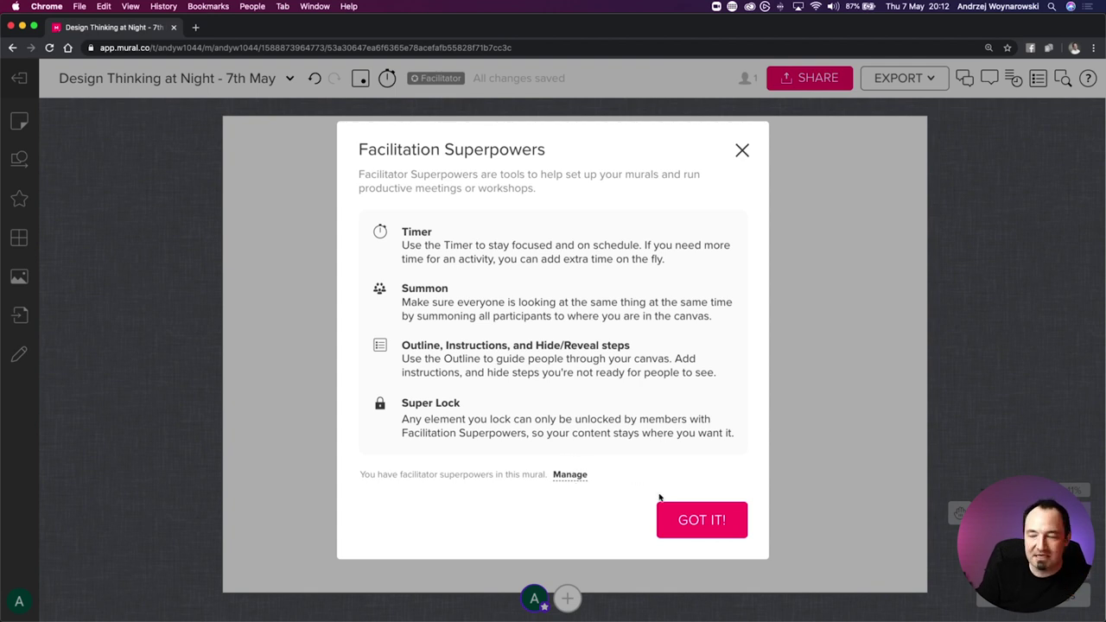
{"action": "left_click", "coordinate": [691, 518]}
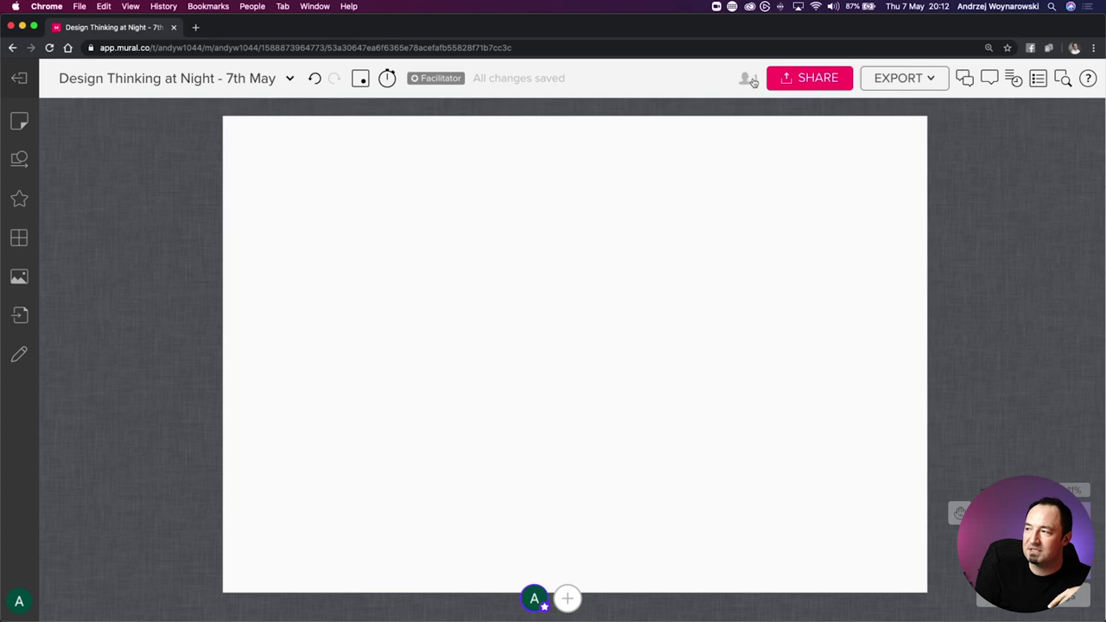
Copy the mural's anonymous share link and check the available export options before closing the sharing settings
{"action": "left_click", "coordinate": [811, 78]}
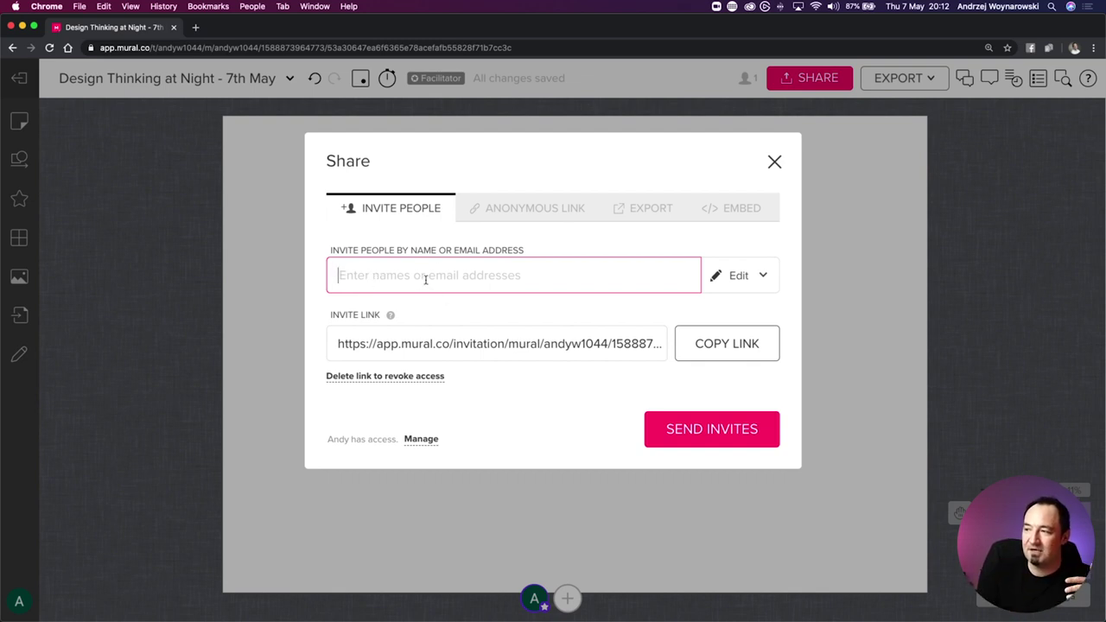
{"action": "left_click", "coordinate": [520, 211]}
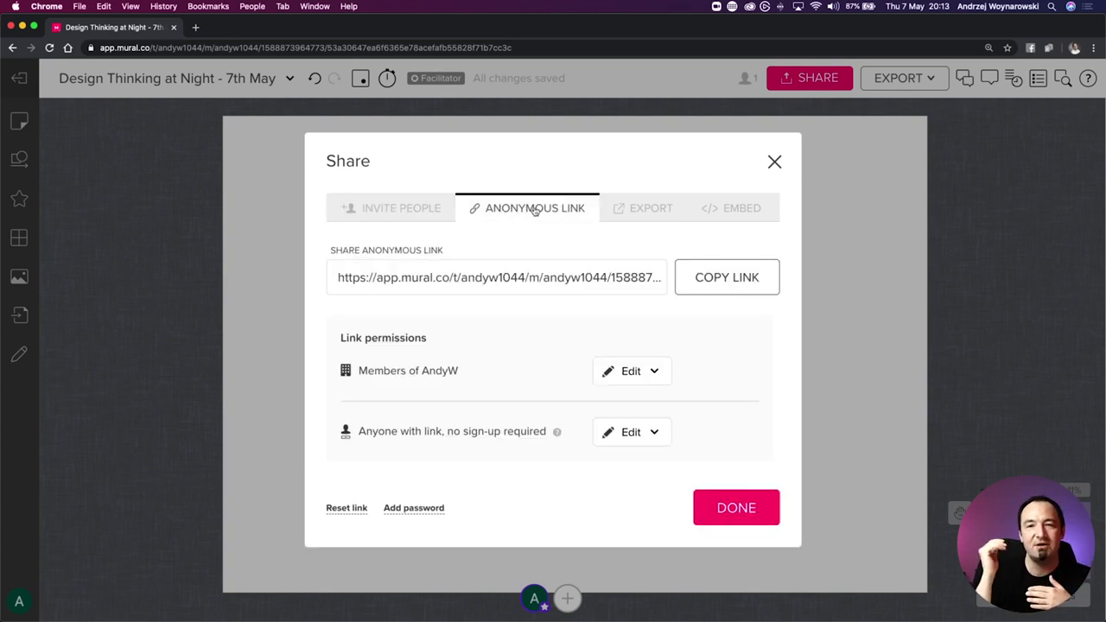
{"action": "left_click", "coordinate": [754, 278]}
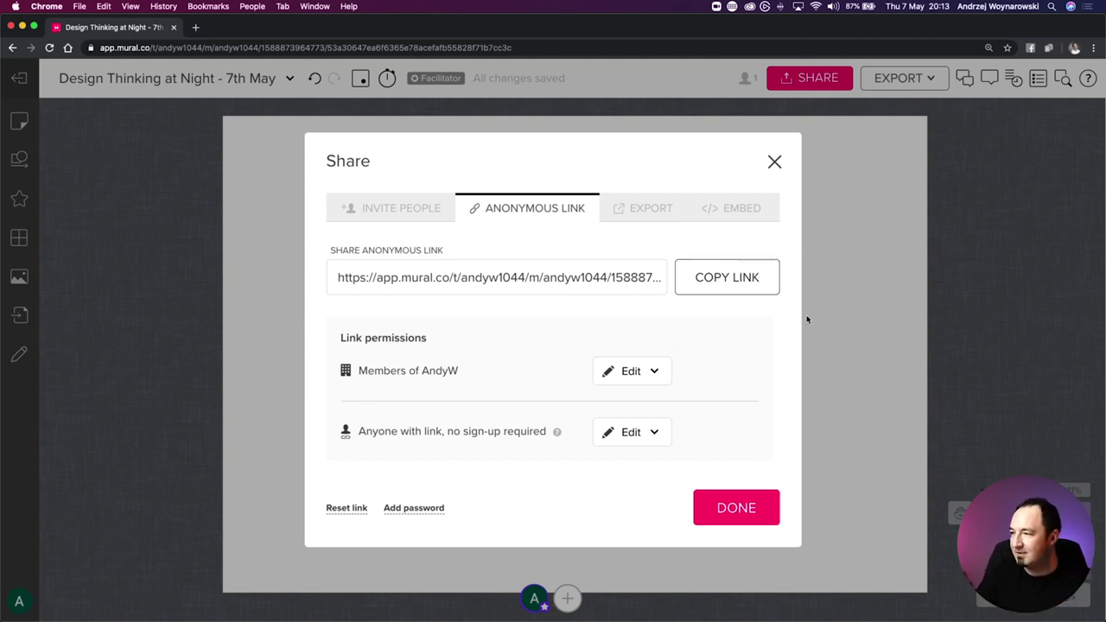
{"action": "left_click", "coordinate": [654, 210]}
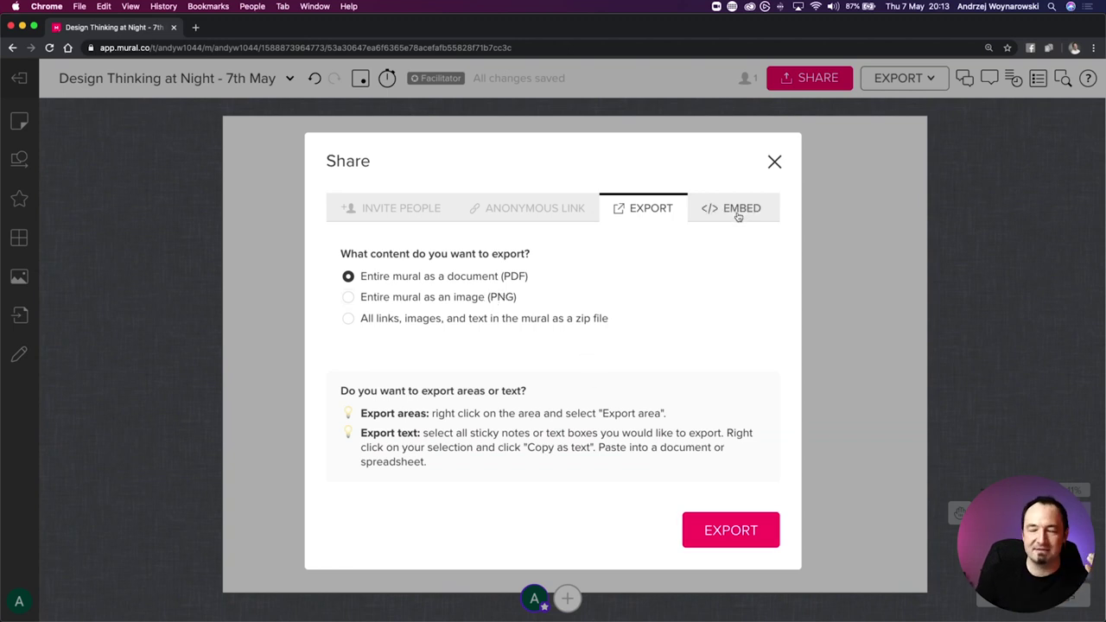
{"action": "left_click", "coordinate": [775, 163]}
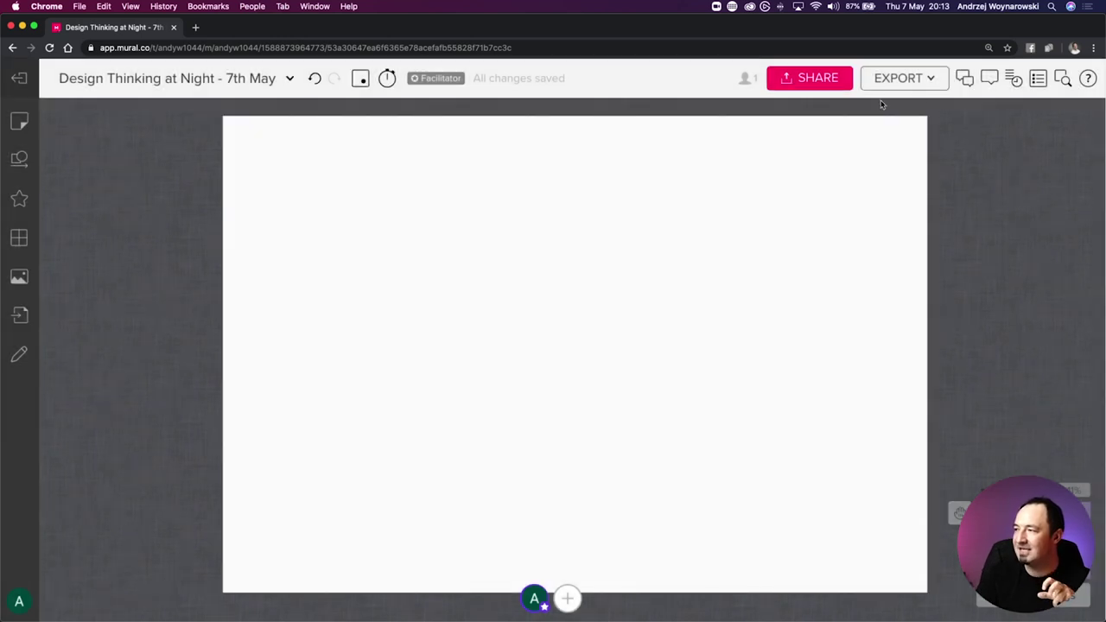
Look through the mural's chat, comments, activity history and content finder
{"action": "left_click", "coordinate": [965, 81]}
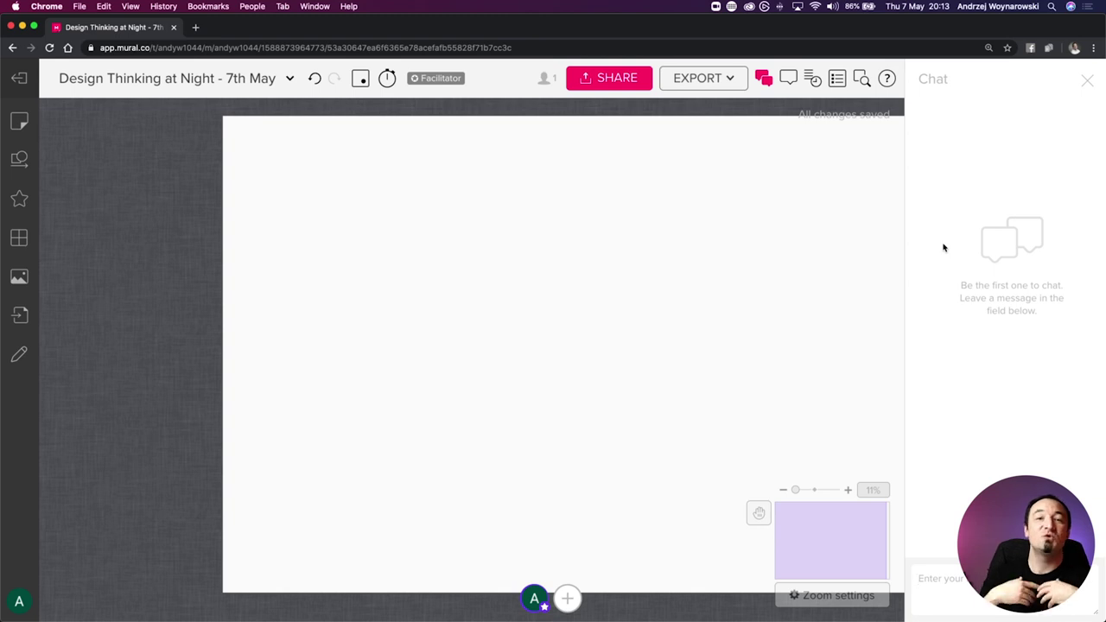
{"action": "left_click", "coordinate": [787, 79]}
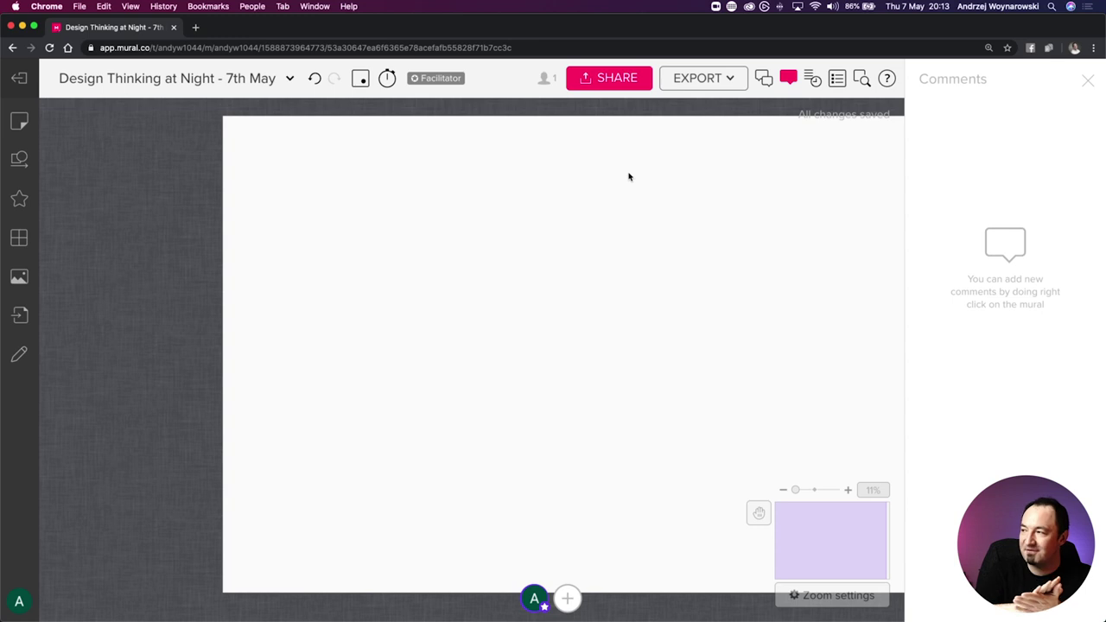
{"action": "left_click", "coordinate": [812, 79]}
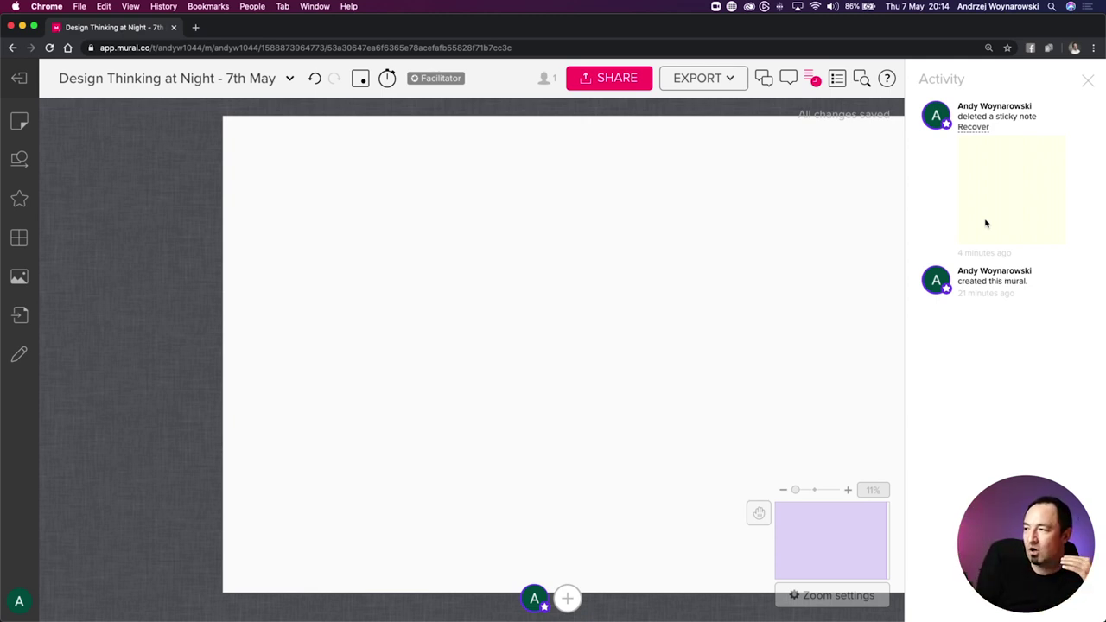
{"action": "left_click", "coordinate": [1086, 82]}
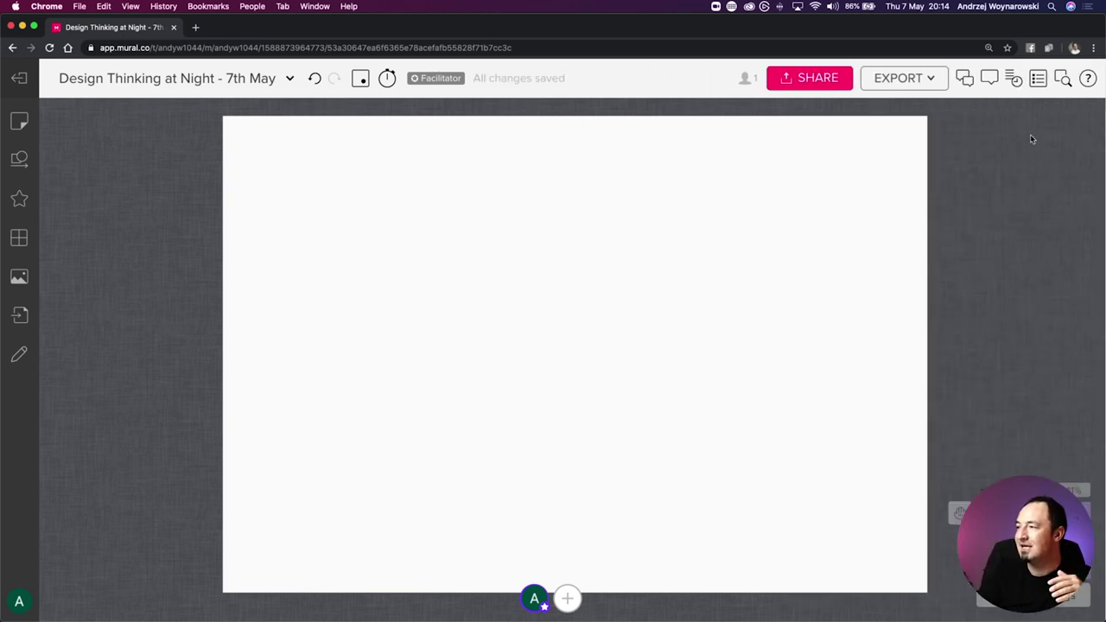
{"action": "left_click", "coordinate": [1064, 79]}
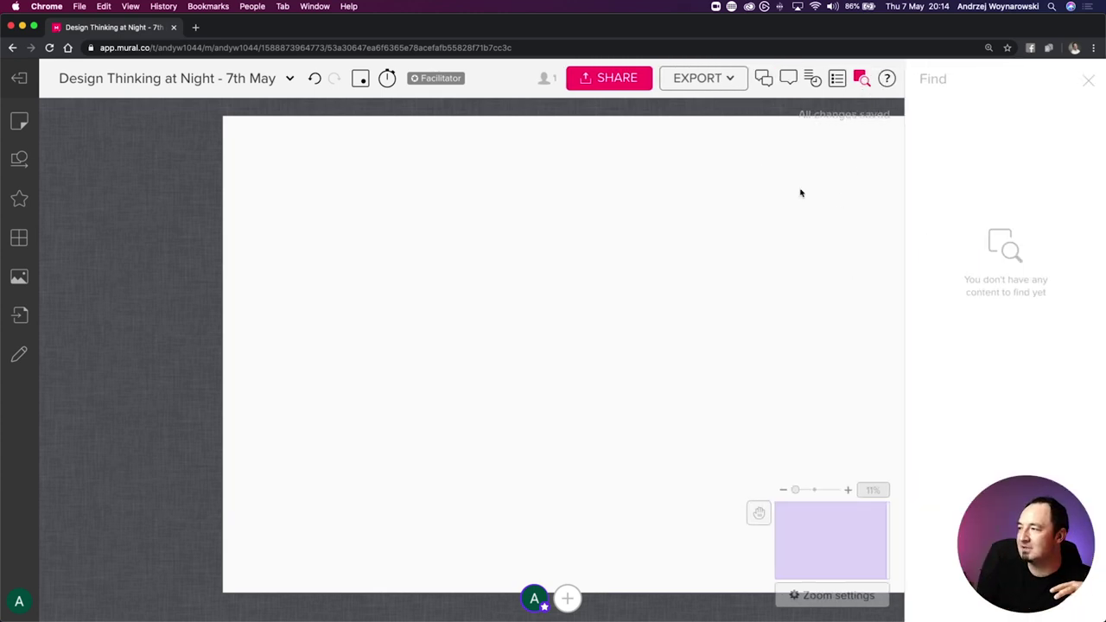
{"action": "left_click", "coordinate": [1088, 81]}
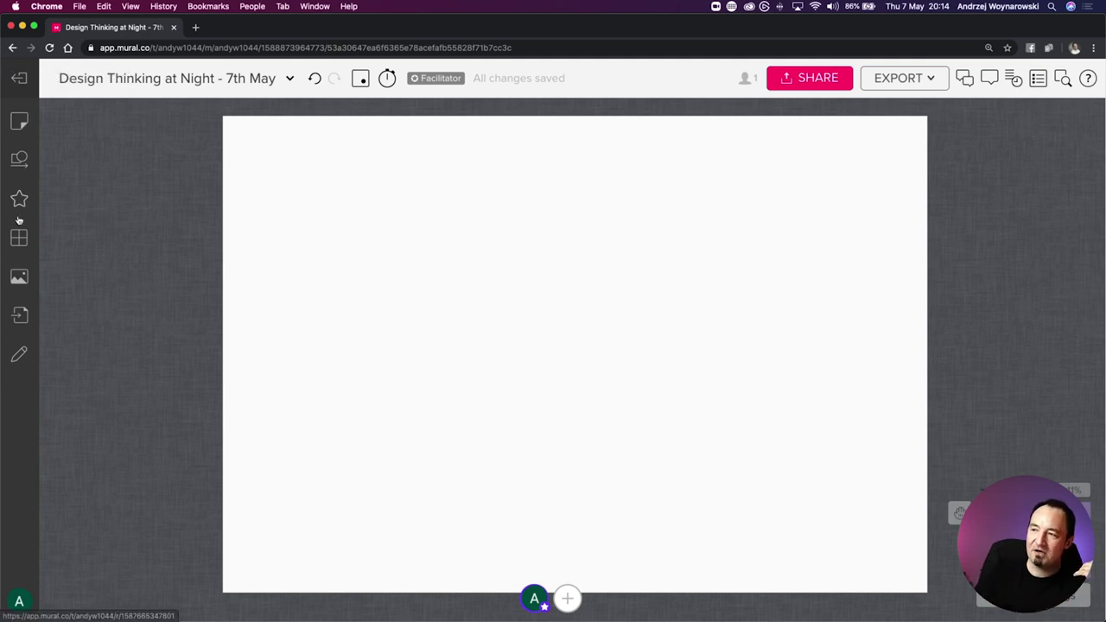
Place a yellow 3x3 sticky note in the upper-left area of the canvas
{"action": "left_click", "coordinate": [24, 123]}
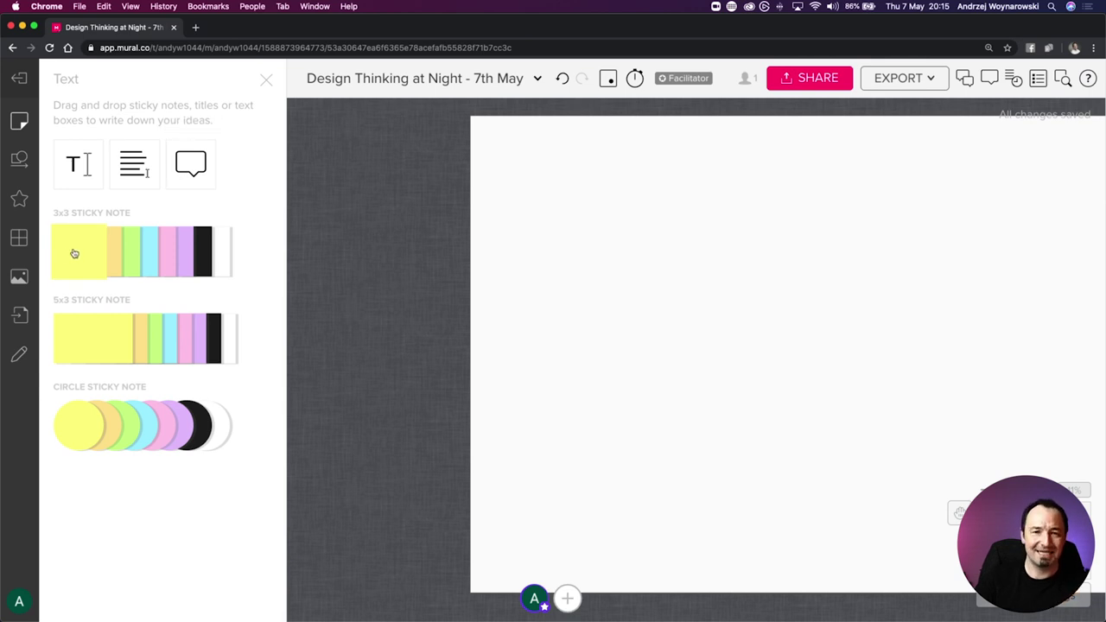
{"action": "left_click_drag", "start_coordinate": [76, 254], "coordinate": [610, 254]}
{"action": "scroll", "coordinate": [640, 305], "scroll_direction": "up", "scroll_amount": 5}
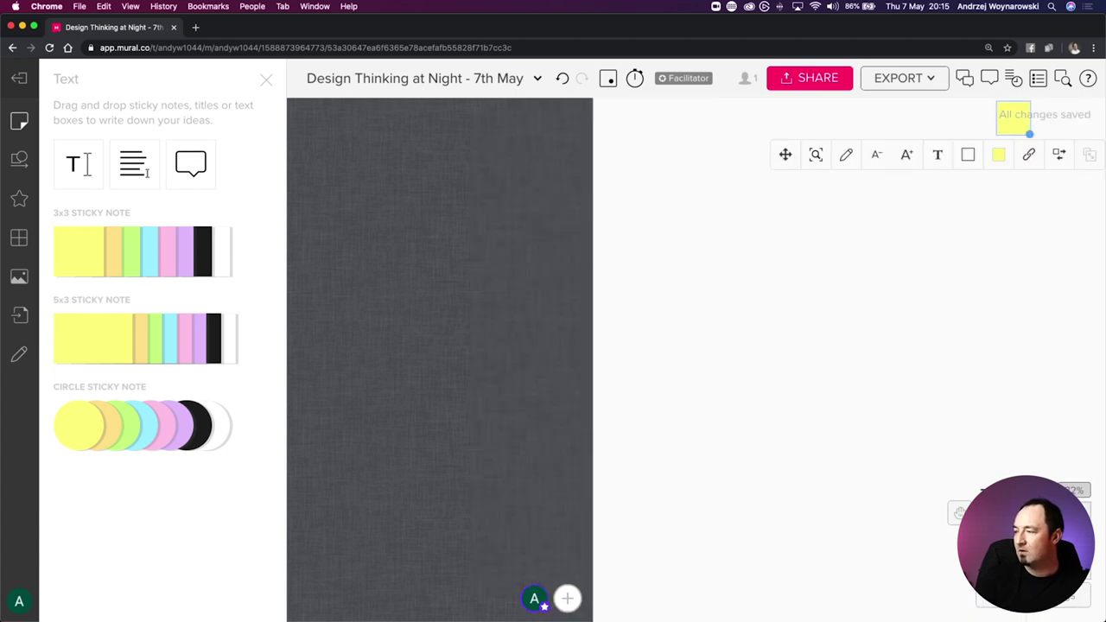
Add a yellow 5x3 sticky note and a yellow circle sticky note below the square one
{"action": "scroll", "coordinate": [577, 259], "scroll_direction": "up", "scroll_amount": 2}
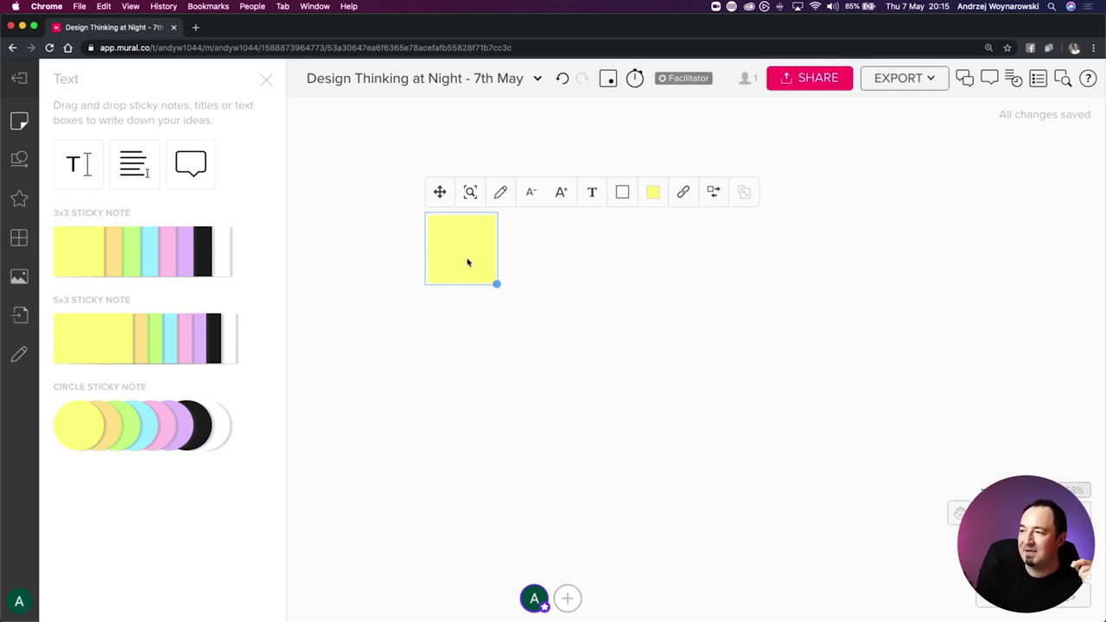
{"action": "left_click_drag", "start_coordinate": [87, 341], "coordinate": [403, 319]}
{"action": "left_click_drag", "start_coordinate": [71, 424], "coordinate": [434, 407]}
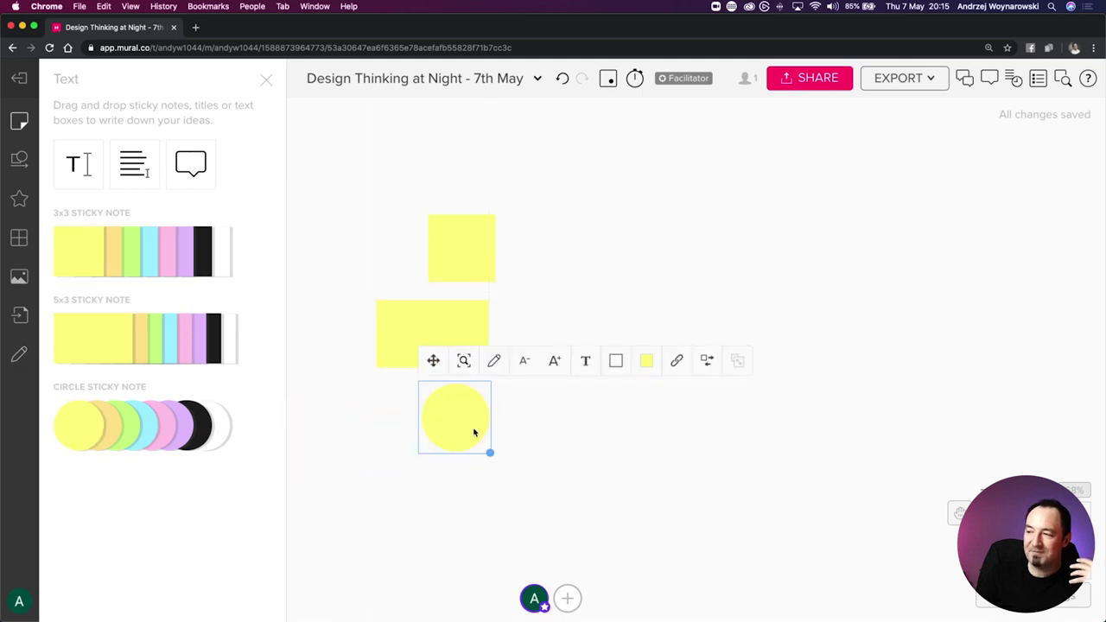
Fill in the notes with "wijdvnewivj" on the circle, "wdvwdveduhv" on the rectangle and "wdvev" on the square
{"action": "type", "text": "wijdvnewivj"}
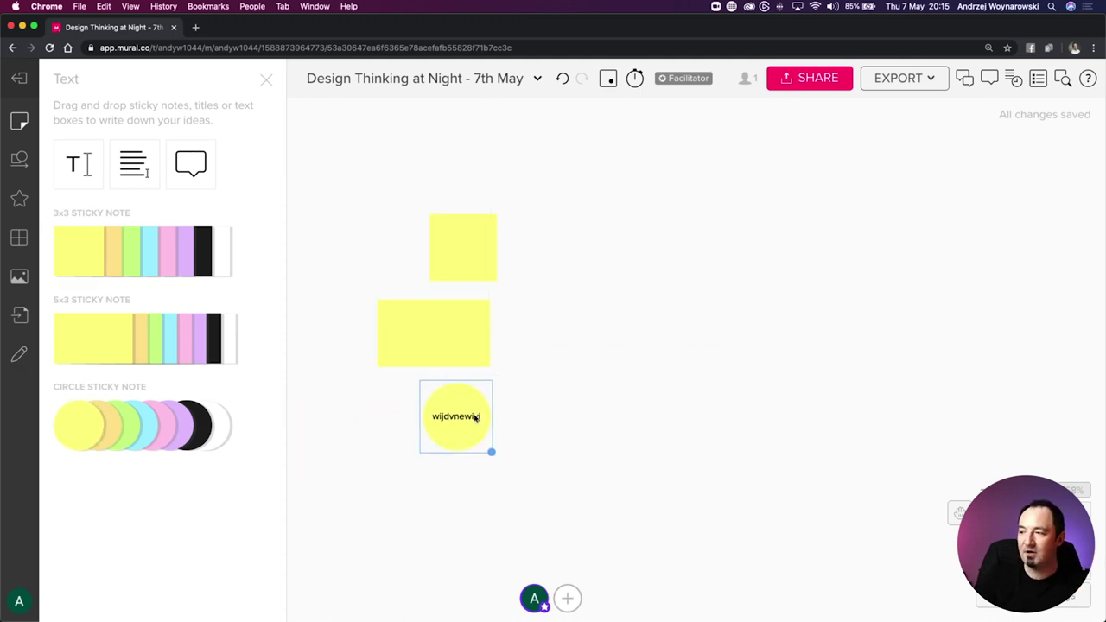
{"action": "left_click", "coordinate": [463, 337]}
{"action": "type", "text": "wdvwdvedulrv"}
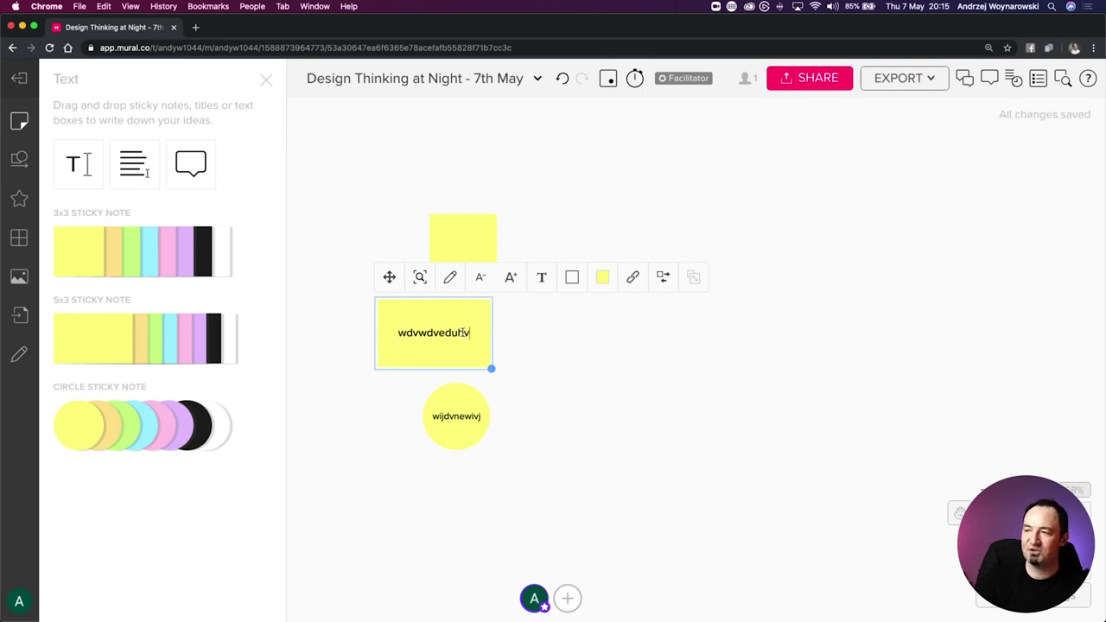
{"action": "left_click", "coordinate": [469, 236]}
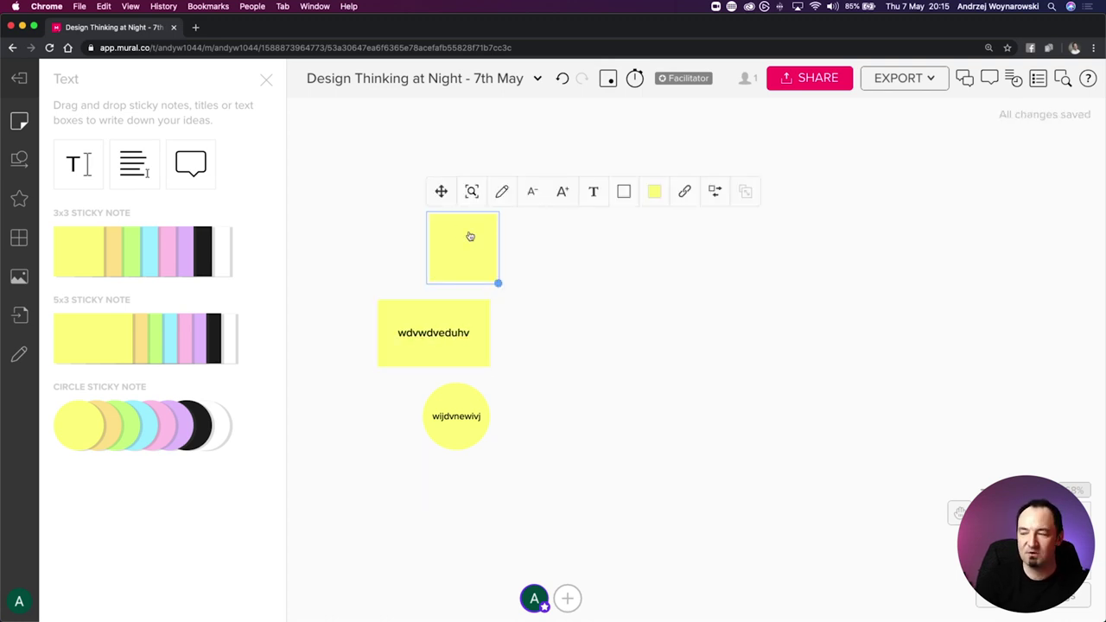
{"action": "type", "text": "wdvev"}
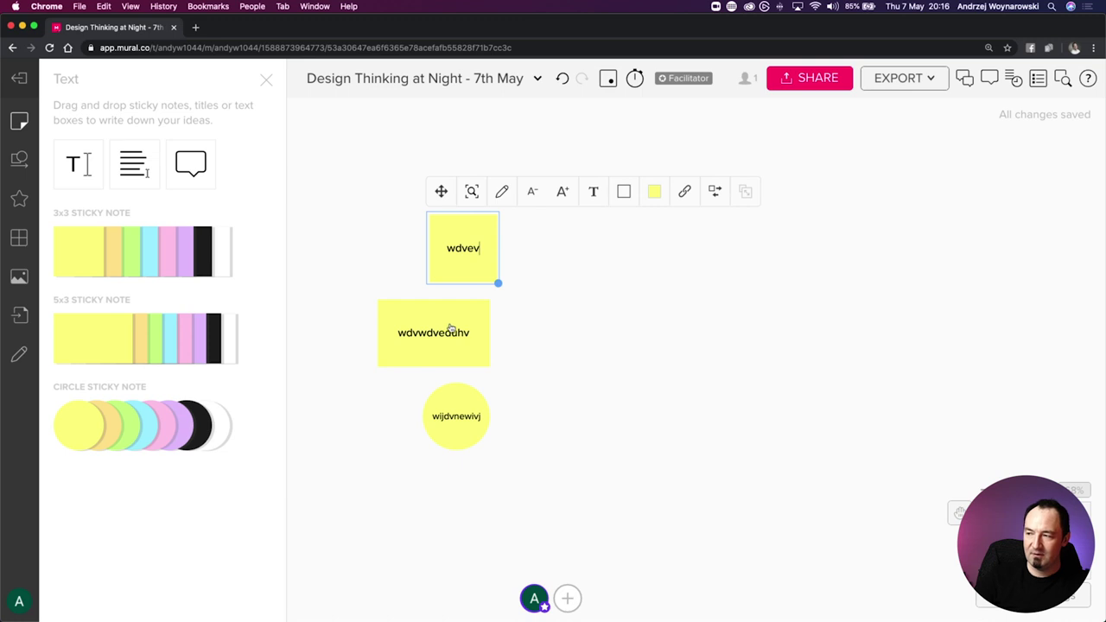
{"action": "left_click", "coordinate": [473, 324]}
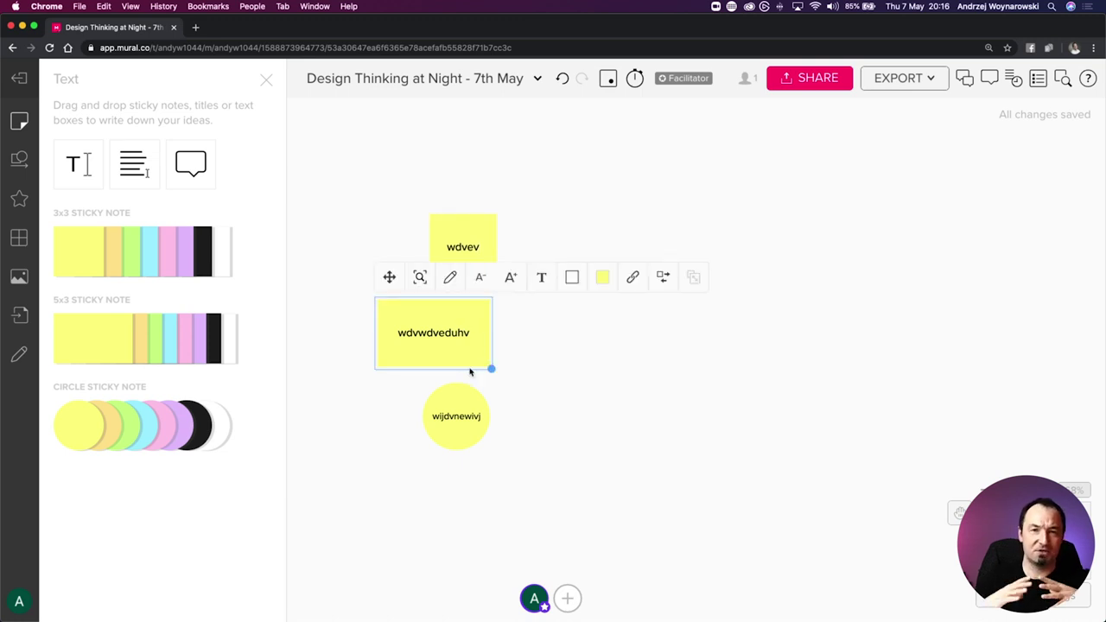
Try enlarging the square "wdvev" sticky note and undo the resize
{"action": "left_click", "coordinate": [467, 250]}
{"action": "left_click_drag", "start_coordinate": [495, 286], "coordinate": [540, 326]}
{"action": "key", "text": "super+z"}
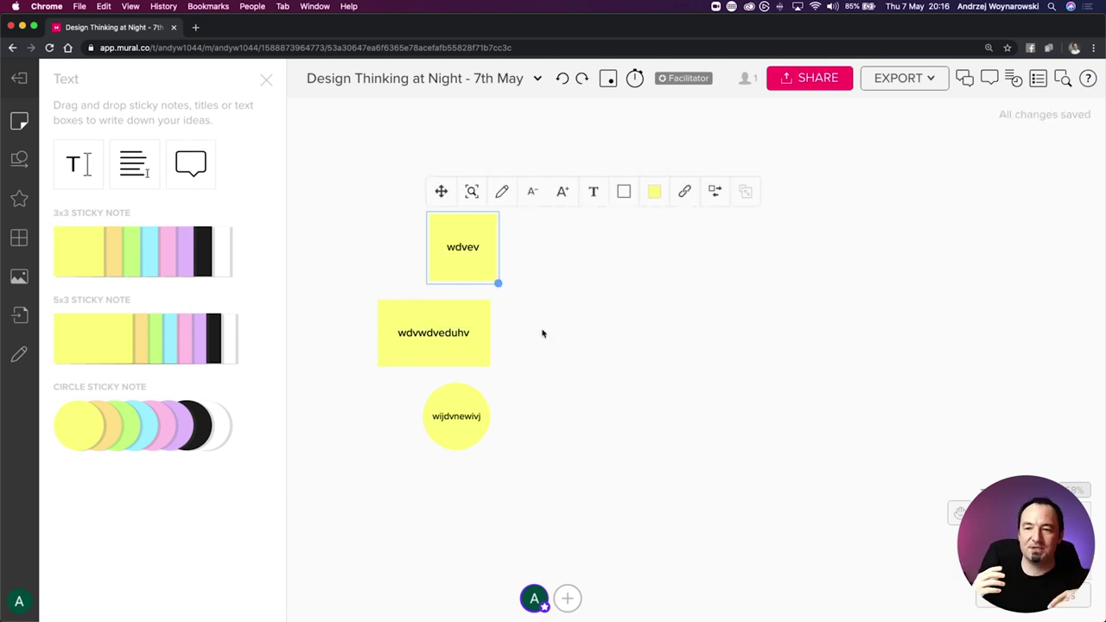
Add four blank yellow square notes beside the existing ones: three in a column and one next to the third
{"action": "double_click", "coordinate": [631, 285]}
{"action": "double_click", "coordinate": [604, 348]}
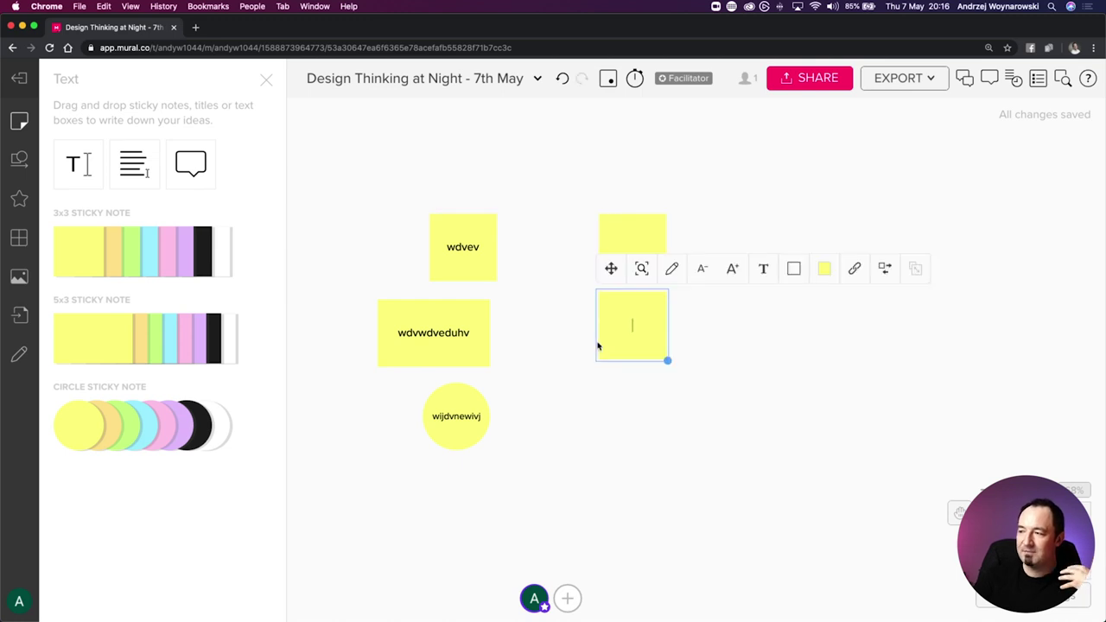
{"action": "double_click", "coordinate": [597, 420]}
{"action": "left_click", "coordinate": [730, 415]}
{"action": "double_click", "coordinate": [730, 416]}
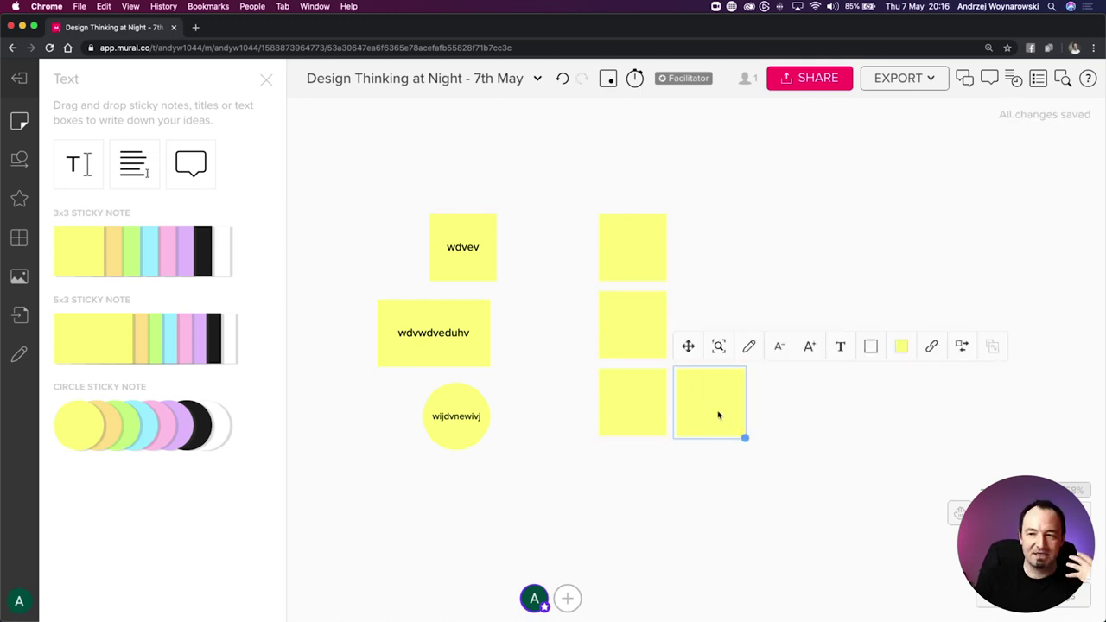
Add another yellow square note beneath the blank column and write "weofjnewivjn" on it
{"action": "double_click", "coordinate": [628, 481]}
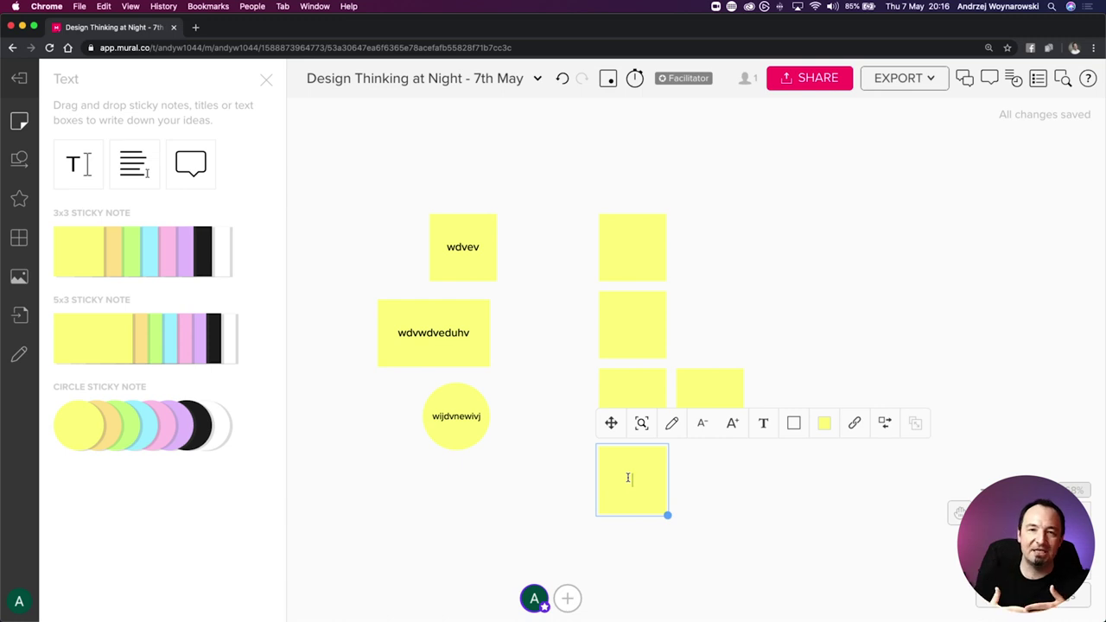
{"action": "type", "text": "weofjiewivjne"}
{"action": "key", "text": "BackSpace"}
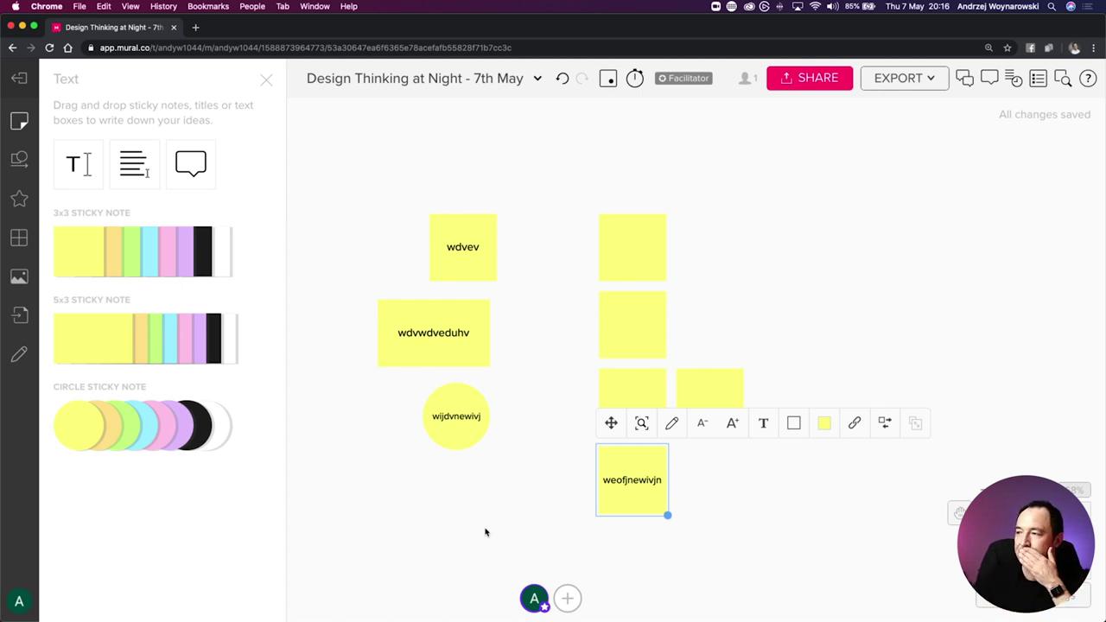
Change the top blank sticky note of the second column to pink
{"action": "left_click_drag", "start_coordinate": [765, 499], "coordinate": [407, 205]}
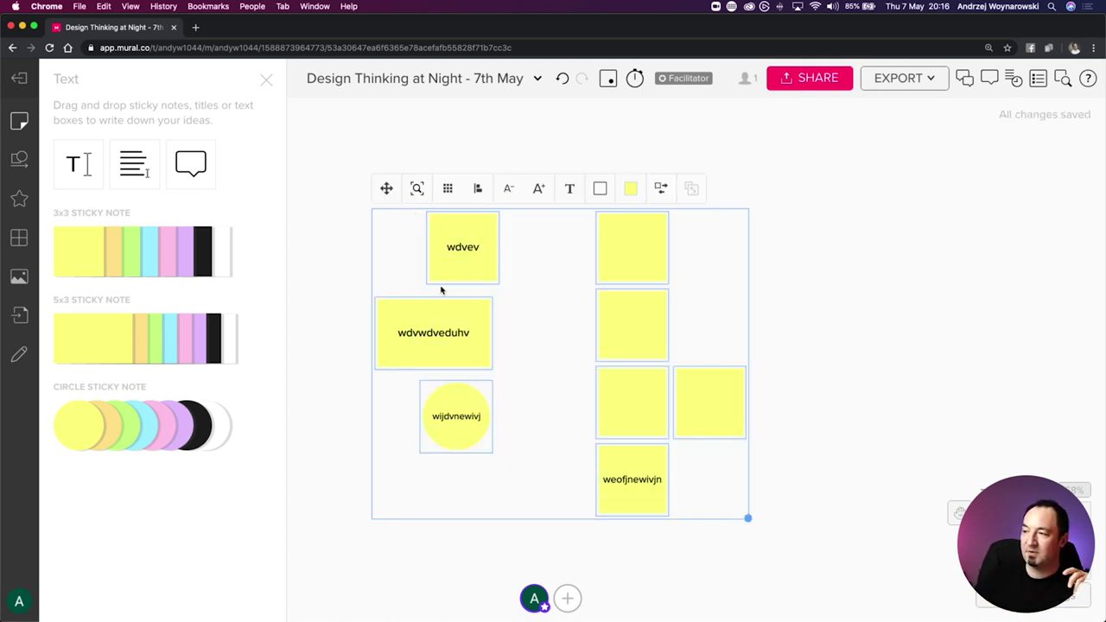
{"action": "left_click", "coordinate": [780, 261]}
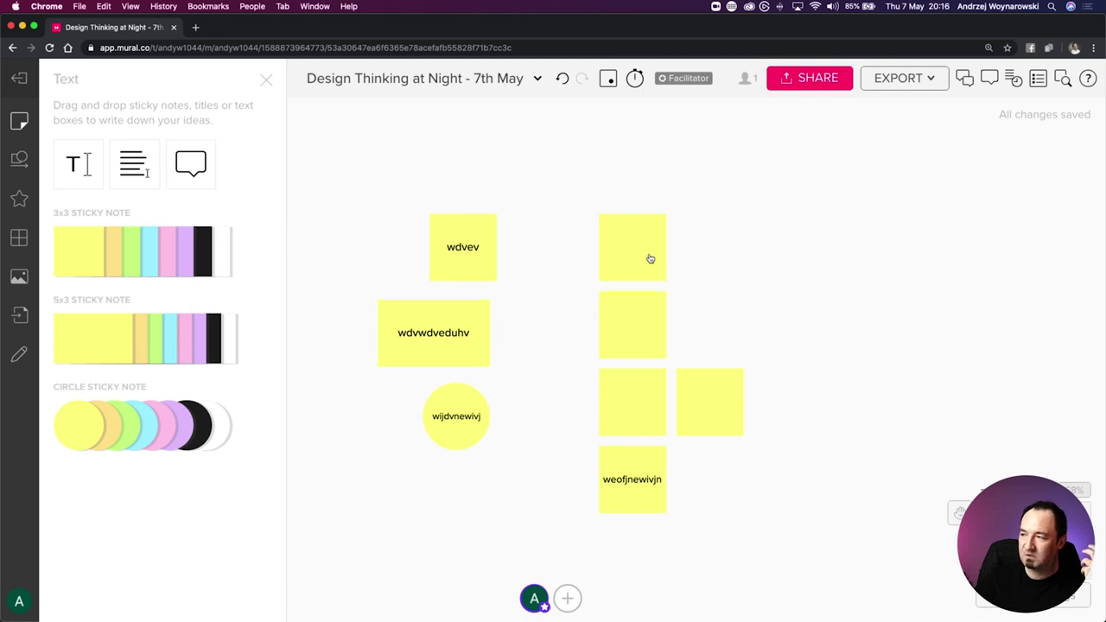
{"action": "left_click", "coordinate": [642, 257]}
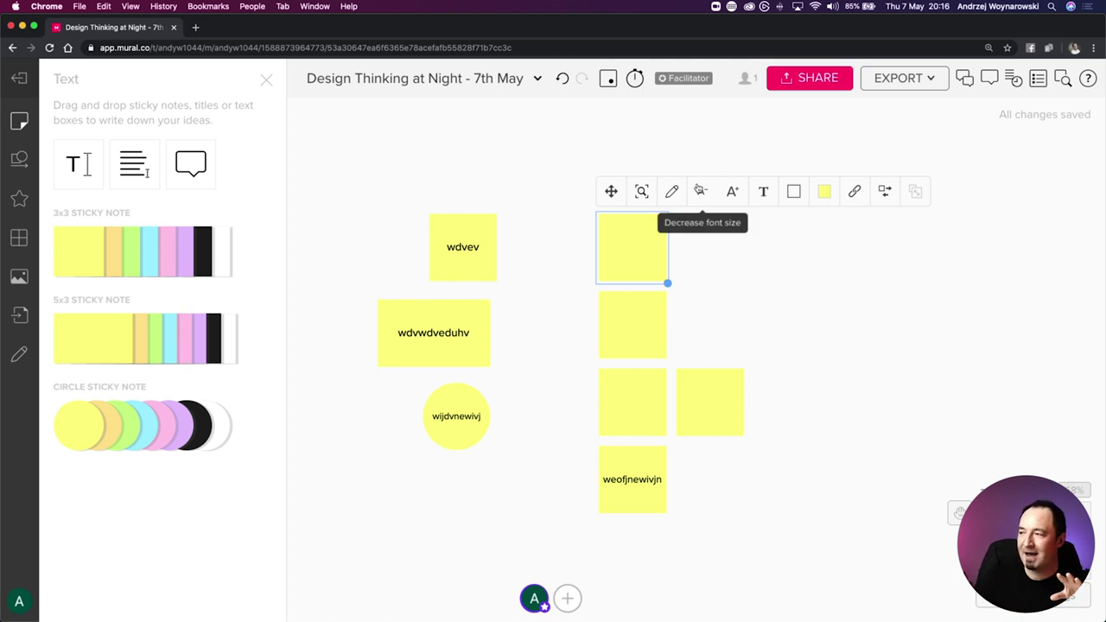
{"action": "left_click", "coordinate": [823, 190]}
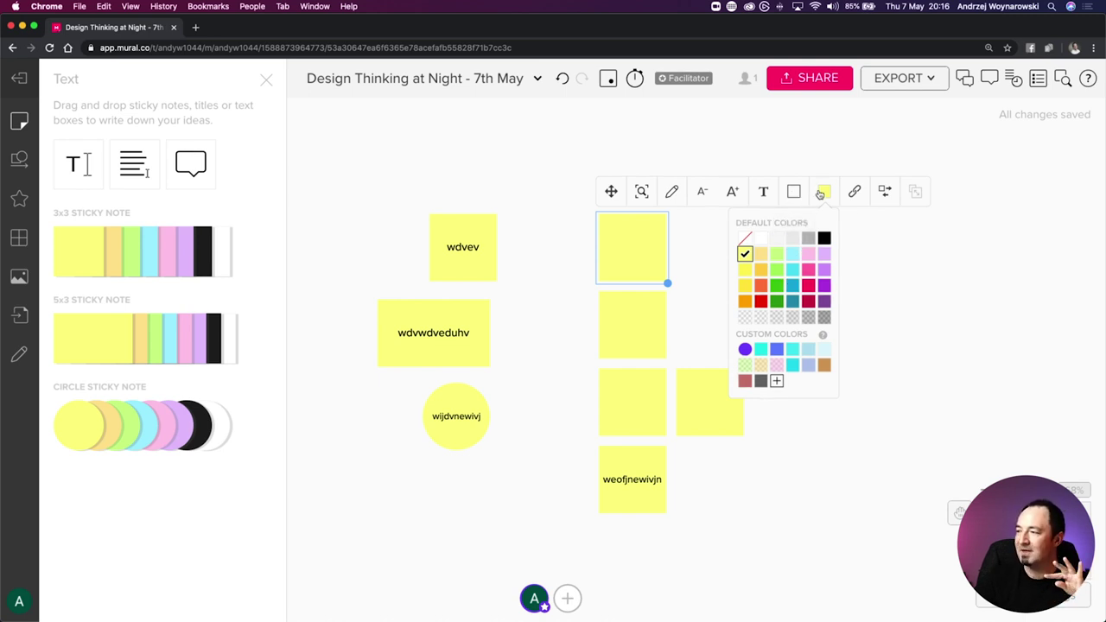
{"action": "left_click", "coordinate": [808, 256]}
{"action": "left_click", "coordinate": [735, 267]}
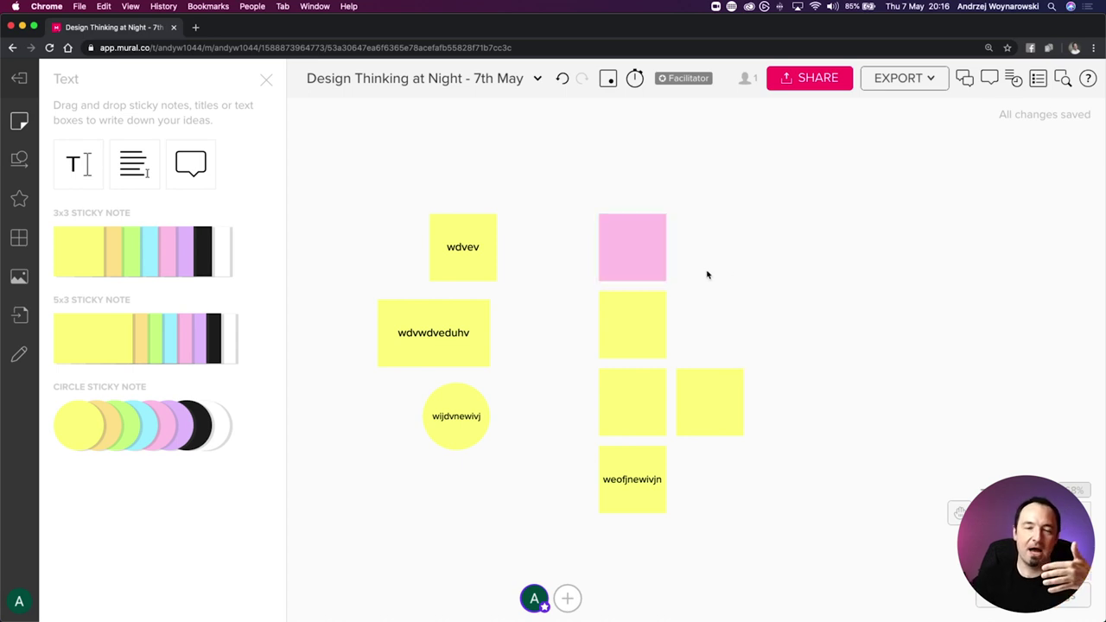
Add two adjacent pink sticky notes above the pink one and a yellow one at the end of the yellow row
{"action": "double_click", "coordinate": [637, 170]}
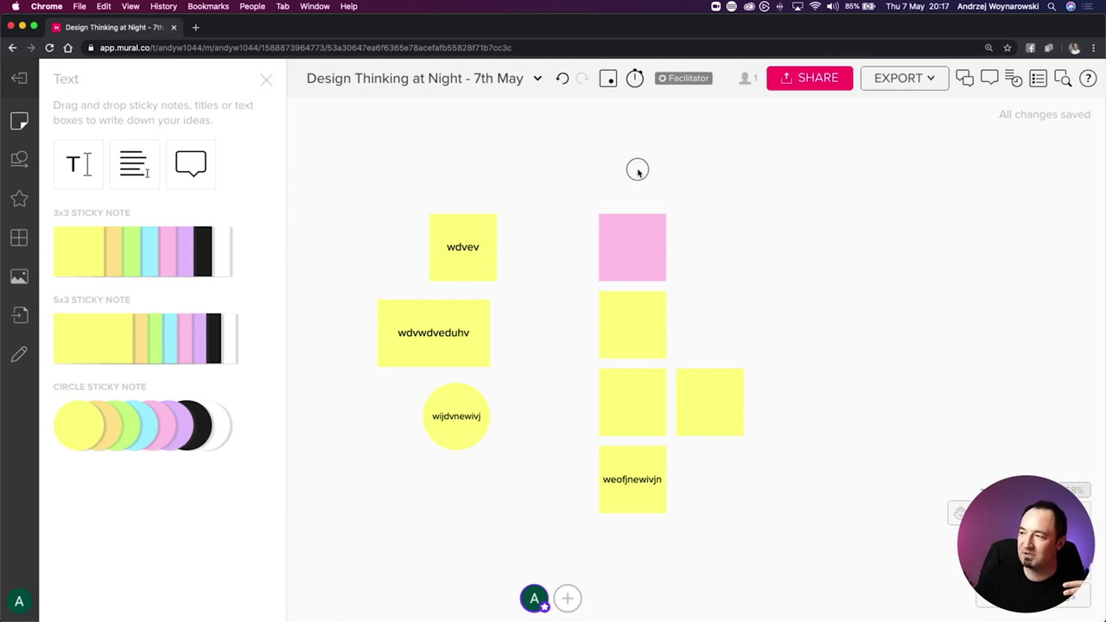
{"action": "double_click", "coordinate": [713, 191]}
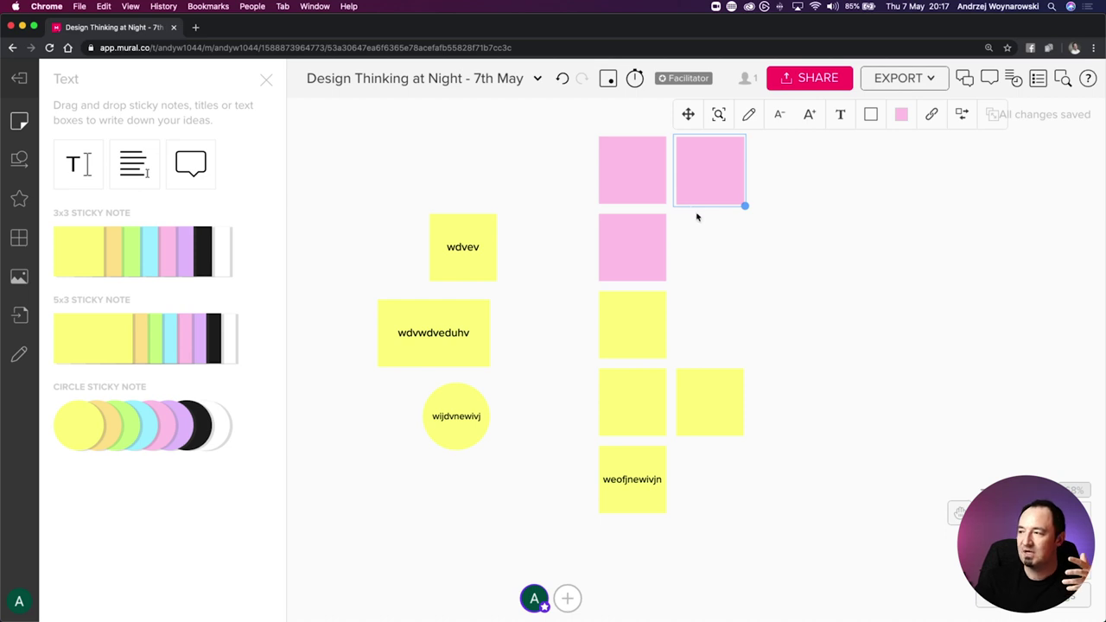
{"action": "left_click", "coordinate": [735, 225]}
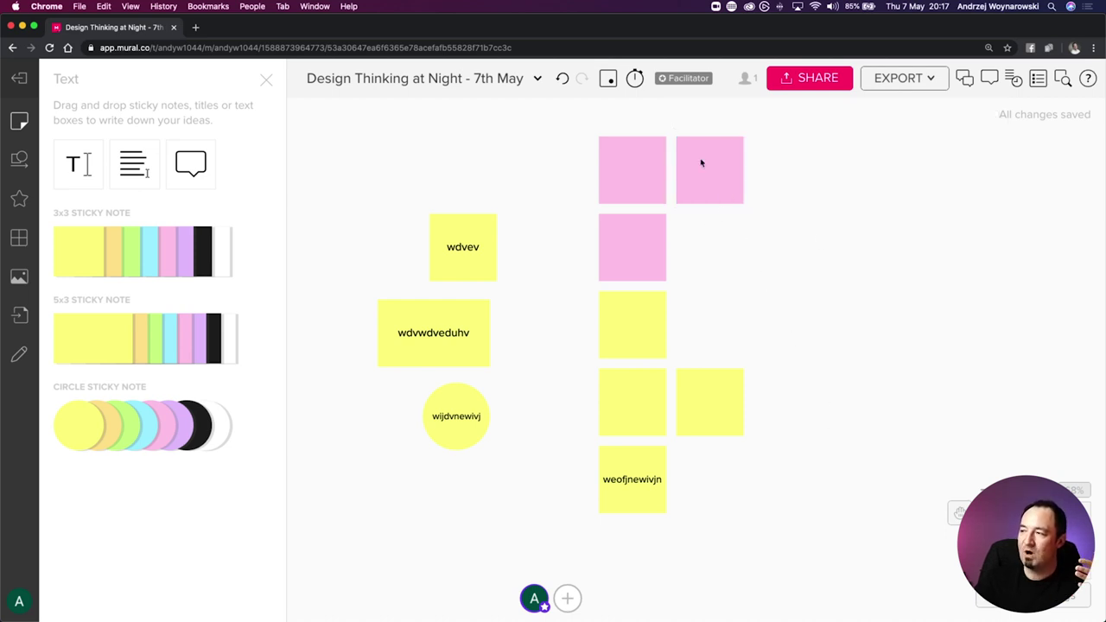
{"action": "double_click", "coordinate": [778, 407]}
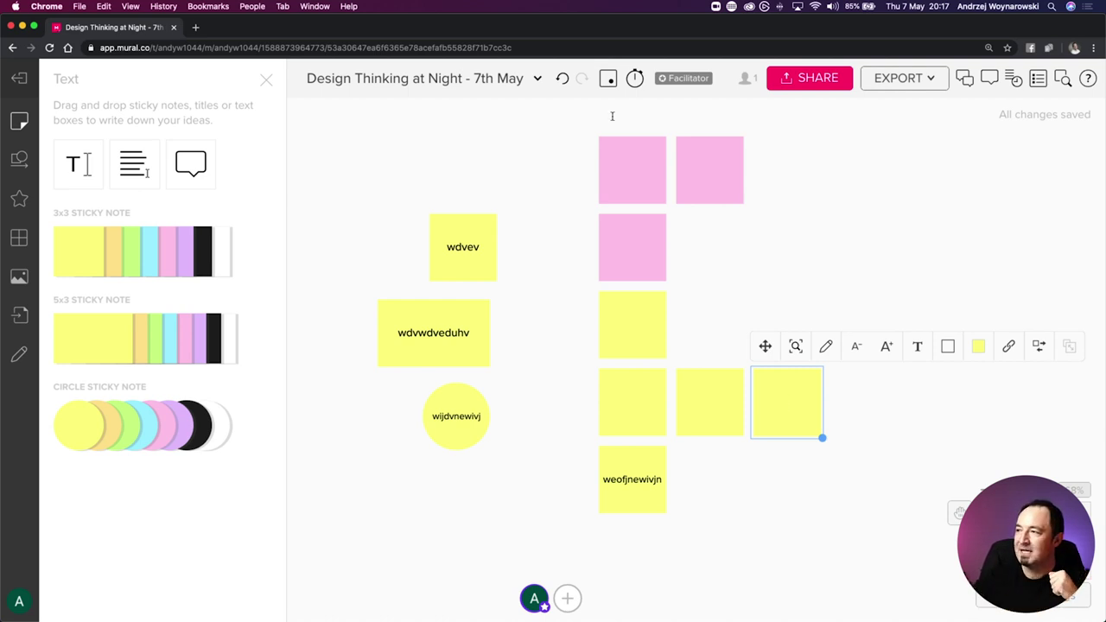
Place a square shape and a triangle shape near the "wdvev" sticky note
{"action": "left_click", "coordinate": [23, 164]}
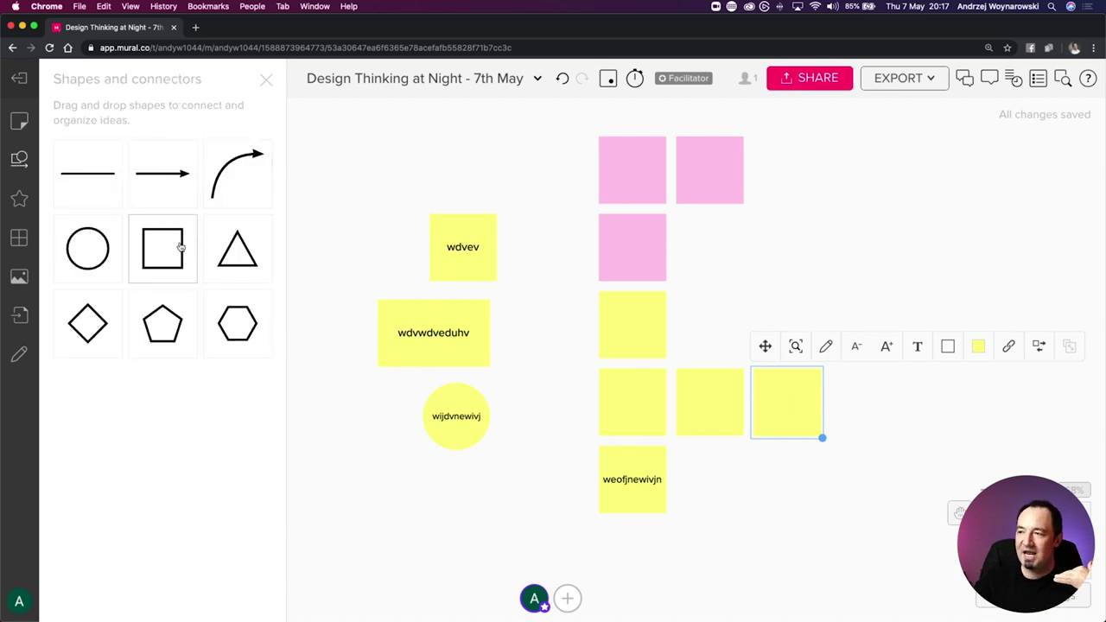
{"action": "left_click_drag", "start_coordinate": [181, 246], "coordinate": [389, 154]}
{"action": "left_click_drag", "start_coordinate": [237, 250], "coordinate": [393, 277]}
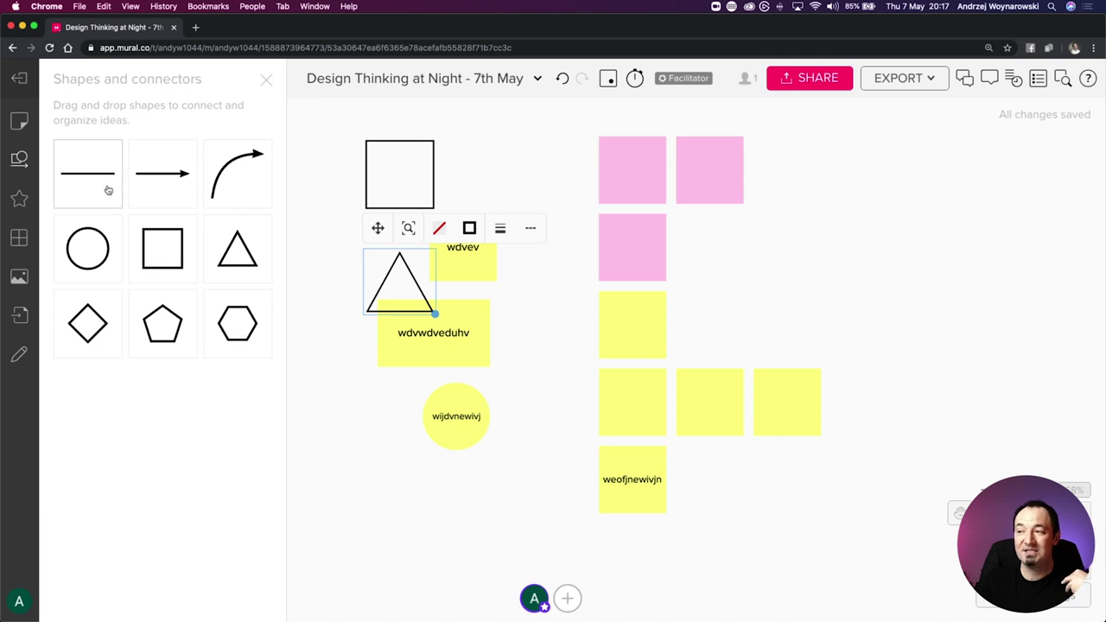
Connect the square shape to the nearest top-row pink sticky note with a straight line, and move the note to test the connection
{"action": "left_click_drag", "start_coordinate": [99, 181], "coordinate": [437, 175]}
{"action": "left_click_drag", "start_coordinate": [536, 171], "coordinate": [633, 132]}
{"action": "left_click_drag", "start_coordinate": [646, 174], "coordinate": [558, 221]}
{"action": "left_click_drag", "start_coordinate": [605, 197], "coordinate": [613, 174]}
Delete the line between the square shape and the pink sticky note
{"action": "left_click", "coordinate": [536, 152]}
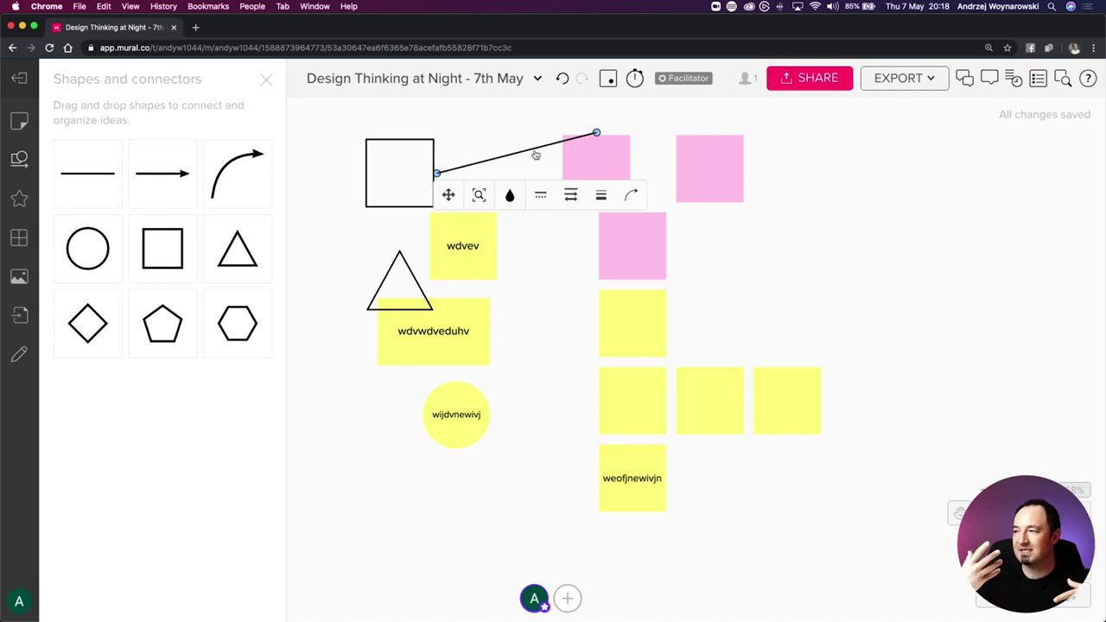
{"action": "key", "text": "BackSpace"}
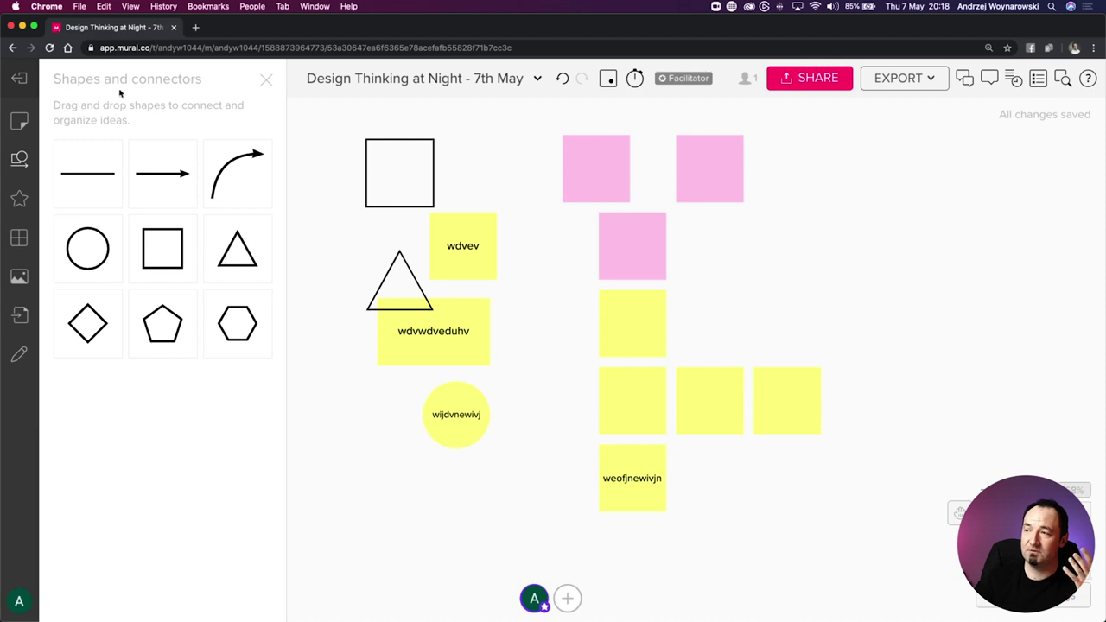
Browse the icon library and search it for "check"
{"action": "left_click", "coordinate": [20, 201]}
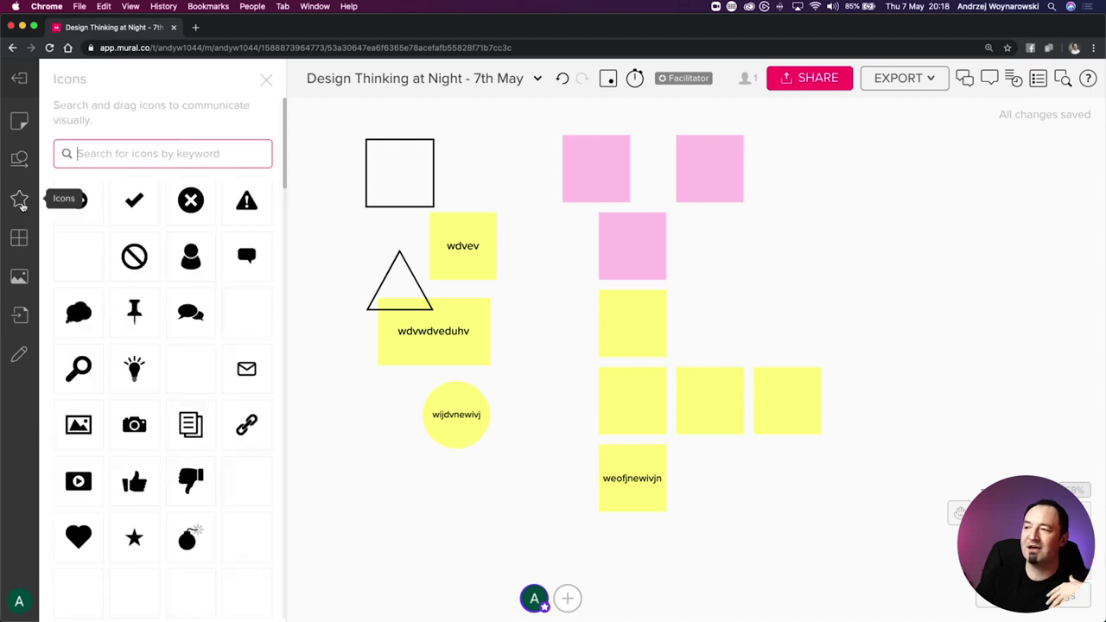
{"action": "scroll", "coordinate": [164, 290], "scroll_direction": "down", "scroll_amount": 15}
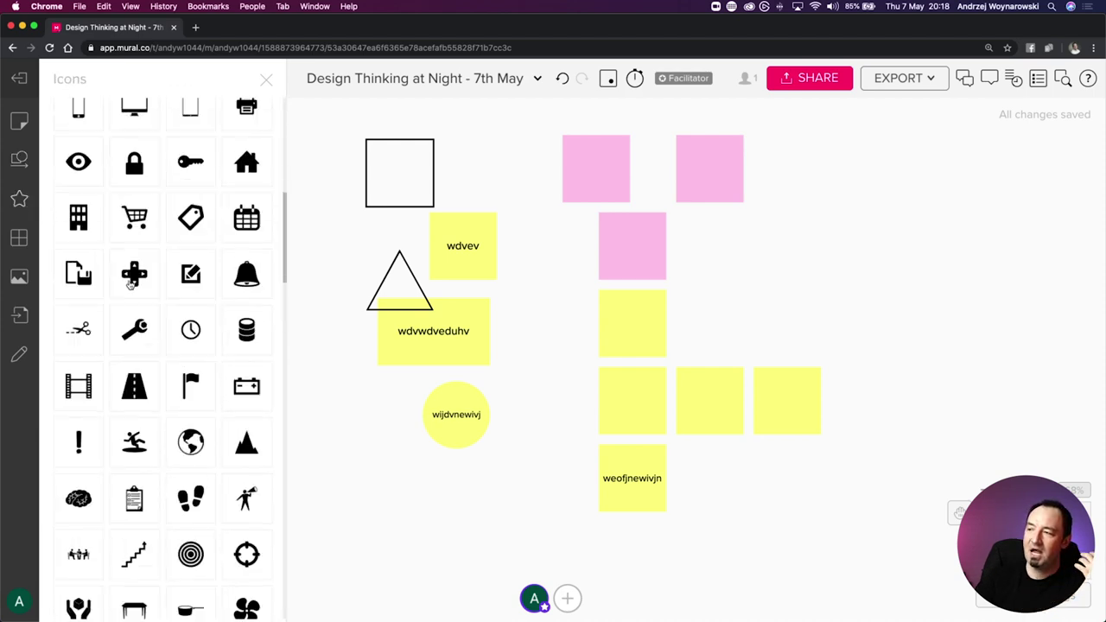
{"action": "scroll", "coordinate": [164, 290], "scroll_direction": "down", "scroll_amount": 5}
{"action": "scroll", "coordinate": [165, 290], "scroll_direction": "up", "scroll_amount": 20}
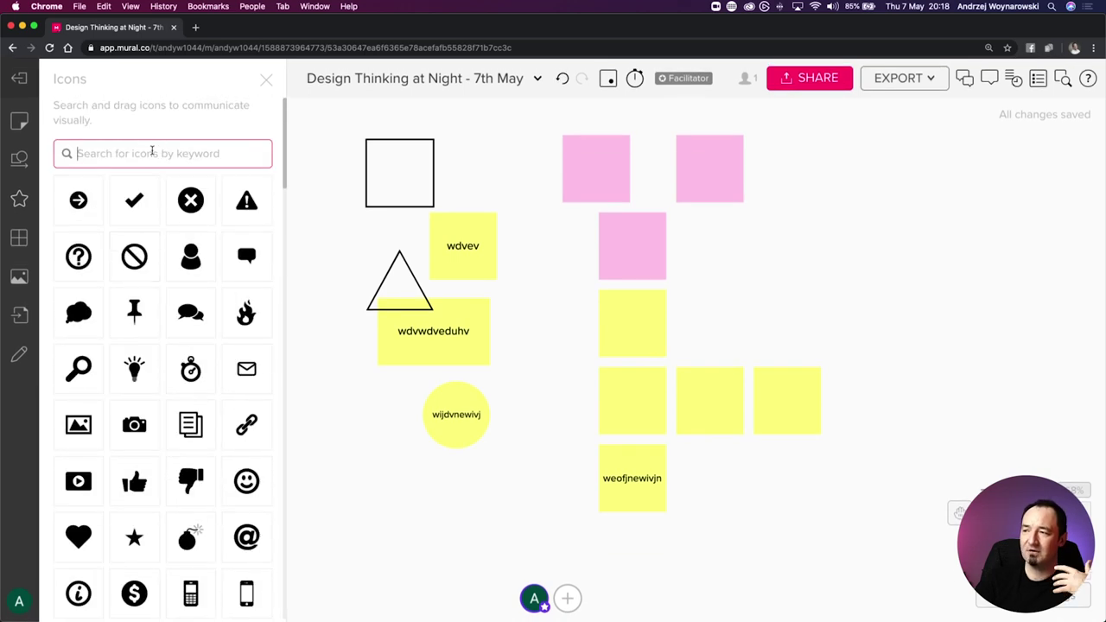
{"action": "type", "text": "check"}
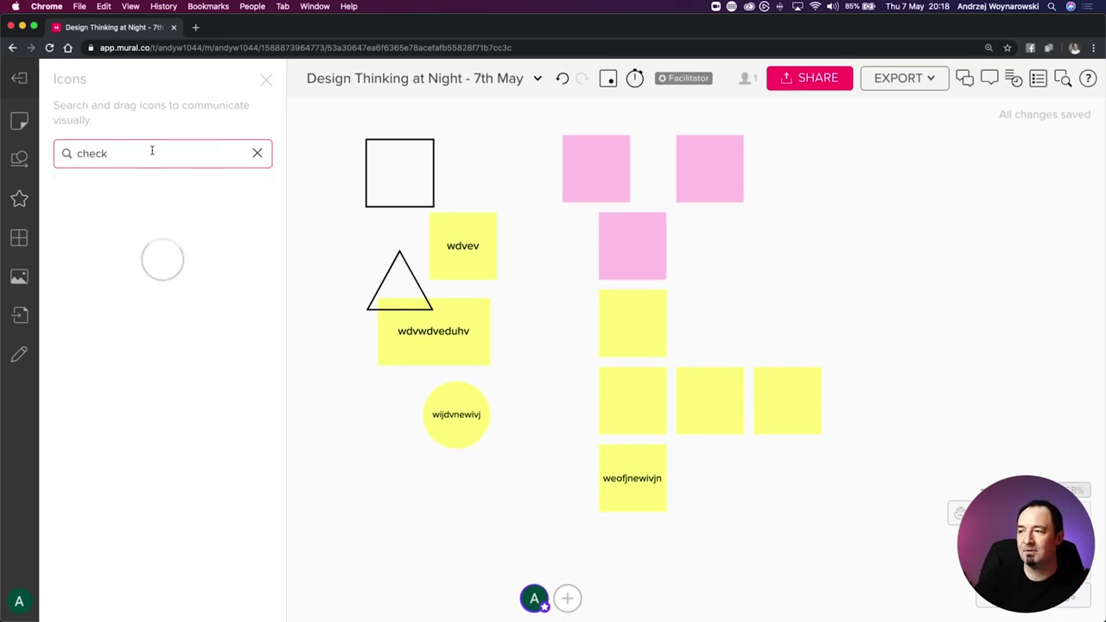
{"action": "scroll", "coordinate": [147, 208], "scroll_direction": "down", "scroll_amount": 5}
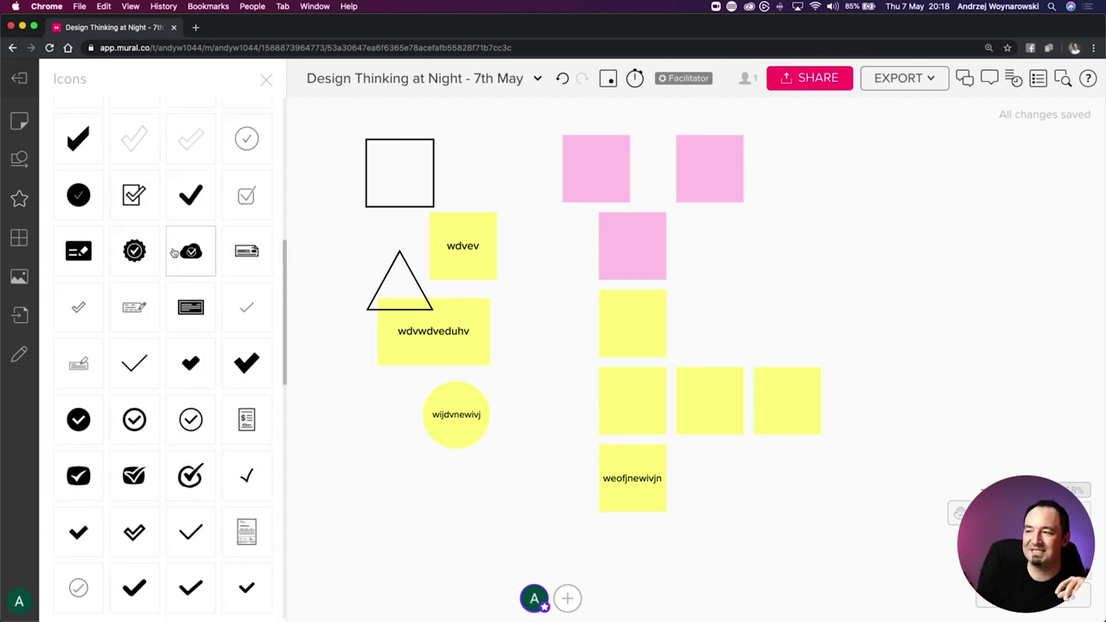
Browse the Design, Agile and Business frameworks and place the Business Model Canvas on the mural beside the sticky notes
{"action": "left_click", "coordinate": [20, 238]}
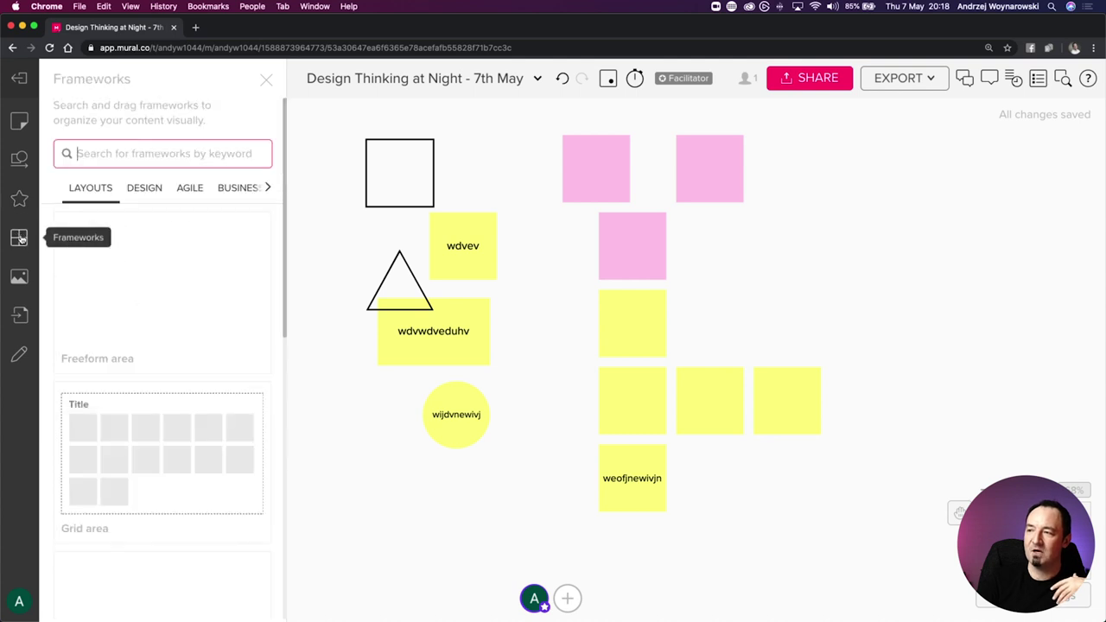
{"action": "left_click", "coordinate": [138, 187]}
{"action": "left_click", "coordinate": [181, 188]}
{"action": "left_click", "coordinate": [245, 188]}
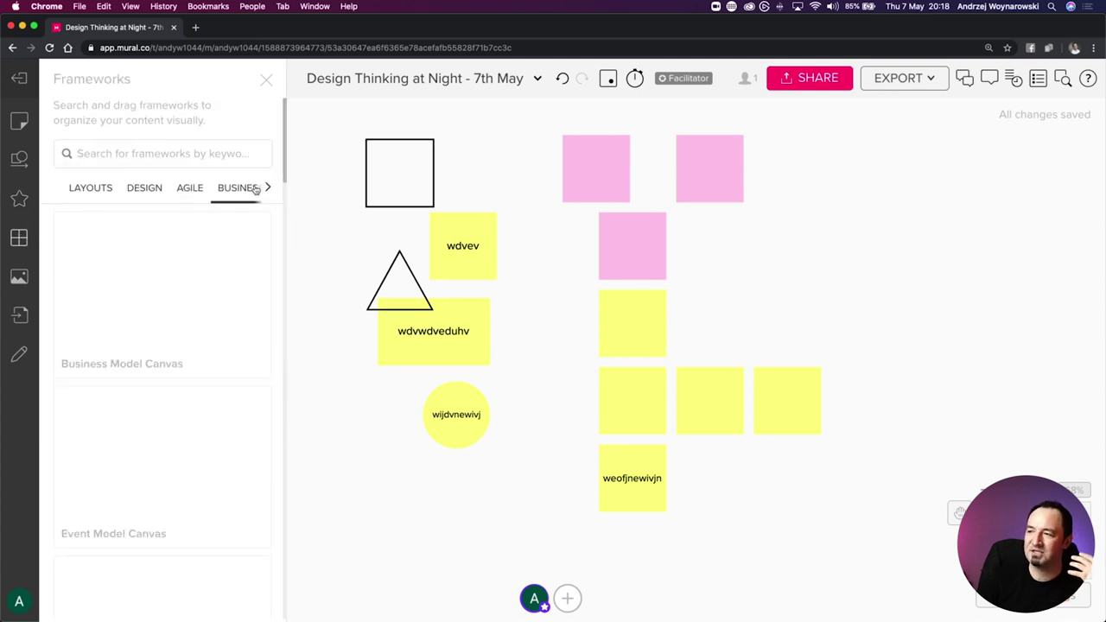
{"action": "left_click", "coordinate": [268, 187]}
{"action": "left_click", "coordinate": [268, 187]}
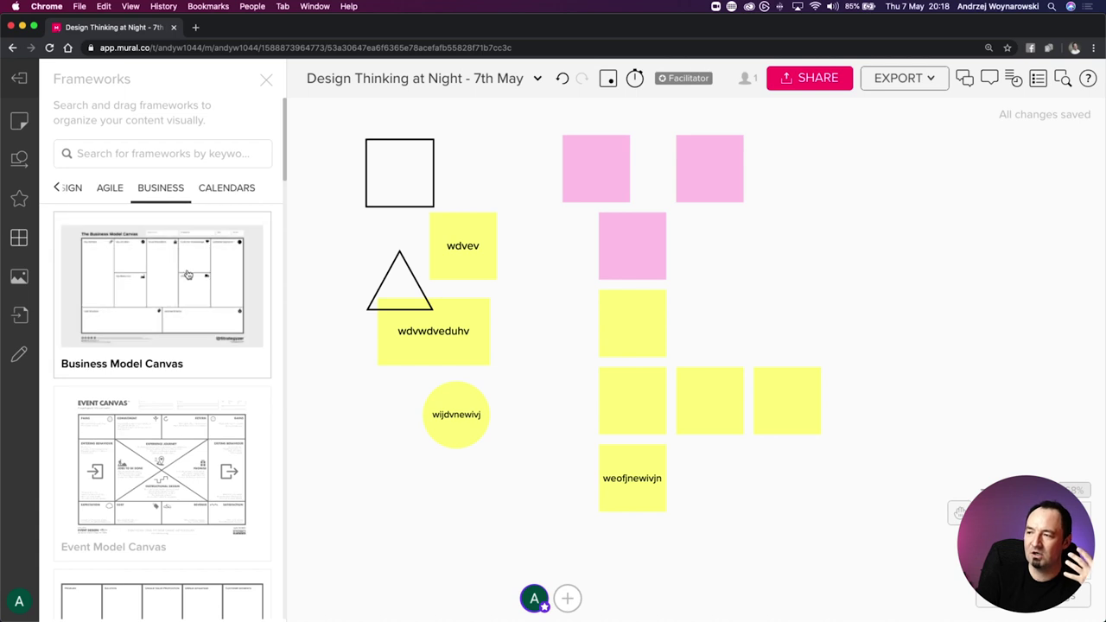
{"action": "left_click_drag", "start_coordinate": [187, 278], "coordinate": [746, 226]}
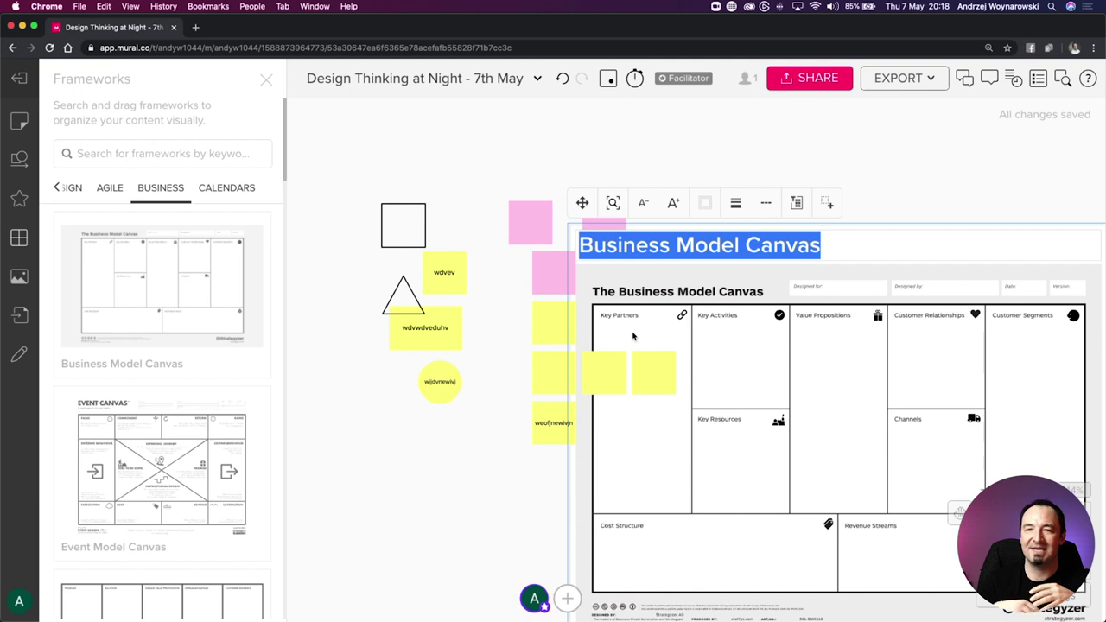
{"action": "left_click", "coordinate": [894, 220]}
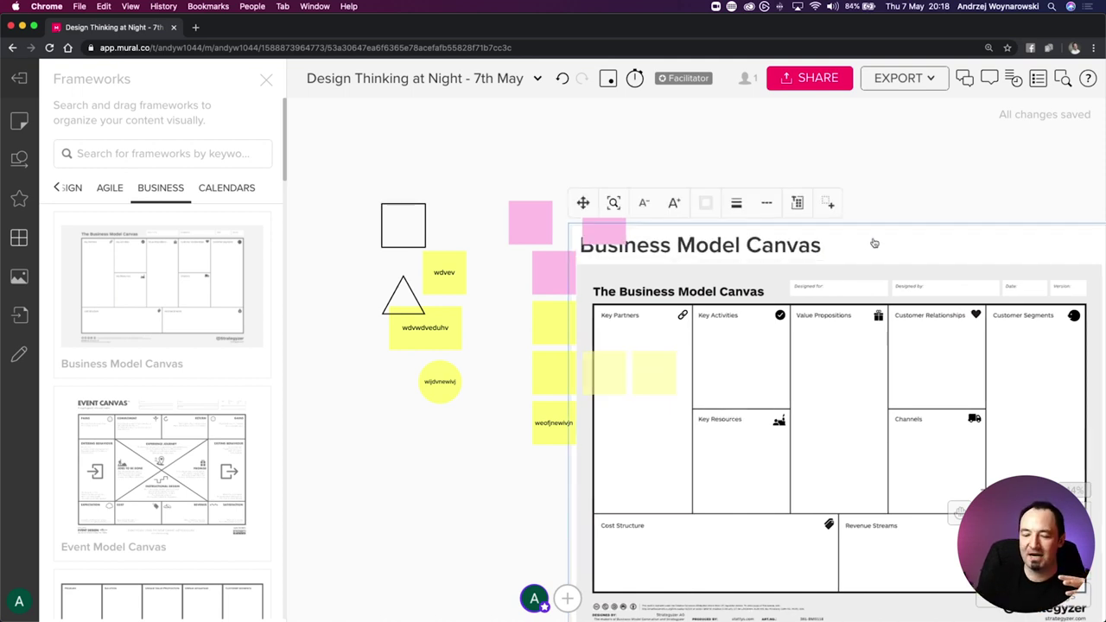
Clear the mural by deleting the Business Model Canvas, two pink sticky notes and all remaining elements
{"action": "key", "text": "Delete"}
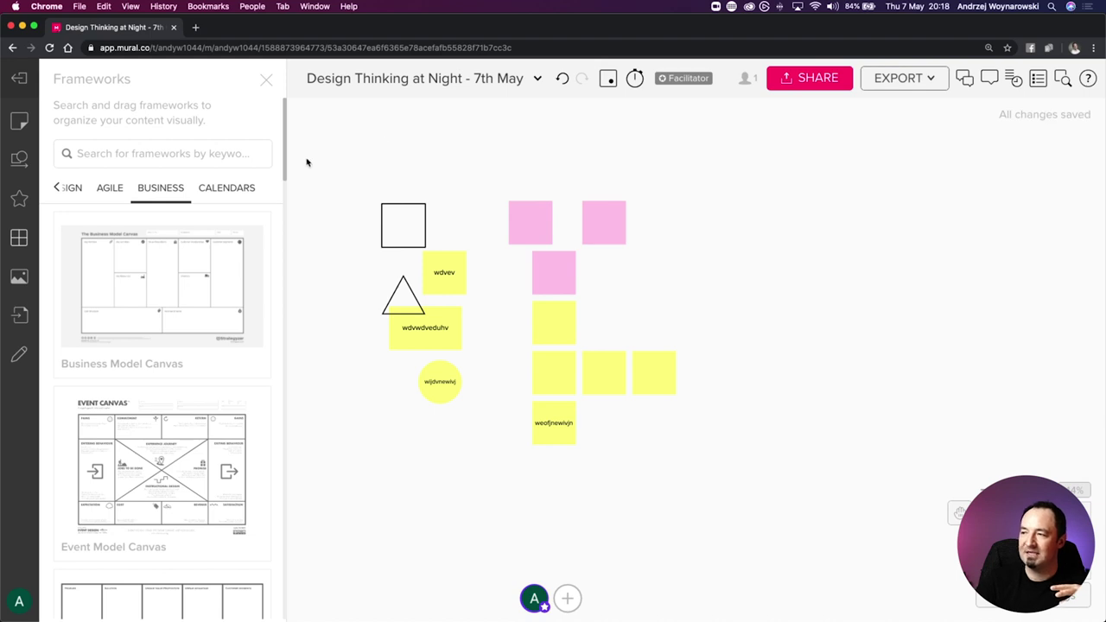
{"action": "left_click", "coordinate": [557, 276]}
{"action": "key", "text": "Delete"}
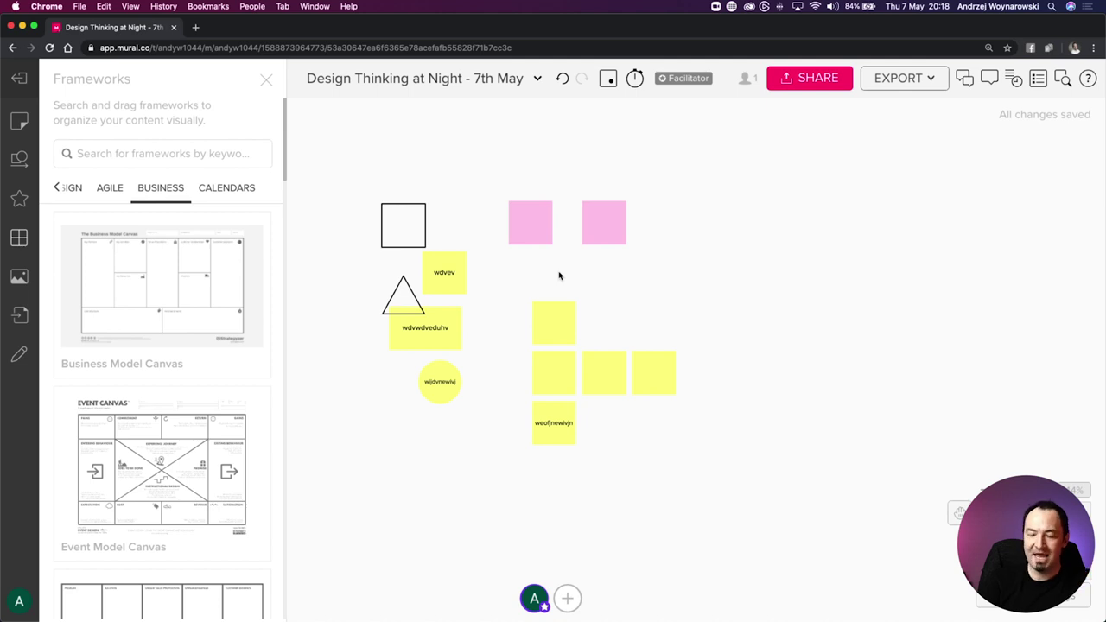
{"action": "left_click", "coordinate": [592, 229]}
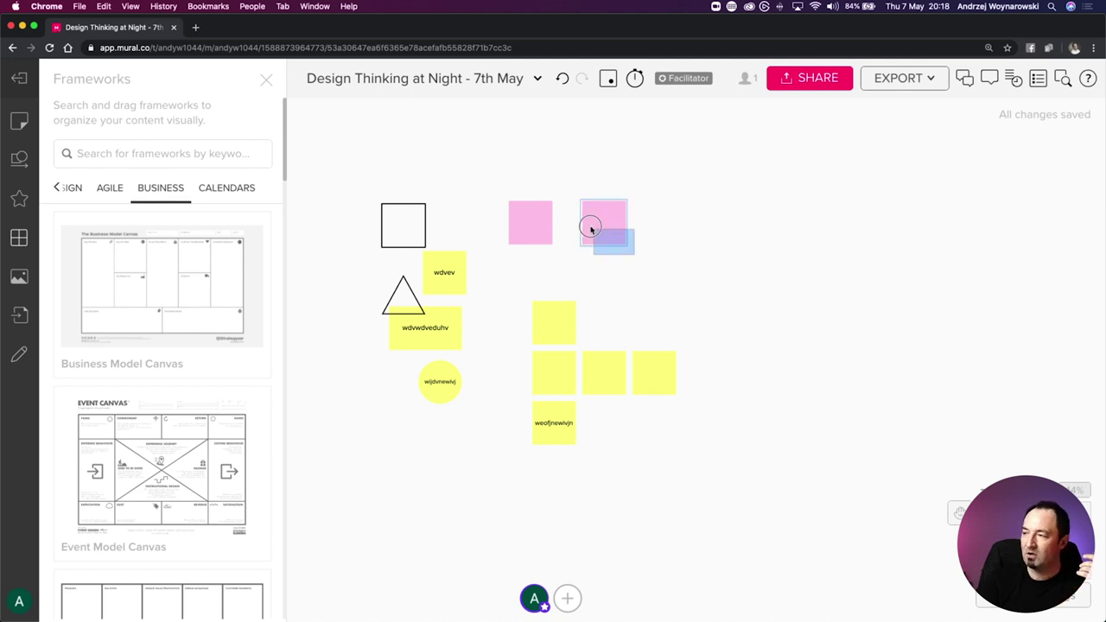
{"action": "right_click", "coordinate": [601, 224]}
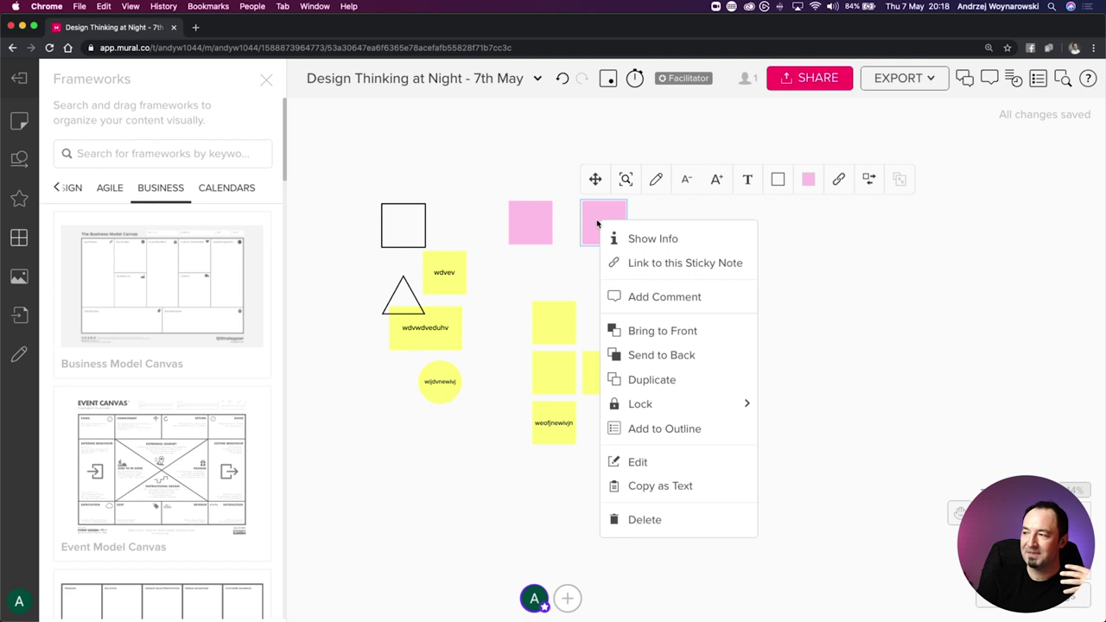
{"action": "left_click", "coordinate": [657, 519]}
{"action": "key", "text": "super+a"}
{"action": "key", "text": "BackSpace"}
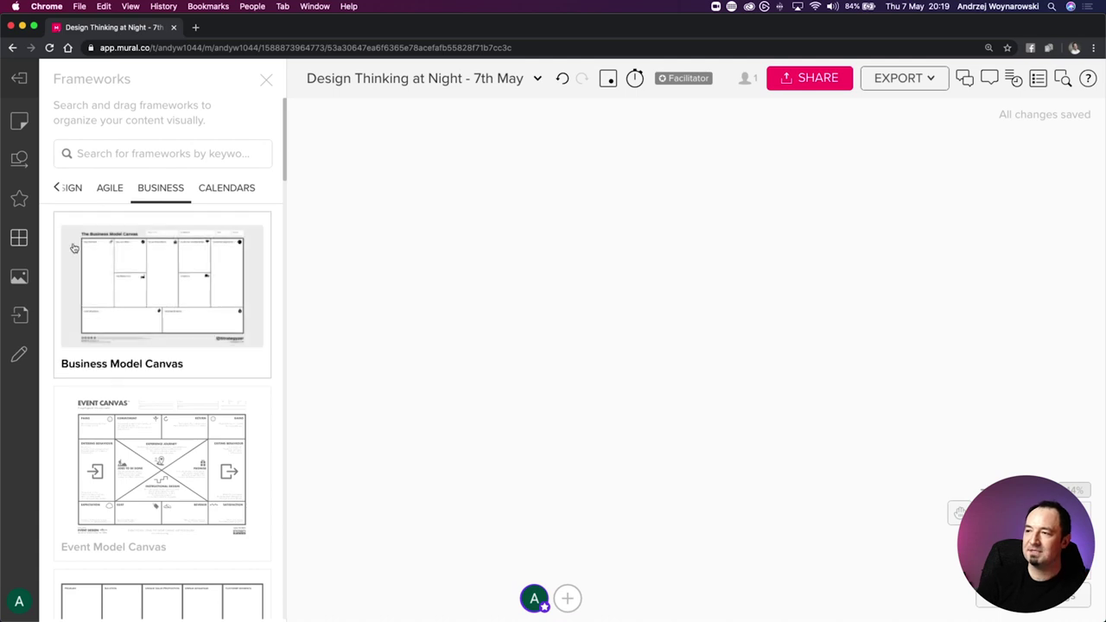
View the image search and the sources offered for importing files
{"action": "left_click", "coordinate": [21, 278]}
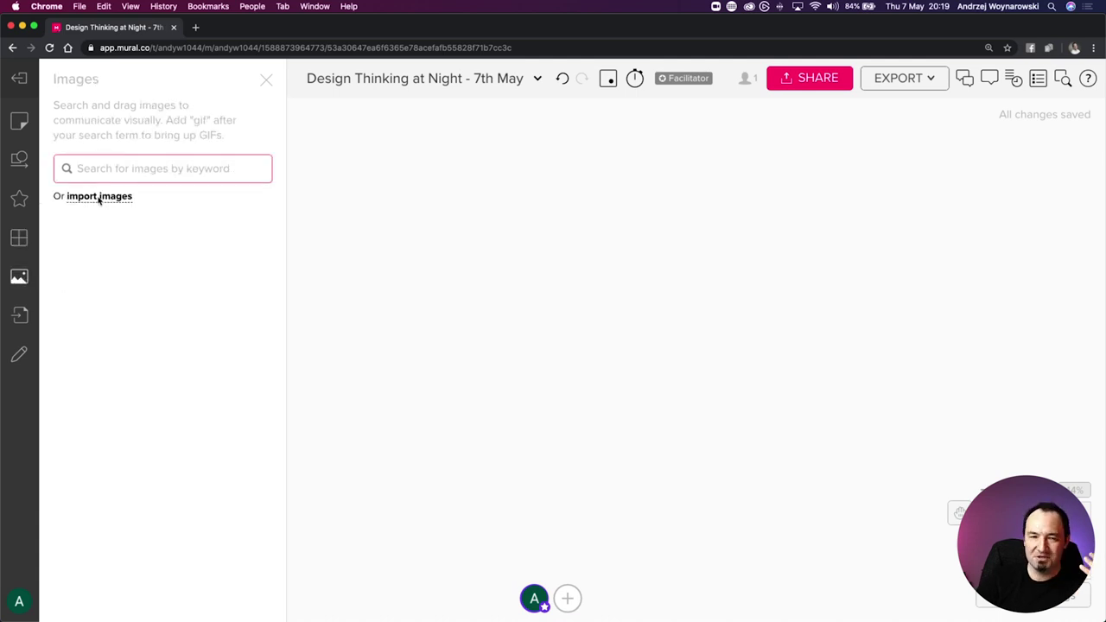
{"action": "left_click", "coordinate": [13, 320]}
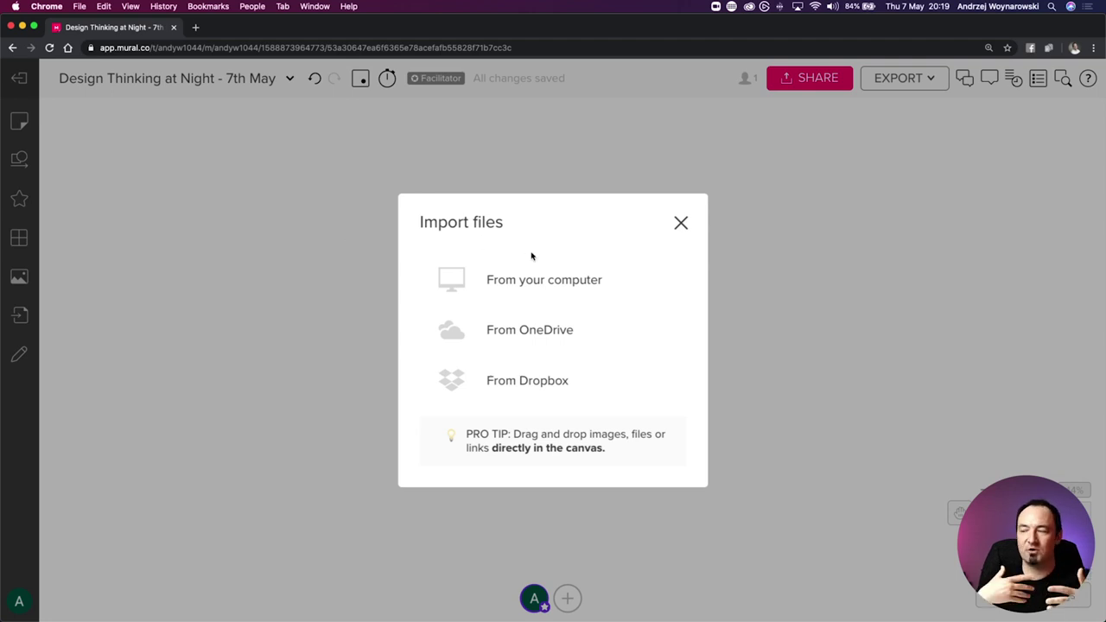
{"action": "left_click", "coordinate": [271, 296]}
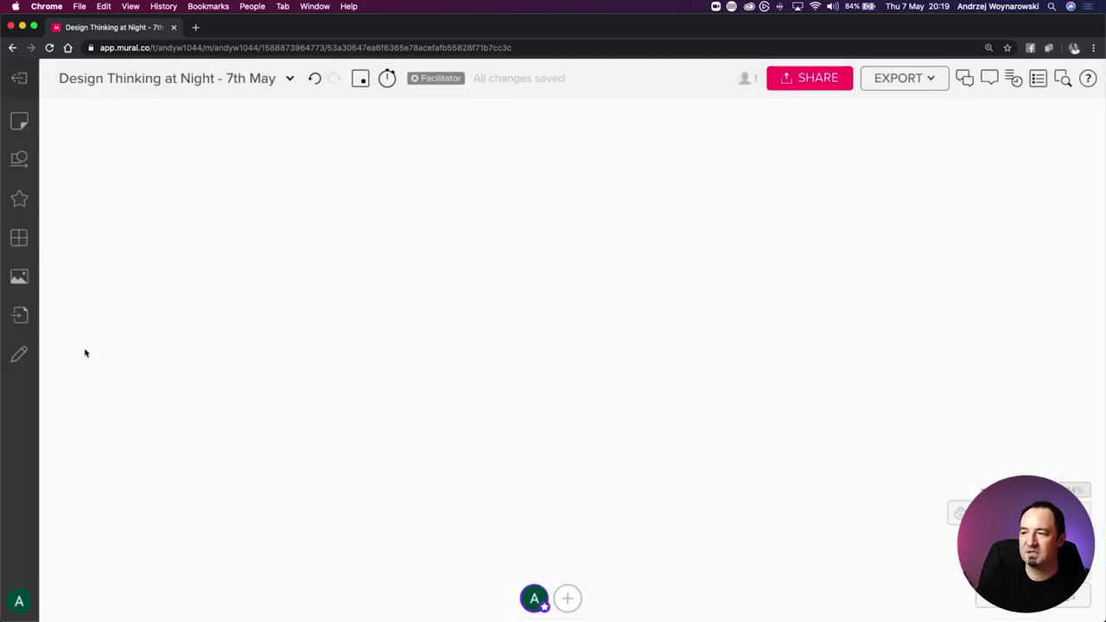
Draw a freehand double loop, plus roughly horizontal lines above it with the ultra fine pen and the two thicker pens
{"action": "left_click", "coordinate": [29, 357]}
{"action": "mouse_move", "coordinate": [546, 220]}
{"action": "left_mouse_down"}
{"action": "mouse_move", "coordinate": [482, 360]}
{"action": "mouse_move", "coordinate": [600, 209]}
{"action": "mouse_move", "coordinate": [516, 217]}
{"action": "left_mouse_up"}
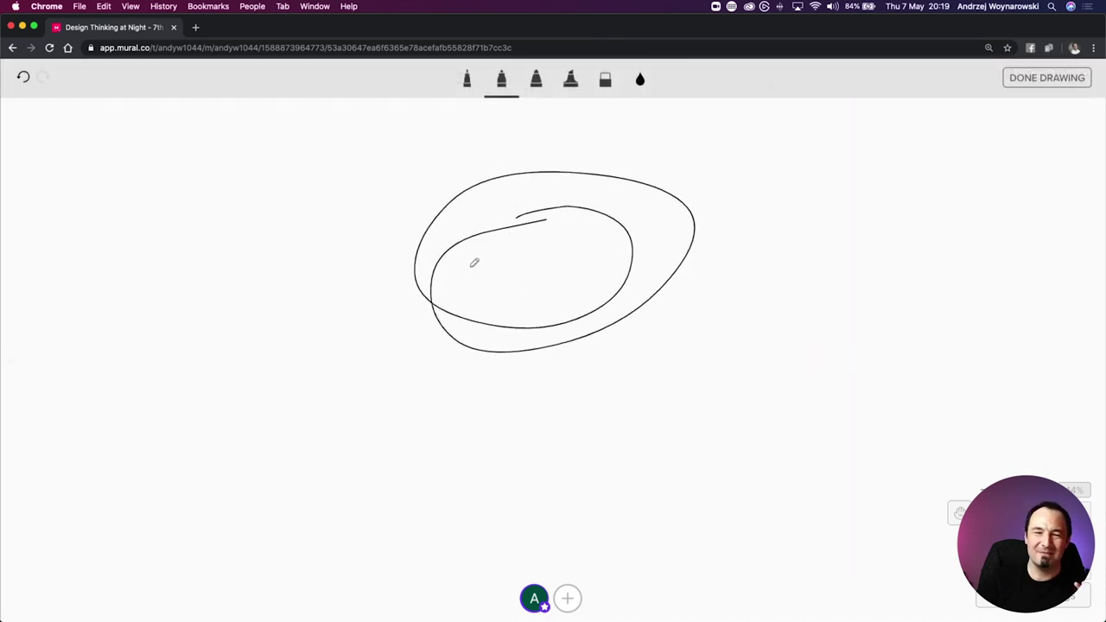
{"action": "left_click", "coordinate": [466, 79]}
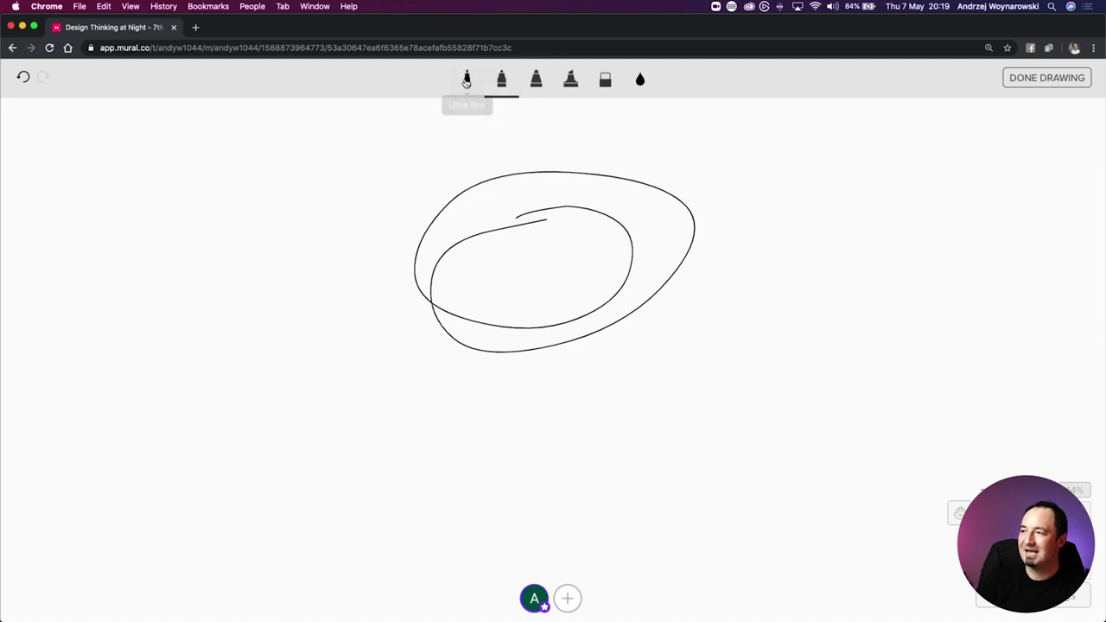
{"action": "left_click_drag", "start_coordinate": [434, 133], "coordinate": [752, 135]}
{"action": "left_click", "coordinate": [501, 80]}
{"action": "left_click_drag", "start_coordinate": [438, 156], "coordinate": [793, 154]}
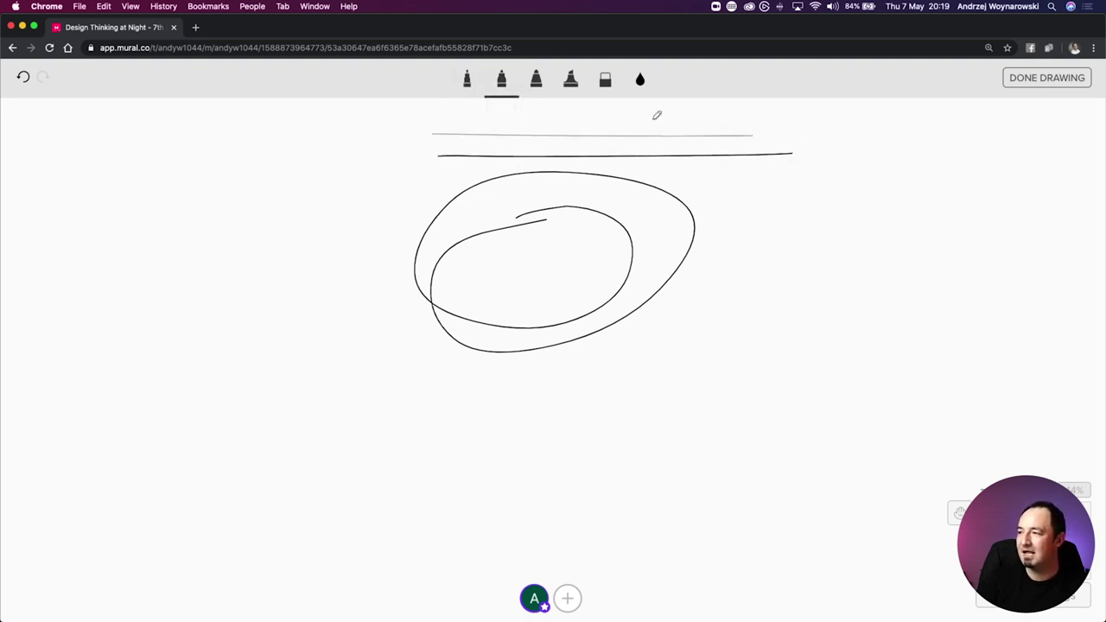
{"action": "left_click", "coordinate": [536, 80]}
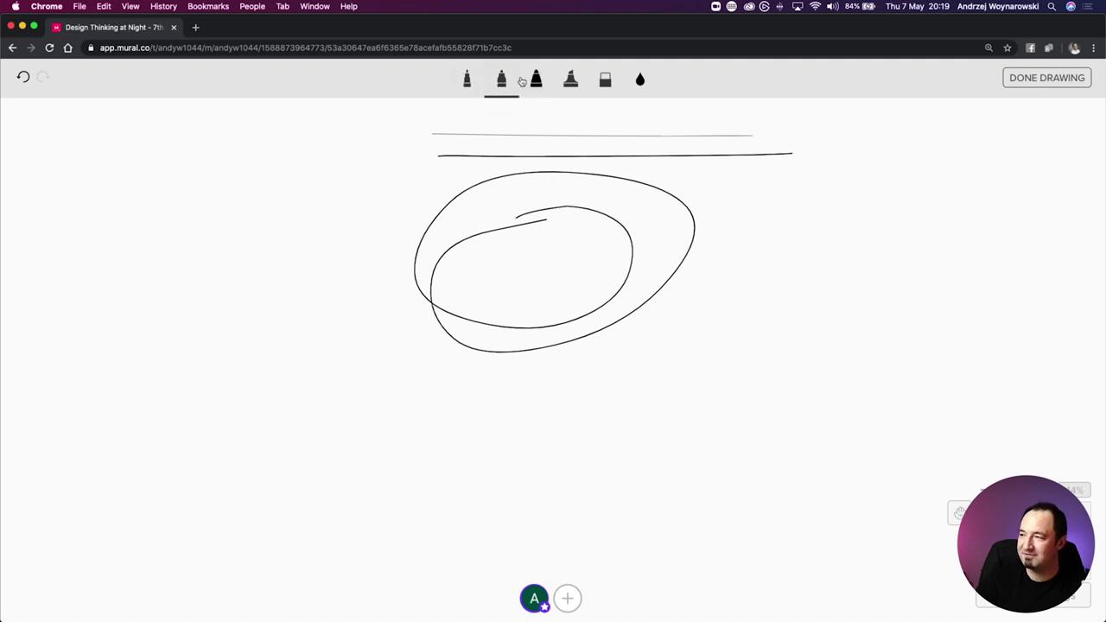
{"action": "left_click_drag", "start_coordinate": [441, 177], "coordinate": [480, 174]}
{"action": "left_click_drag", "start_coordinate": [552, 170], "coordinate": [822, 173]}
Scribble over the horizontal lines with the highlighter, first in black and again in light purple
{"action": "left_click", "coordinate": [571, 79]}
{"action": "mouse_move", "coordinate": [456, 161]}
{"action": "left_mouse_down"}
{"action": "mouse_move", "coordinate": [524, 141]}
{"action": "mouse_move", "coordinate": [617, 139]}
{"action": "mouse_move", "coordinate": [618, 157]}
{"action": "left_mouse_up"}
{"action": "left_click", "coordinate": [640, 80]}
{"action": "left_click", "coordinate": [631, 141]}
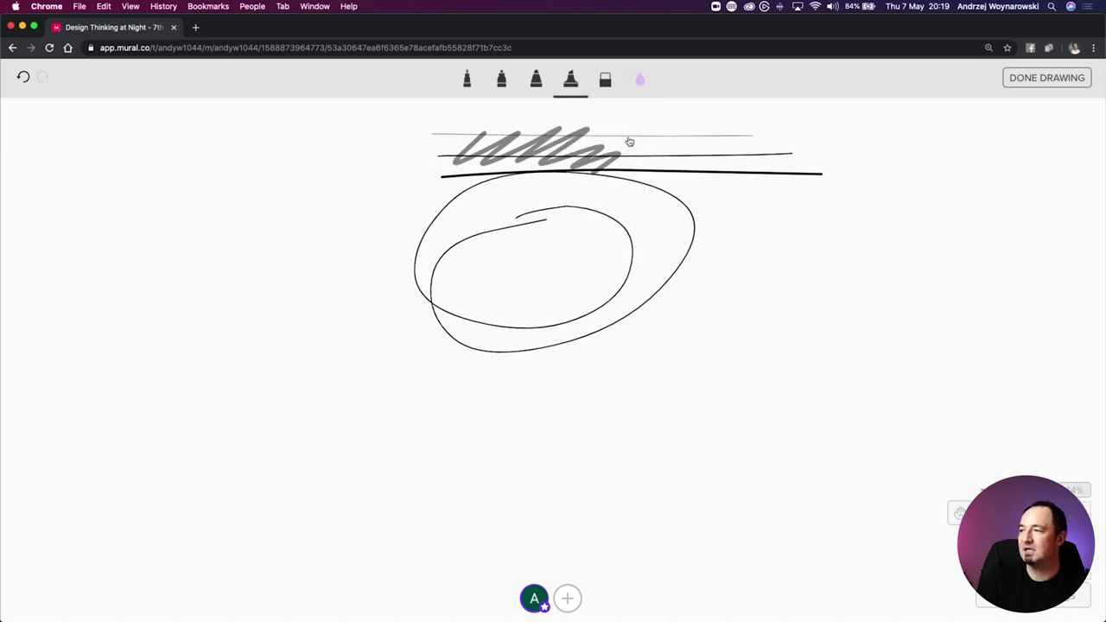
{"action": "mouse_move", "coordinate": [471, 160]}
{"action": "left_mouse_down"}
{"action": "mouse_move", "coordinate": [540, 169]}
{"action": "mouse_move", "coordinate": [633, 155]}
{"action": "left_mouse_up"}
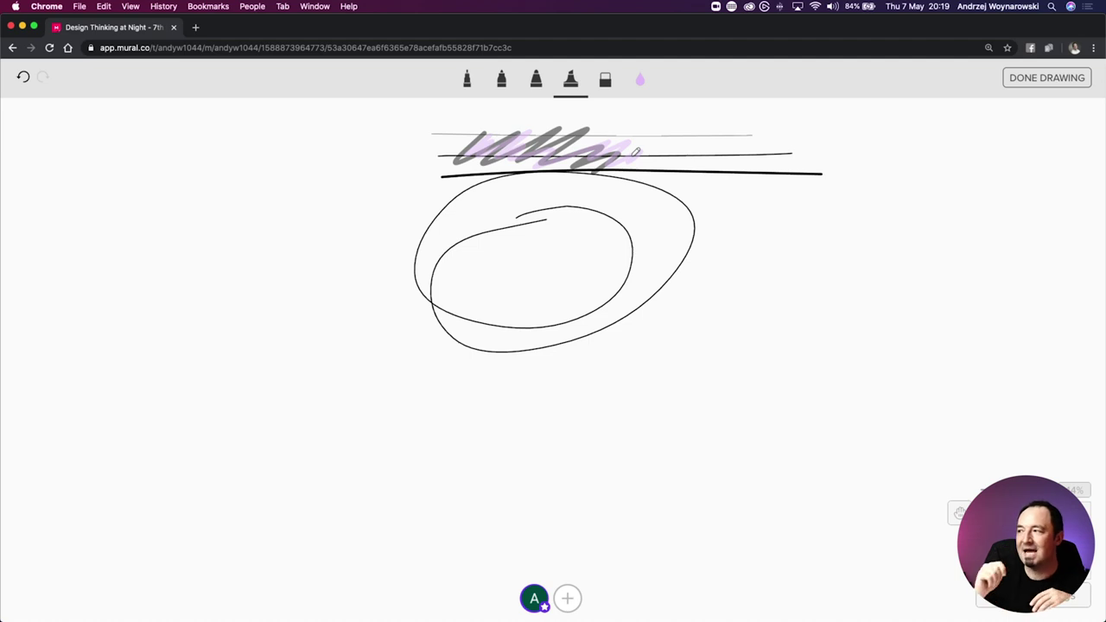
Finish the freehand drawing, reposition it on the mural and delete it
{"action": "left_click", "coordinate": [1040, 77]}
{"action": "mouse_move", "coordinate": [621, 161]}
{"action": "left_mouse_down"}
{"action": "mouse_move", "coordinate": [536, 172]}
{"action": "mouse_move", "coordinate": [524, 191]}
{"action": "left_mouse_up"}
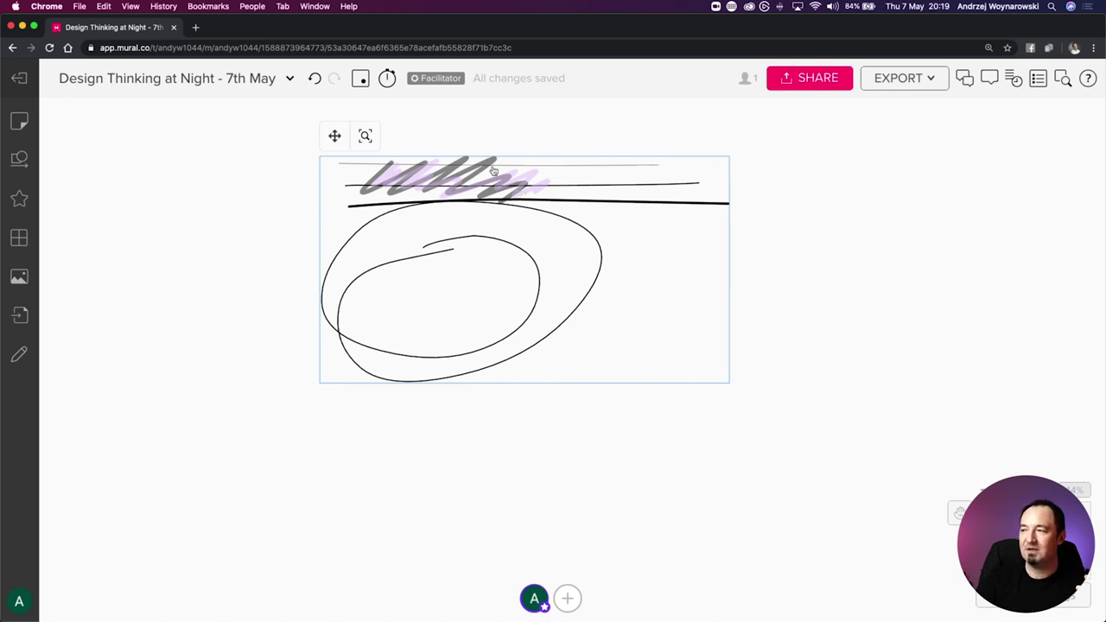
{"action": "key", "text": "BackSpace"}
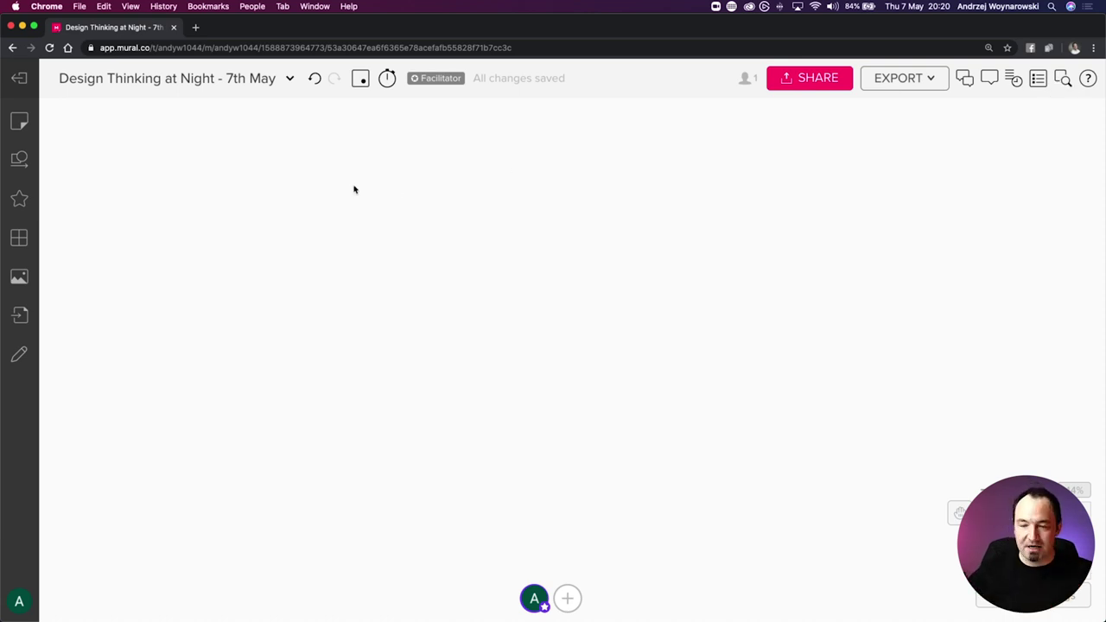
Add a title text element to the empty mural and change its text to "Outcome"
{"action": "double_click", "coordinate": [312, 239]}
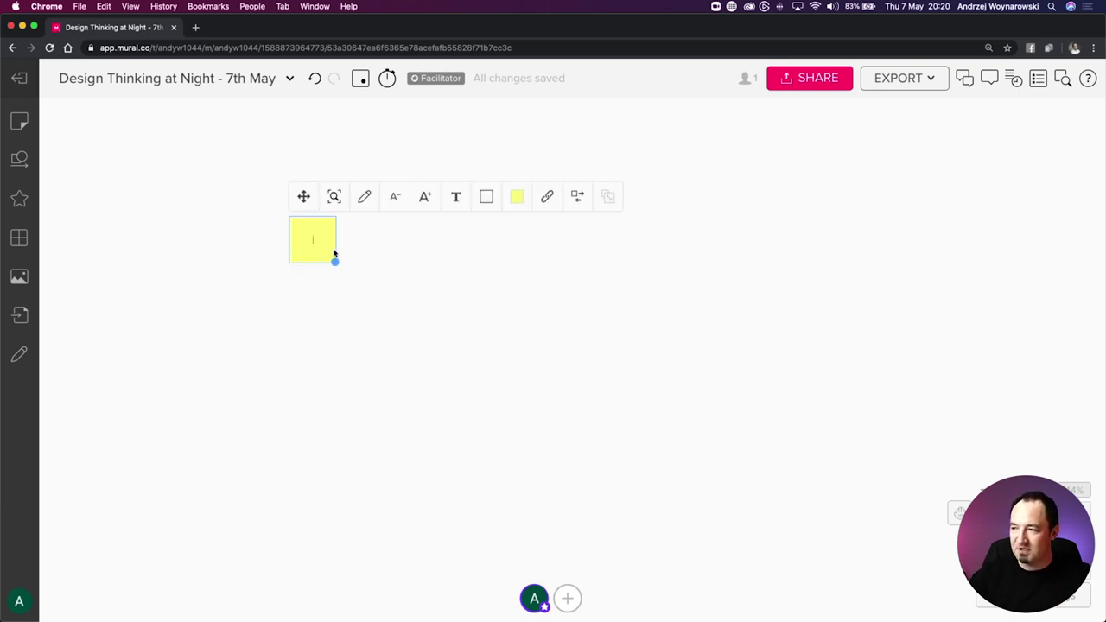
{"action": "key", "text": "Delete"}
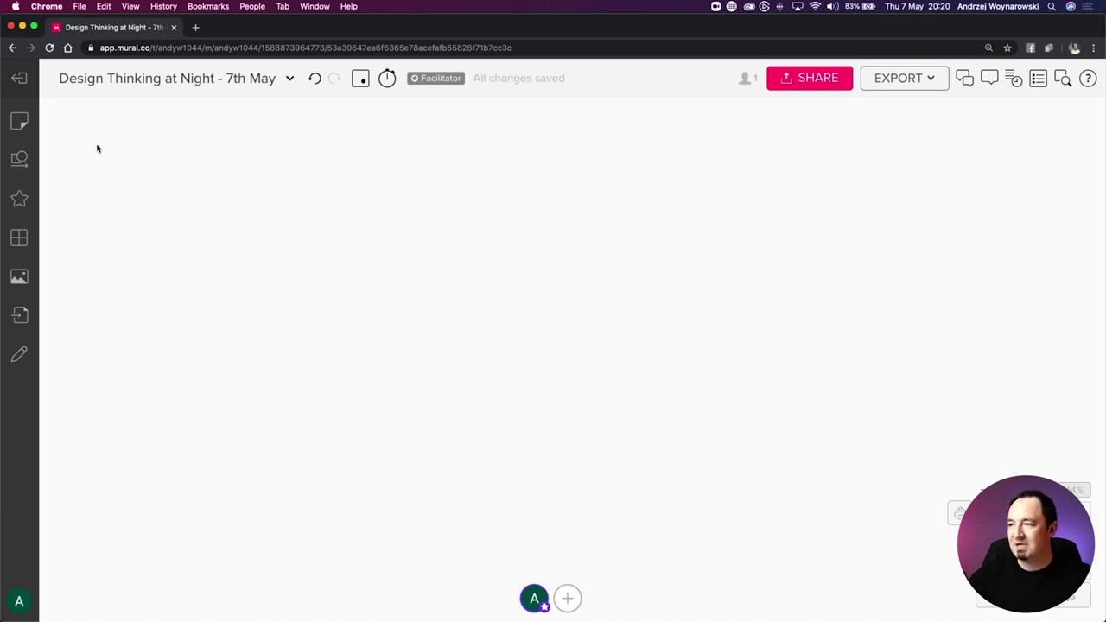
{"action": "left_click", "coordinate": [19, 122]}
{"action": "left_click_drag", "start_coordinate": [76, 165], "coordinate": [432, 244]}
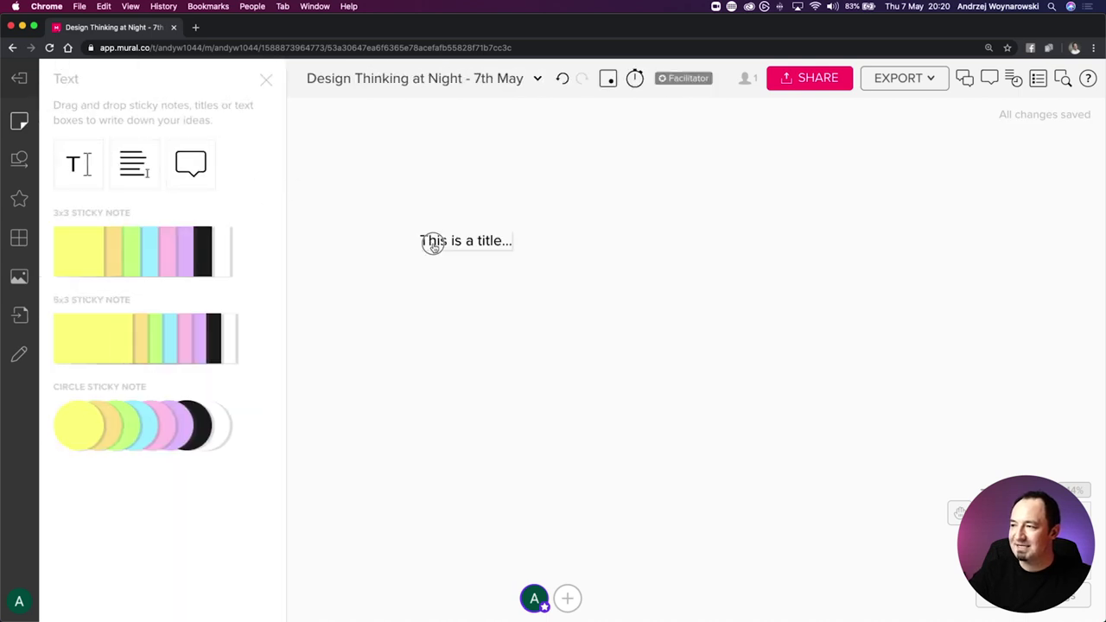
{"action": "double_click", "coordinate": [450, 242]}
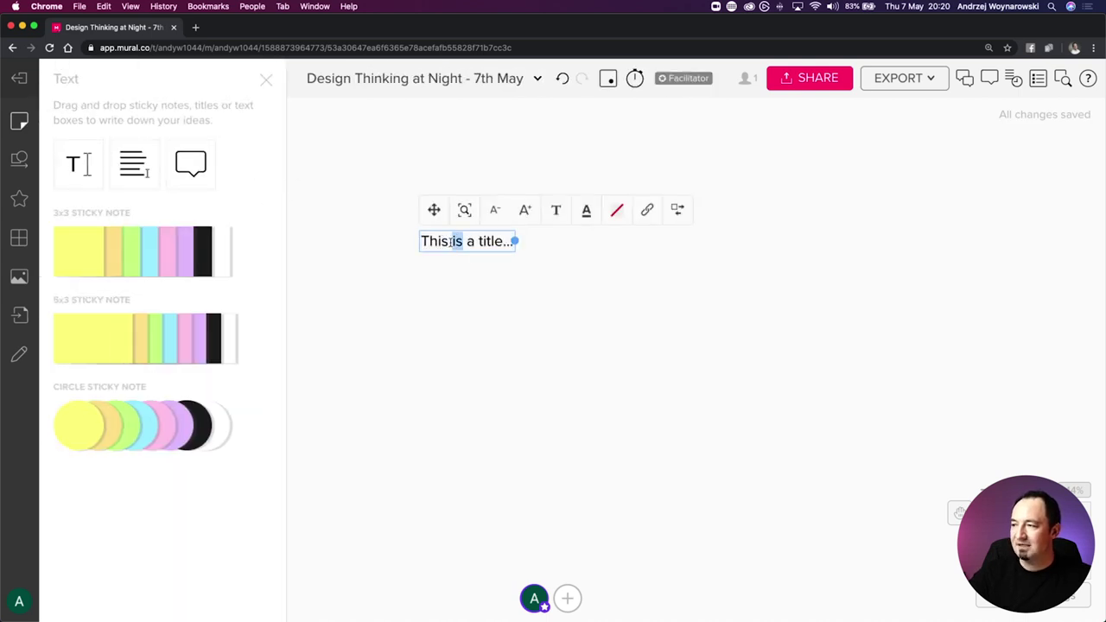
{"action": "left_click", "coordinate": [266, 79]}
{"action": "triple_click", "coordinate": [218, 242]}
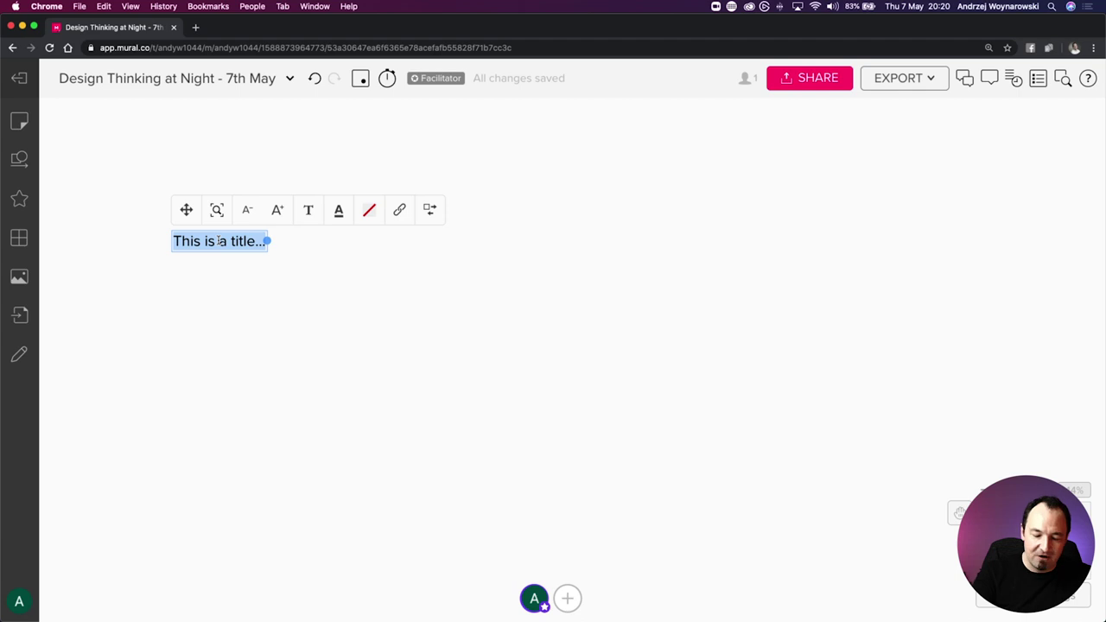
{"action": "type", "text": "Outcome"}
{"action": "left_click", "coordinate": [266, 293]}
Change the font of the "Outcome" title to Marker Felt
{"action": "left_click", "coordinate": [212, 249]}
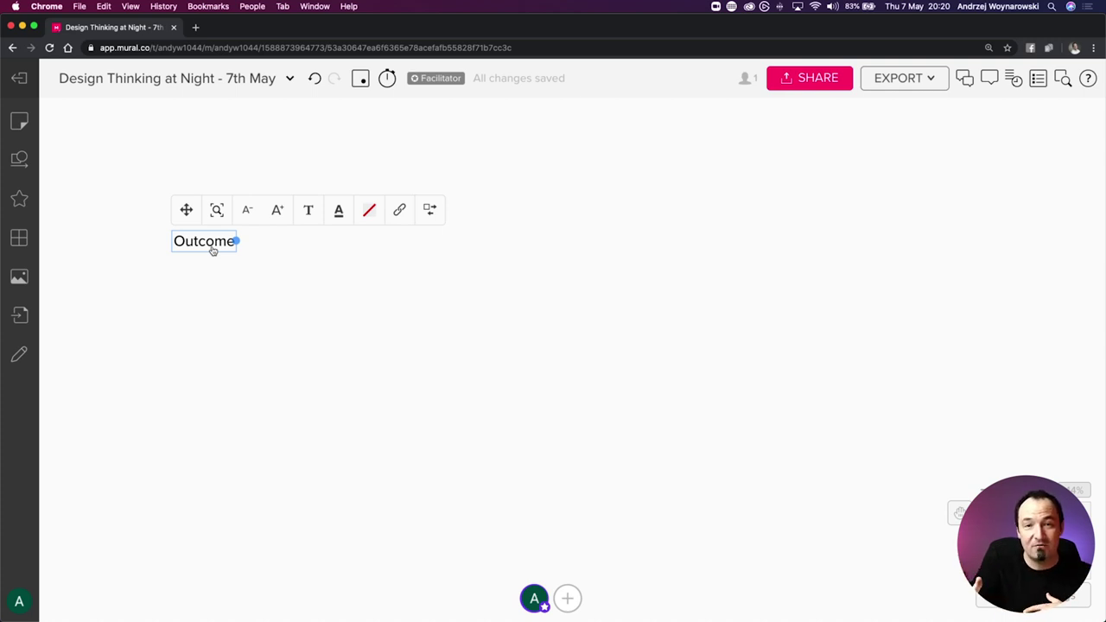
{"action": "left_click", "coordinate": [306, 210]}
{"action": "left_click", "coordinate": [384, 244]}
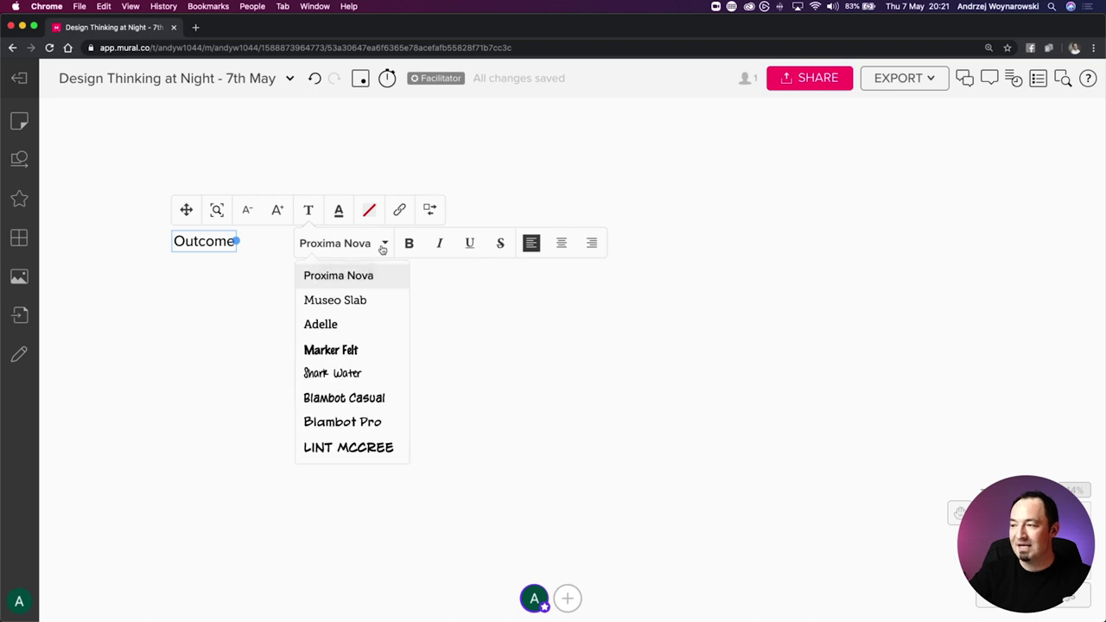
{"action": "left_click", "coordinate": [367, 351]}
{"action": "left_click", "coordinate": [233, 287]}
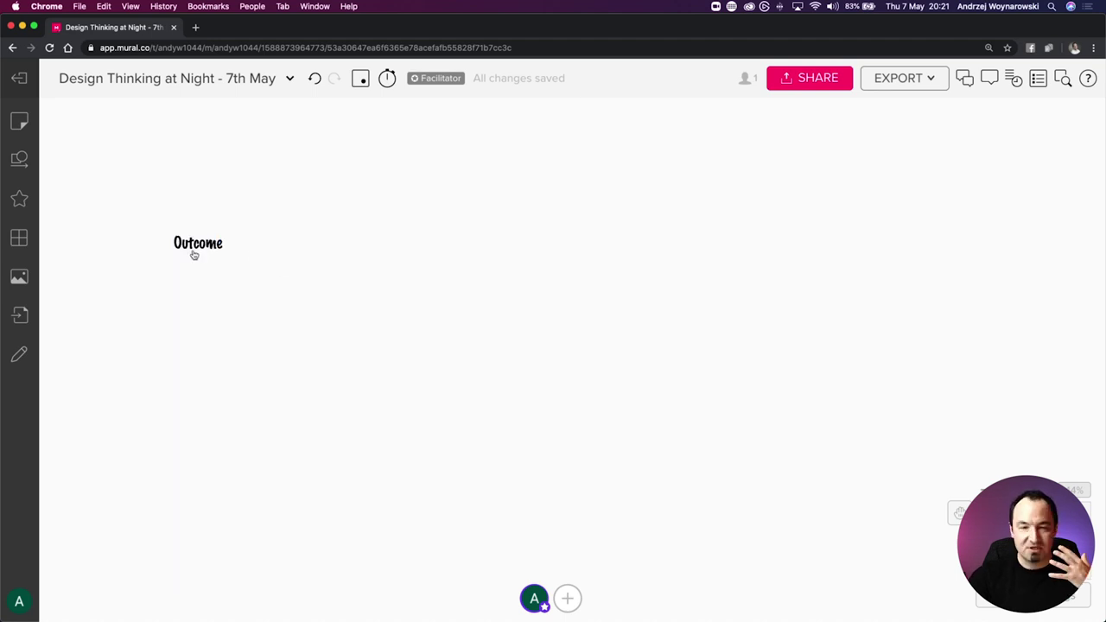
Move the "Outcome" title across the mural, place a copy at its former spot and retitle the copy "Input"
{"action": "left_click_drag", "start_coordinate": [198, 248], "coordinate": [653, 249]}
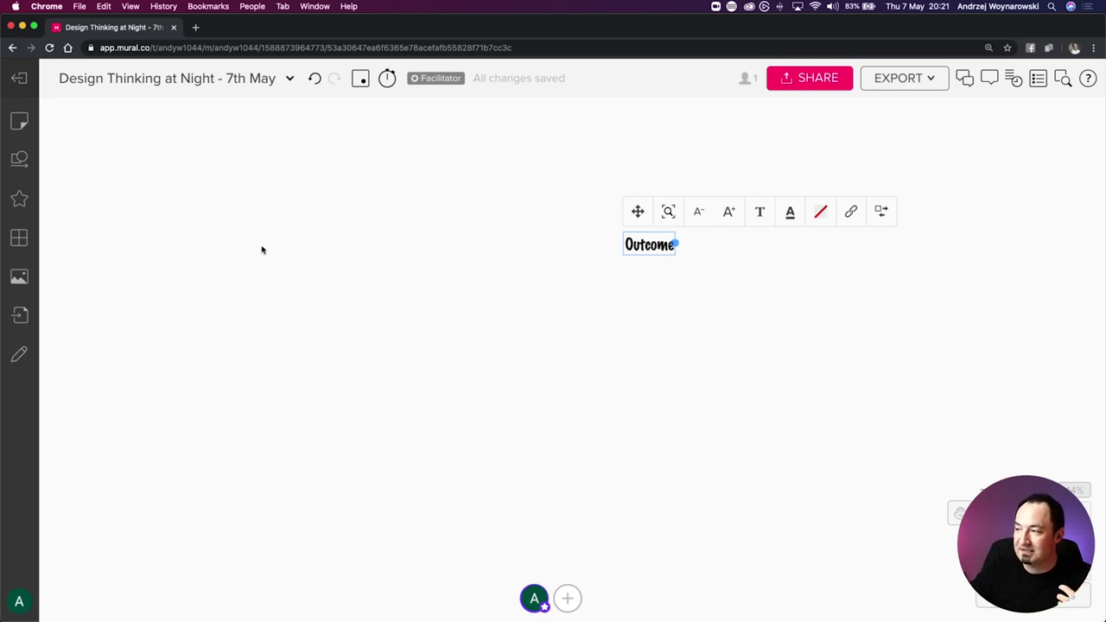
{"action": "left_click_drag", "start_coordinate": [656, 246], "coordinate": [215, 241]}
{"action": "double_click", "coordinate": [215, 240]}
{"action": "type", "text": "Input"}
{"action": "left_click", "coordinate": [296, 303]}
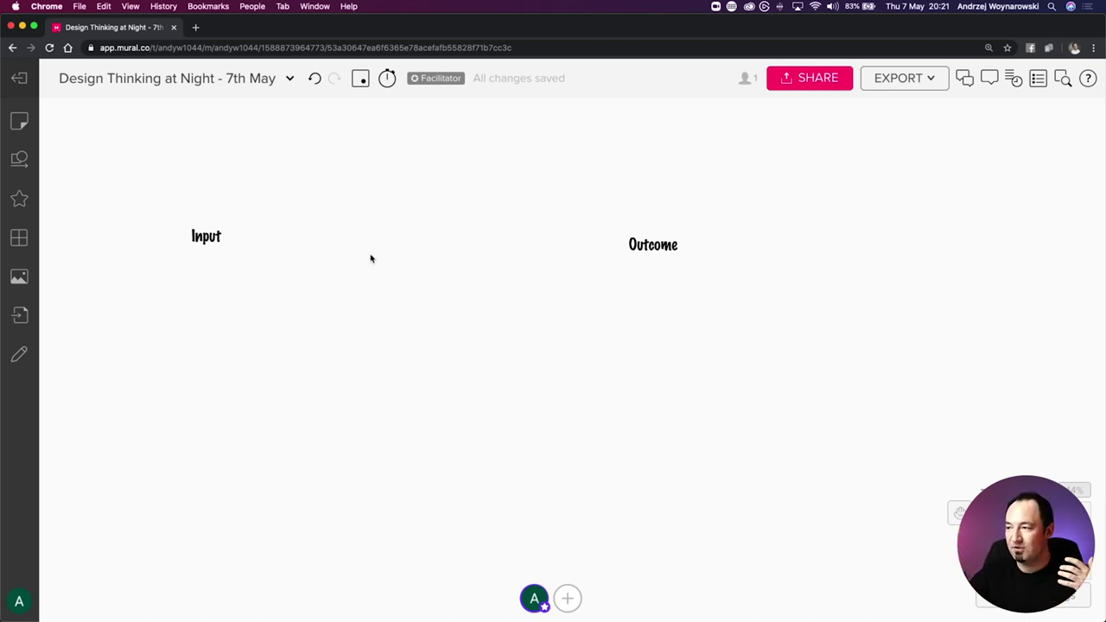
Duplicate the "Input" title twice, spacing the copies out between "Input" and "Outcome"
{"action": "double_click", "coordinate": [415, 247]}
{"action": "left_click", "coordinate": [462, 268]}
{"action": "left_click", "coordinate": [414, 246]}
{"action": "key", "text": "BackSpace"}
{"action": "left_click", "coordinate": [215, 246]}
{"action": "left_click_drag", "start_coordinate": [211, 240], "coordinate": [487, 241]}
Retitle the copy nearest the original "Input" title as "Atendees"
{"action": "left_click", "coordinate": [325, 239]}
{"action": "double_click", "coordinate": [326, 239]}
{"action": "type", "text": "Attended"}
{"action": "key", "text": "BackSpace"}
{"action": "key", "text": "BackSpace"}
{"action": "key", "text": "BackSpace"}
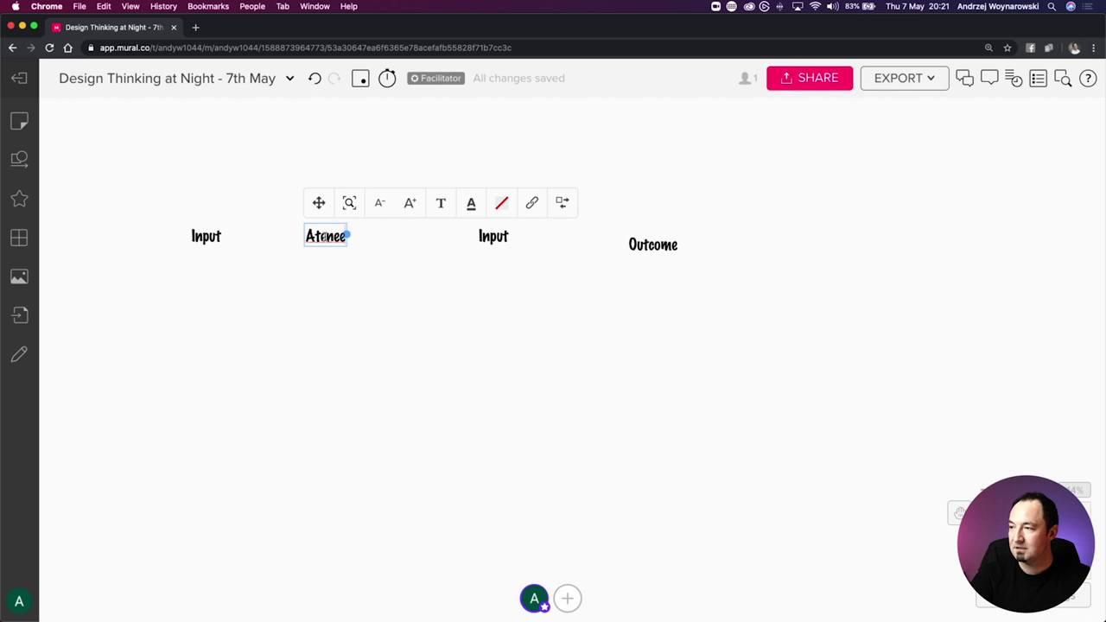
{"action": "type", "text": "dees"}
{"action": "left_click", "coordinate": [399, 277]}
Retitle the "Input" copy nearest to "Outcome" as "Time Frame"
{"action": "double_click", "coordinate": [486, 236]}
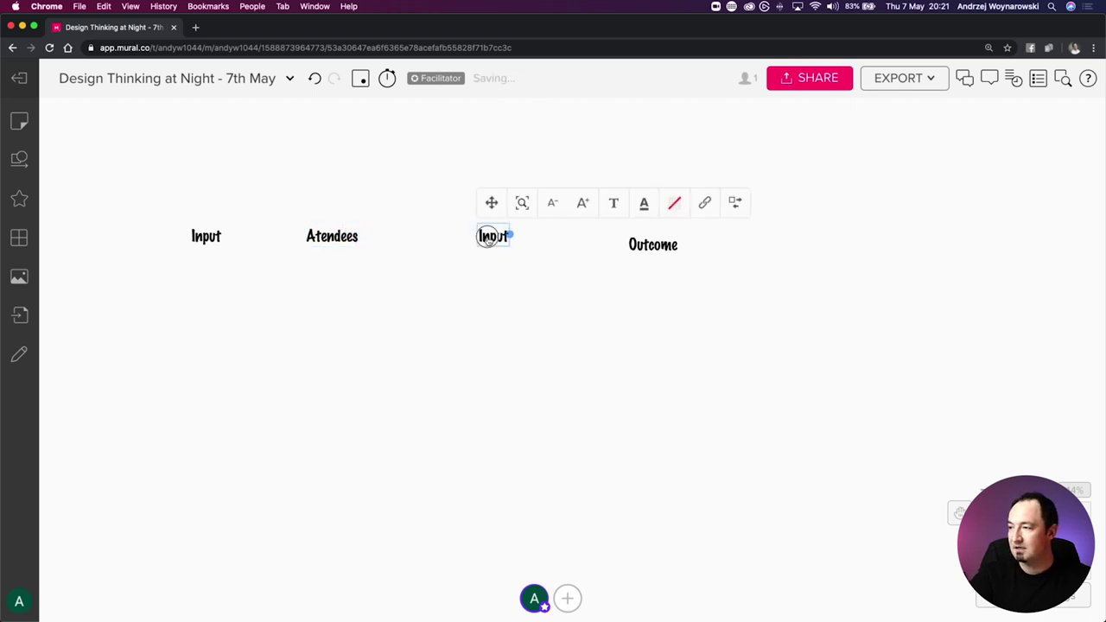
{"action": "type", "text": "times"}
{"action": "key", "text": "BackSpace"}
{"action": "key", "text": "BackSpace"}
{"action": "key", "text": "BackSpace"}
{"action": "key", "text": "BackSpace"}
{"action": "key", "text": "BackSpace"}
{"action": "type", "text": "Time Frame"}
{"action": "left_click", "coordinate": [460, 331]}
Align the four titles Input, Atendees, Time Frame and Outcome on one horizontal line
{"action": "left_click_drag", "start_coordinate": [746, 266], "coordinate": [102, 199]}
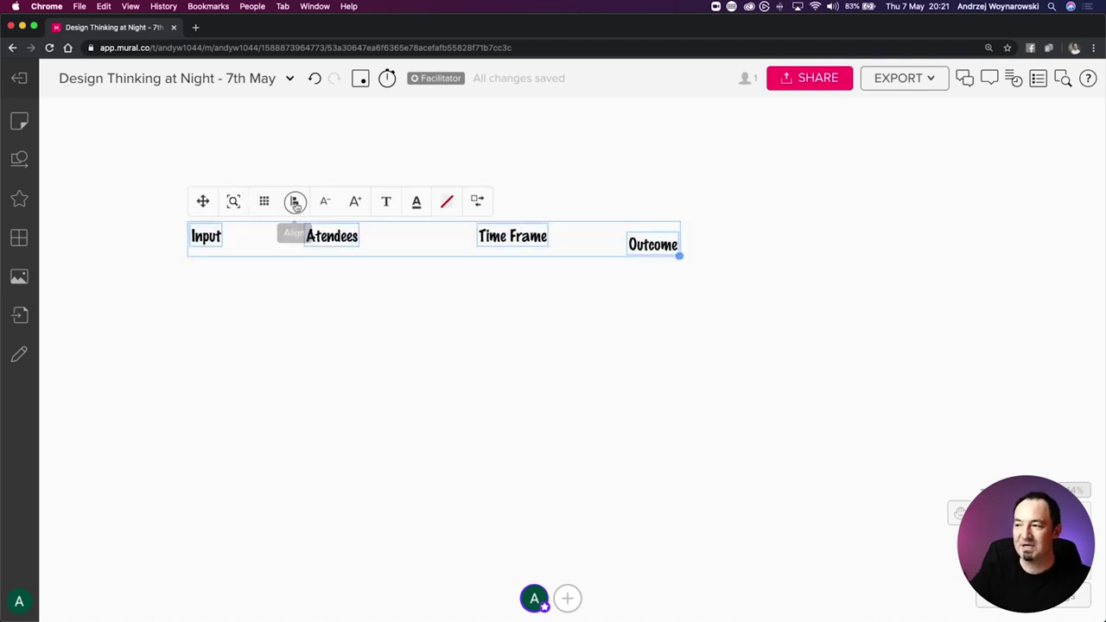
{"action": "left_click", "coordinate": [295, 204]}
{"action": "left_click", "coordinate": [373, 336]}
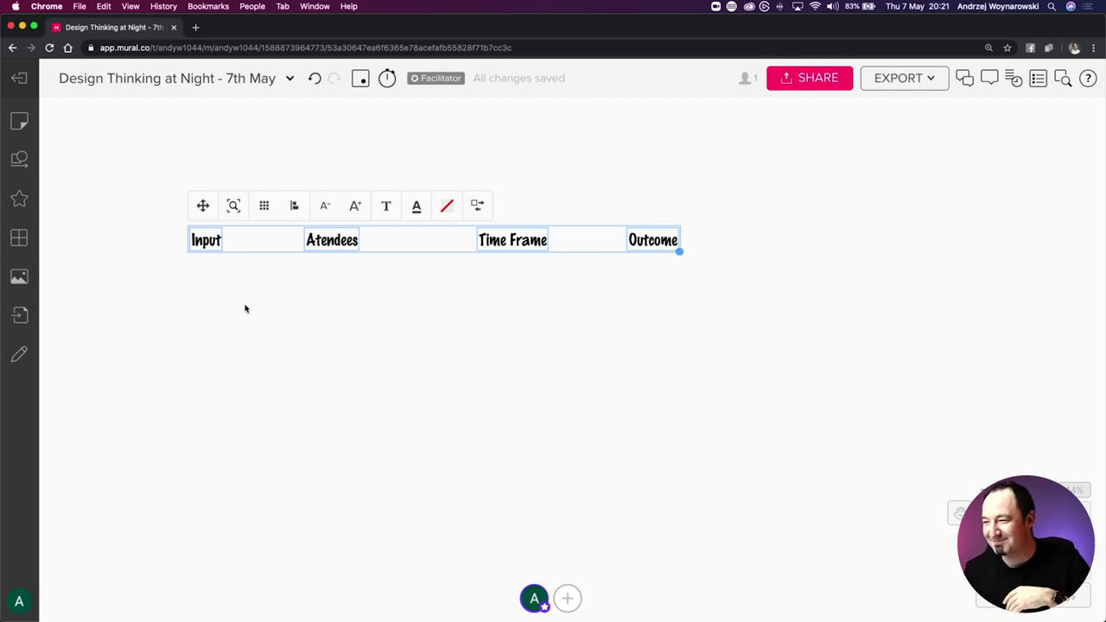
{"action": "left_click", "coordinate": [272, 334]}
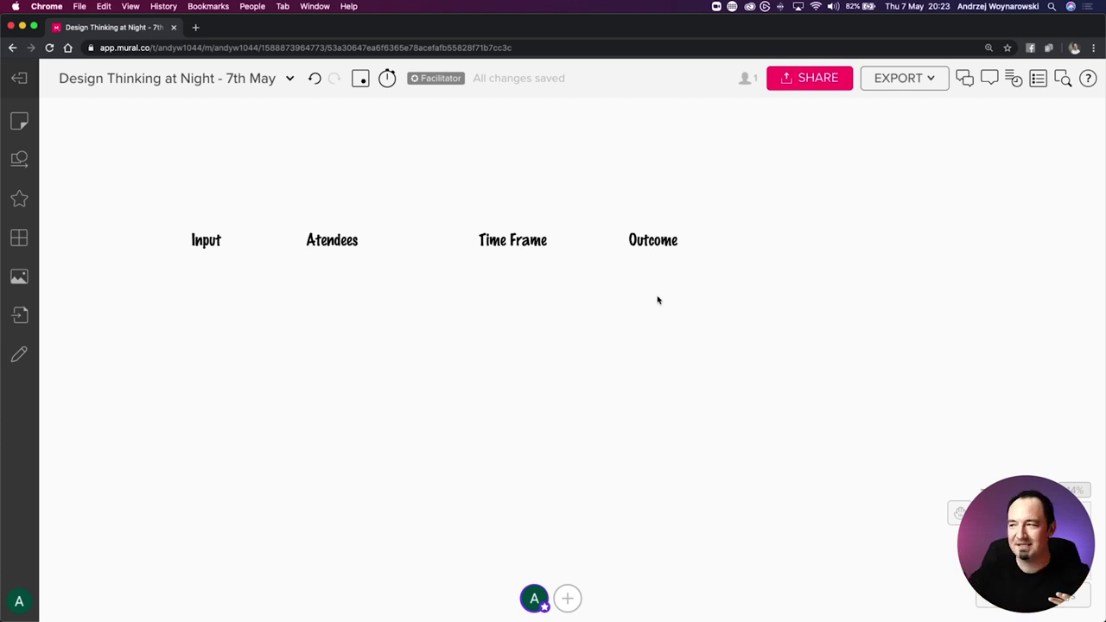
Add a yellow sticky note reading "Solving 3 problems" below the "Outcome" title
{"action": "double_click", "coordinate": [657, 281]}
{"action": "type", "text": "Solving"}
{"action": "type", "text": " the prob"}
{"action": "key", "text": "BackSpace"}
{"action": "key", "text": "BackSpace"}
{"action": "key", "text": "BackSpace"}
{"action": "key", "text": "BackSpace"}
{"action": "key", "text": "BackSpace"}
{"action": "key", "text": "BackSpace"}
{"action": "key", "text": "BackSpace"}
{"action": "key", "text": "BackSpace"}
{"action": "key", "text": "BackSpace"}
{"action": "type", "text": "3 problems"}
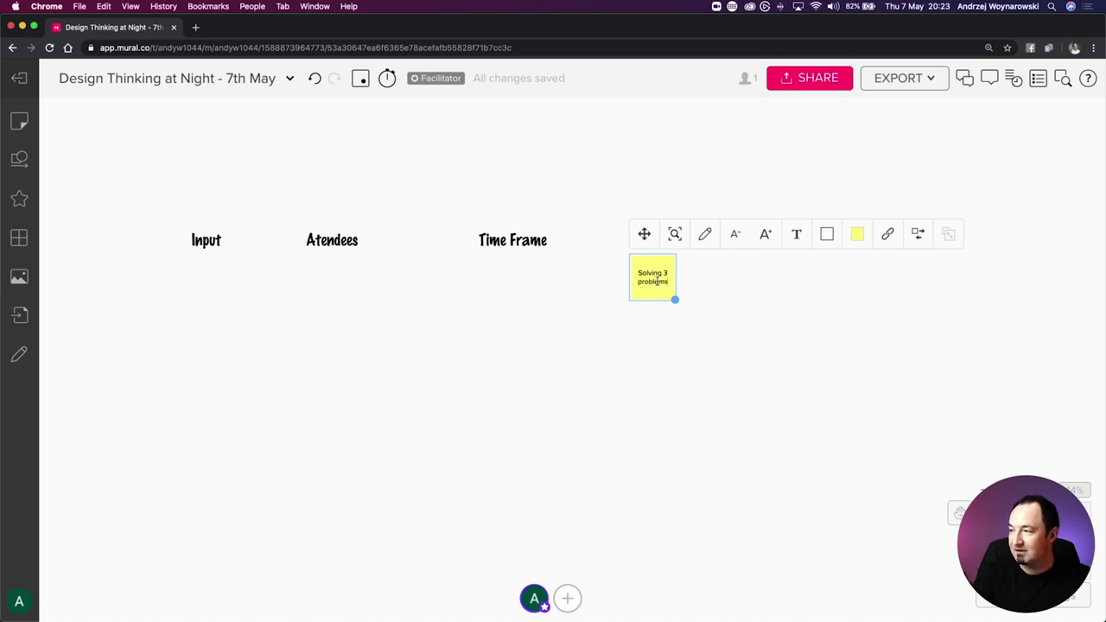
{"action": "left_click", "coordinate": [610, 333]}
{"action": "left_click", "coordinate": [637, 298]}
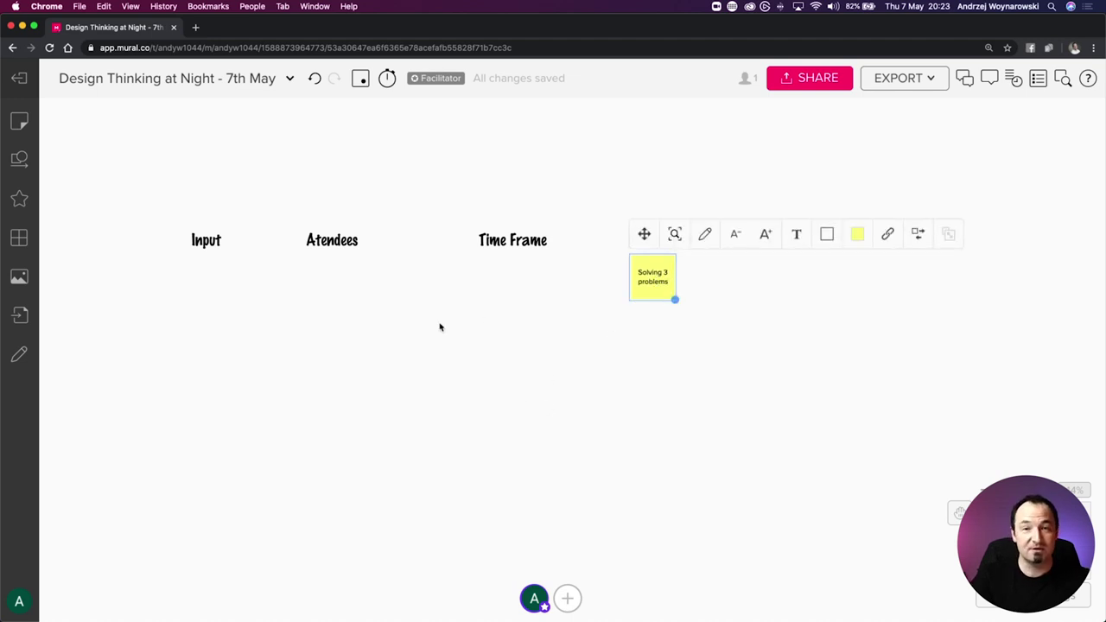
{"action": "double_click", "coordinate": [659, 281]}
{"action": "key", "text": "BackSpace"}
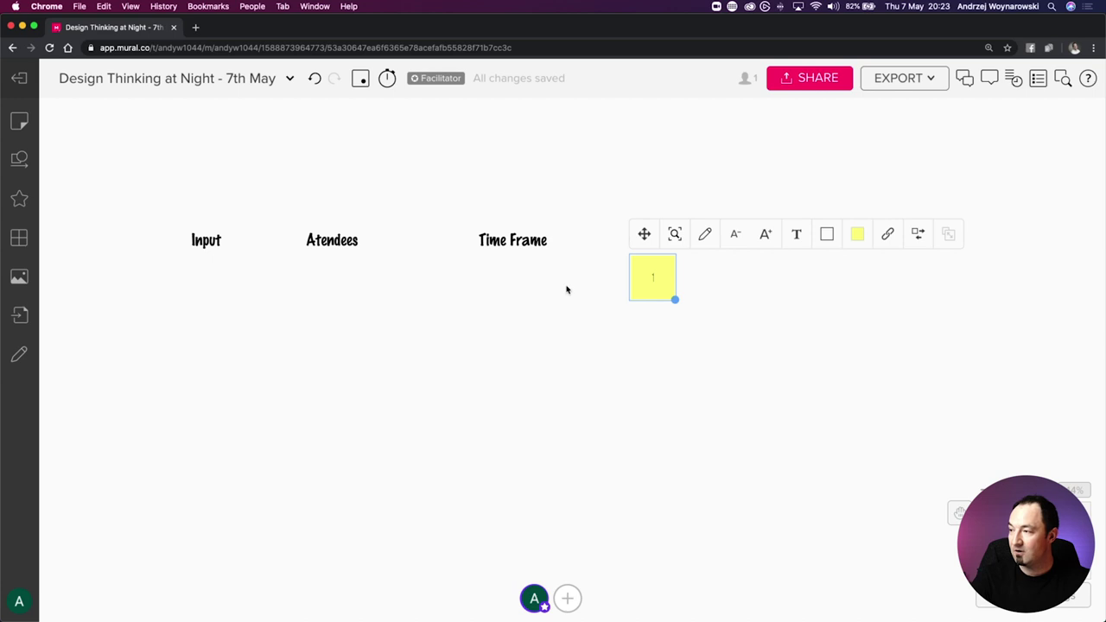
{"action": "left_click", "coordinate": [649, 313]}
{"action": "key", "text": "cmd+z"}
Copy the "Solving 3 problems" sticky note below the "Input" title and change its text to "3 Problems"
{"action": "left_click", "coordinate": [456, 278]}
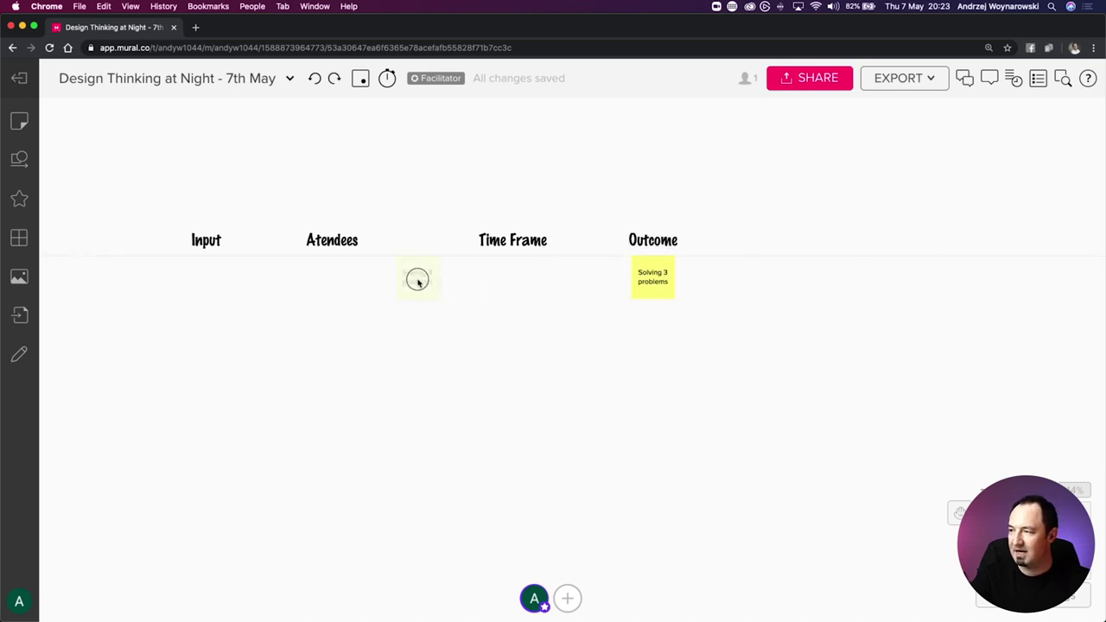
{"action": "key", "text": "super+v"}
{"action": "double_click", "coordinate": [200, 279]}
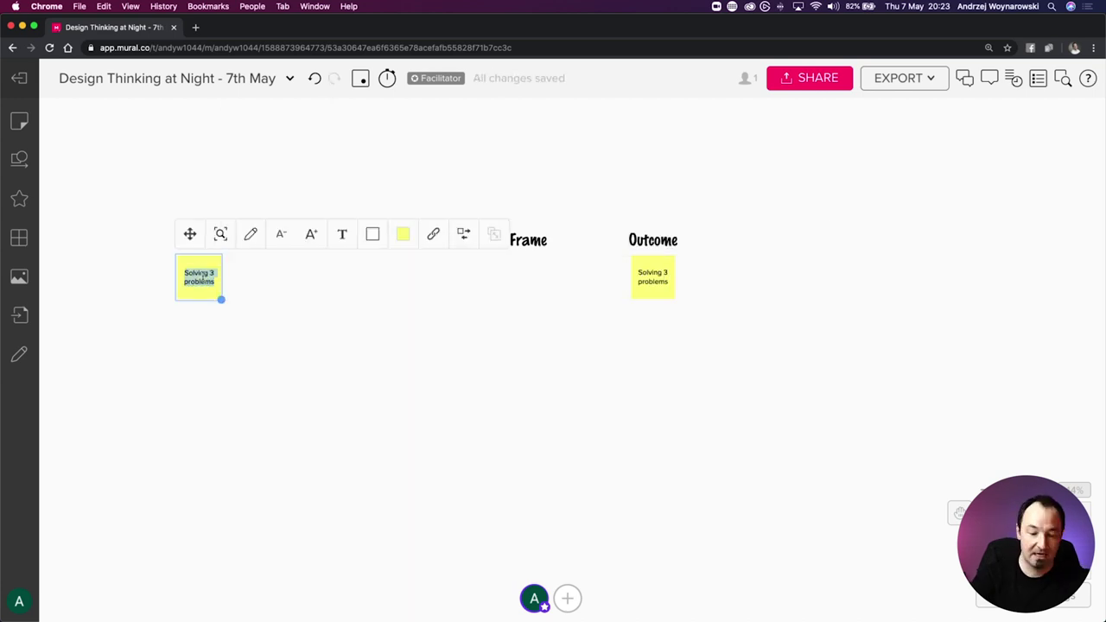
{"action": "key", "text": "BackSpace"}
{"action": "type", "text": "3 Problems"}
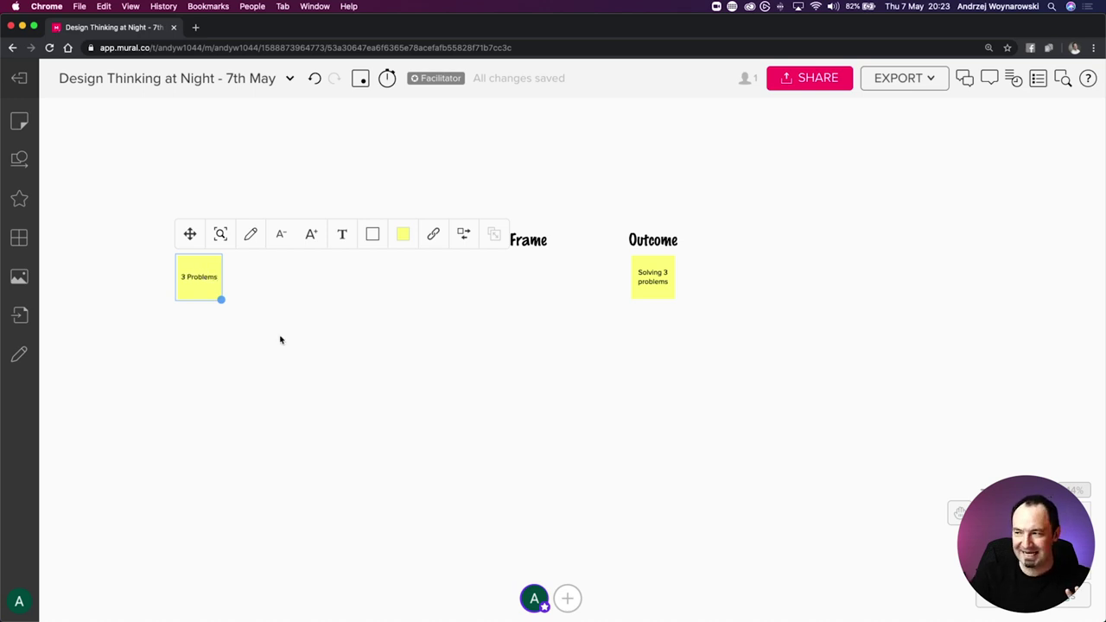
{"action": "left_click", "coordinate": [266, 333]}
{"action": "left_click_drag", "start_coordinate": [200, 286], "coordinate": [206, 287]}
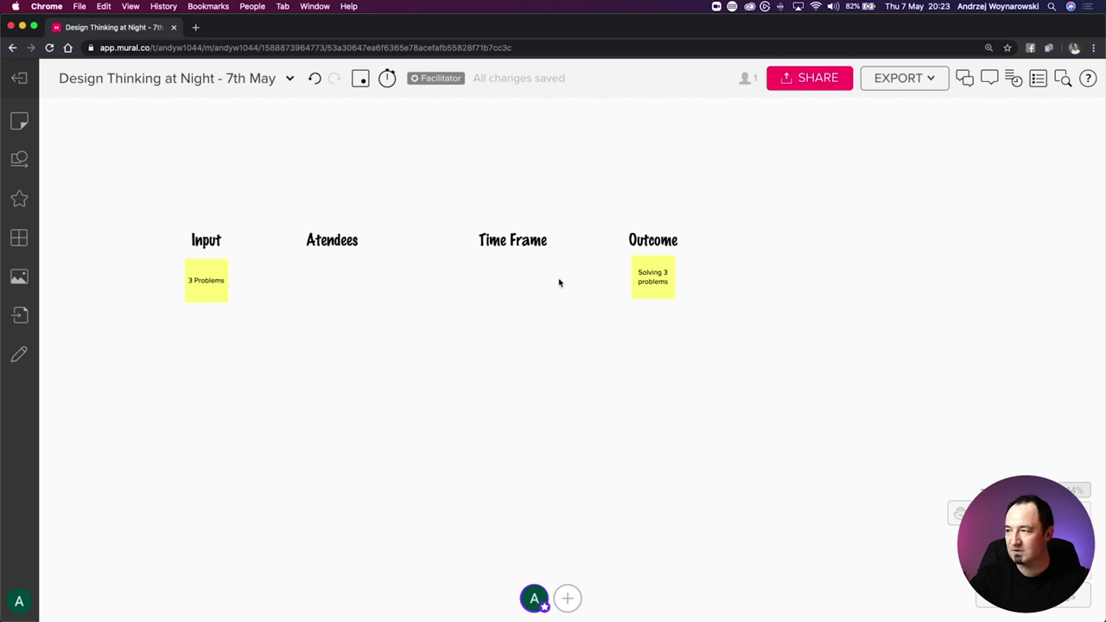
Add a blank yellow sticky note below each of the titles "Atendees" and "Time Frame"
{"action": "left_click", "coordinate": [652, 278]}
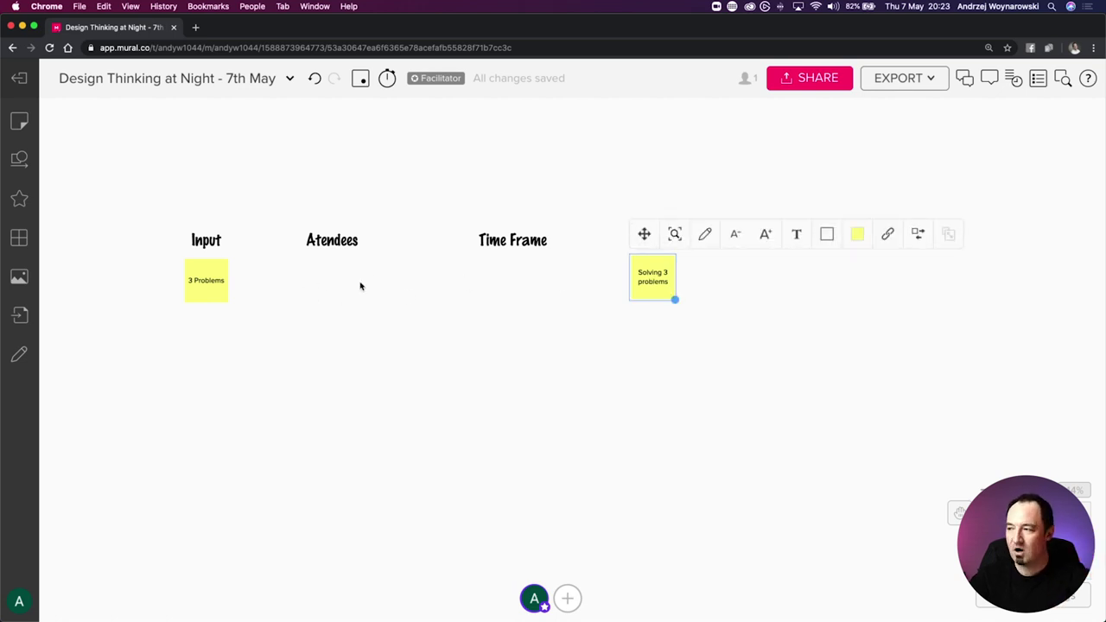
{"action": "left_click", "coordinate": [265, 308]}
{"action": "double_click", "coordinate": [325, 279]}
{"action": "left_click", "coordinate": [389, 309]}
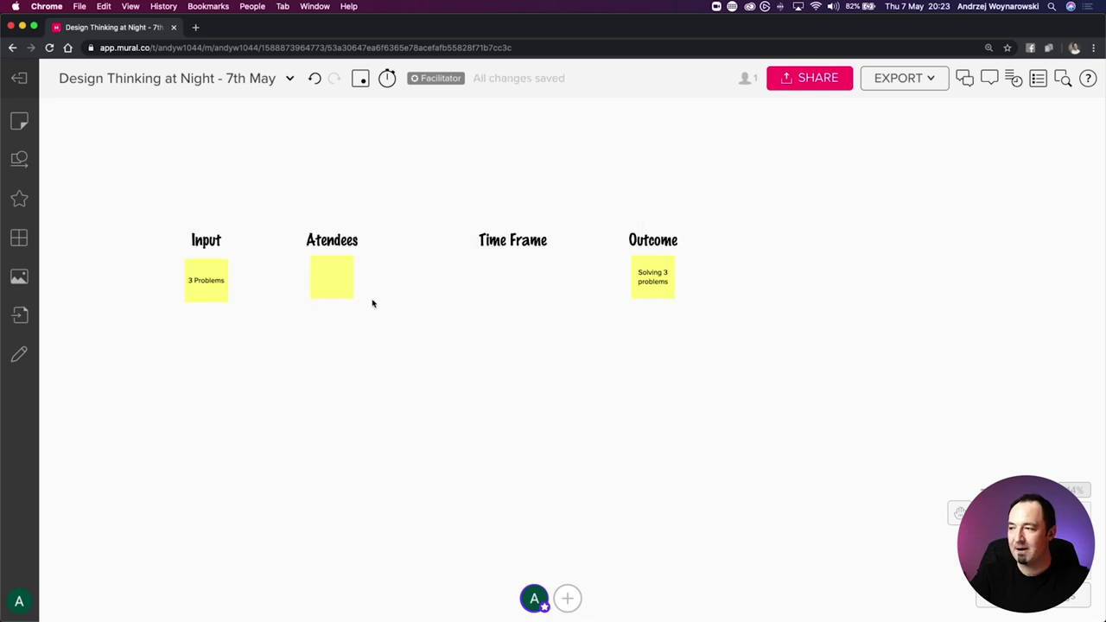
{"action": "double_click", "coordinate": [512, 278]}
{"action": "left_click", "coordinate": [507, 344]}
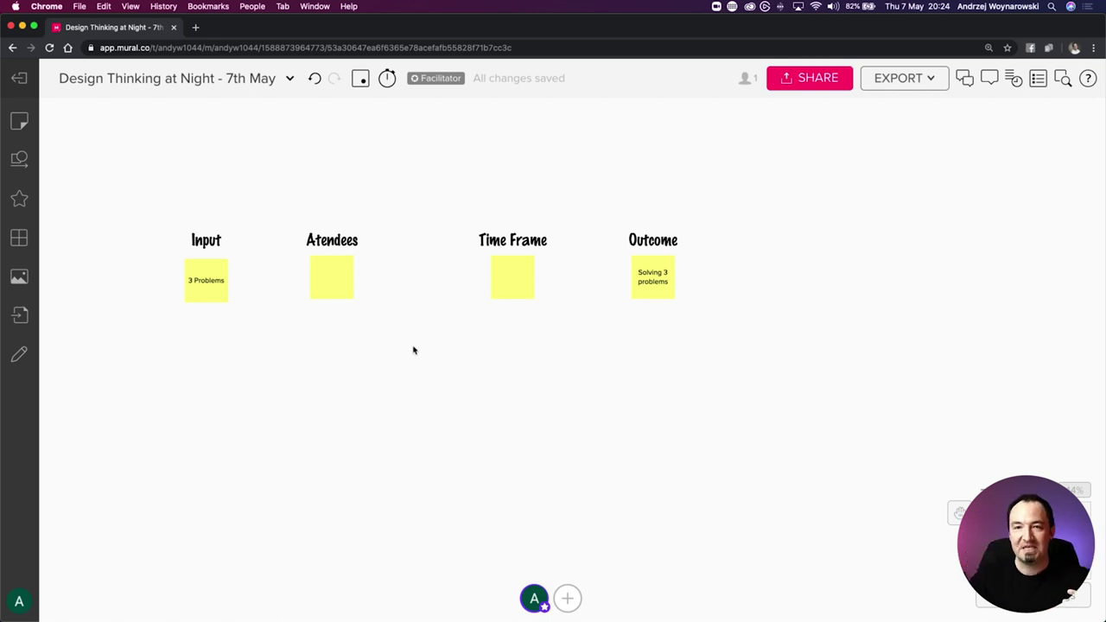
Fill the sticky note under "Atendees" with "5 people" and the one under "Time Frame" with "60 minutes"
{"action": "double_click", "coordinate": [332, 276]}
{"action": "type", "text": "5 people"}
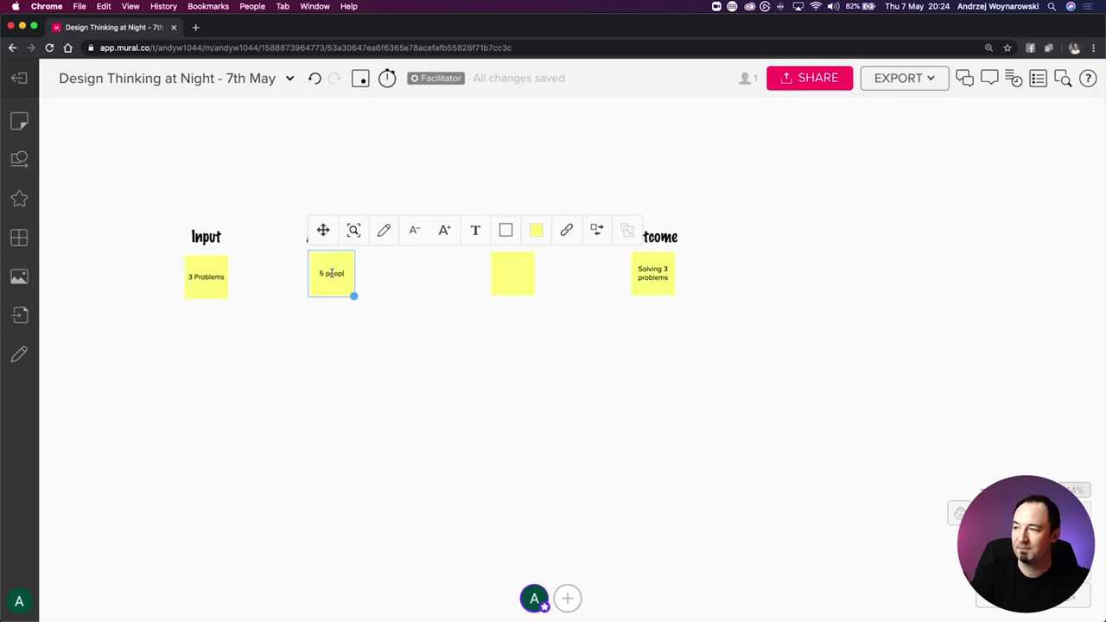
{"action": "left_click", "coordinate": [371, 339]}
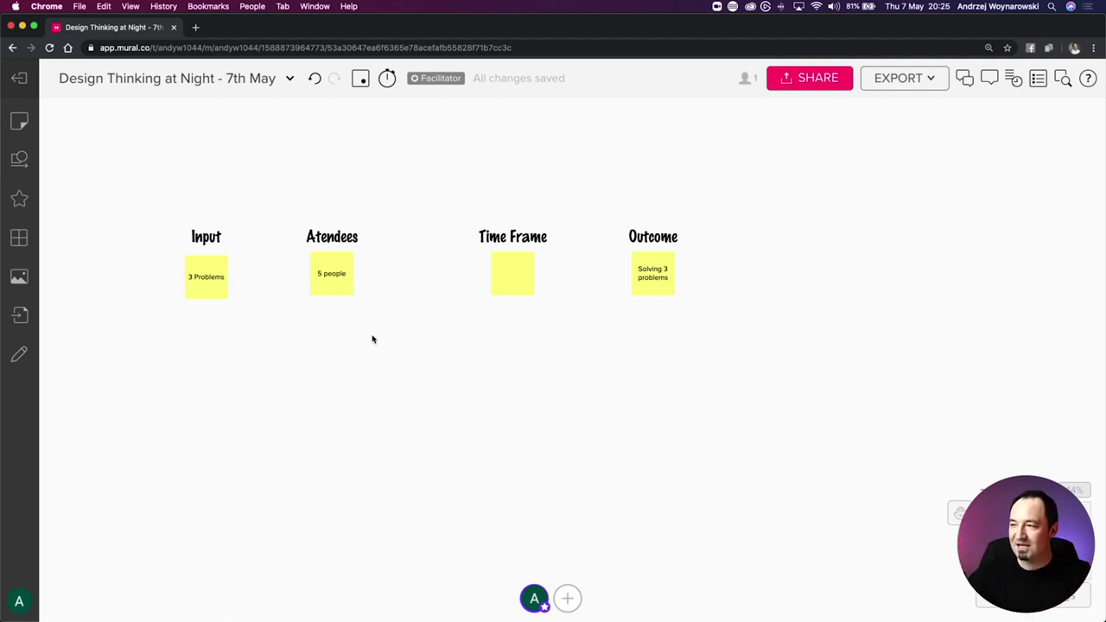
{"action": "double_click", "coordinate": [519, 286]}
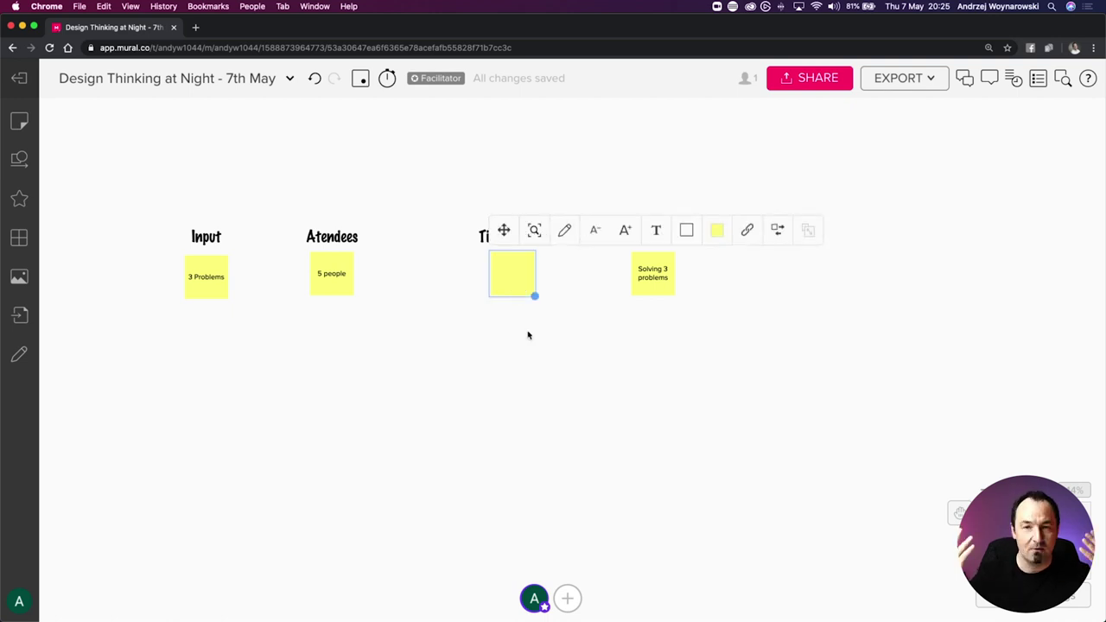
{"action": "type", "text": "60 minutes"}
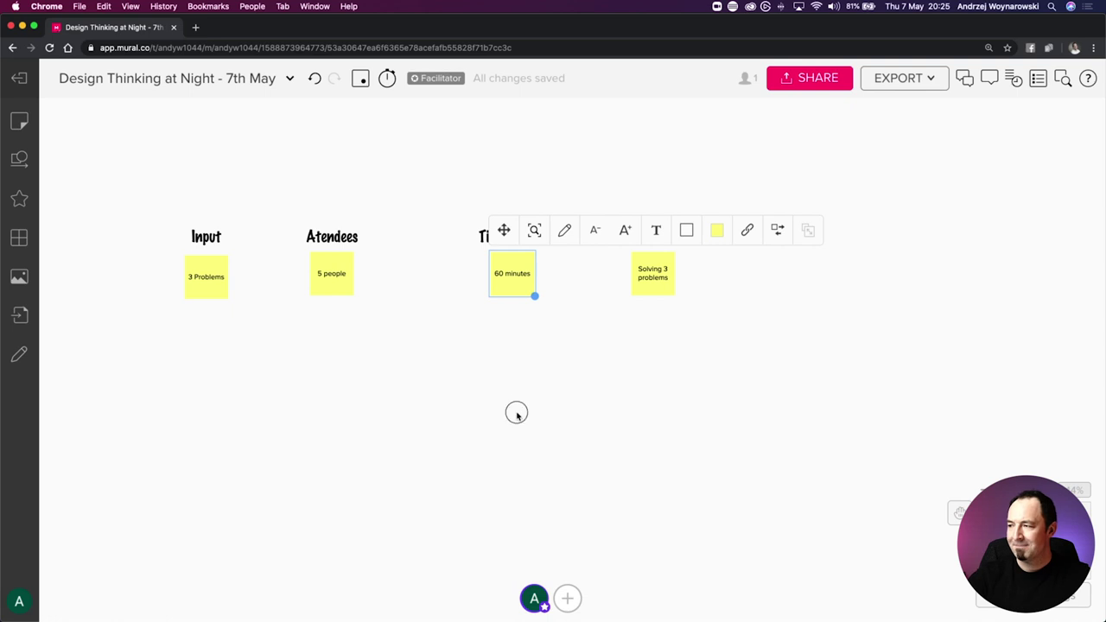
{"action": "left_click", "coordinate": [517, 417]}
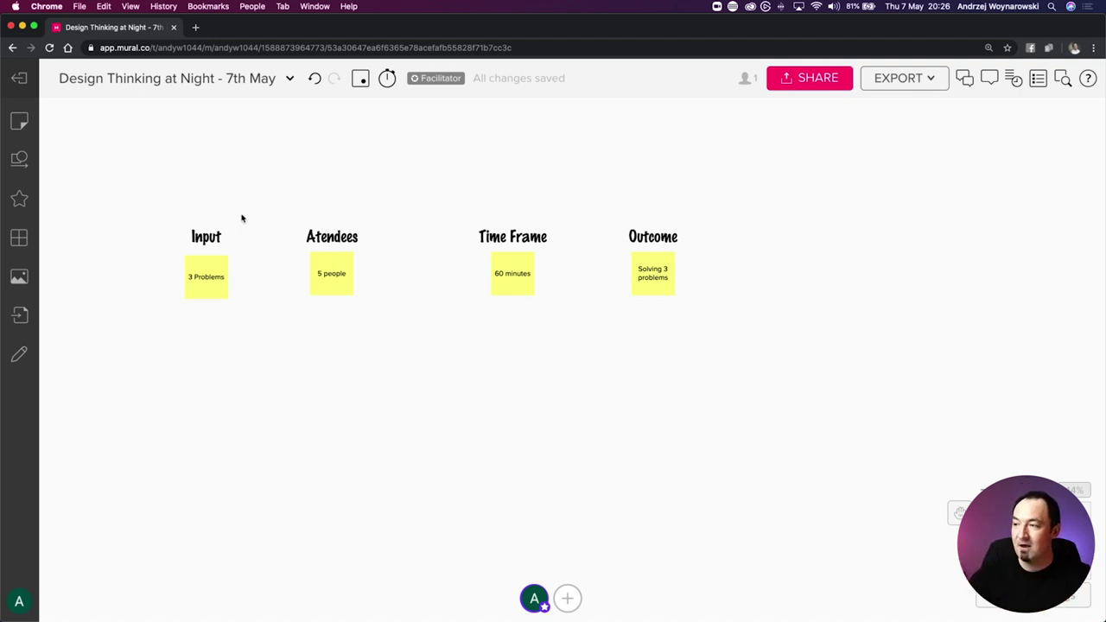
Duplicate the "Input" title above the columns, retitle the copy "Structure" and enlarge its text into a section heading
{"action": "left_click", "coordinate": [205, 239]}
{"action": "left_click_drag", "start_coordinate": [206, 239], "coordinate": [209, 188]}
{"action": "double_click", "coordinate": [209, 187]}
{"action": "type", "text": "Structure"}
{"action": "left_click", "coordinate": [233, 187]}
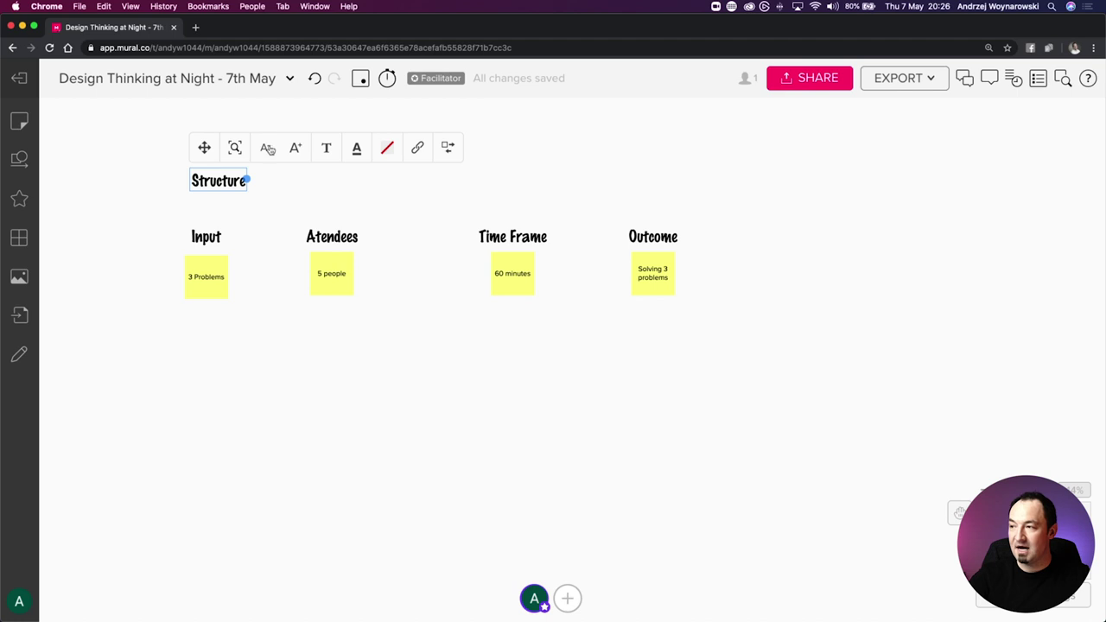
{"action": "left_click", "coordinate": [291, 147]}
{"action": "left_click", "coordinate": [326, 202]}
Duplicate the "Structure" heading below the sticky notes and retitle the copy "Phases of Work"
{"action": "left_click_drag", "start_coordinate": [235, 192], "coordinate": [235, 357]}
{"action": "double_click", "coordinate": [234, 357]}
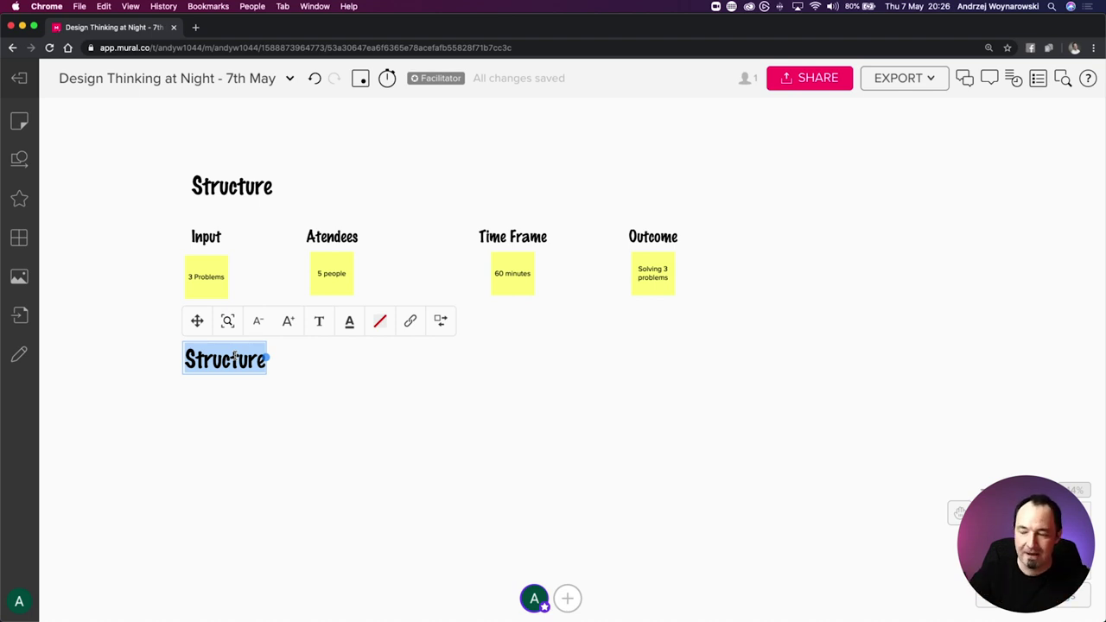
{"action": "type", "text": "Pha"}
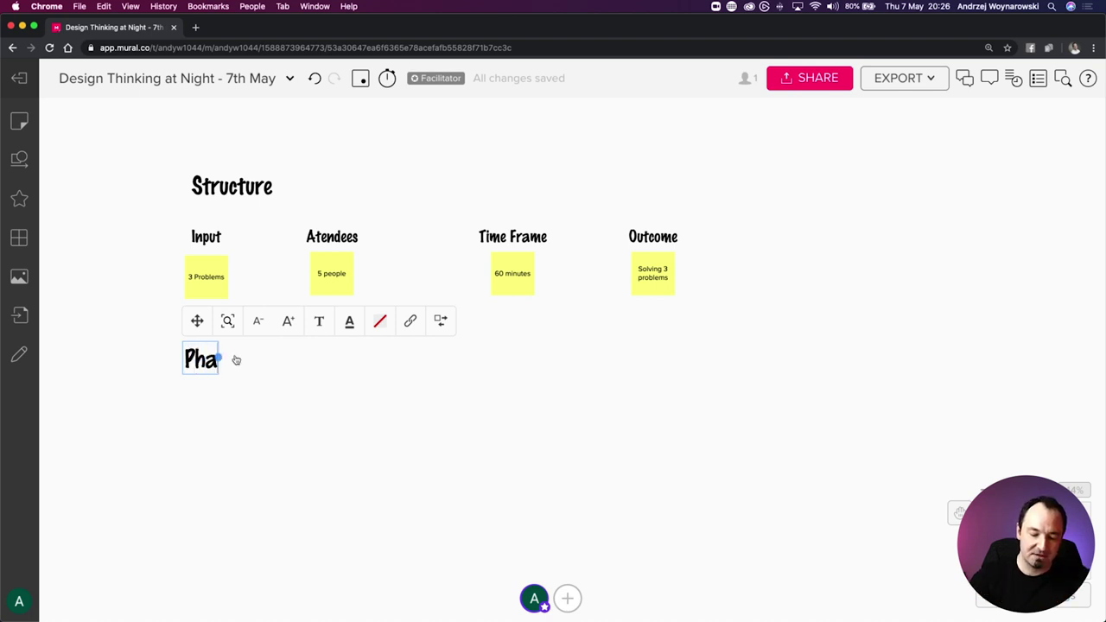
{"action": "type", "text": "ses of Work"}
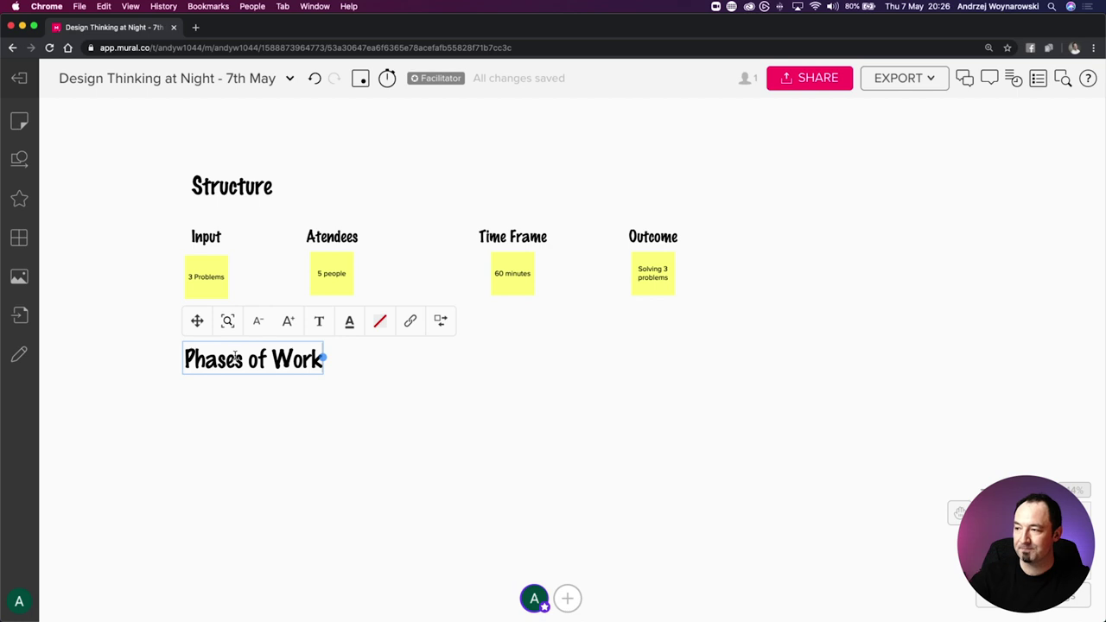
{"action": "left_click", "coordinate": [271, 281]}
{"action": "left_click", "coordinate": [221, 287]}
{"action": "left_click", "coordinate": [268, 291]}
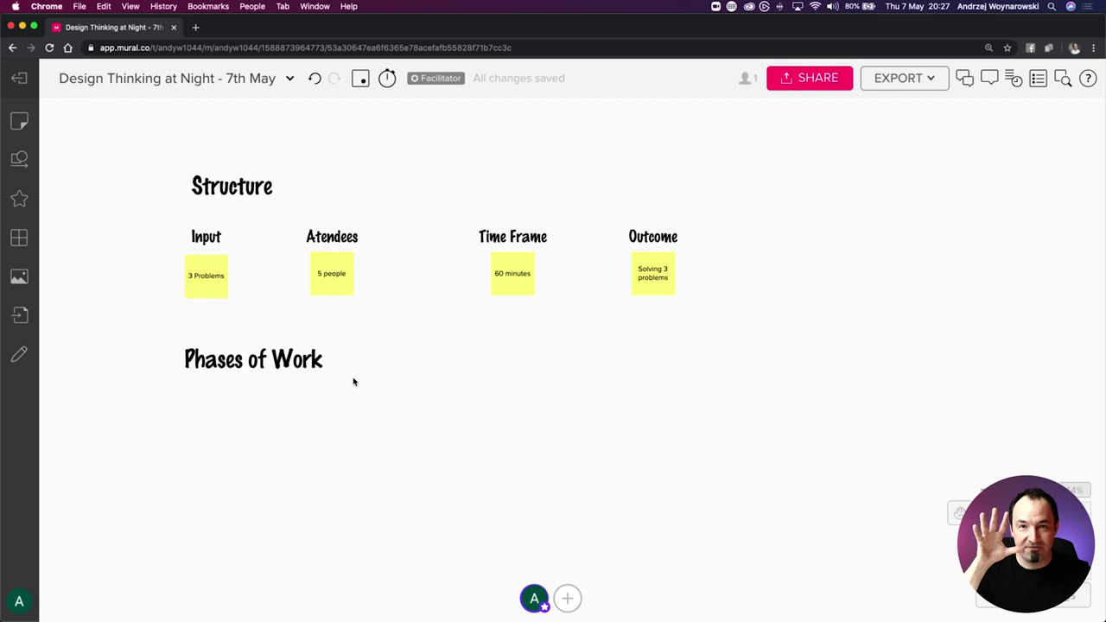
Copy the "3 Problems" sticky note below the "Phases of Work" heading and change its text to "Introduction"
{"action": "left_click", "coordinate": [214, 290]}
{"action": "key", "text": "super+v"}
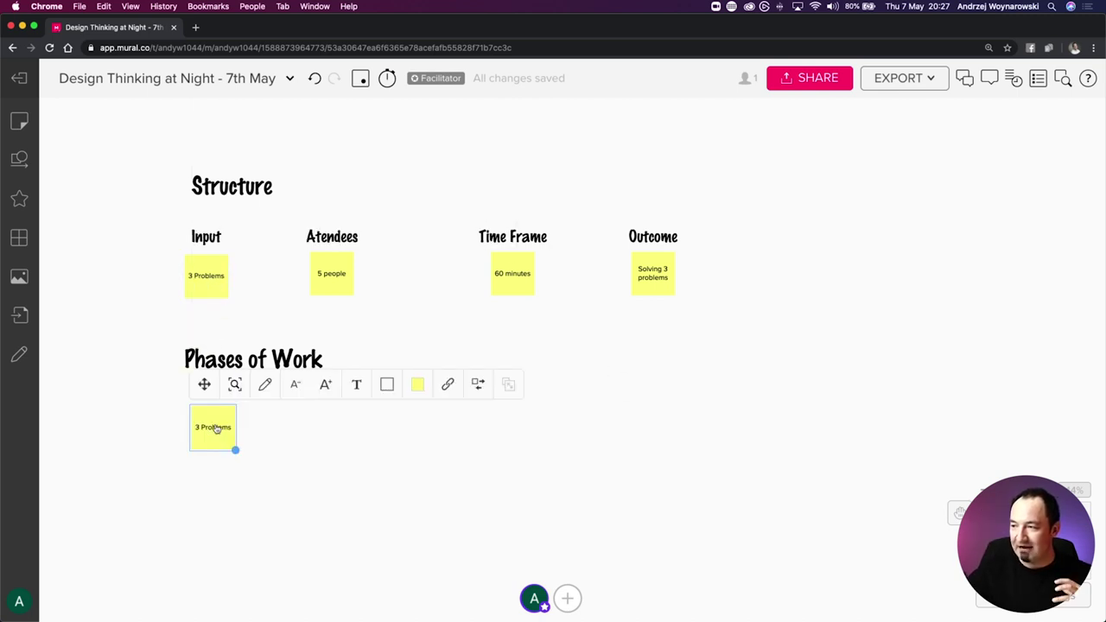
{"action": "double_click", "coordinate": [214, 425]}
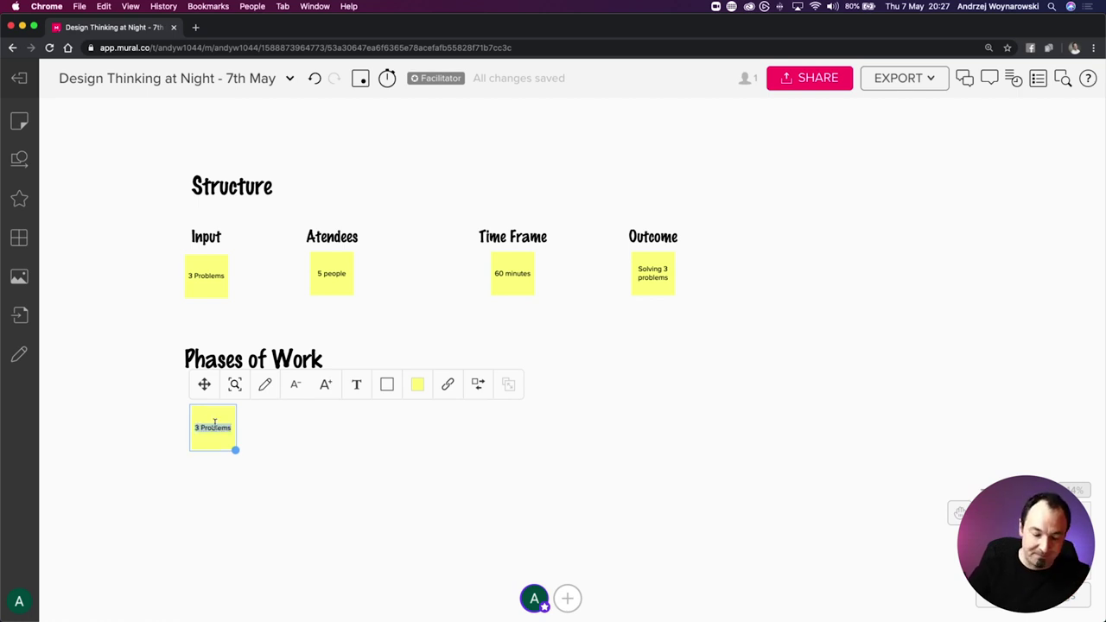
{"action": "type", "text": "Intro"}
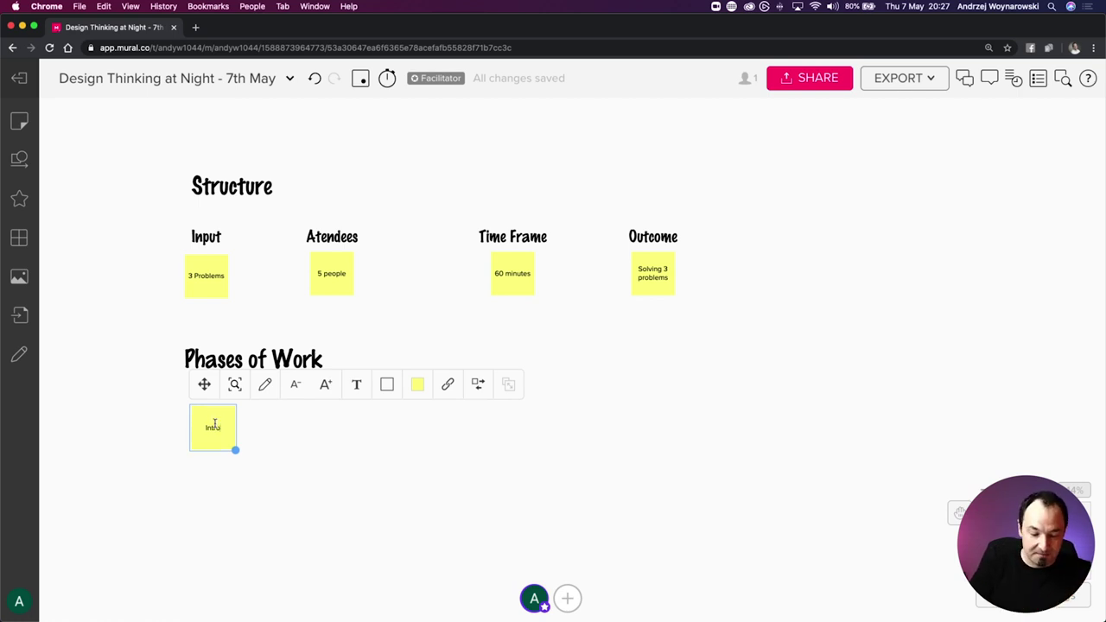
{"action": "type", "text": "duction"}
{"action": "left_click", "coordinate": [274, 442]}
Duplicate the "Introduction" note directly beside it and change the copy's text to "Individual Work"
{"action": "left_click", "coordinate": [224, 437]}
{"action": "left_click_drag", "start_coordinate": [223, 437], "coordinate": [276, 437]}
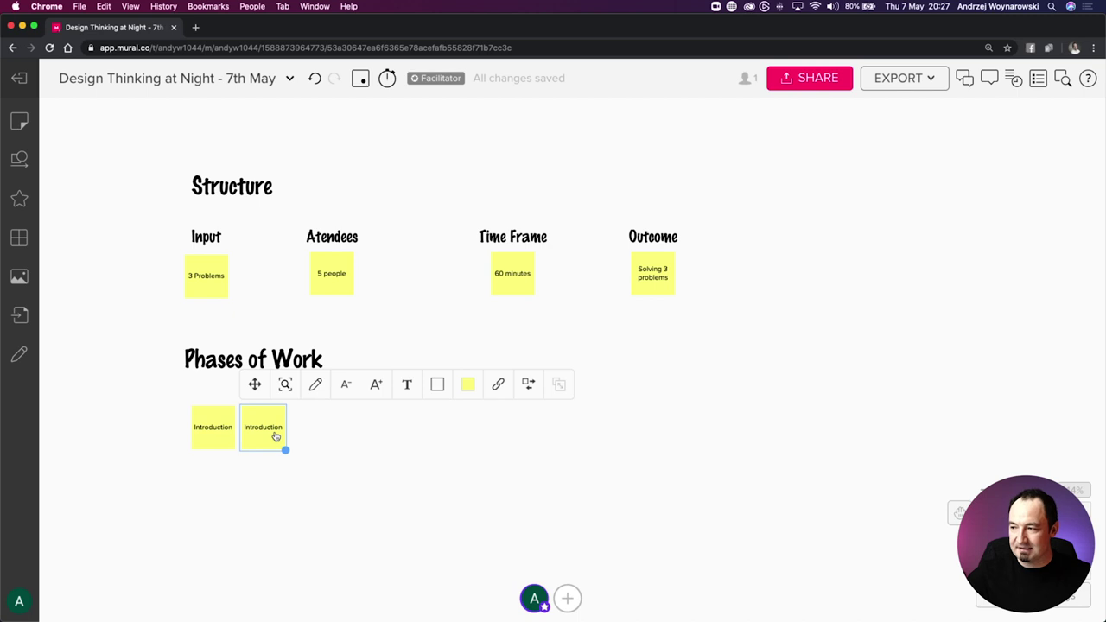
{"action": "double_click", "coordinate": [275, 435]}
{"action": "type", "text": "I"}
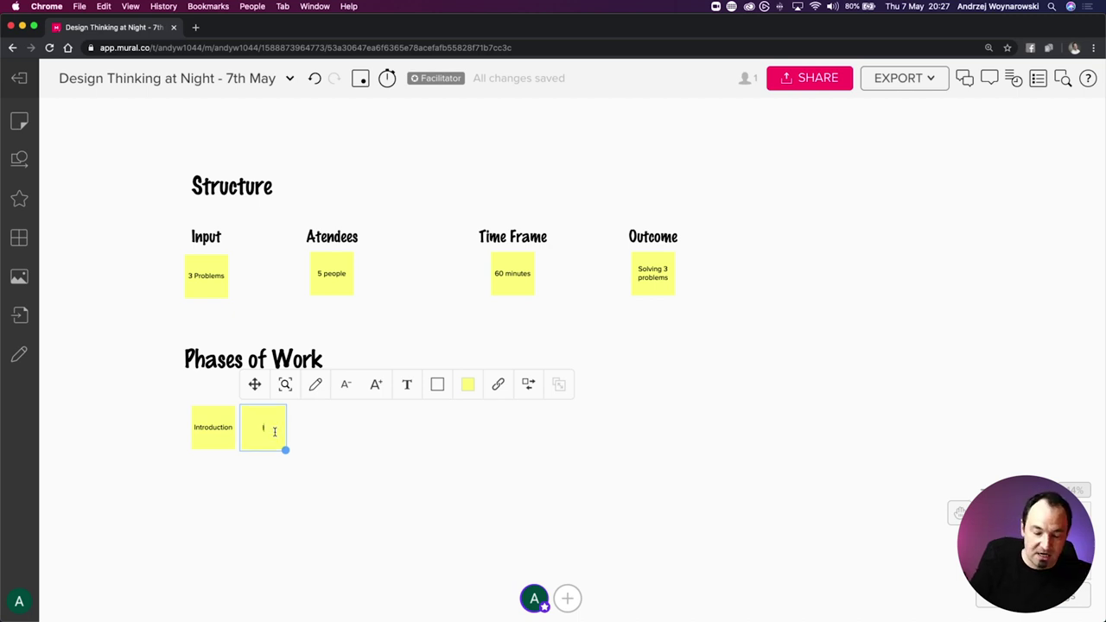
{"action": "type", "text": "ndividual Work"}
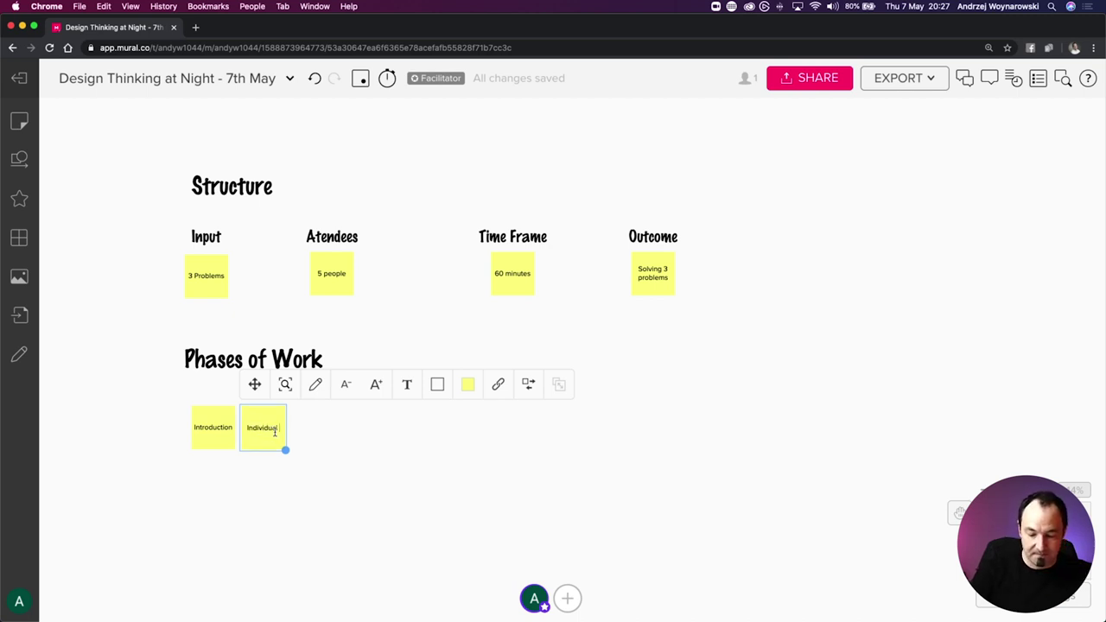
Continue the phases row with two sticky notes reading "Individual Presentation" and "Group Vote / Discussion"
{"action": "double_click", "coordinate": [328, 427]}
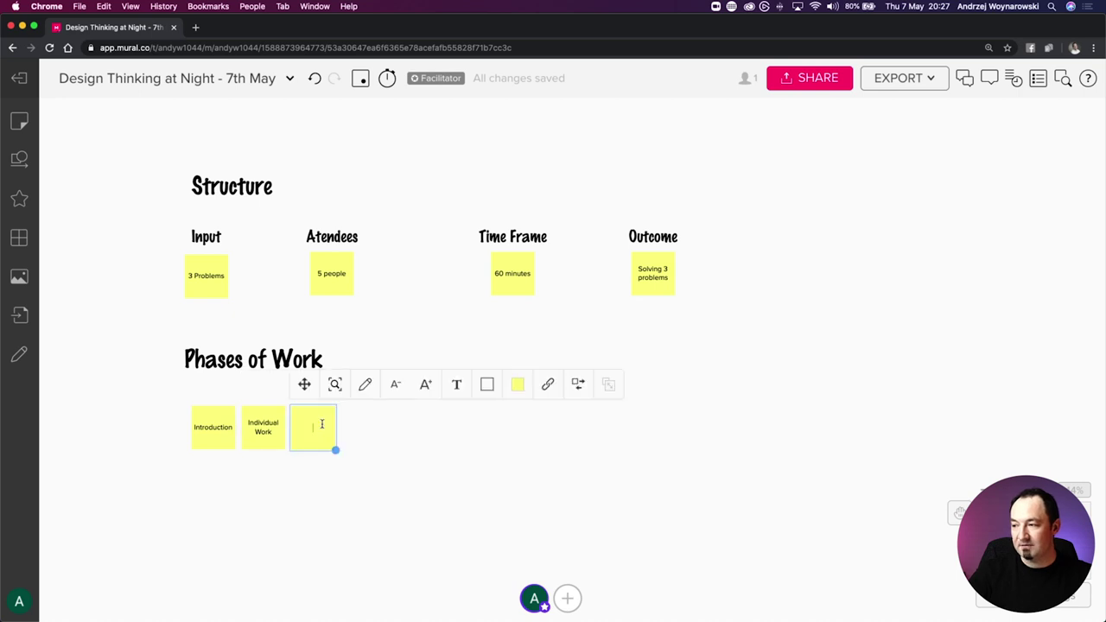
{"action": "type", "text": "Individual Presentation"}
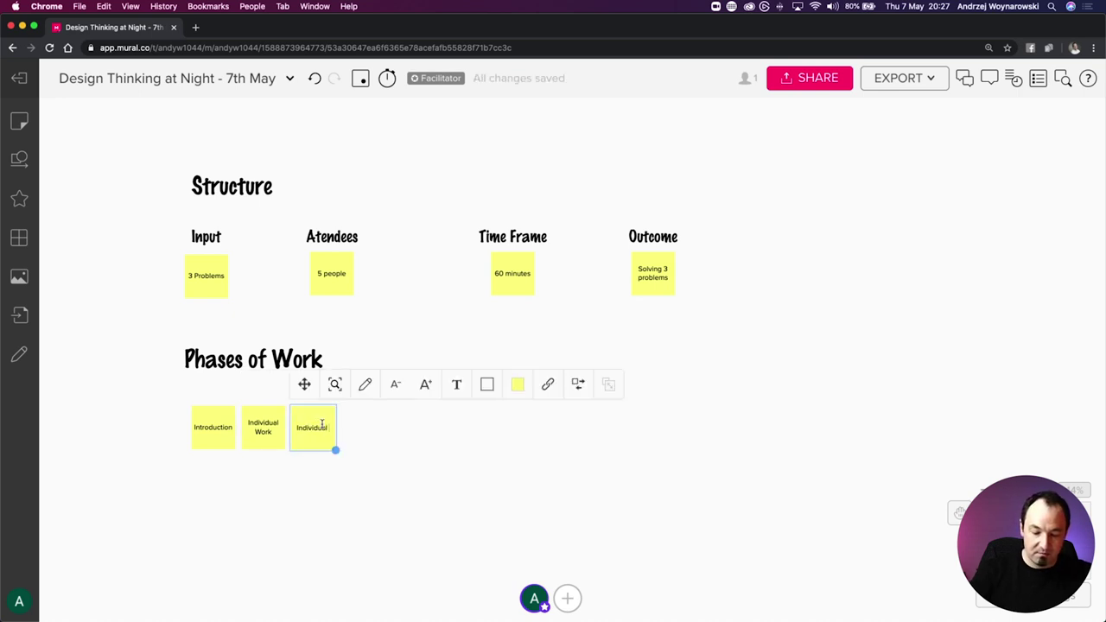
{"action": "double_click", "coordinate": [365, 434]}
{"action": "type", "text": "Gro"}
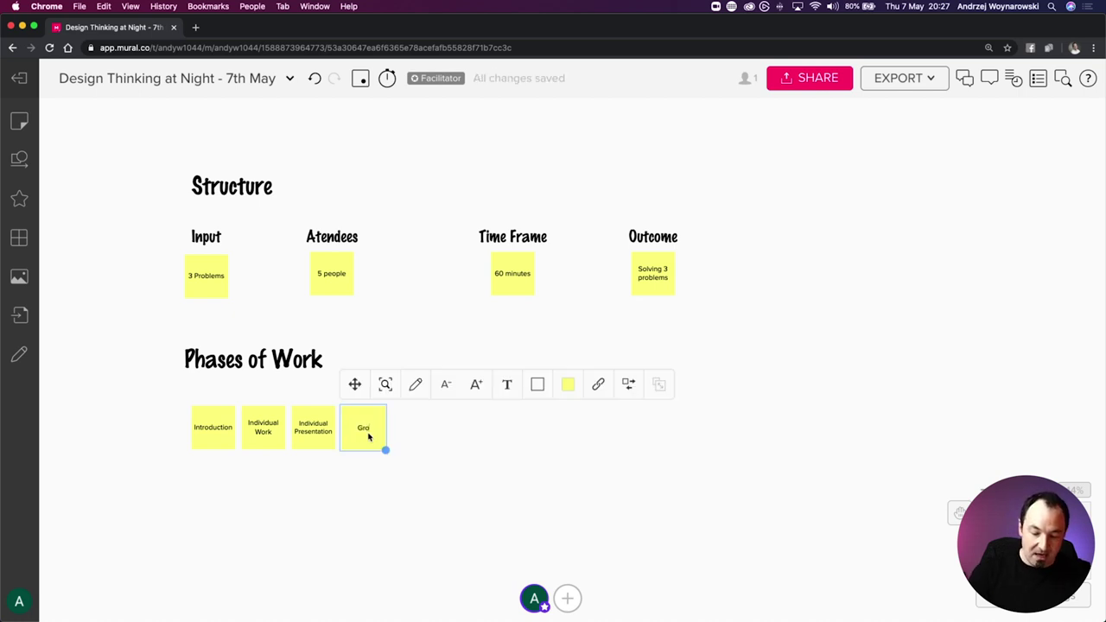
{"action": "type", "text": "up Vote / Discussion"}
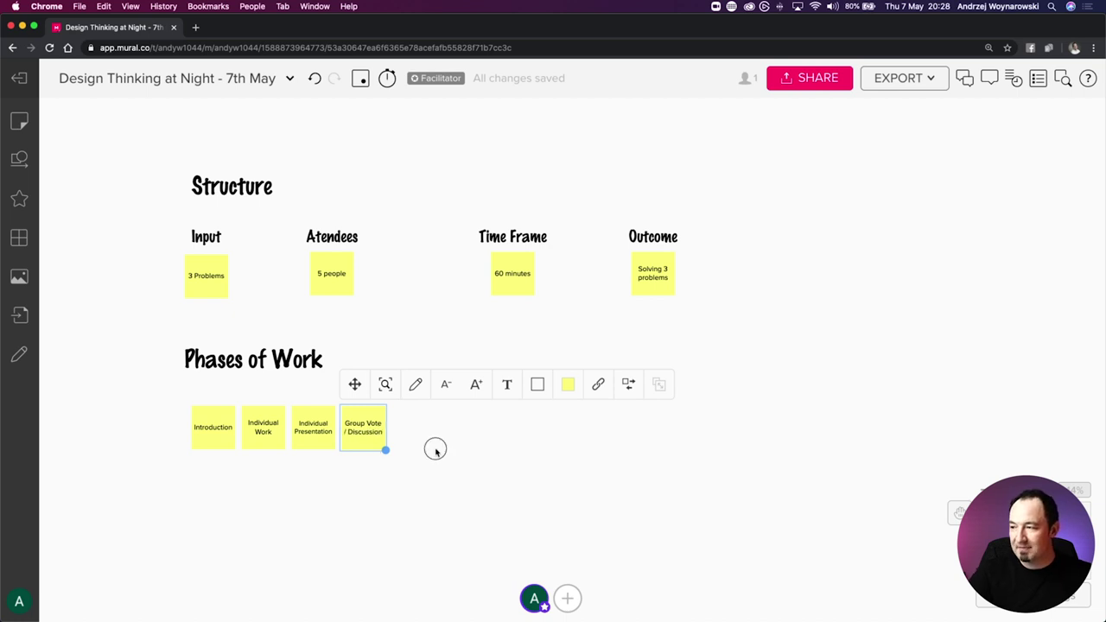
Add a final sticky note reading "Summary" at the end of the phases row
{"action": "key", "text": "Tab"}
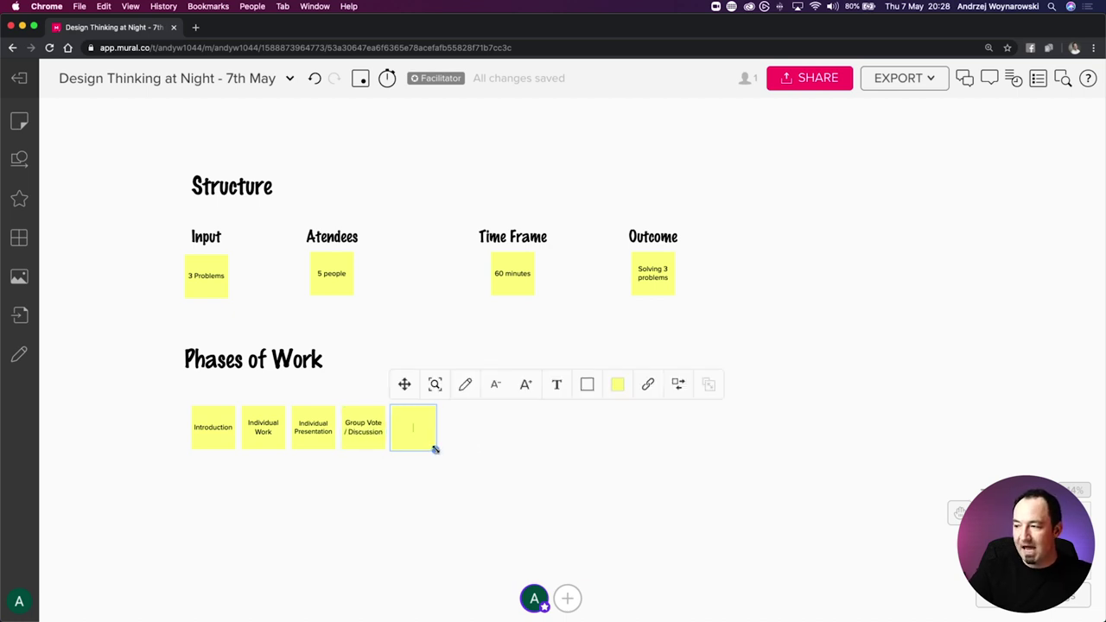
{"action": "type", "text": "Summary"}
{"action": "left_click", "coordinate": [507, 461]}
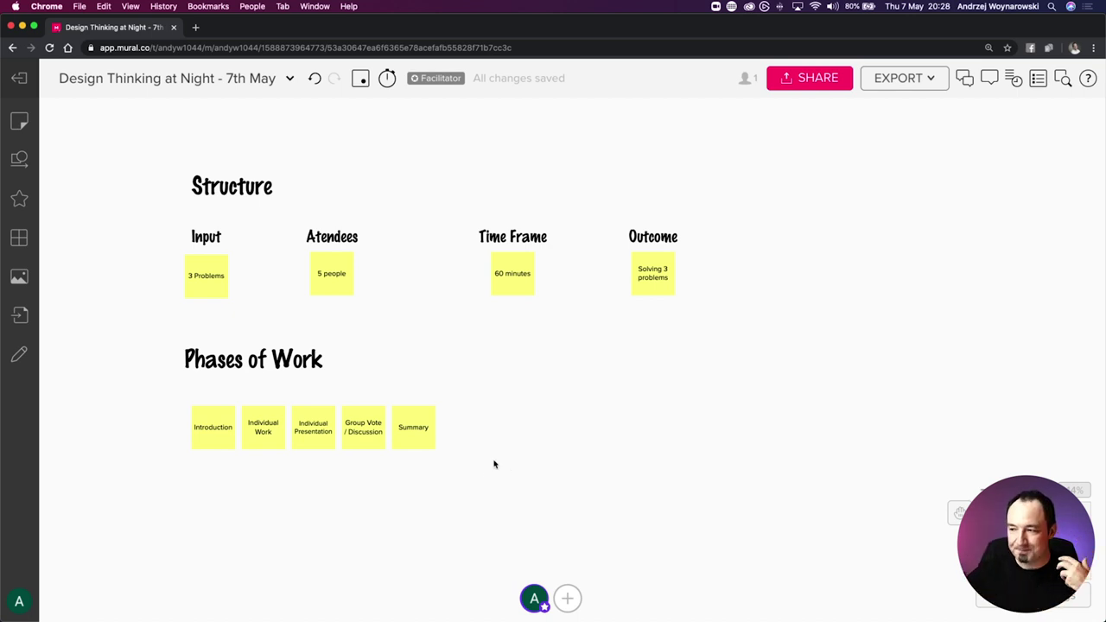
Duplicate the row of five phase notes directly below the original and recolour the copies light blue
{"action": "left_click_drag", "start_coordinate": [478, 464], "coordinate": [414, 499]}
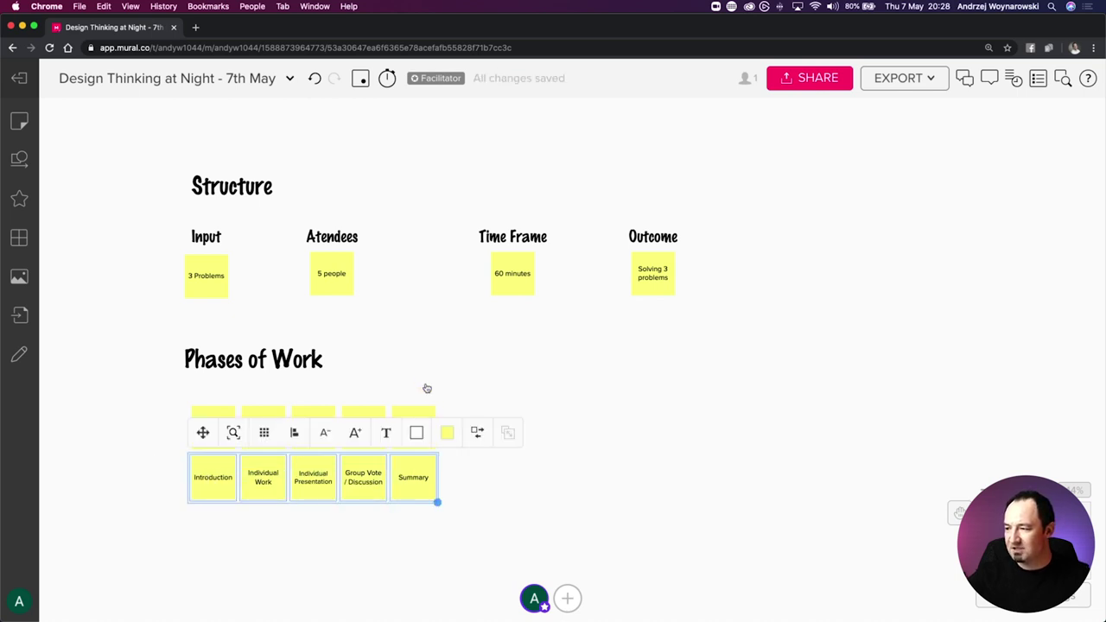
{"action": "left_click", "coordinate": [446, 432]}
{"action": "left_click", "coordinate": [415, 495]}
{"action": "left_click", "coordinate": [390, 505]}
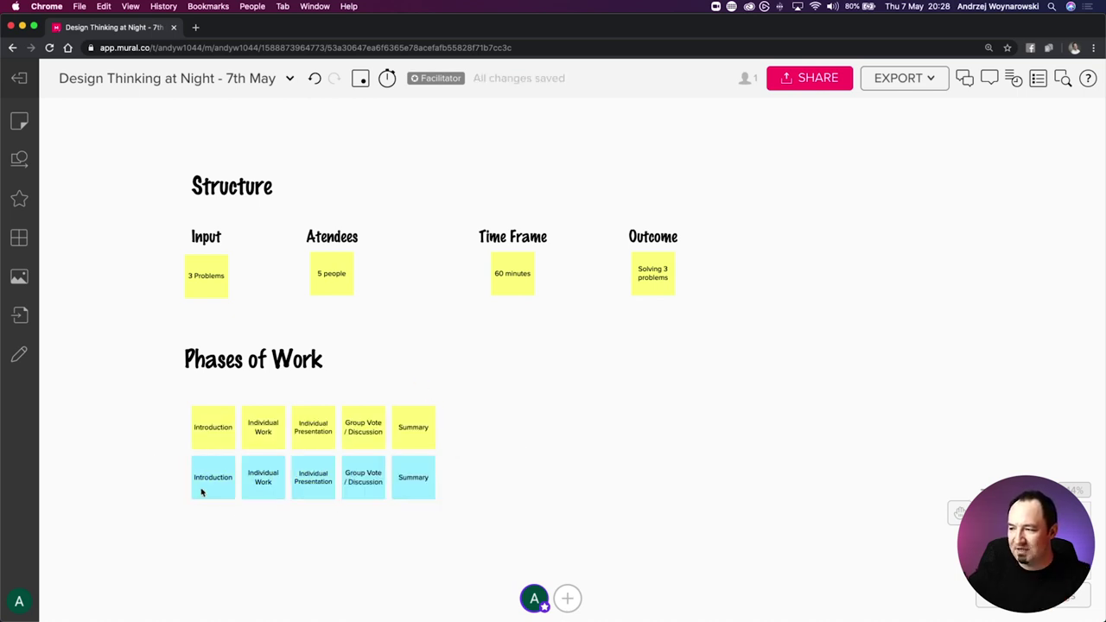
{"action": "left_click", "coordinate": [233, 497]}
{"action": "left_click", "coordinate": [235, 321]}
Duplicate the "Input" title in front of the yellow phase row and retitle the copy "Phases"
{"action": "left_click", "coordinate": [222, 237]}
{"action": "left_click_drag", "start_coordinate": [222, 237], "coordinate": [159, 428]}
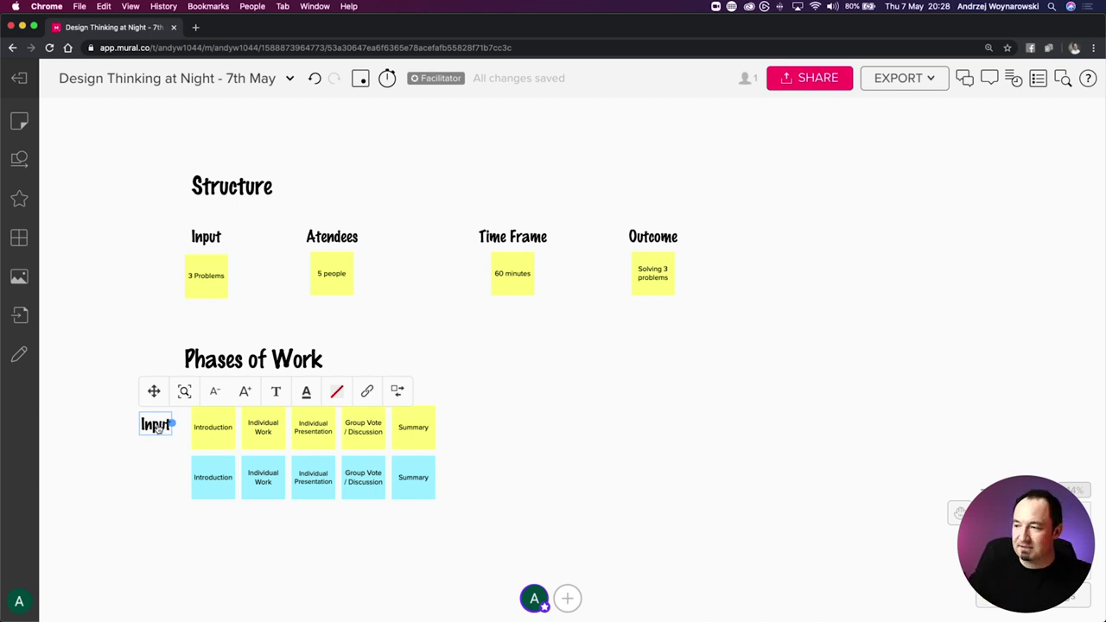
{"action": "double_click", "coordinate": [156, 426]}
{"action": "type", "text": "Phases"}
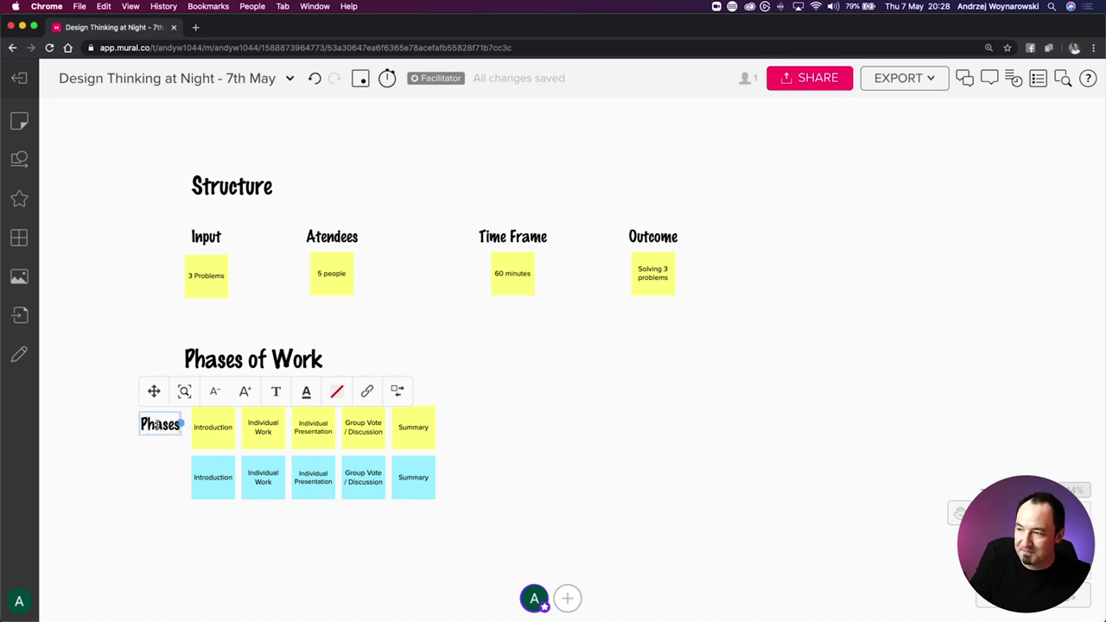
Duplicate the "Phases" label in front of the light blue row and retitle the copy "Roles"
{"action": "left_click_drag", "start_coordinate": [156, 424], "coordinate": [152, 474]}
{"action": "double_click", "coordinate": [153, 475]}
{"action": "type", "text": "People"}
{"action": "left_click", "coordinate": [143, 504]}
{"action": "double_click", "coordinate": [154, 481]}
{"action": "type", "text": "Roles"}
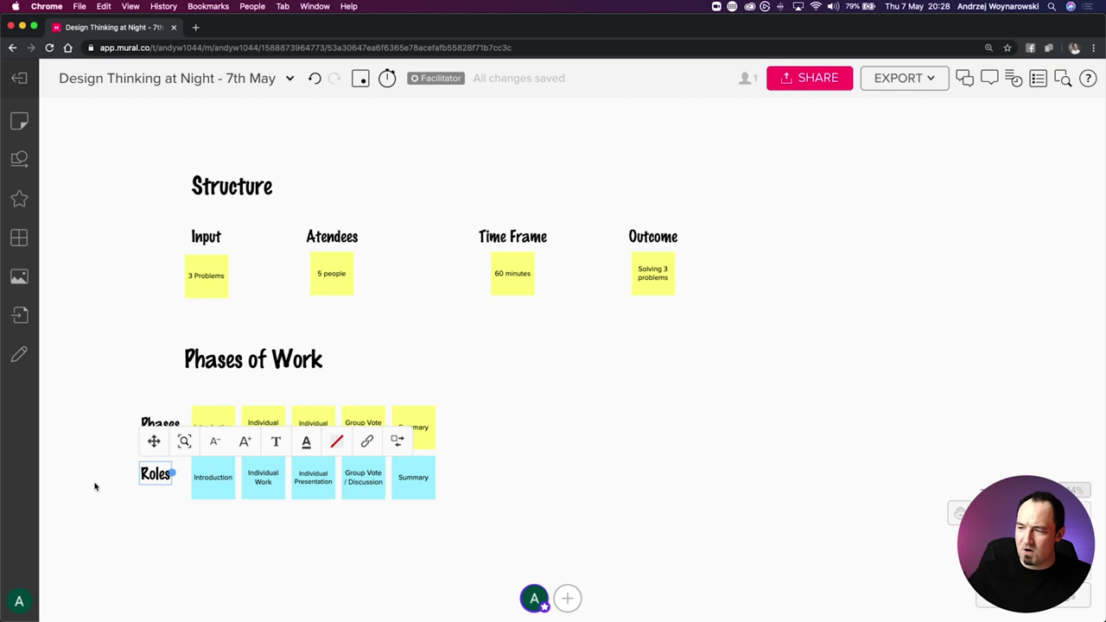
{"action": "left_click", "coordinate": [94, 482]}
Shift the "Phases" label so that it is centred above the "Roles" label
{"action": "left_click", "coordinate": [161, 429]}
{"action": "left_click_drag", "start_coordinate": [161, 429], "coordinate": [156, 429]}
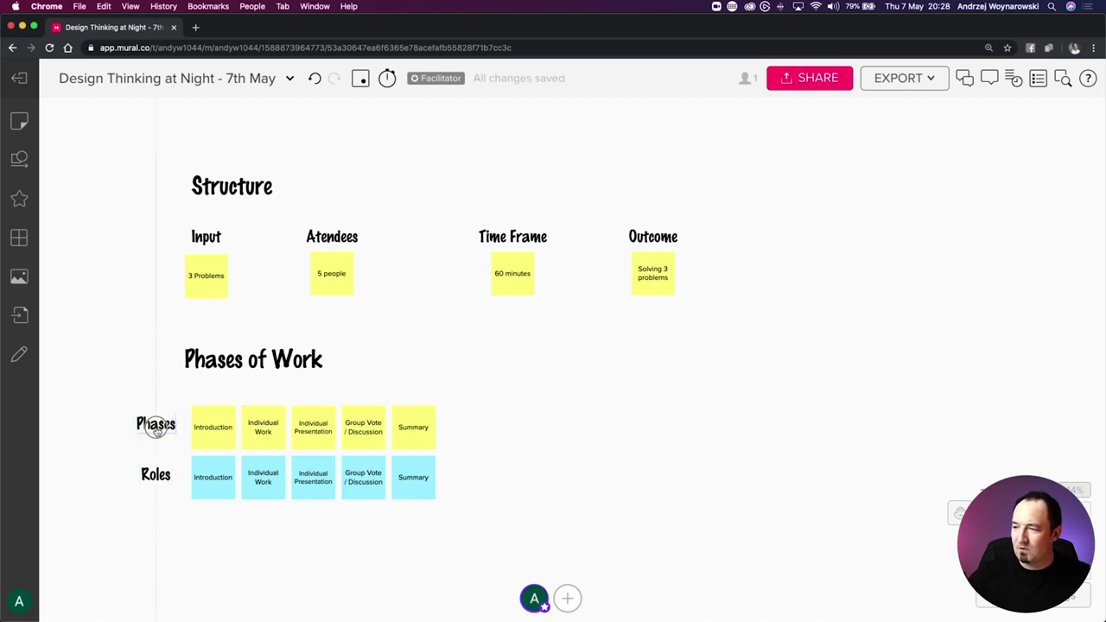
Change the text of the first light blue note in the Roles row to "Facilitator"
{"action": "left_click", "coordinate": [190, 548]}
{"action": "left_click", "coordinate": [214, 485]}
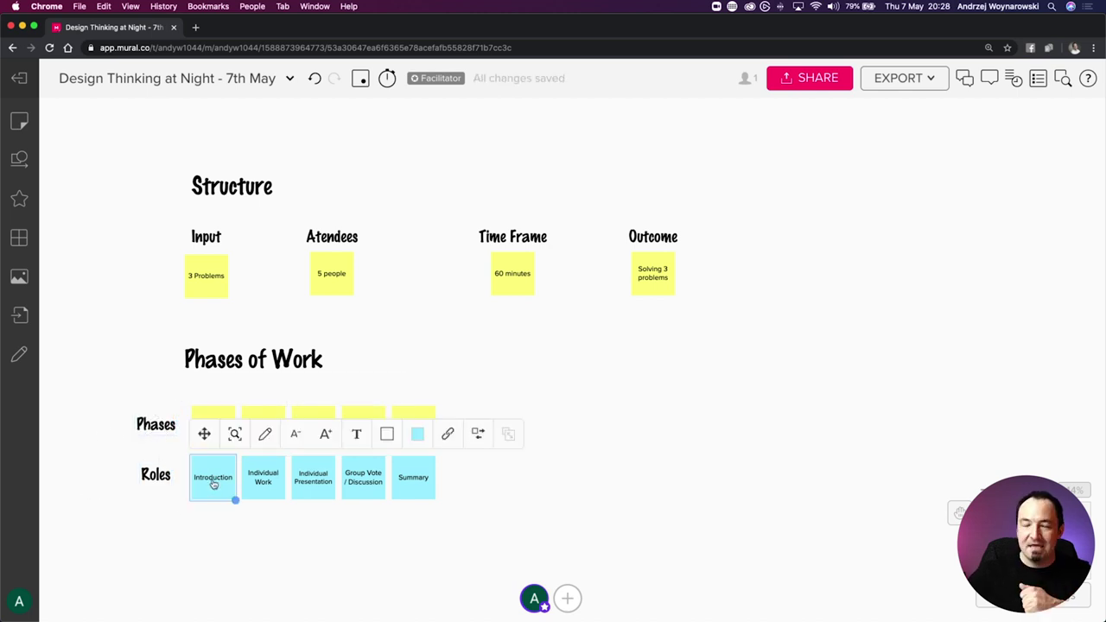
{"action": "left_click", "coordinate": [217, 477]}
{"action": "double_click", "coordinate": [217, 476]}
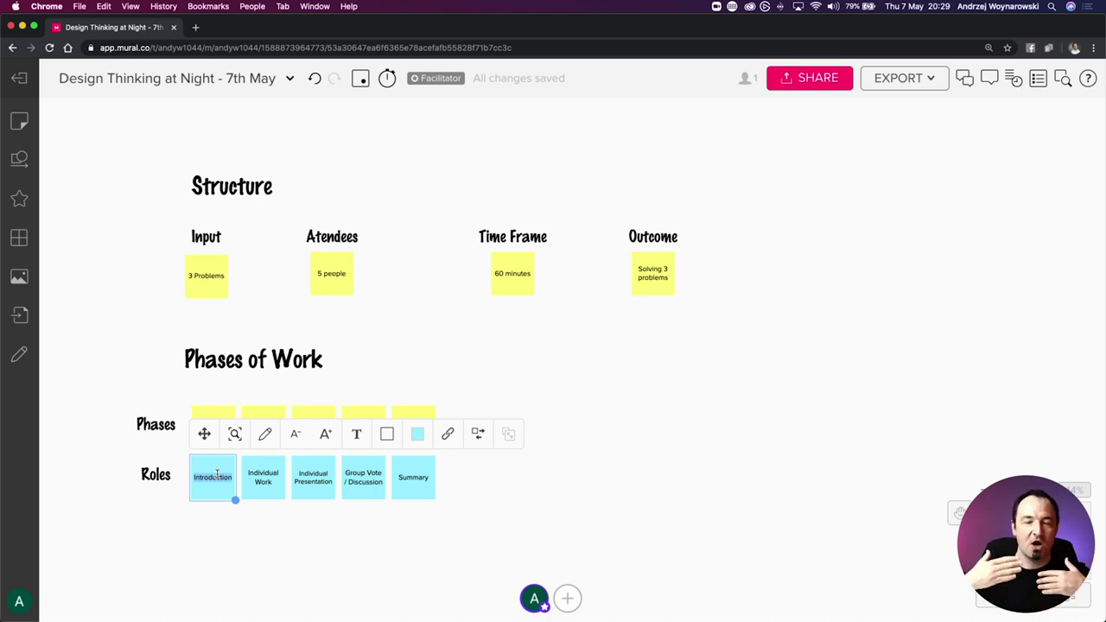
{"action": "type", "text": "Facilitator"}
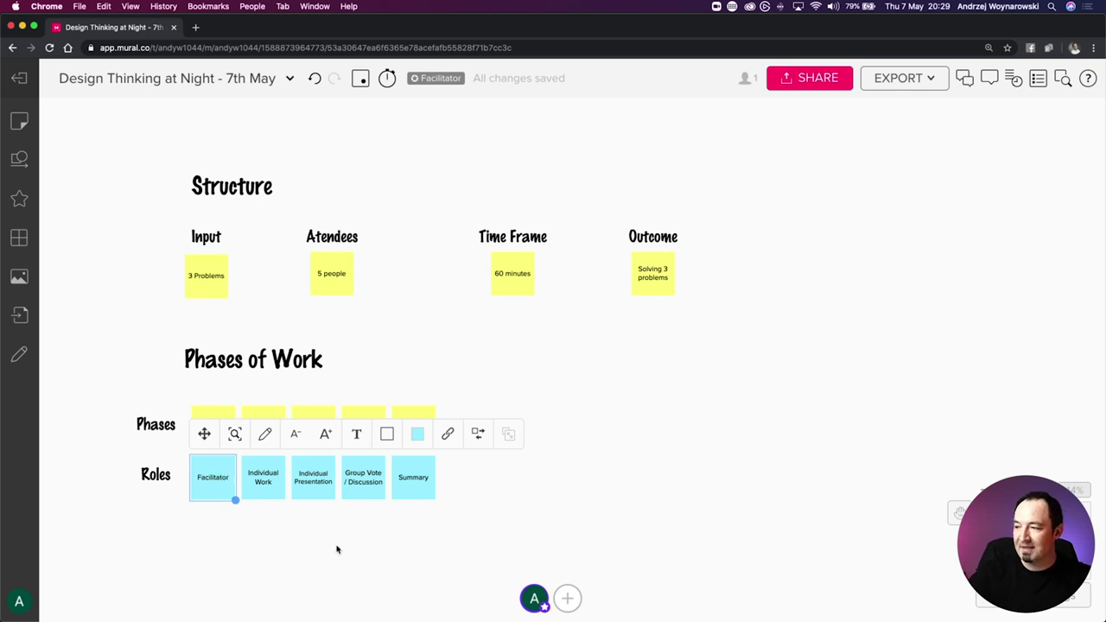
{"action": "left_click", "coordinate": [311, 540]}
Change the text of the second note in the Roles row to "Atendees"
{"action": "double_click", "coordinate": [261, 480]}
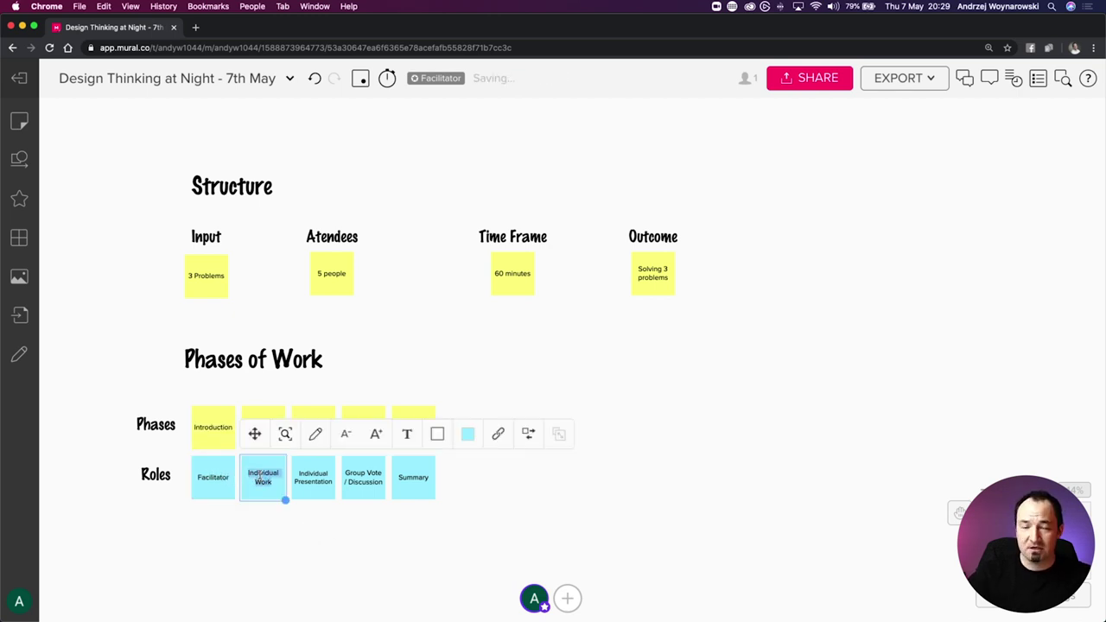
{"action": "type", "text": "In"}
{"action": "type", "text": "tendee"}
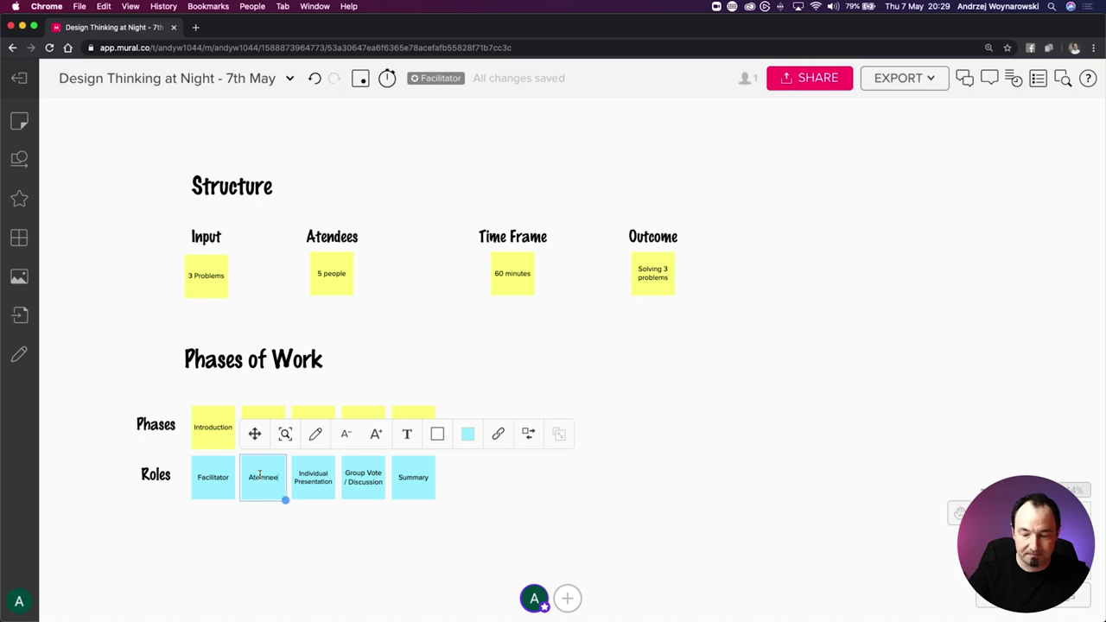
{"action": "key", "text": "BackSpace"}
{"action": "key", "text": "BackSpace"}
{"action": "key", "text": "BackSpace"}
{"action": "key", "text": "BackSpace"}
{"action": "key", "text": "BackSpace"}
{"action": "key", "text": "BackSpace"}
{"action": "type", "text": "endees"}
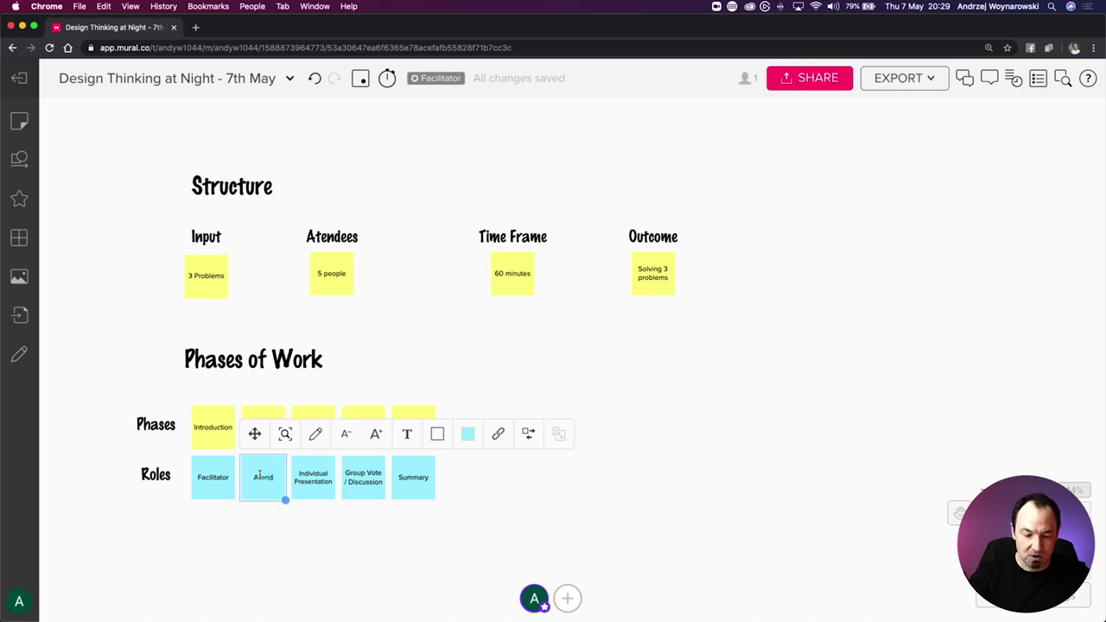
{"action": "left_click", "coordinate": [291, 525]}
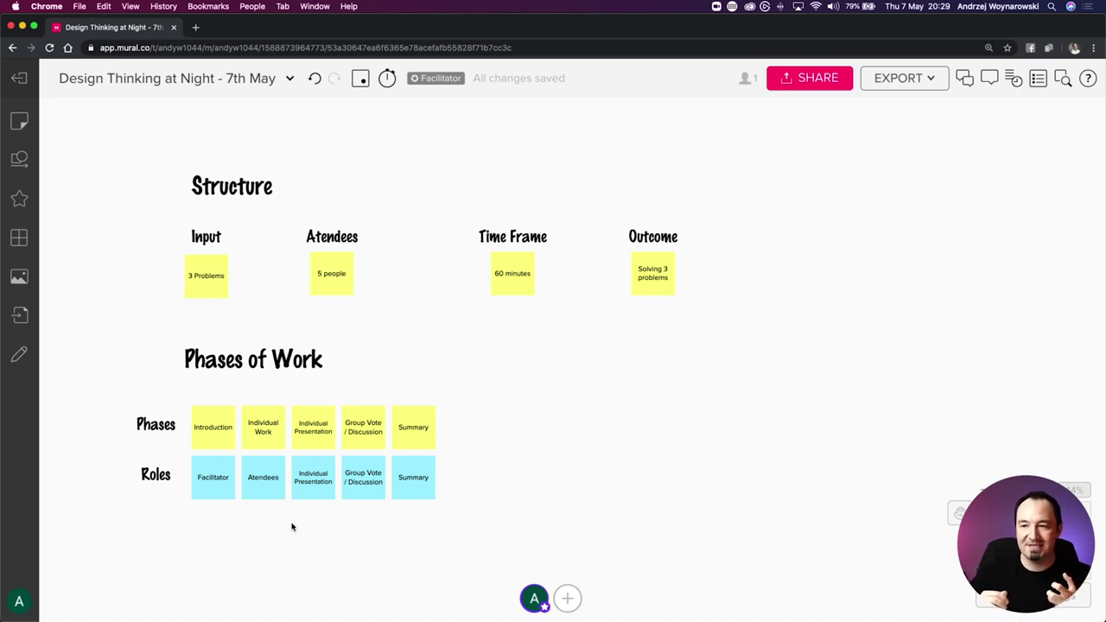
Change the third note in the Roles row to "Atendees" and the fourth to "Group"
{"action": "double_click", "coordinate": [313, 483]}
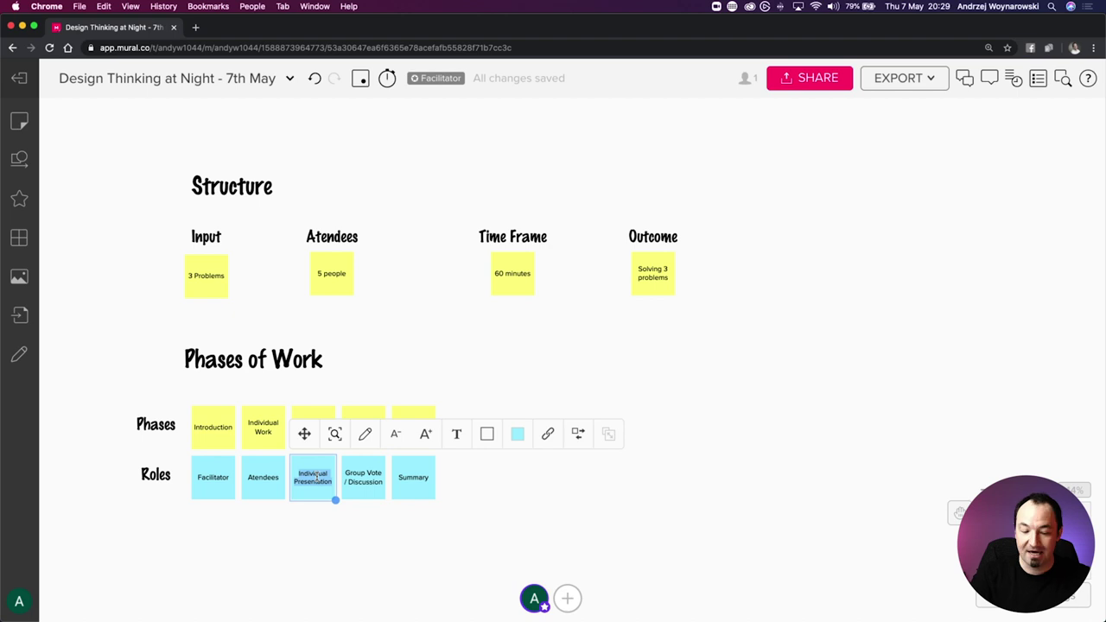
{"action": "type", "text": "Atendees"}
{"action": "left_click", "coordinate": [341, 523]}
{"action": "double_click", "coordinate": [371, 478]}
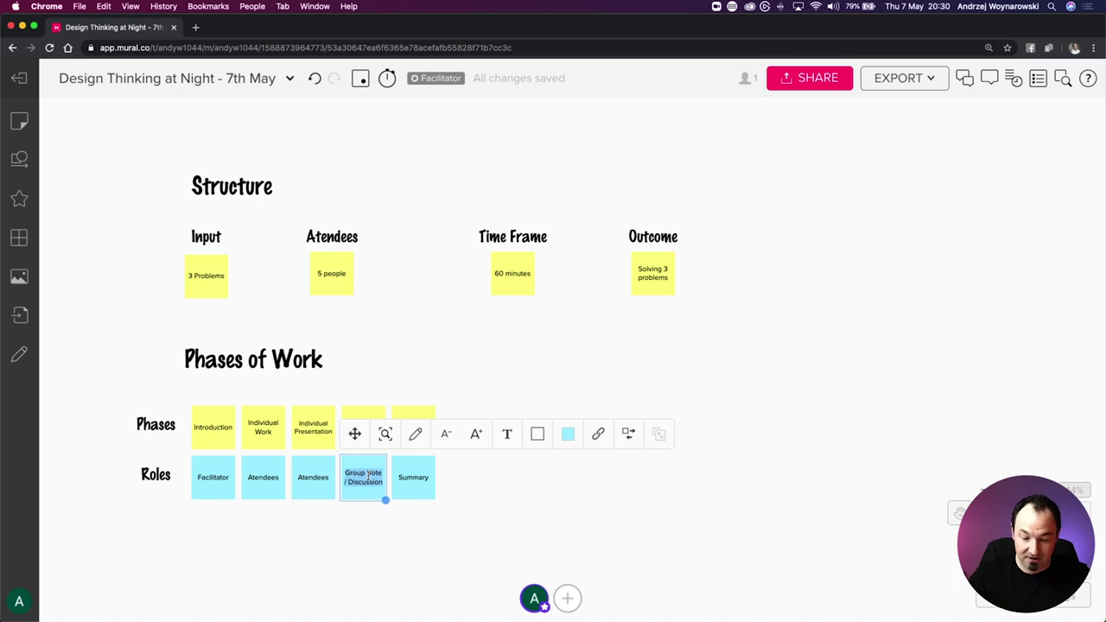
{"action": "type", "text": "Group"}
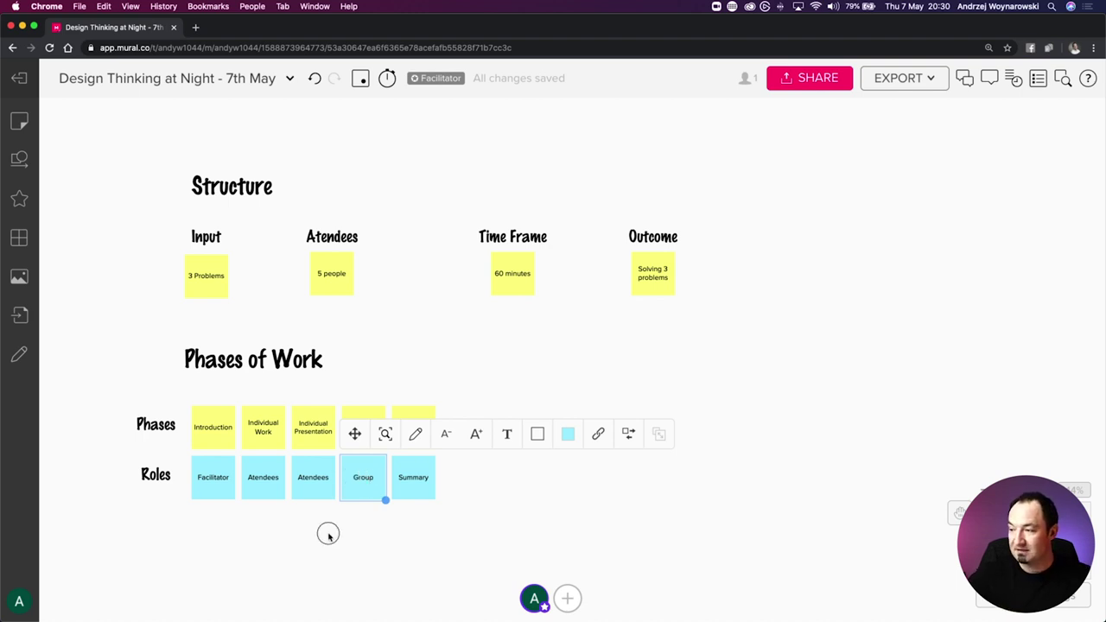
{"action": "left_click", "coordinate": [328, 538]}
Change the text of the last note in the Roles row, below the Summary phase, to "Facilitator"
{"action": "left_click", "coordinate": [416, 488]}
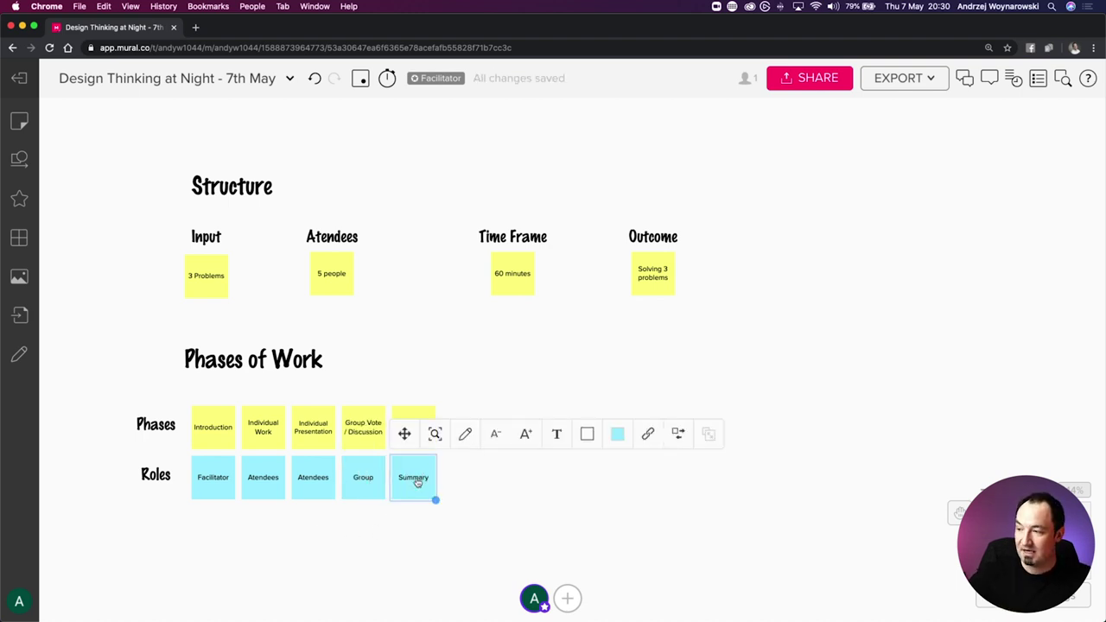
{"action": "double_click", "coordinate": [413, 478]}
{"action": "type", "text": "Facilitator"}
{"action": "left_click", "coordinate": [497, 532]}
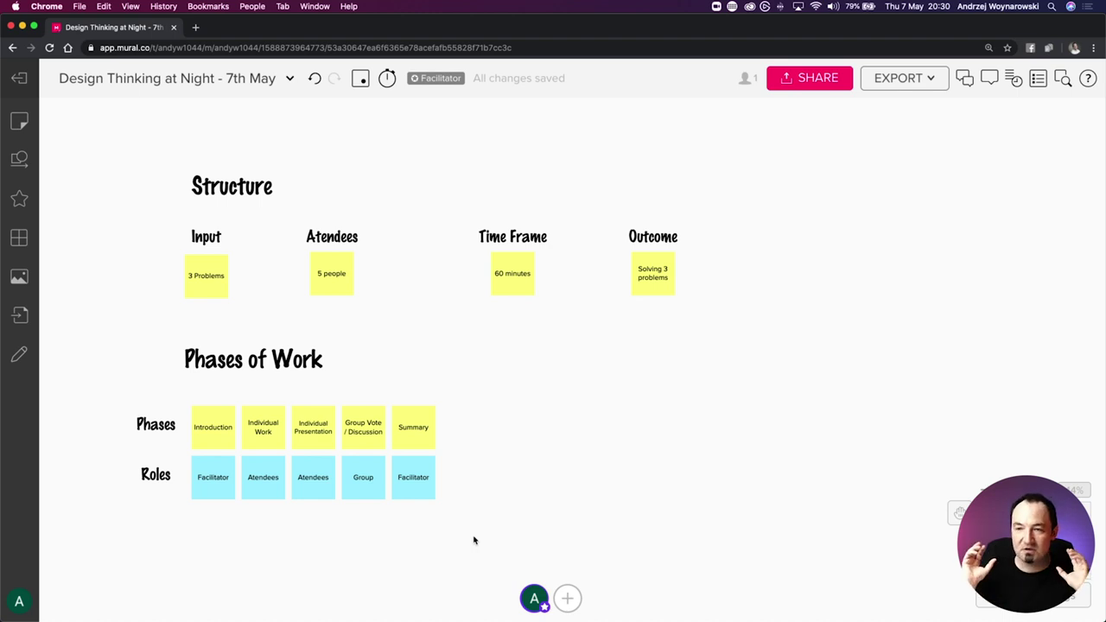
Add a new title reading "Anonymous Mouse" in the empty area beside the "Phases of Work" heading
{"action": "scroll", "coordinate": [474, 540], "scroll_direction": "down", "scroll_amount": 3}
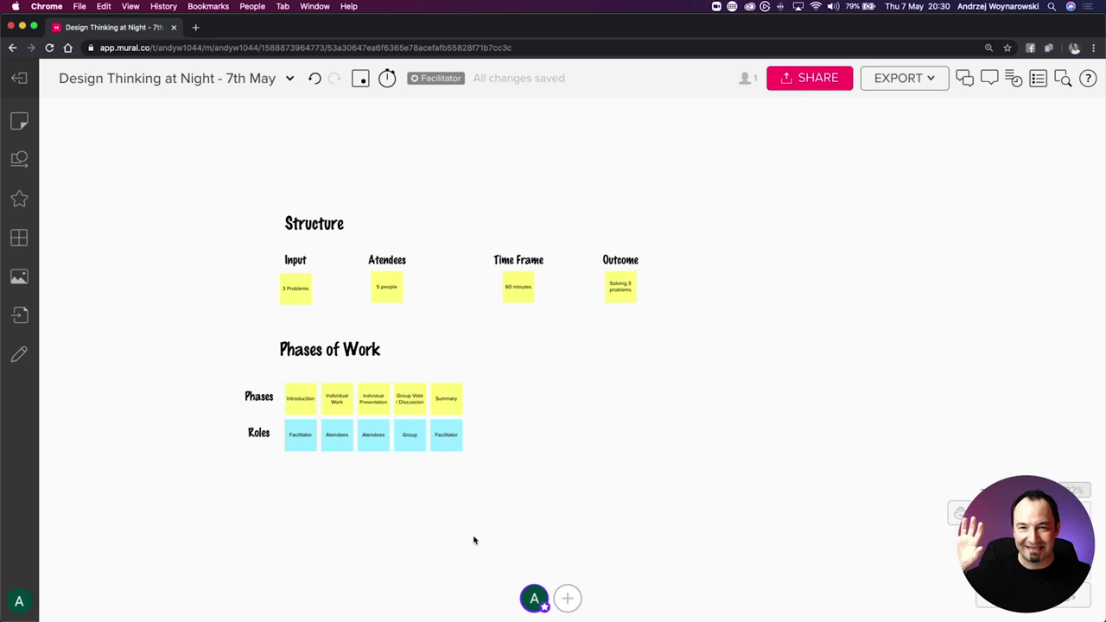
{"action": "scroll", "coordinate": [474, 540], "scroll_direction": "up", "scroll_amount": 3}
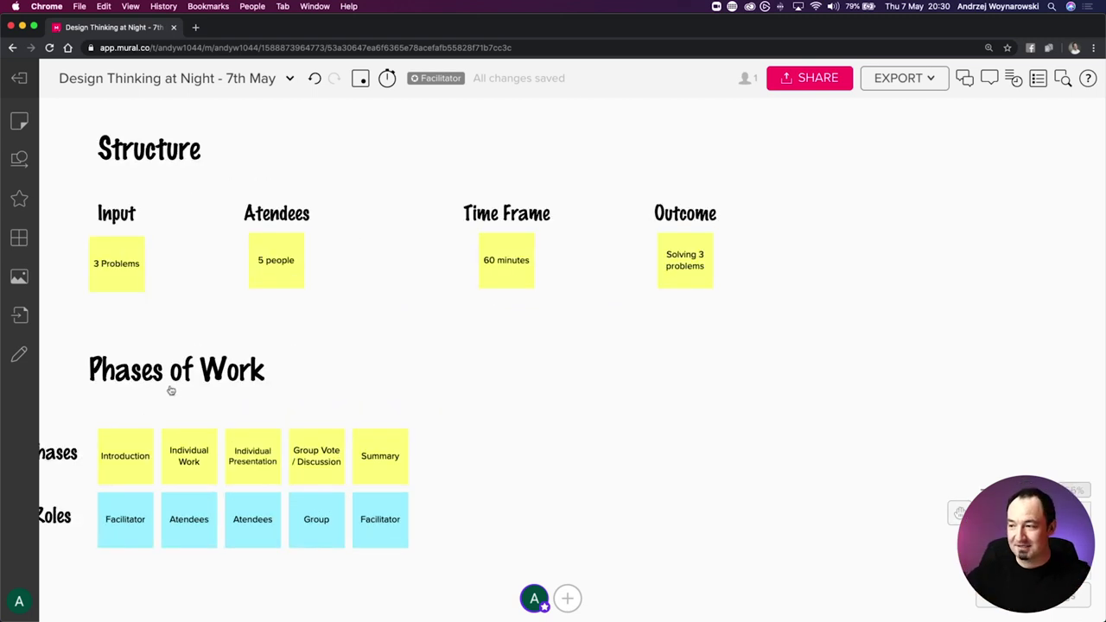
{"action": "left_click_drag", "start_coordinate": [168, 388], "coordinate": [318, 353]}
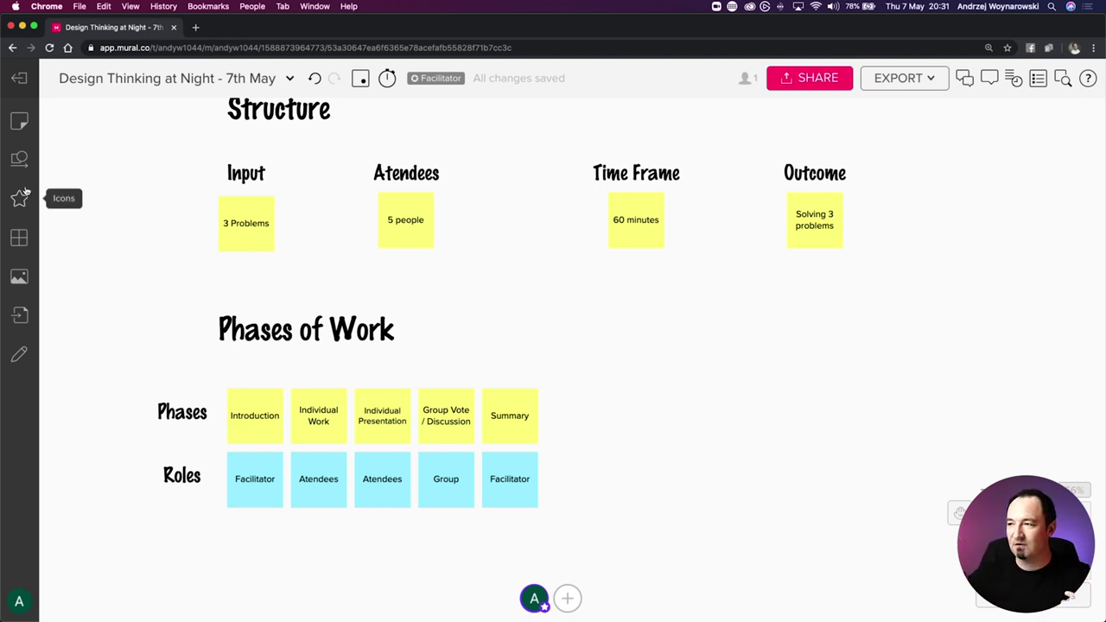
{"action": "left_click", "coordinate": [22, 127]}
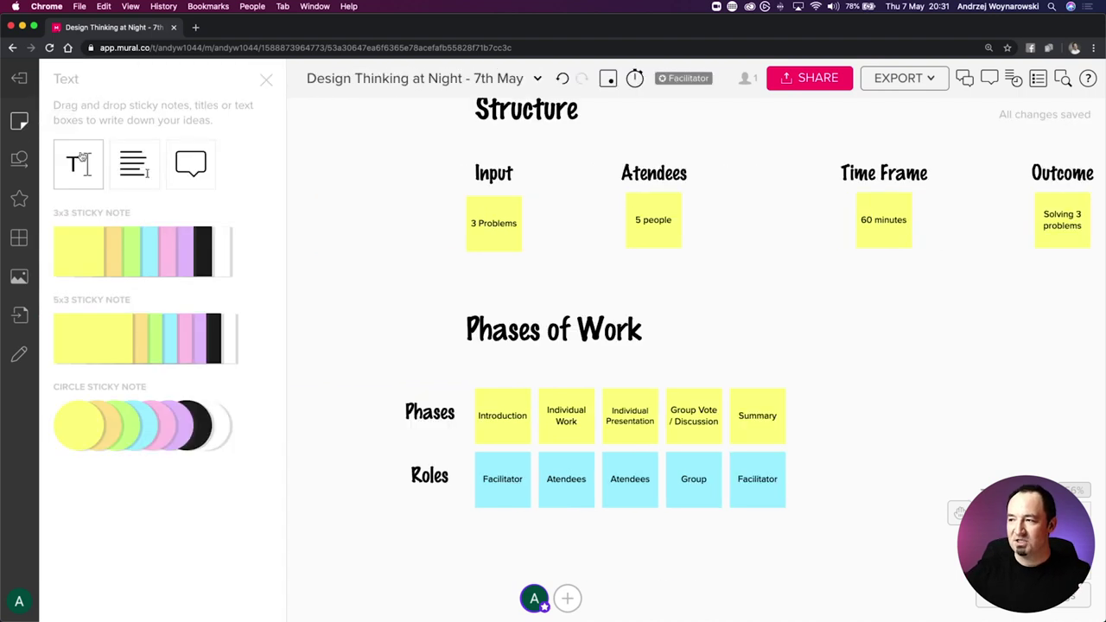
{"action": "left_click_drag", "start_coordinate": [79, 164], "coordinate": [767, 361]}
{"action": "left_click", "coordinate": [813, 364]}
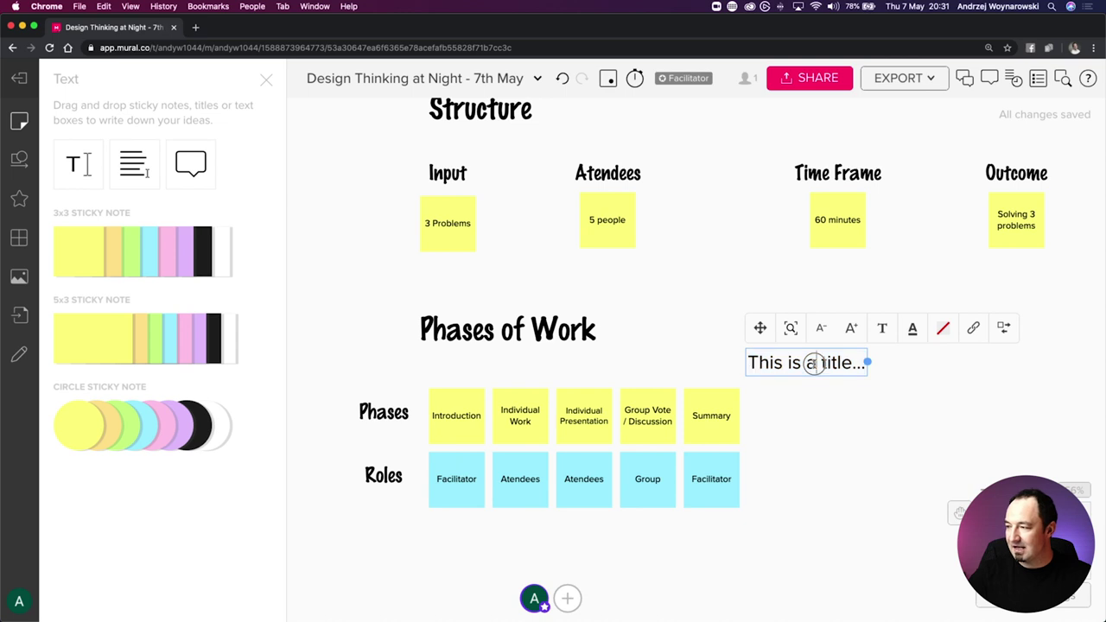
{"action": "triple_click", "coordinate": [813, 364]}
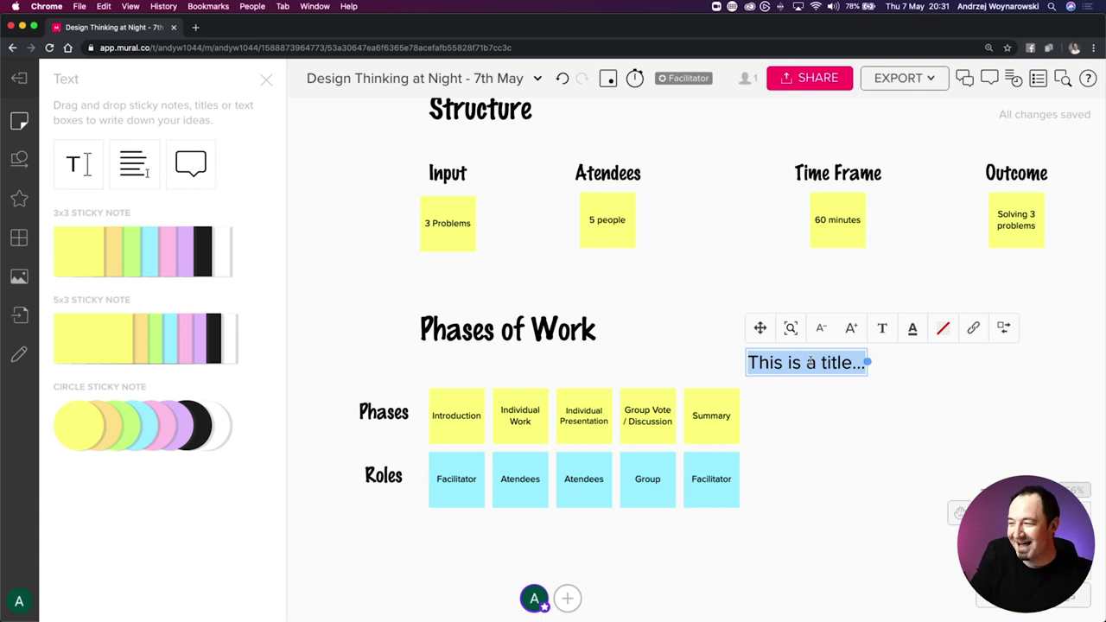
{"action": "type", "text": "A"}
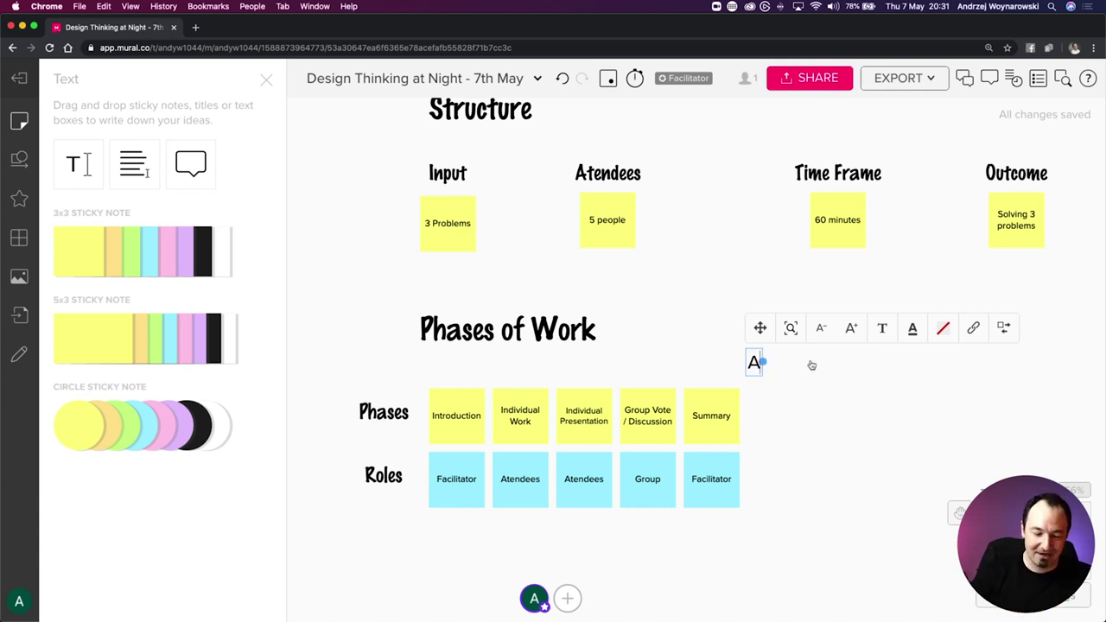
{"action": "type", "text": "nonymous Mouse"}
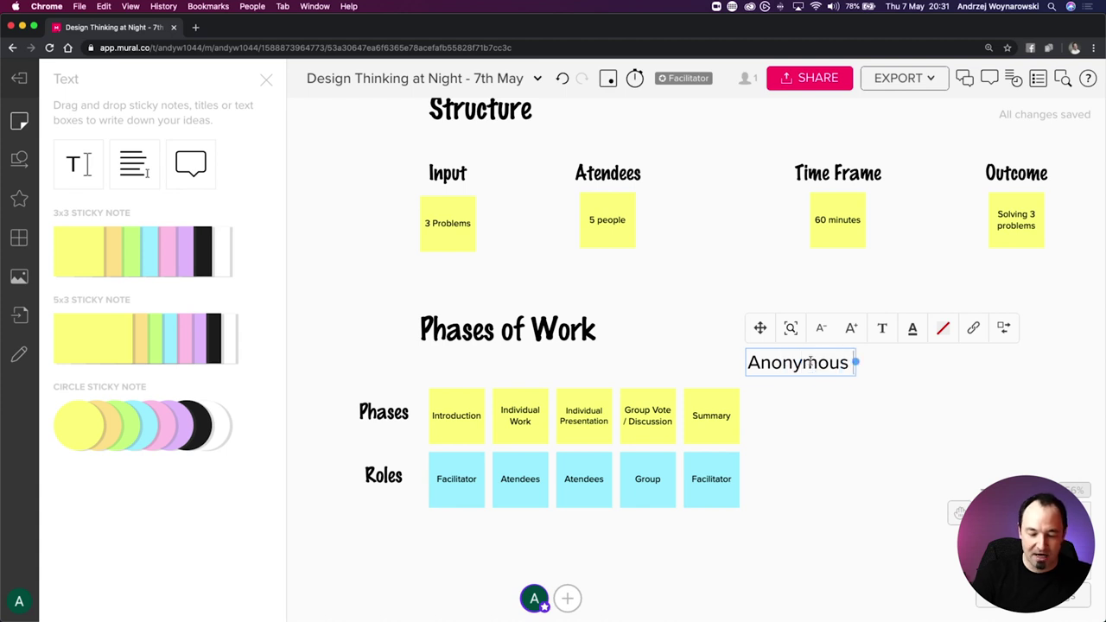
{"action": "left_click", "coordinate": [821, 440]}
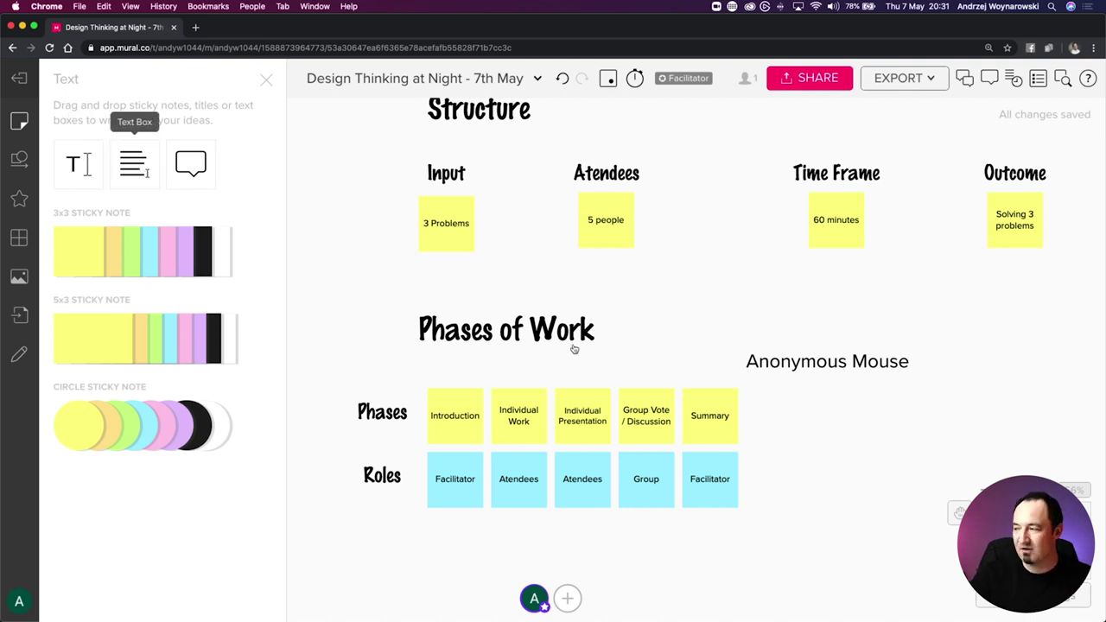
Move the "Anonymous Mouse" title to the empty canvas well to the right of and above the Outcome column
{"action": "left_click_drag", "start_coordinate": [816, 372], "coordinate": [920, 372]}
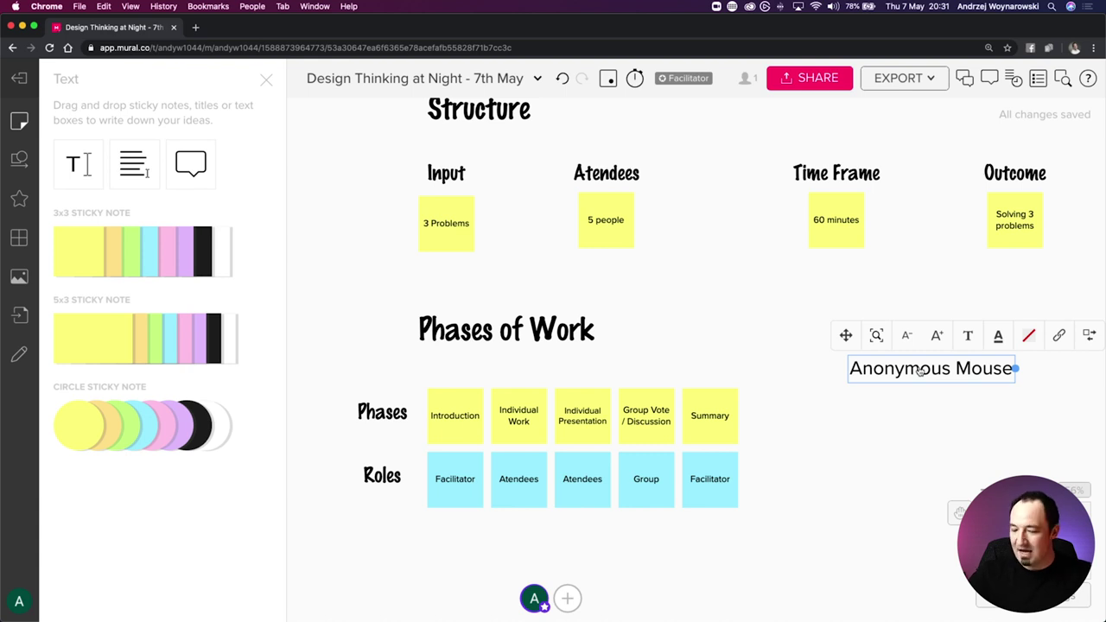
{"action": "scroll", "coordinate": [920, 372], "scroll_direction": "down", "scroll_amount": 5}
{"action": "left_click", "coordinate": [703, 355]}
{"action": "left_click_drag", "start_coordinate": [704, 355], "coordinate": [1031, 242]}
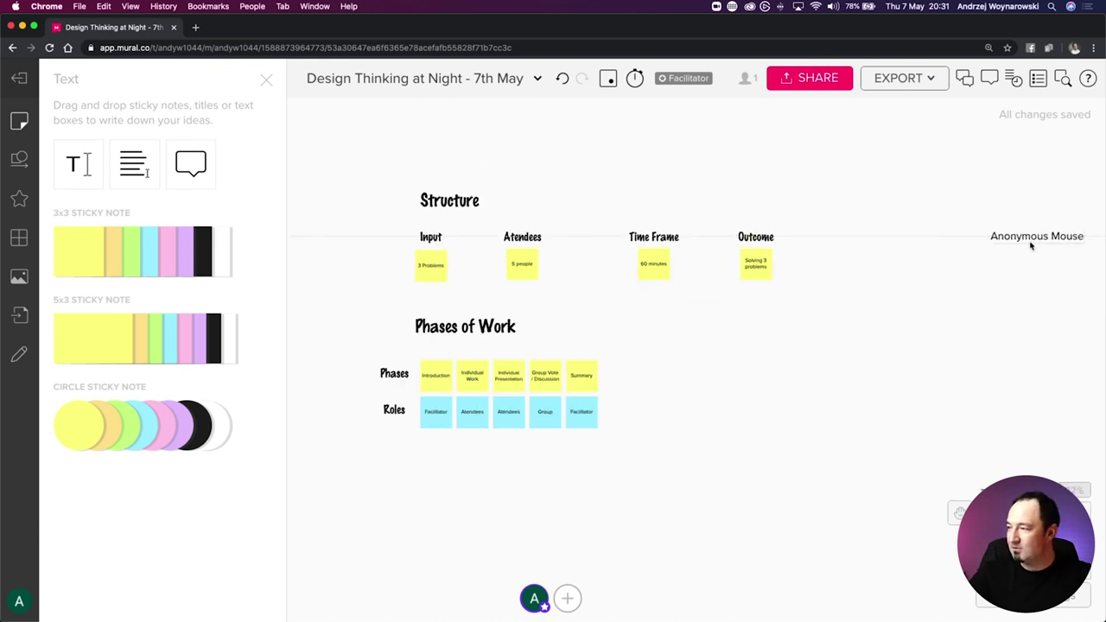
{"action": "scroll", "coordinate": [696, 382], "scroll_direction": "right", "scroll_amount": 5}
{"action": "scroll", "coordinate": [696, 383], "scroll_direction": "up", "scroll_amount": 2}
{"action": "scroll", "coordinate": [697, 383], "scroll_direction": "right", "scroll_amount": 4}
{"action": "scroll", "coordinate": [696, 382], "scroll_direction": "up", "scroll_amount": 1}
{"action": "left_click_drag", "start_coordinate": [651, 362], "coordinate": [700, 223]}
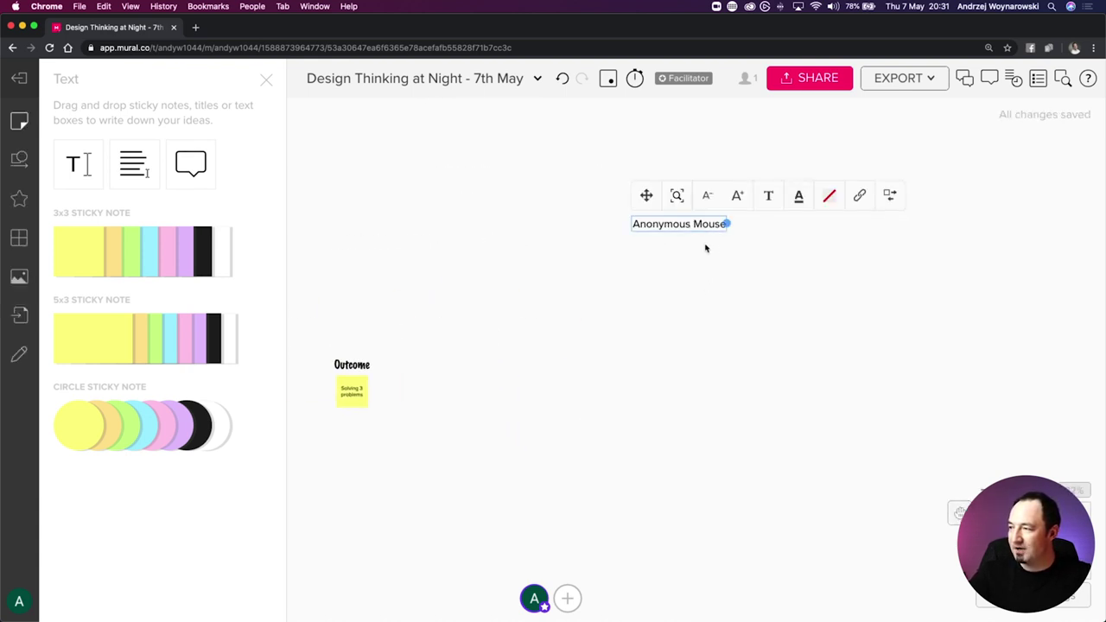
Add a light blue sticky note directly below the "Anonymous Mouse" title and enter the participant's first name on it
{"action": "double_click", "coordinate": [656, 259]}
{"action": "left_click", "coordinate": [624, 245]}
{"action": "left_click", "coordinate": [648, 257]}
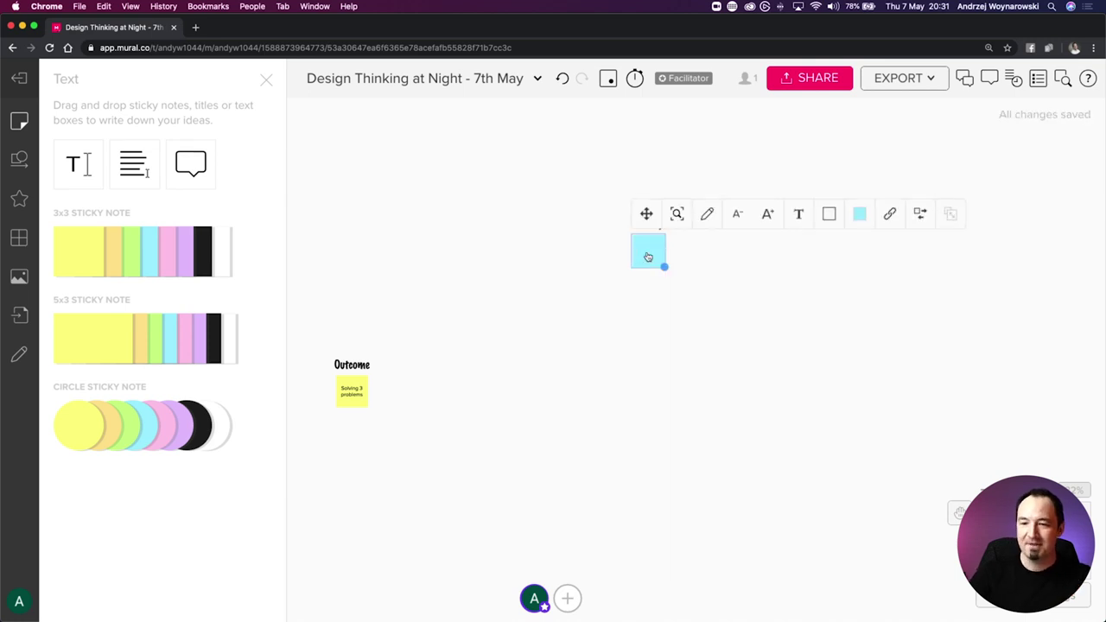
{"action": "left_click", "coordinate": [665, 324]}
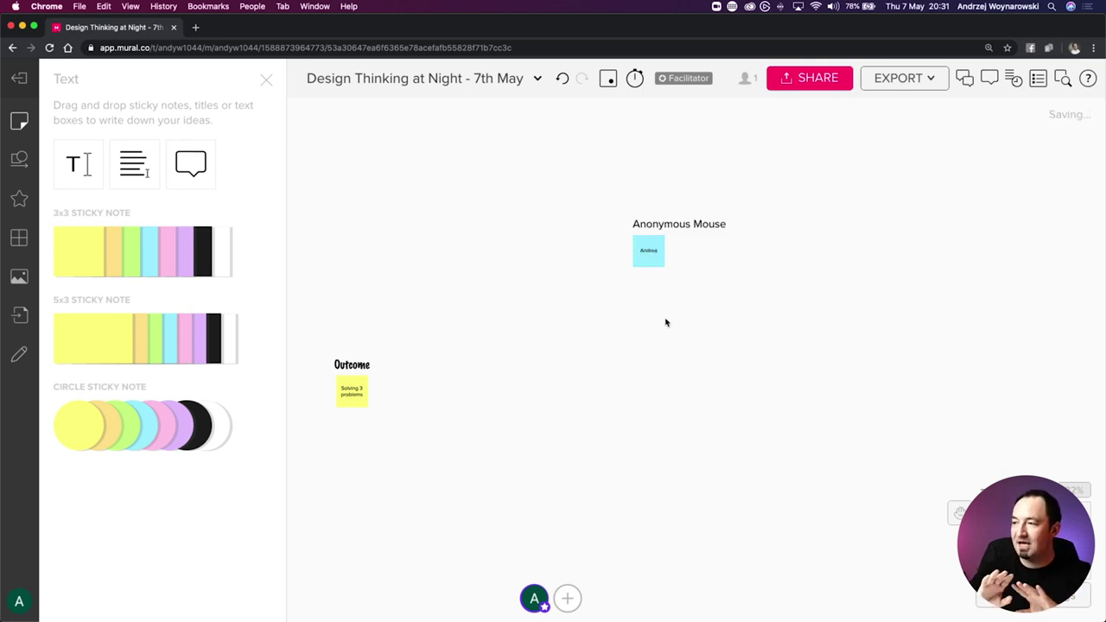
{"action": "left_click", "coordinate": [655, 255]}
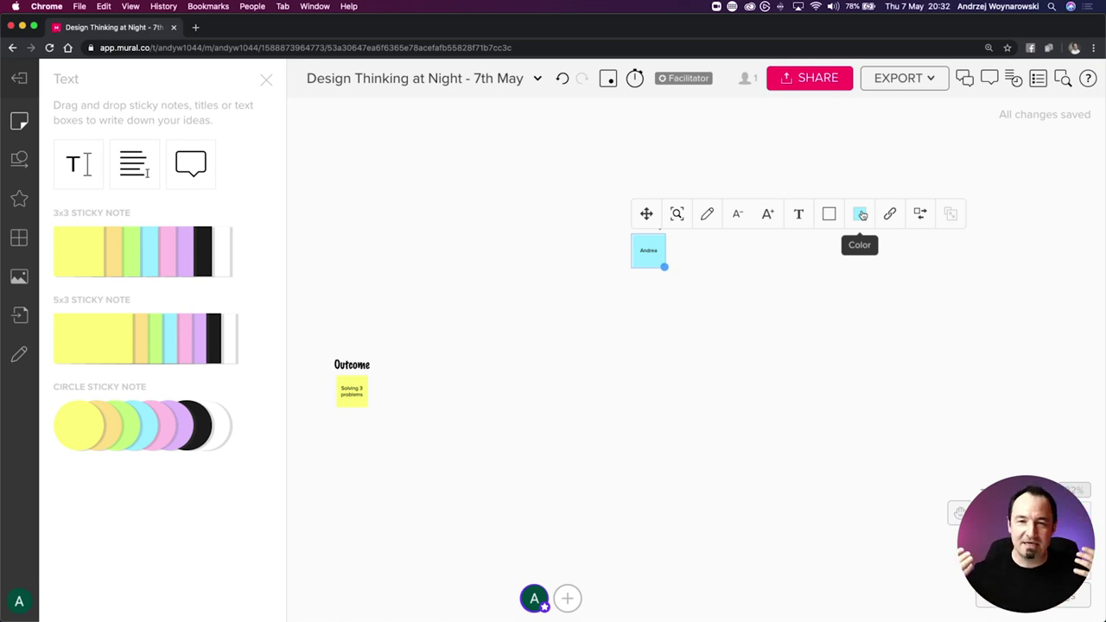
{"action": "left_click", "coordinate": [692, 324]}
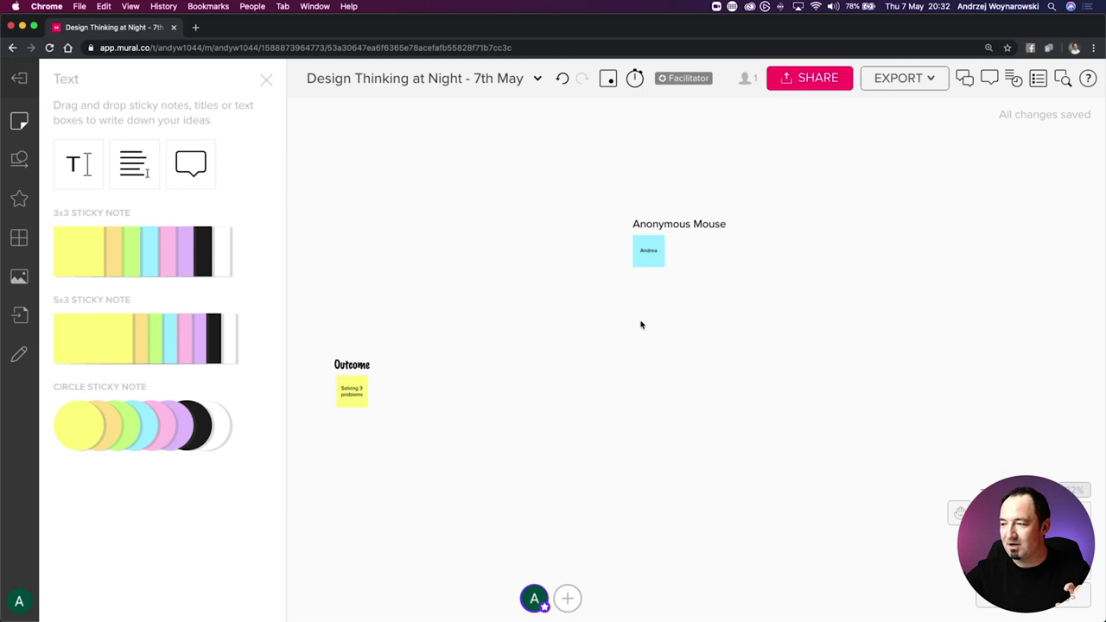
Put away the text tools and copy the mural's anonymous share link, then close the sharing dialog
{"action": "scroll", "coordinate": [612, 319], "scroll_direction": "left", "scroll_amount": 2}
{"action": "left_click", "coordinate": [266, 80]}
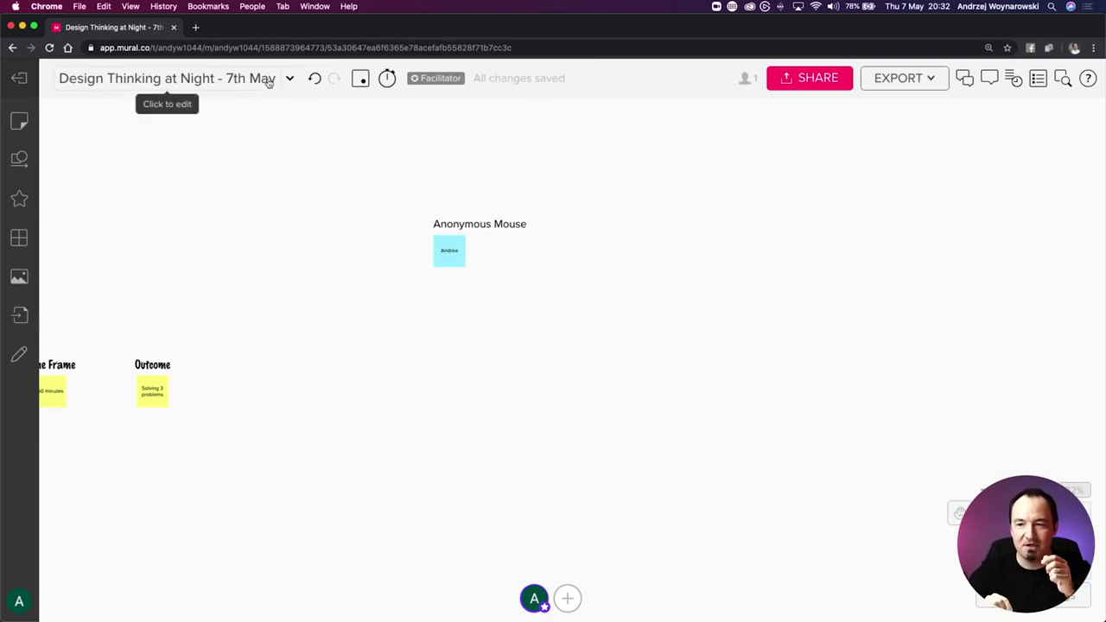
{"action": "scroll", "coordinate": [292, 239], "scroll_direction": "left", "scroll_amount": 8}
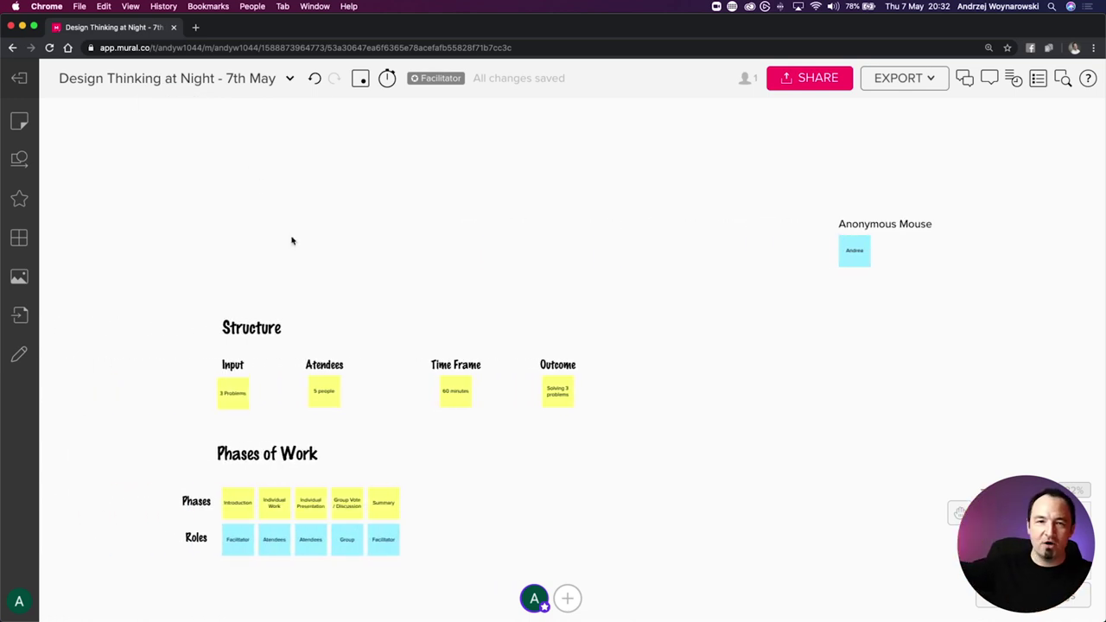
{"action": "left_click_drag", "start_coordinate": [326, 351], "coordinate": [349, 292]}
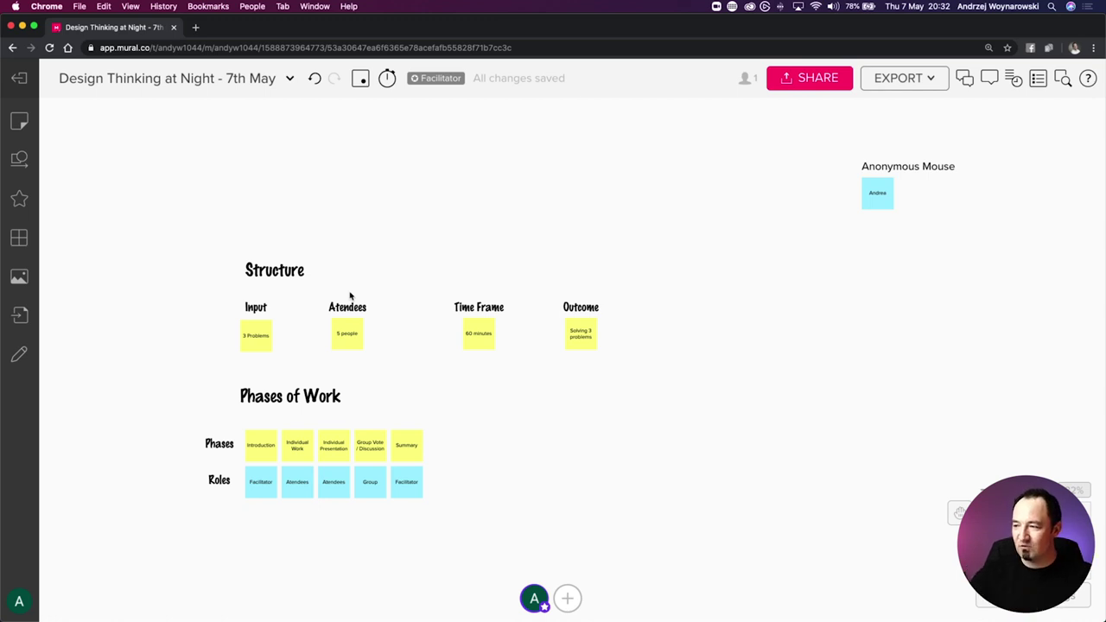
{"action": "left_click_drag", "start_coordinate": [294, 409], "coordinate": [302, 373]}
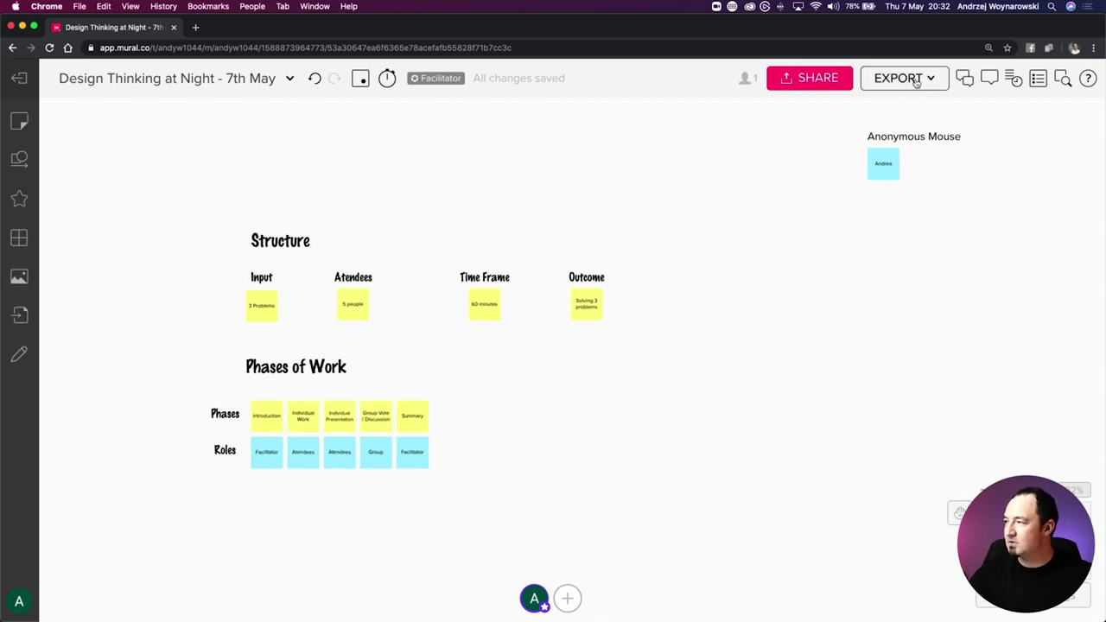
{"action": "left_click", "coordinate": [838, 79]}
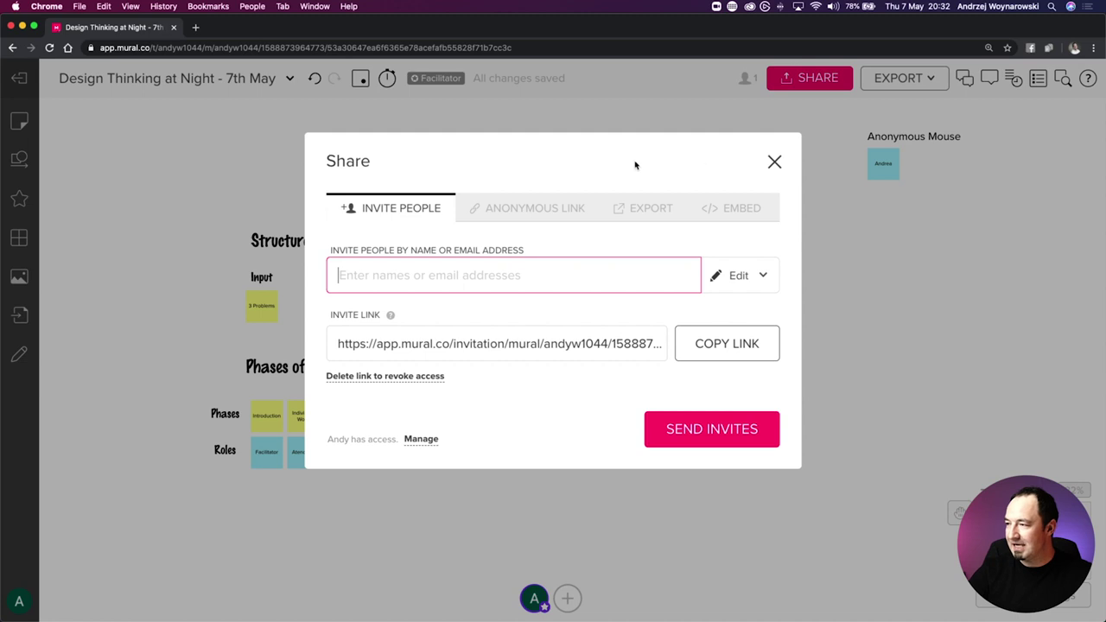
{"action": "left_click", "coordinate": [522, 210]}
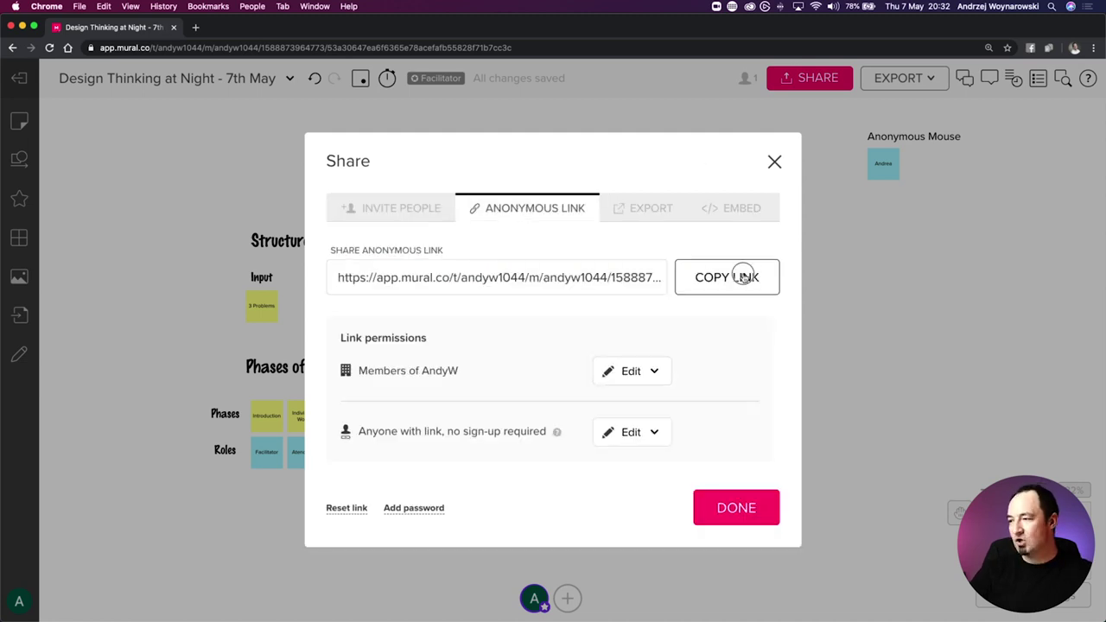
{"action": "left_click", "coordinate": [775, 163]}
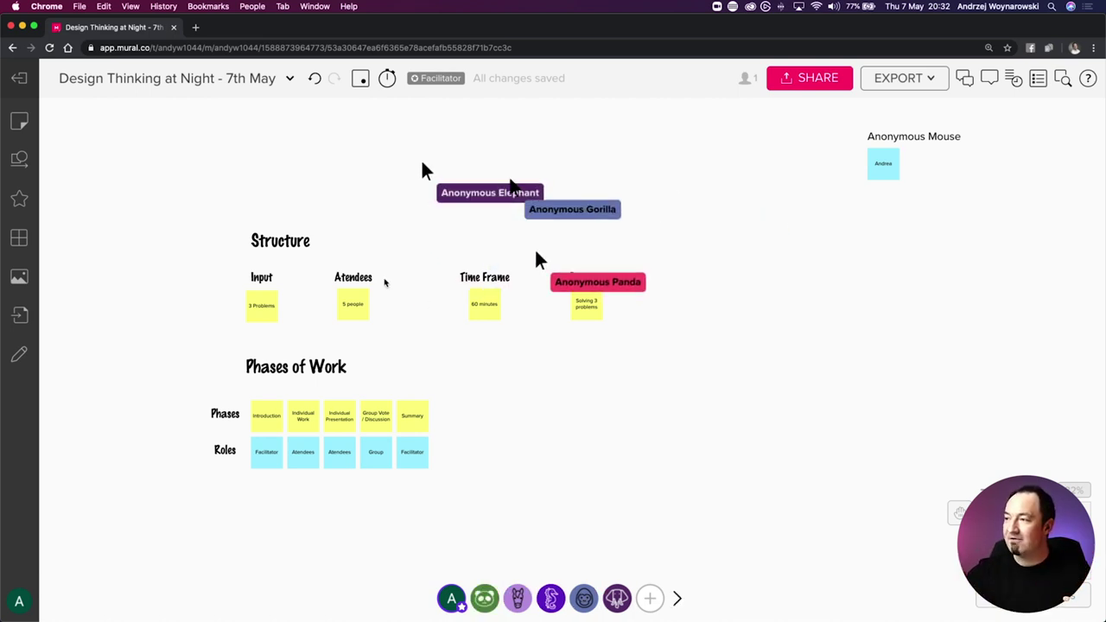
Set the mural's countdown timer to 02:00 and start it for the participants
{"action": "left_click", "coordinate": [387, 77]}
{"action": "left_click", "coordinate": [395, 138]}
{"action": "left_click", "coordinate": [395, 138]}
{"action": "left_click", "coordinate": [395, 139]}
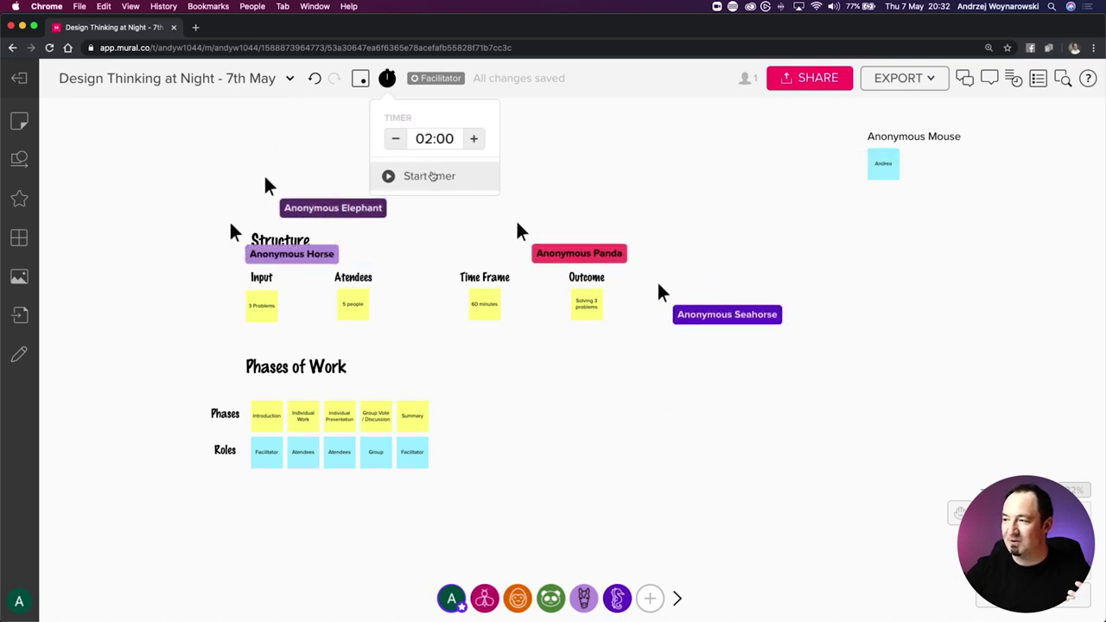
{"action": "left_click", "coordinate": [432, 175]}
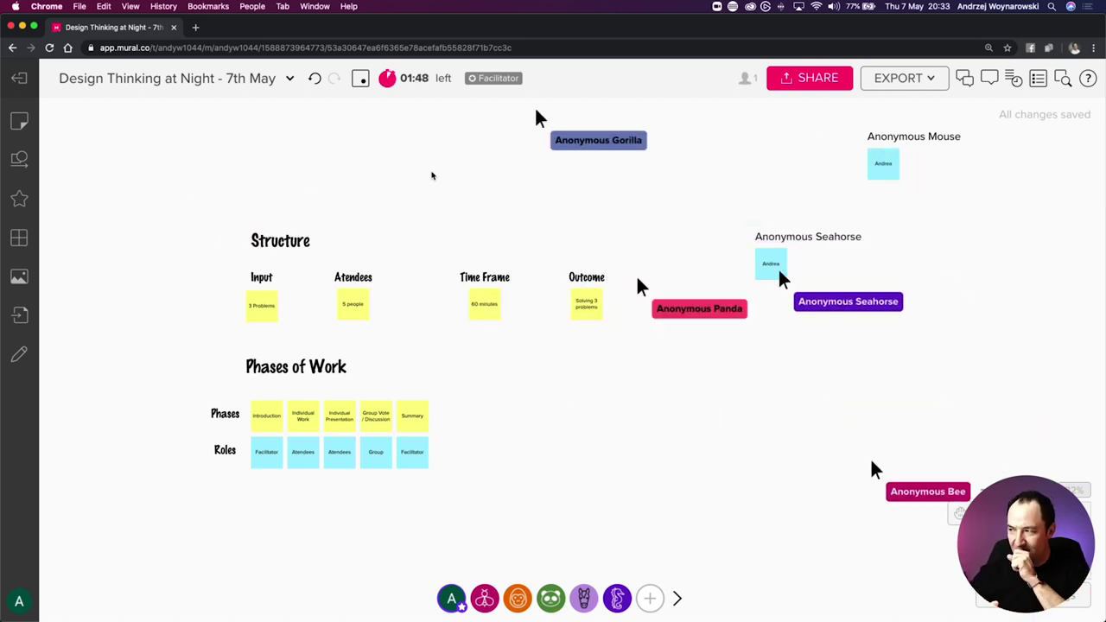
Look over the canvas around the Structure section and examine the titles and sticky notes the anonymous participants are adding
{"action": "scroll", "coordinate": [399, 257], "scroll_direction": "right", "scroll_amount": 2}
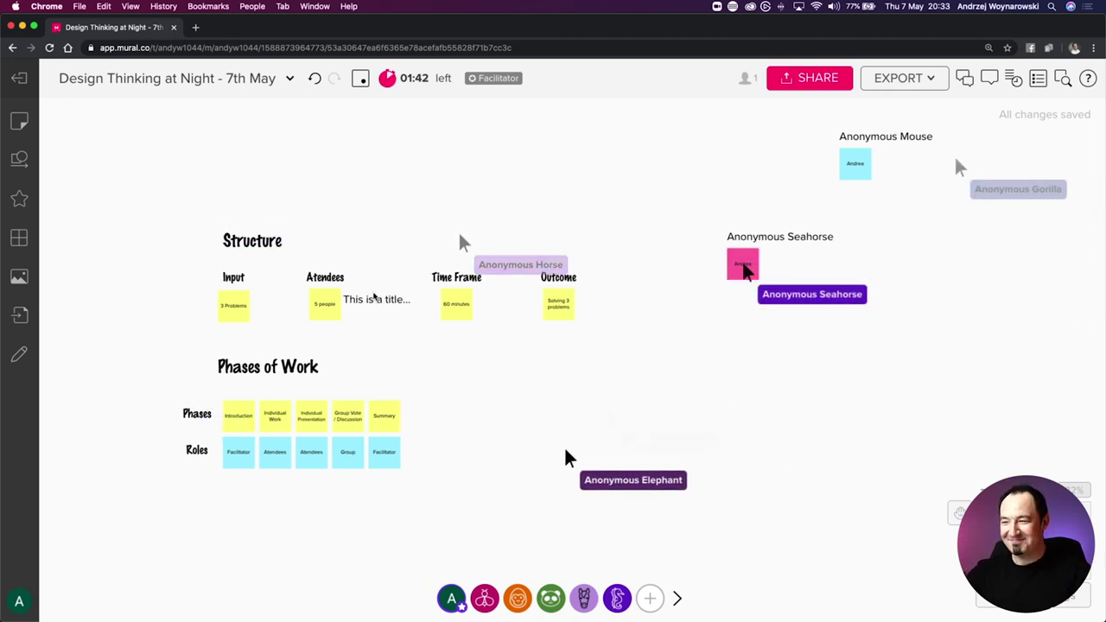
{"action": "scroll", "coordinate": [584, 295], "scroll_direction": "right", "scroll_amount": 1}
{"action": "scroll", "coordinate": [584, 294], "scroll_direction": "right", "scroll_amount": 4}
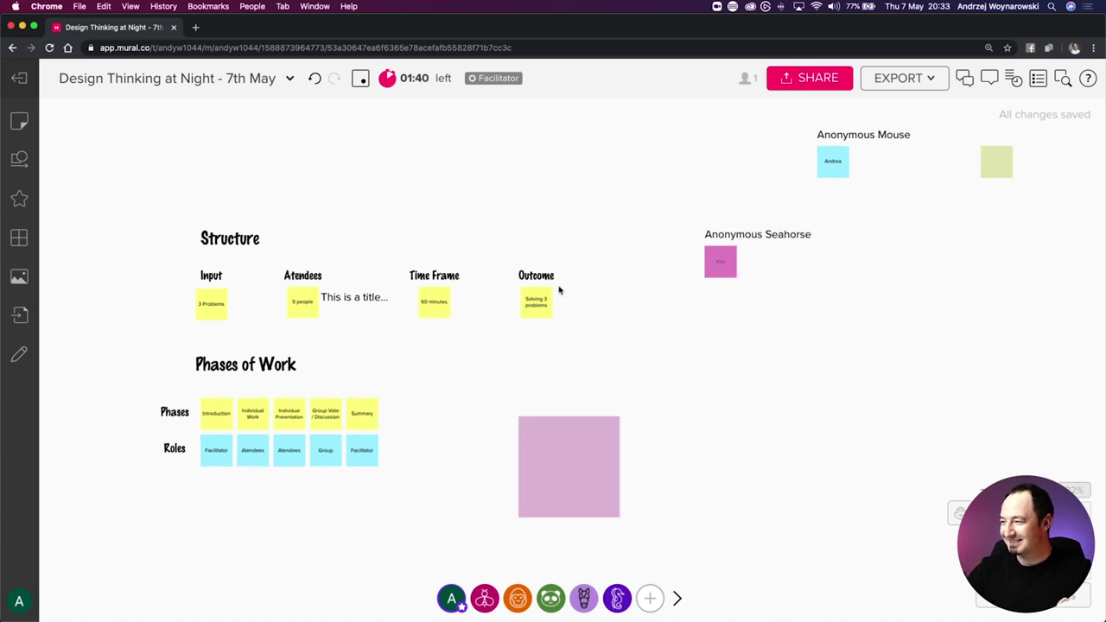
{"action": "scroll", "coordinate": [536, 288], "scroll_direction": "right", "scroll_amount": 3}
{"action": "scroll", "coordinate": [536, 288], "scroll_direction": "up", "scroll_amount": 2}
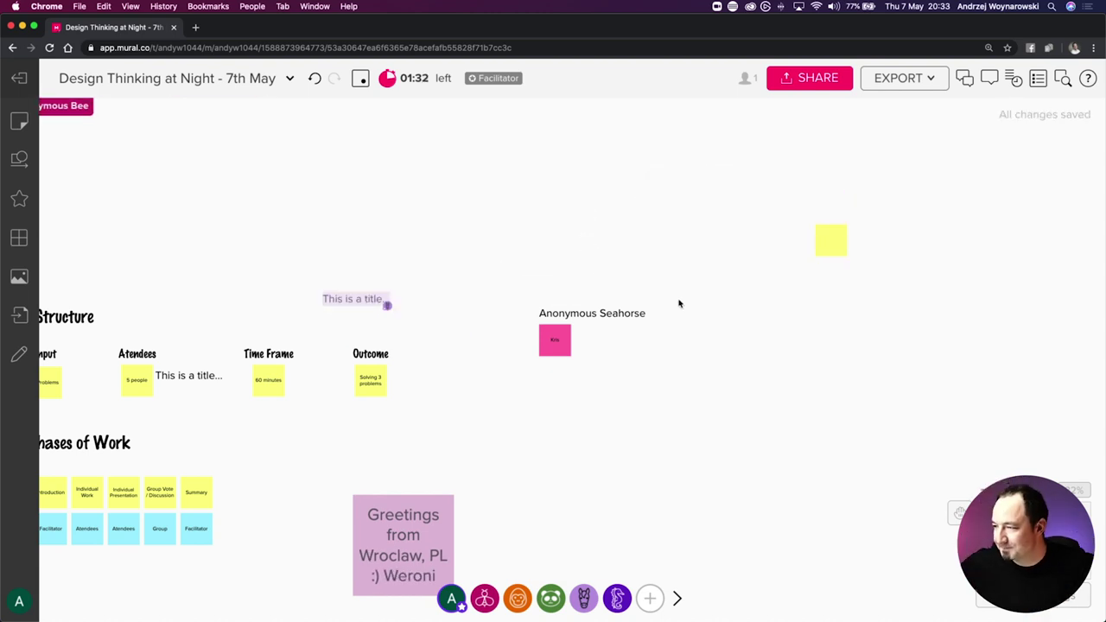
{"action": "scroll", "coordinate": [616, 311], "scroll_direction": "down", "scroll_amount": 3}
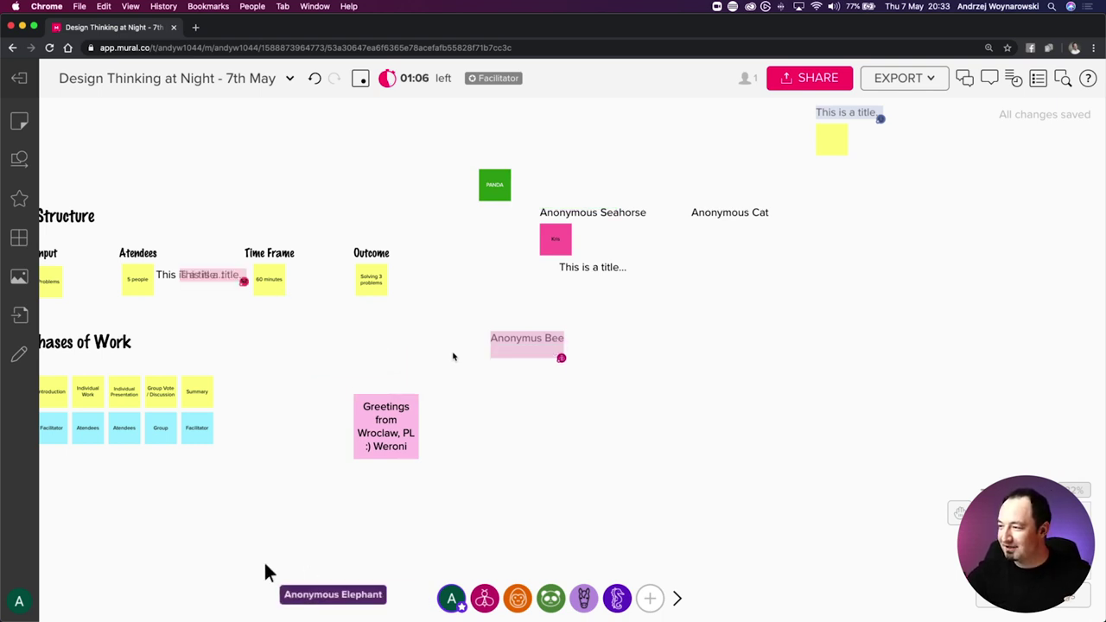
{"action": "scroll", "coordinate": [430, 347], "scroll_direction": "left", "scroll_amount": 3}
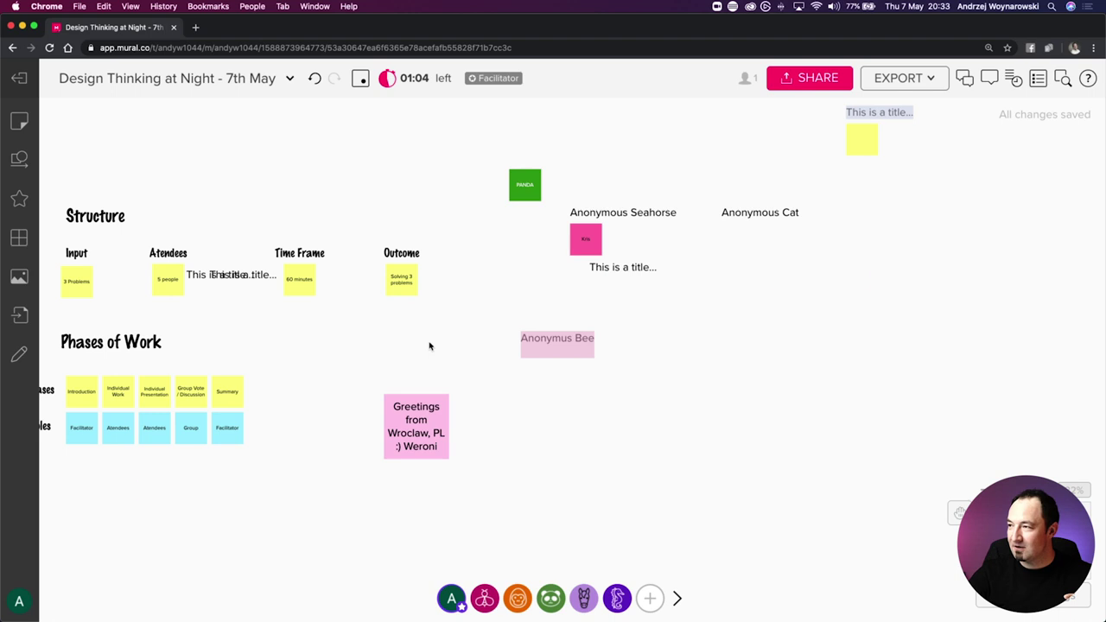
{"action": "scroll", "coordinate": [430, 346], "scroll_direction": "up", "scroll_amount": 2}
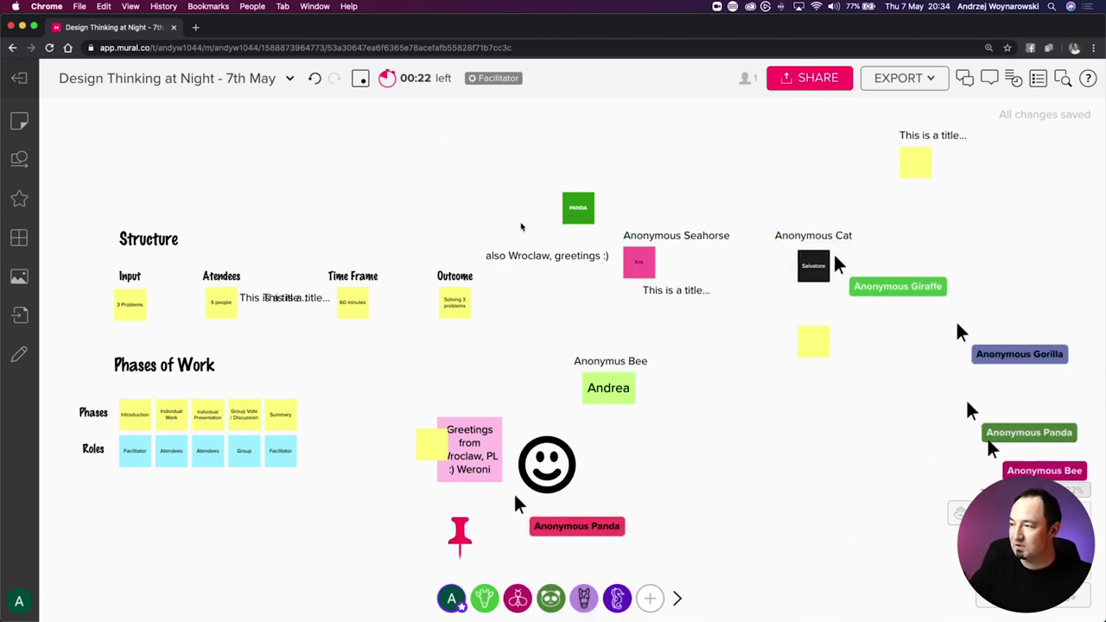
{"action": "scroll", "coordinate": [531, 228], "scroll_direction": "right", "scroll_amount": 6}
{"action": "scroll", "coordinate": [531, 229], "scroll_direction": "down", "scroll_amount": 3}
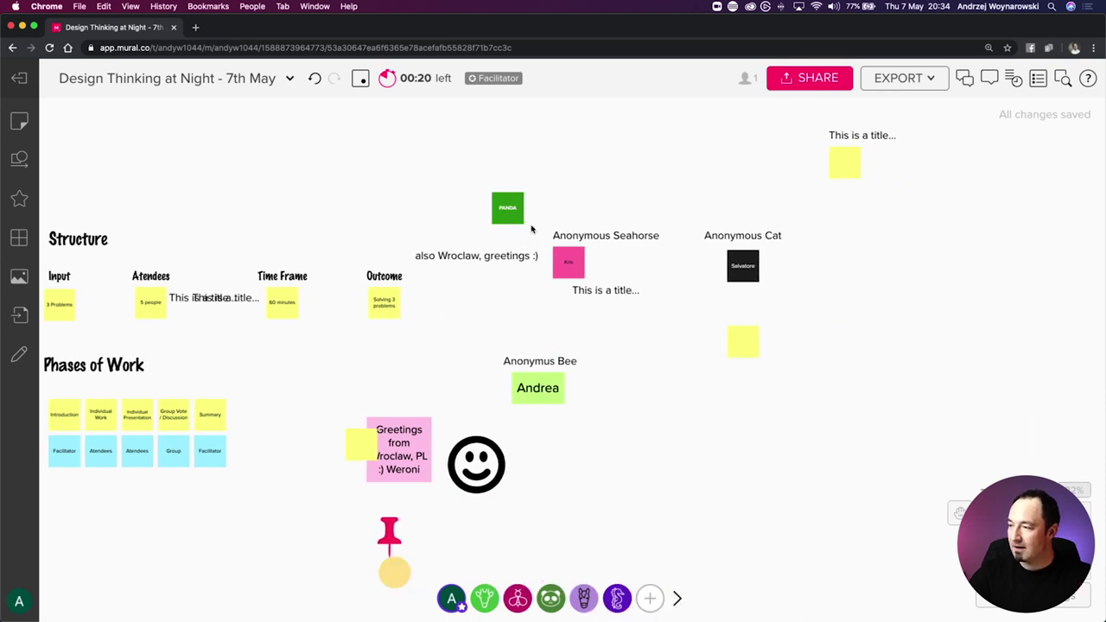
{"action": "scroll", "coordinate": [530, 229], "scroll_direction": "right", "scroll_amount": 2}
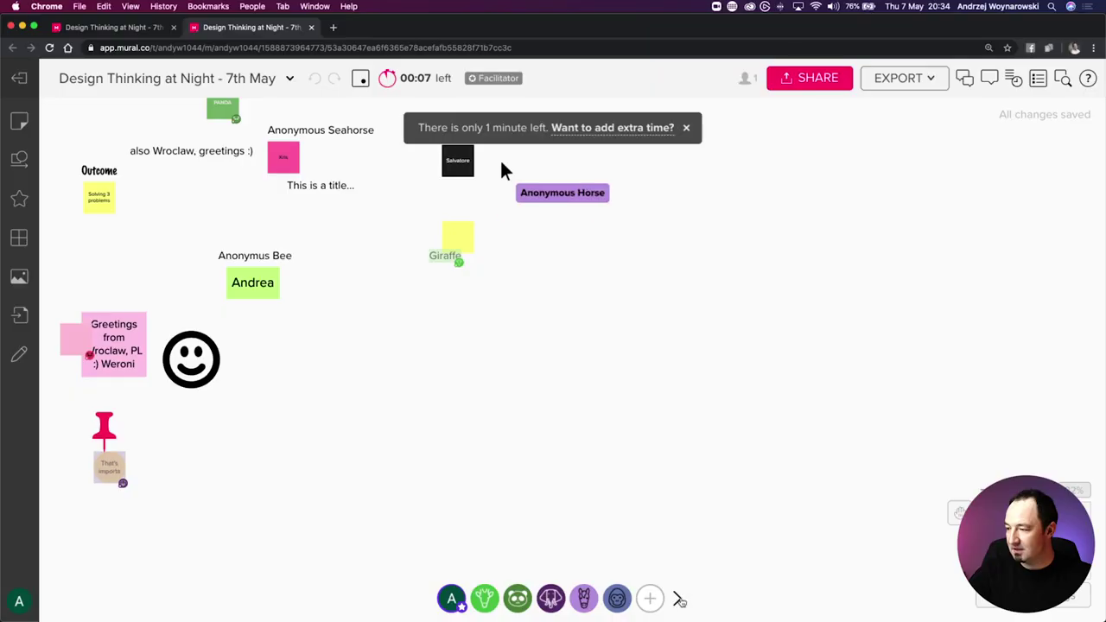
{"action": "left_click", "coordinate": [677, 597]}
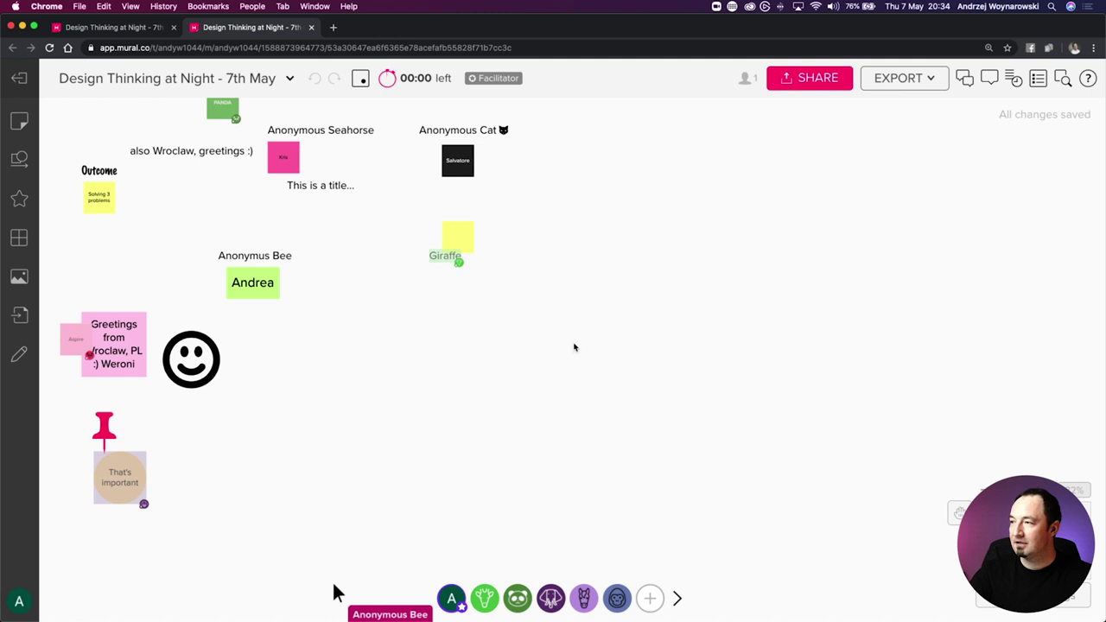
{"action": "scroll", "coordinate": [574, 354], "scroll_direction": "up", "scroll_amount": 1}
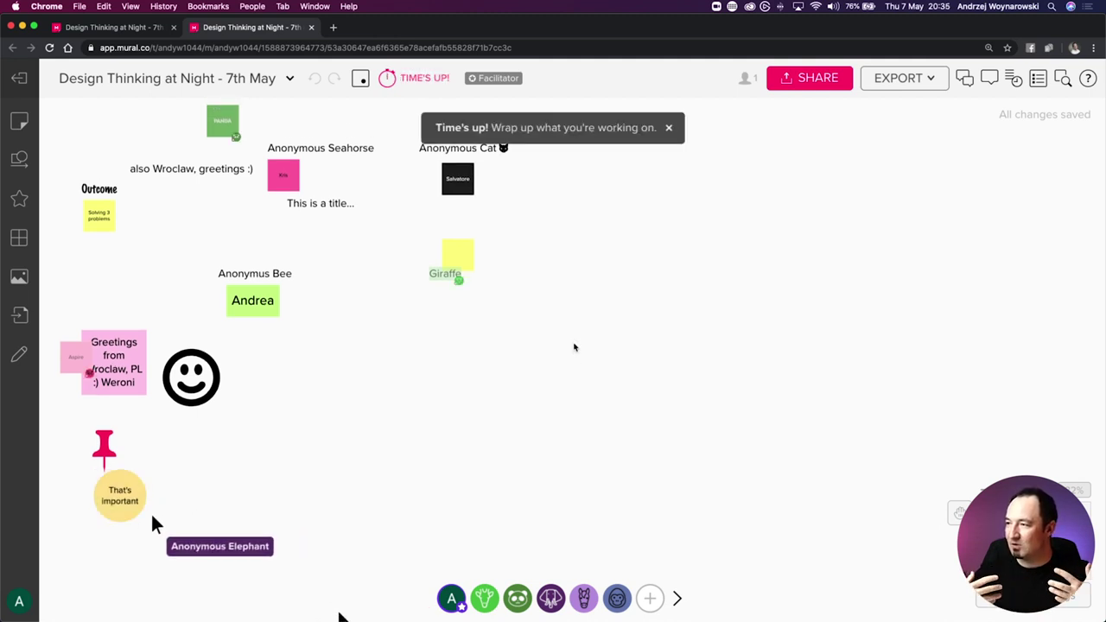
Review the facilitator superpowers available from the facilitator's own avatar, without applying any of them
{"action": "right_click", "coordinate": [587, 339]}
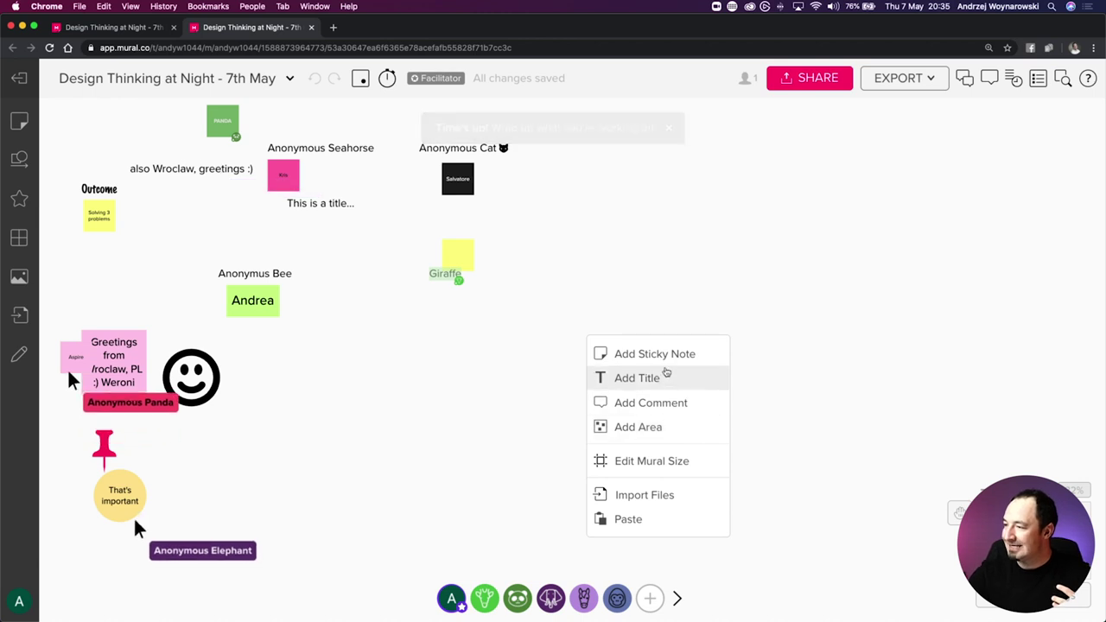
{"action": "left_click", "coordinate": [545, 365]}
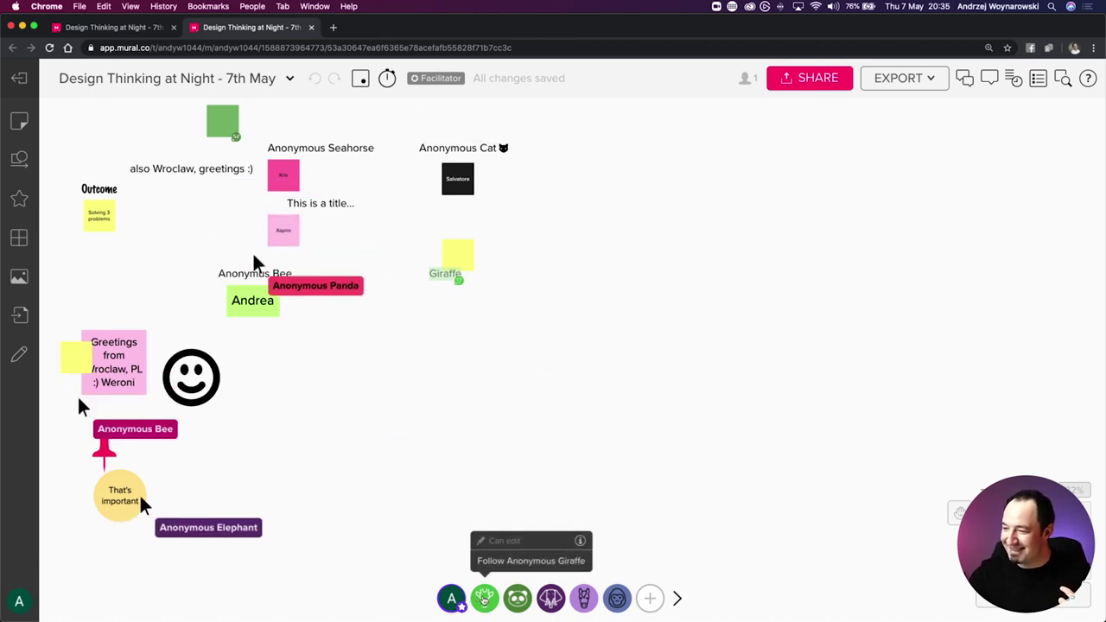
{"action": "left_click", "coordinate": [451, 598]}
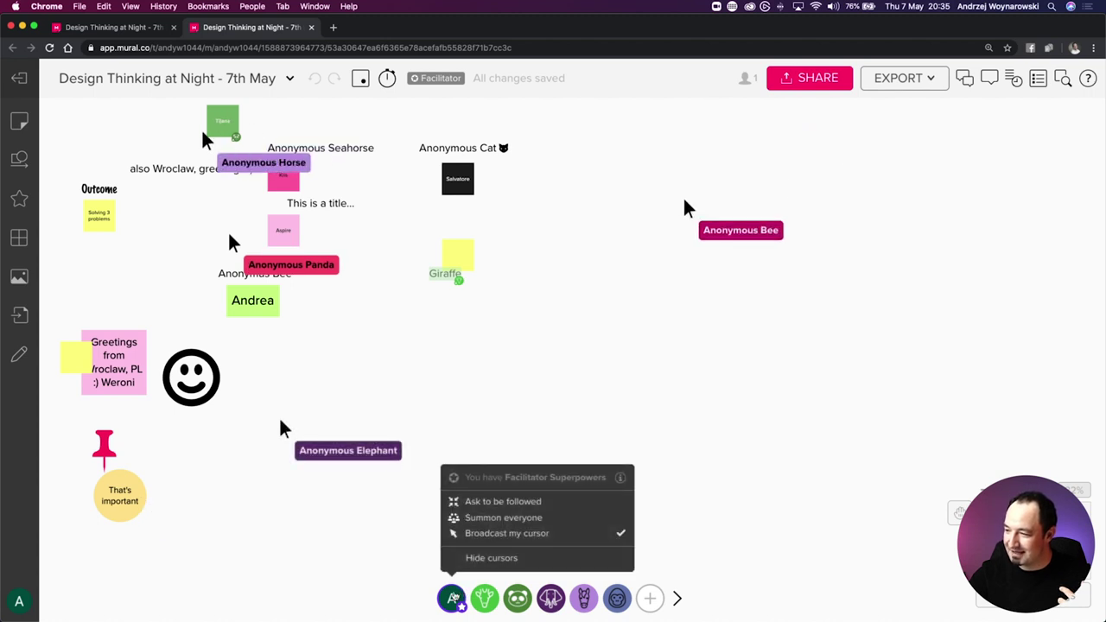
{"action": "left_click", "coordinate": [365, 538]}
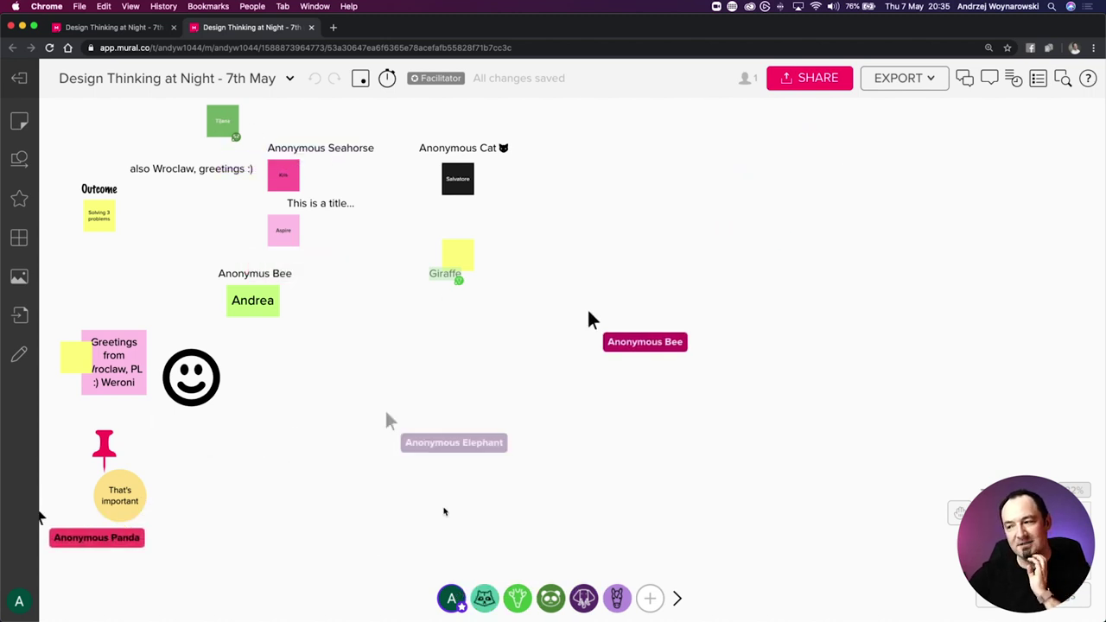
{"action": "left_click", "coordinate": [458, 605]}
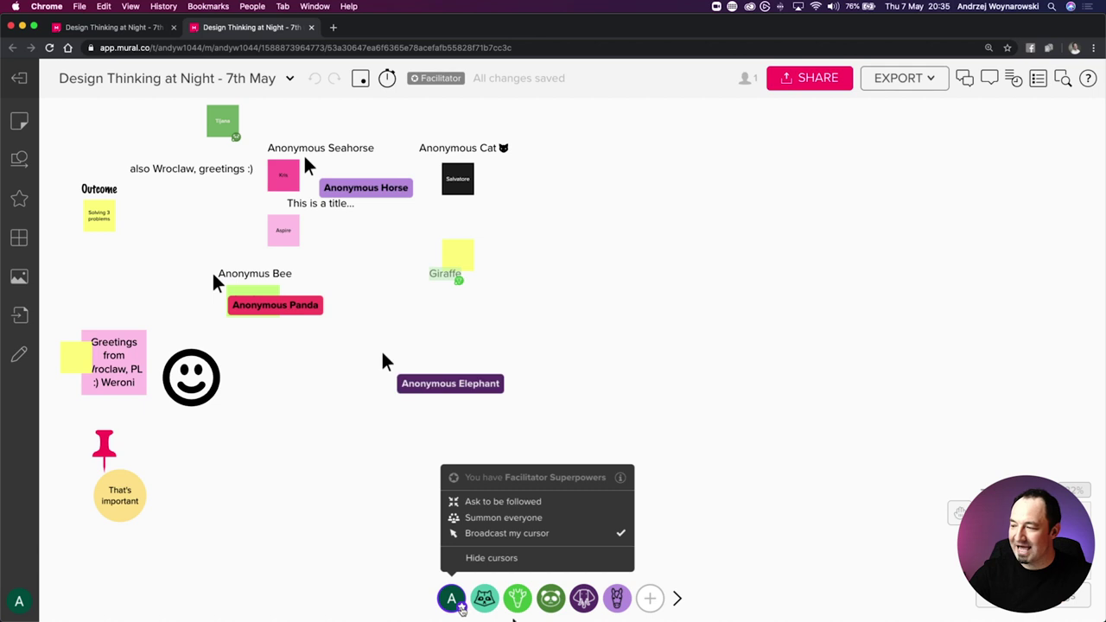
{"action": "left_click", "coordinate": [374, 588]}
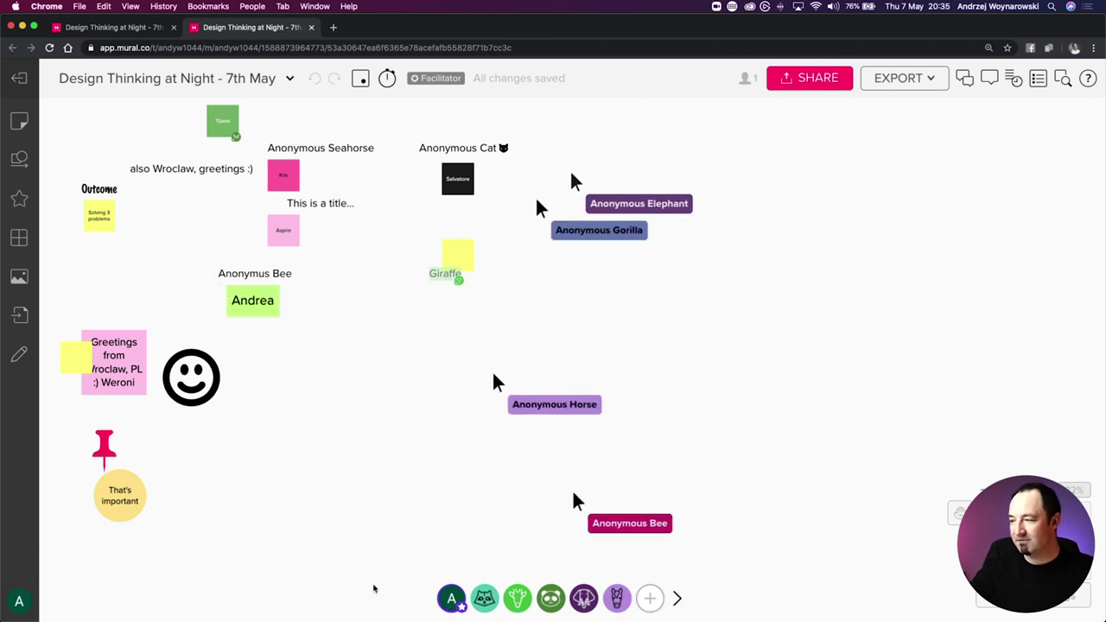
{"action": "left_click", "coordinate": [451, 598]}
{"action": "left_click", "coordinate": [377, 557]}
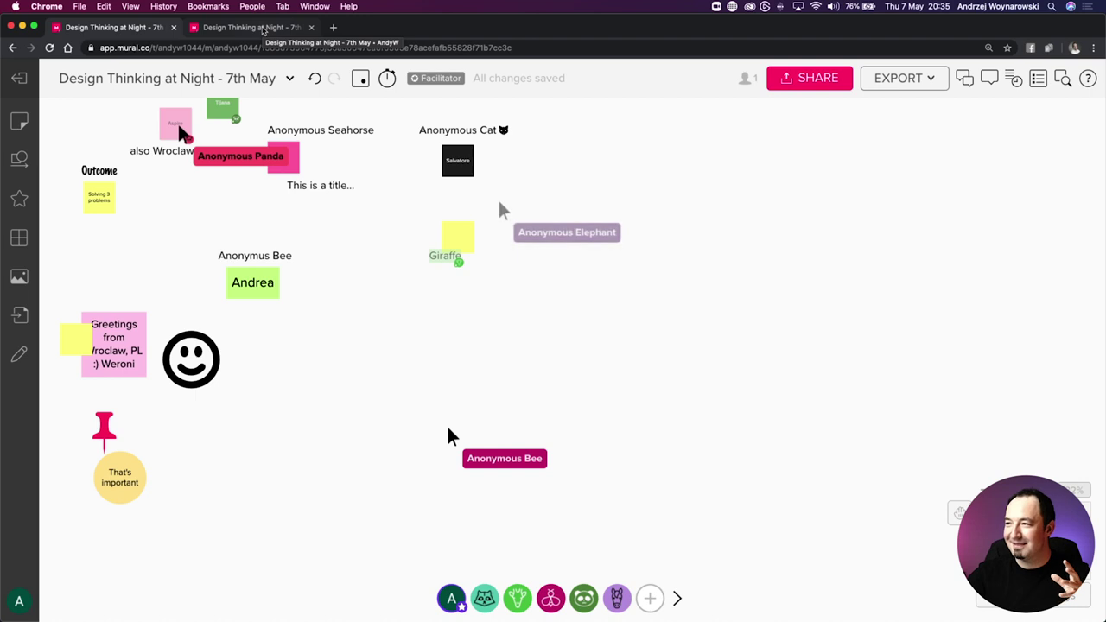
Close the duplicate tab of the mural and look over the participants' titles and notes on the remaining board
{"action": "left_click", "coordinate": [302, 28]}
{"action": "left_click", "coordinate": [310, 28]}
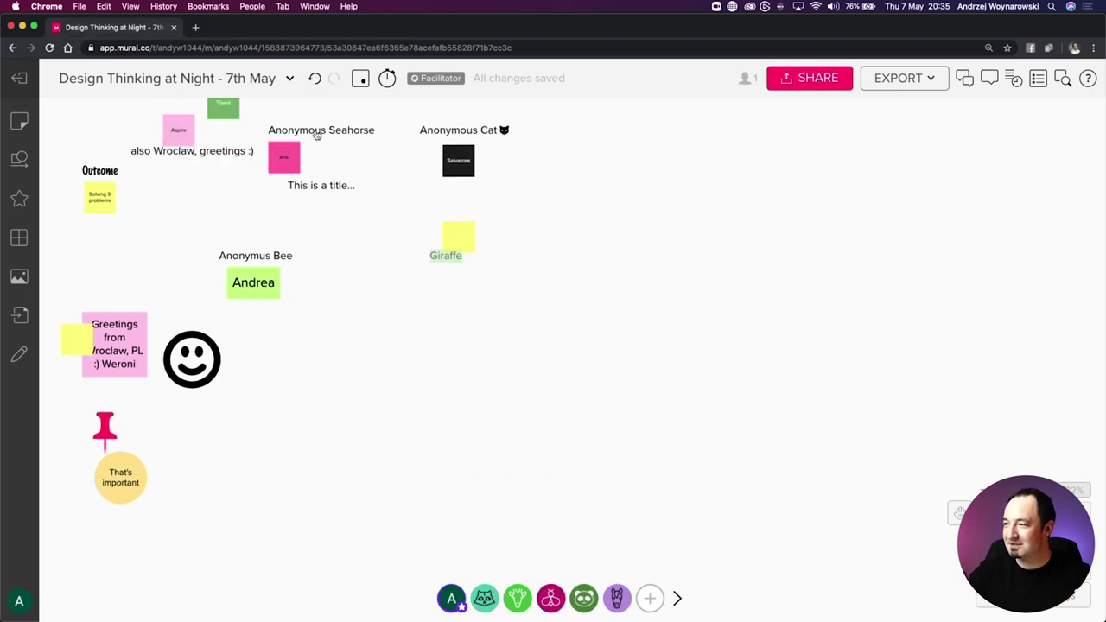
{"action": "scroll", "coordinate": [427, 168], "scroll_direction": "up", "scroll_amount": 3}
{"action": "scroll", "coordinate": [422, 163], "scroll_direction": "left", "scroll_amount": 6}
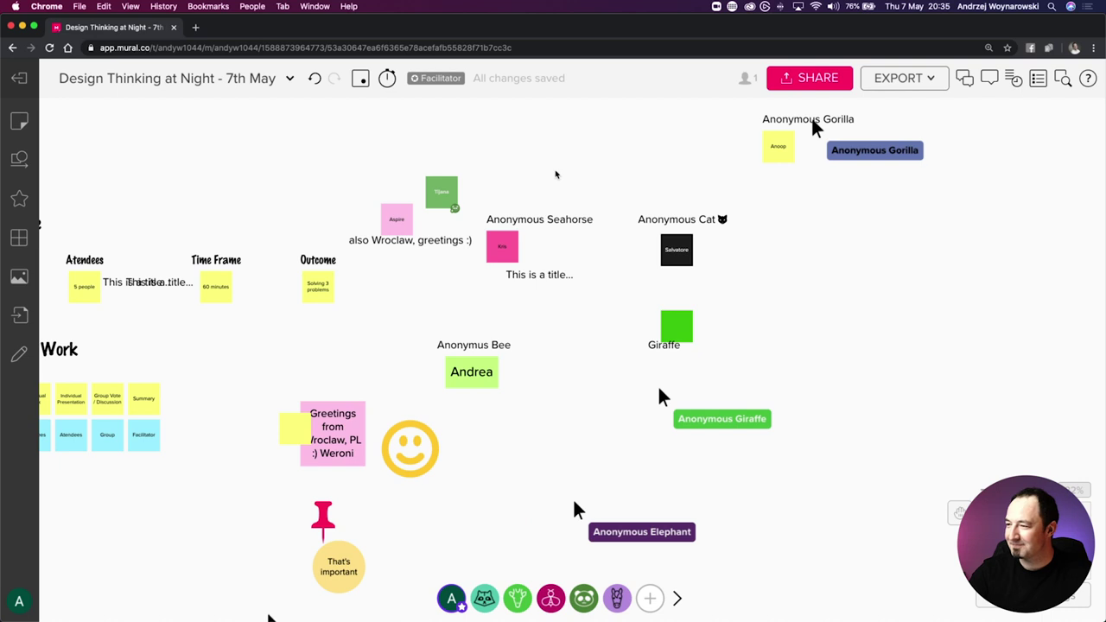
{"action": "scroll", "coordinate": [547, 174], "scroll_direction": "down", "scroll_amount": 5}
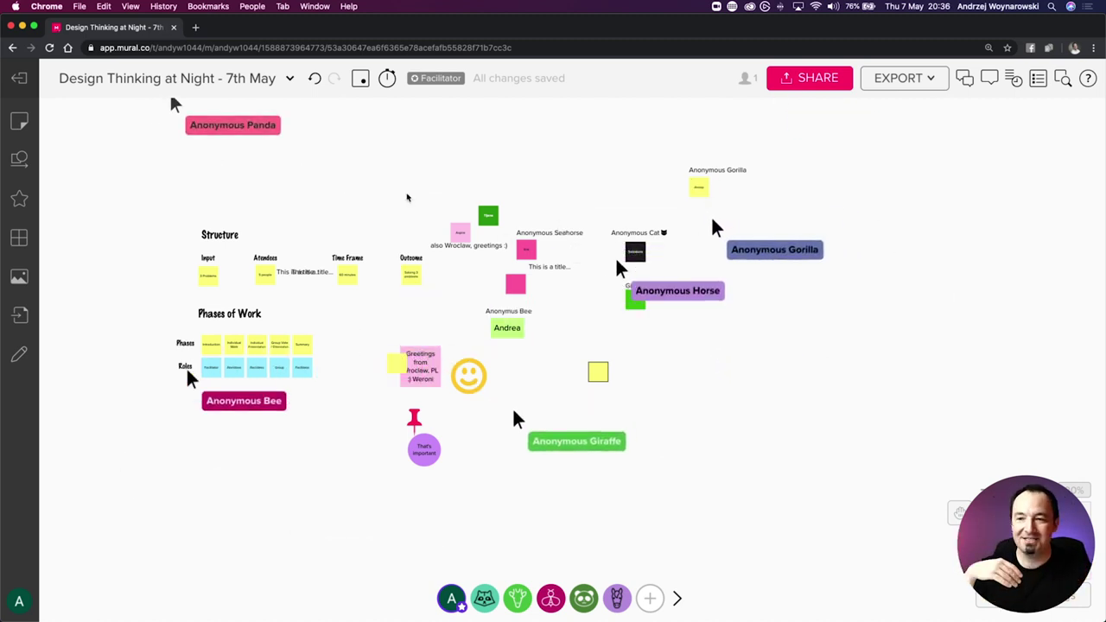
{"action": "key", "text": "plus"}
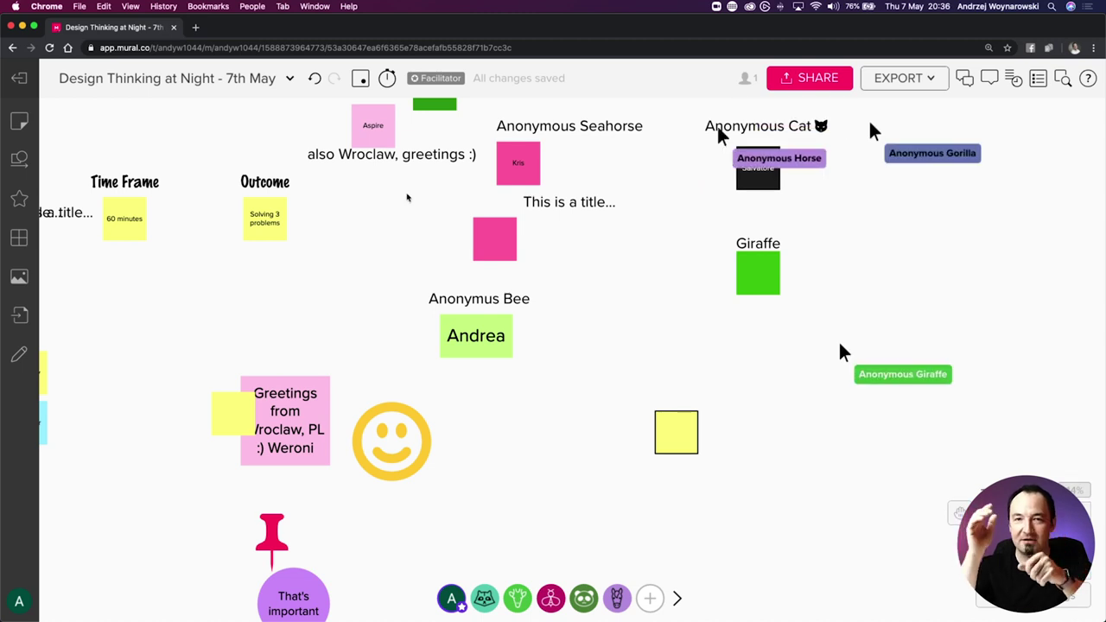
Set the countdown timer to 01:00 and start it for the participants
{"action": "left_click", "coordinate": [387, 79]}
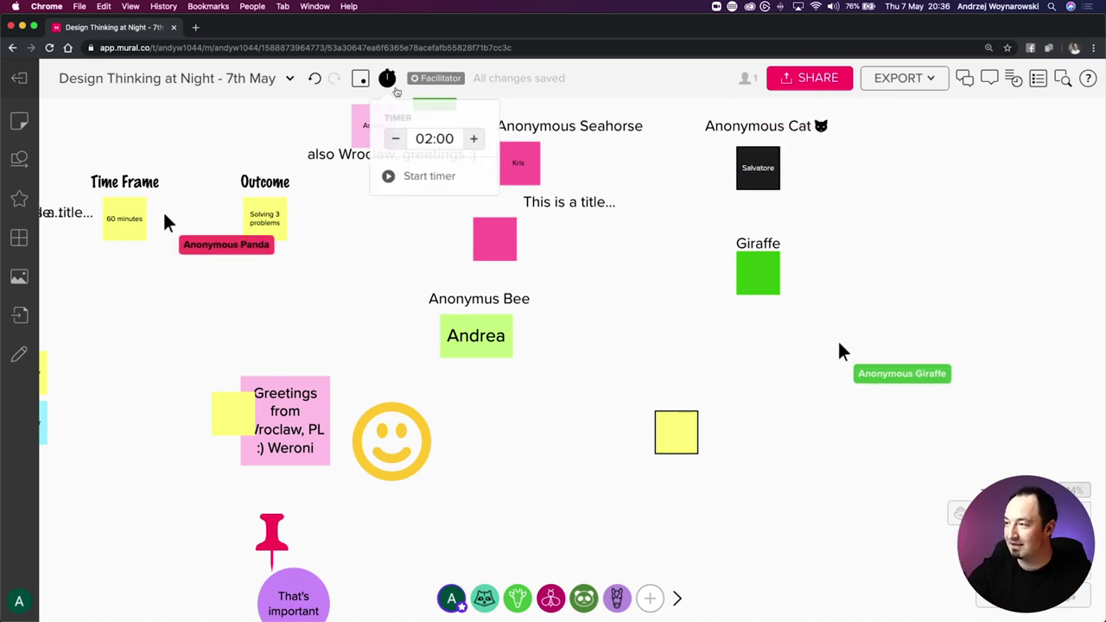
{"action": "left_click", "coordinate": [395, 138]}
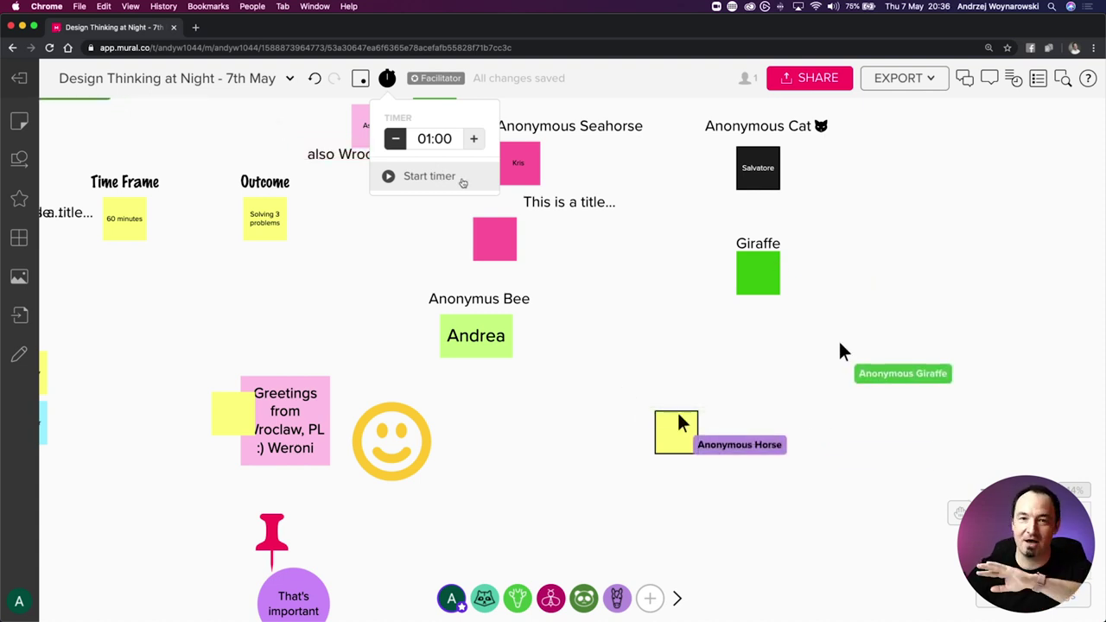
{"action": "left_click", "coordinate": [462, 179]}
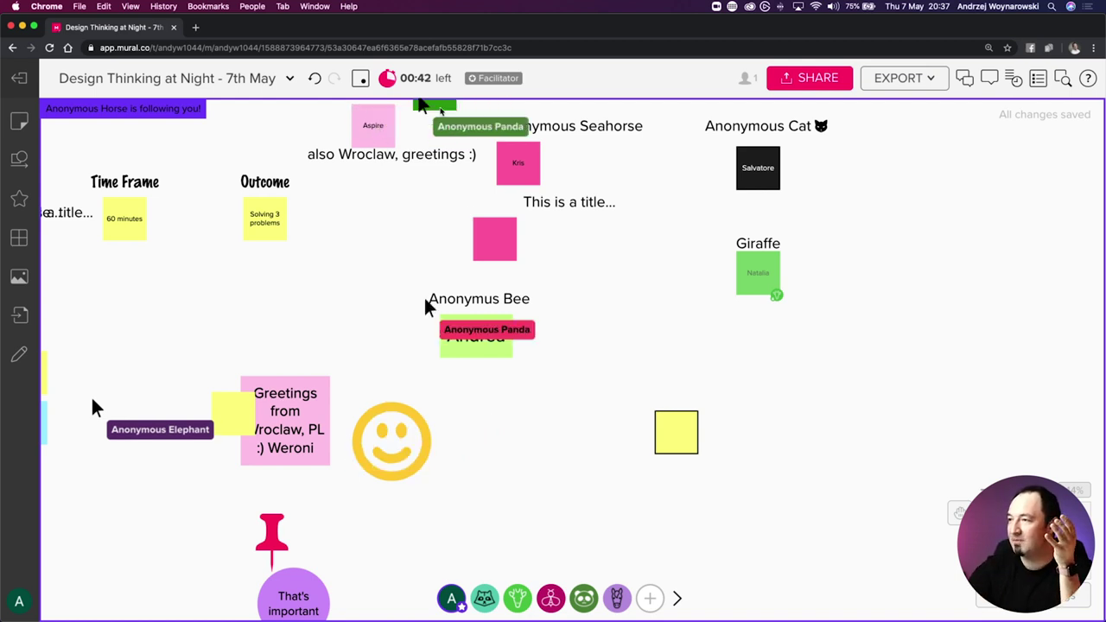
Summon everyone to the facilitator's view and lead them past the Structure and Phases of Work sections to the participants' notes
{"action": "left_click", "coordinate": [451, 598]}
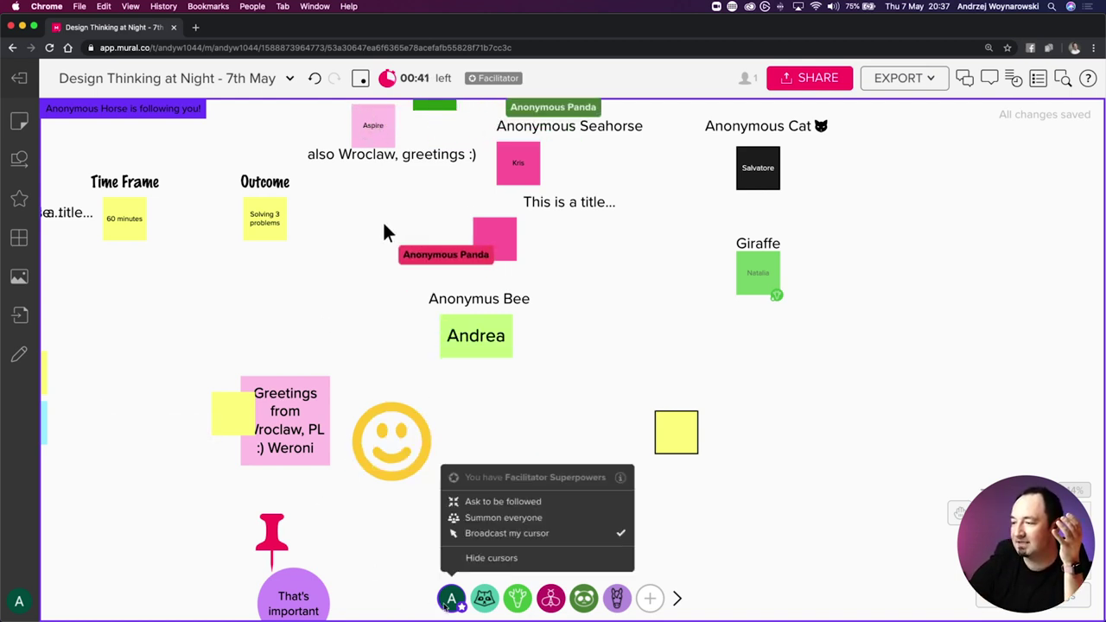
{"action": "left_click", "coordinate": [497, 517]}
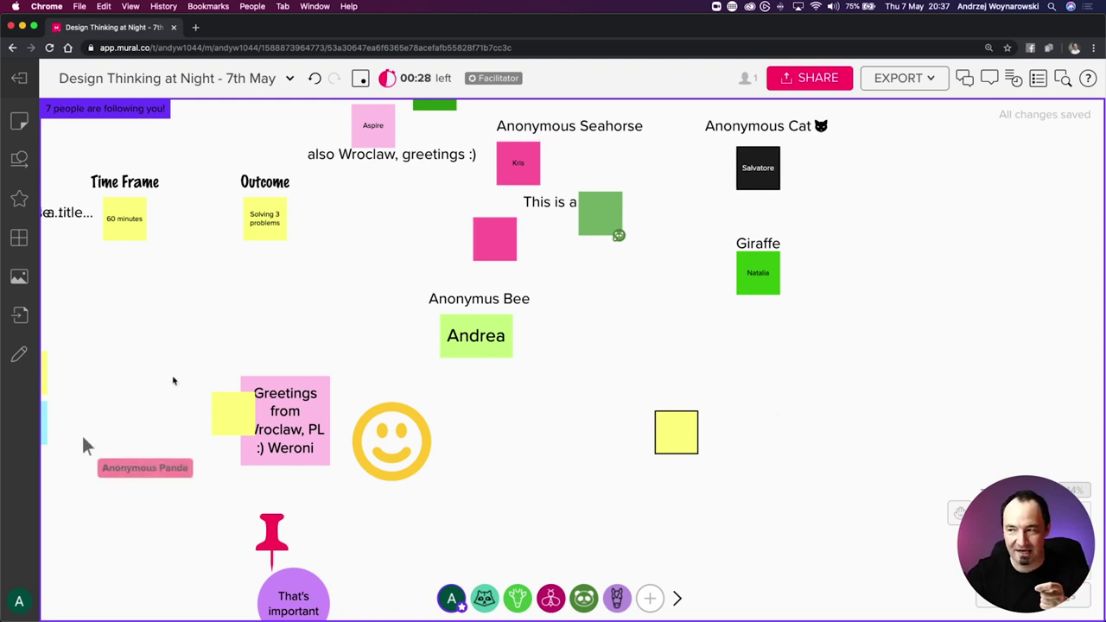
{"action": "scroll", "coordinate": [180, 375], "scroll_direction": "left", "scroll_amount": 5}
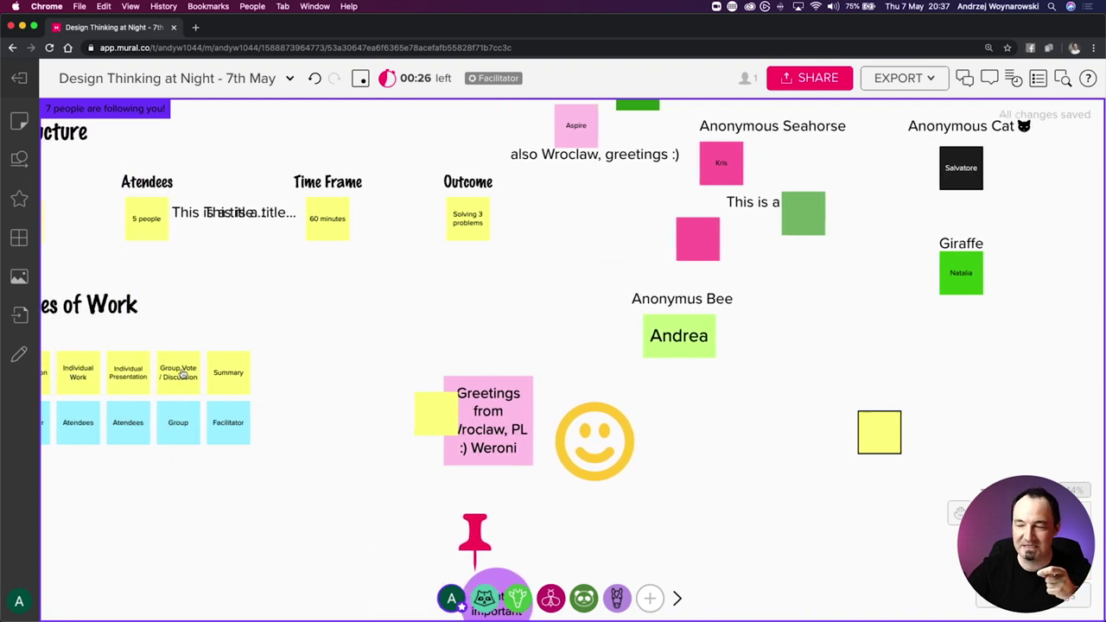
{"action": "scroll", "coordinate": [181, 375], "scroll_direction": "left", "scroll_amount": 5}
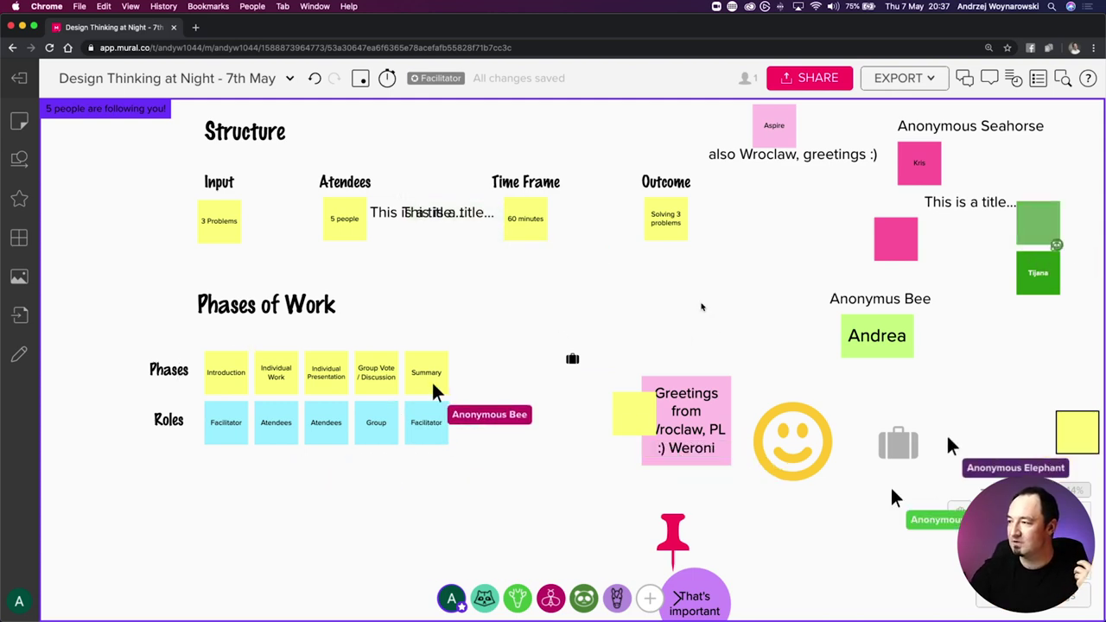
{"action": "scroll", "coordinate": [702, 306], "scroll_direction": "right", "scroll_amount": 5}
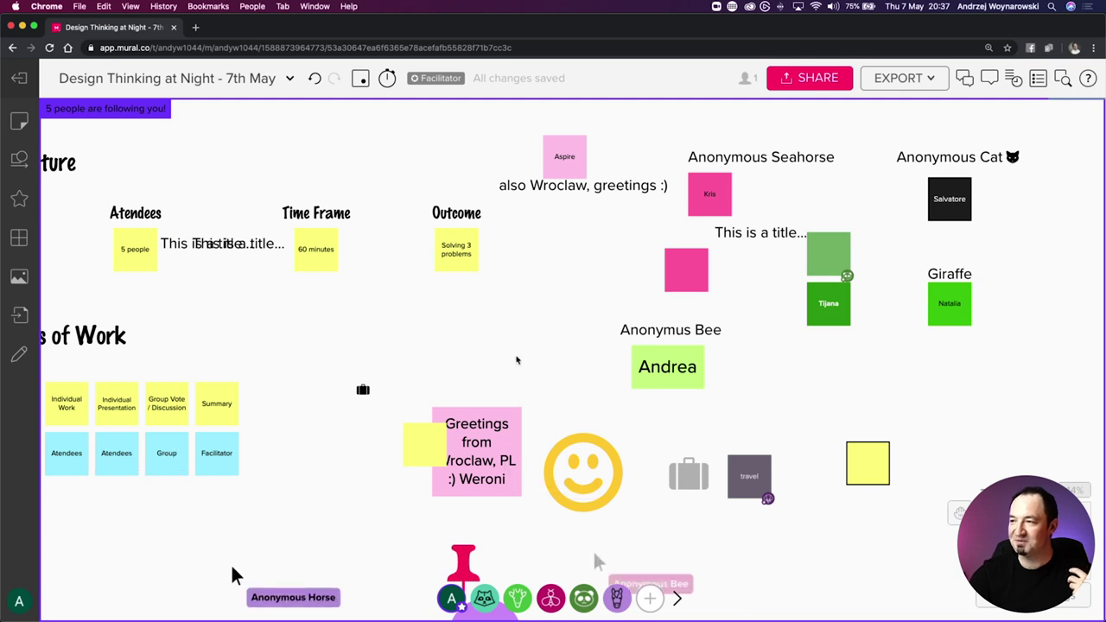
{"action": "scroll", "coordinate": [506, 354], "scroll_direction": "up", "scroll_amount": 2}
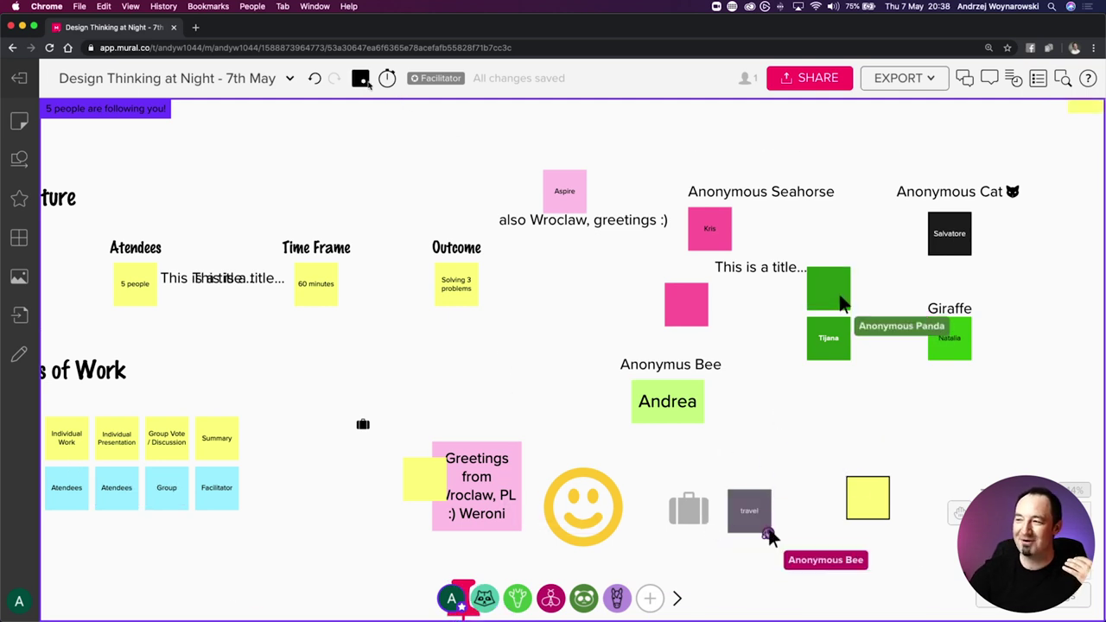
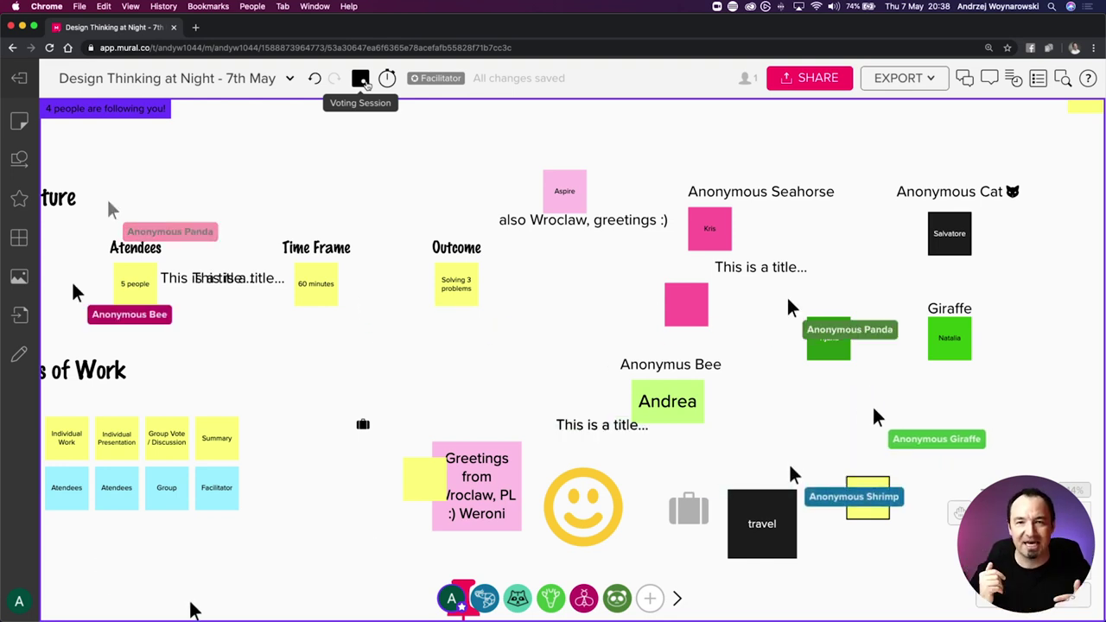
Set up a new voting session with 3 votes per person
{"action": "left_click", "coordinate": [362, 79]}
{"action": "left_click", "coordinate": [451, 119]}
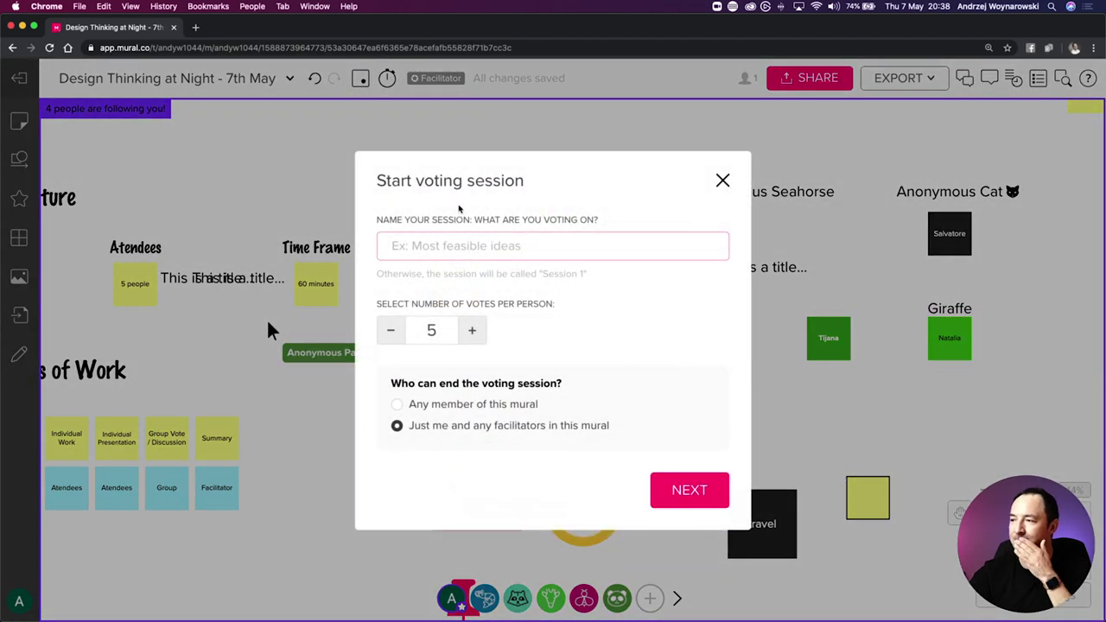
{"action": "left_click", "coordinate": [391, 329]}
{"action": "left_click", "coordinate": [390, 329]}
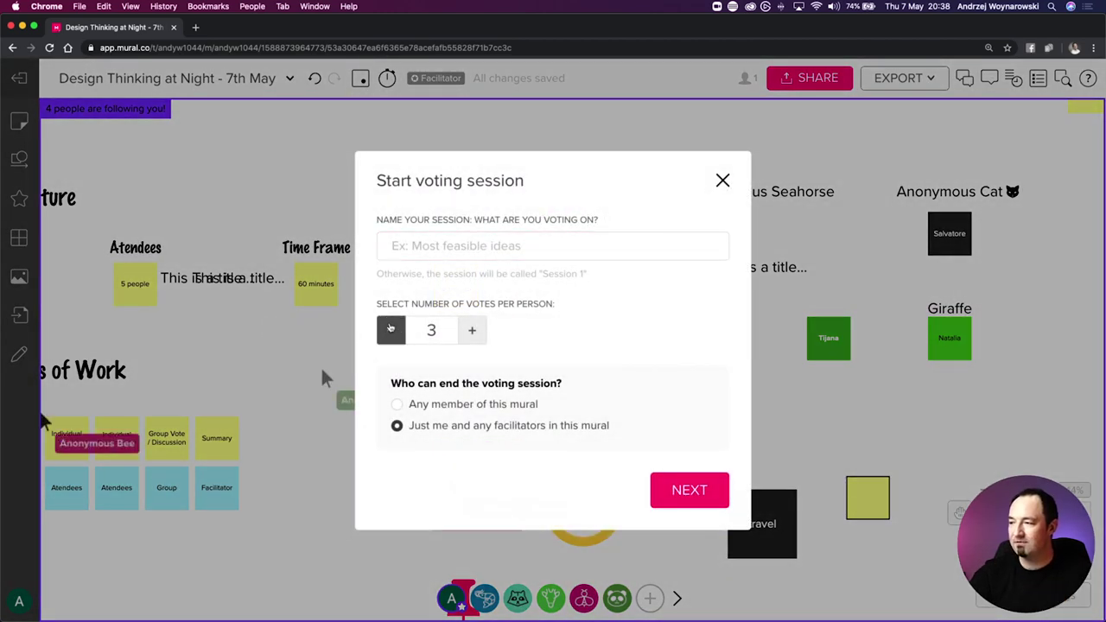
Name the voting session "Favorite animal" and begin voting
{"action": "left_click", "coordinate": [428, 245]}
{"action": "type", "text": "Favotri"}
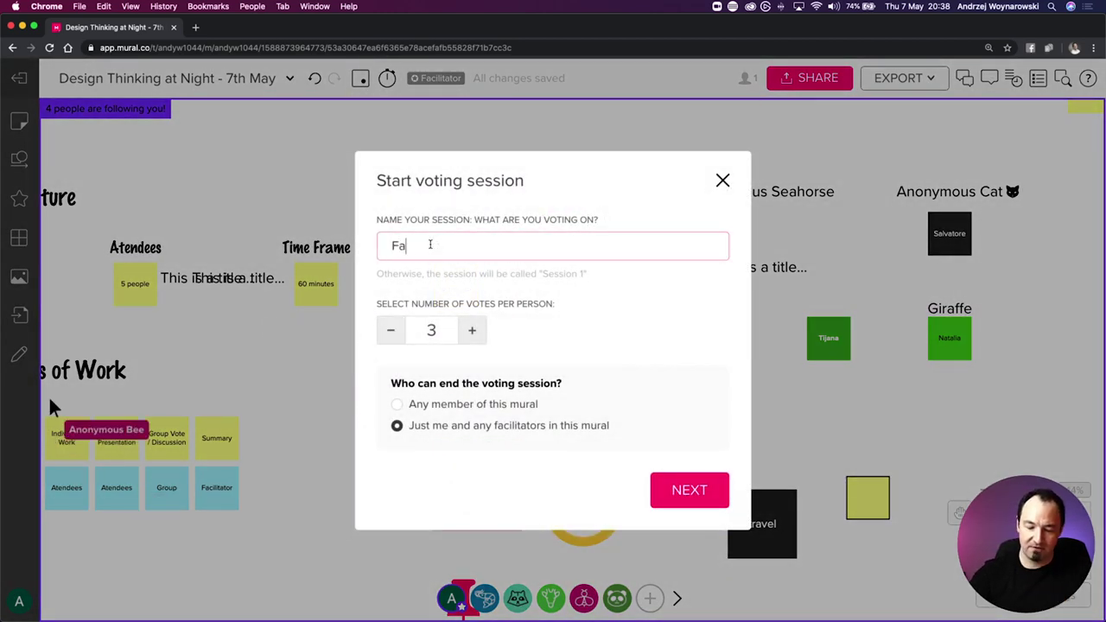
{"action": "key", "text": "BackSpace"}
{"action": "key", "text": "BackSpace"}
{"action": "key", "text": "BackSpace"}
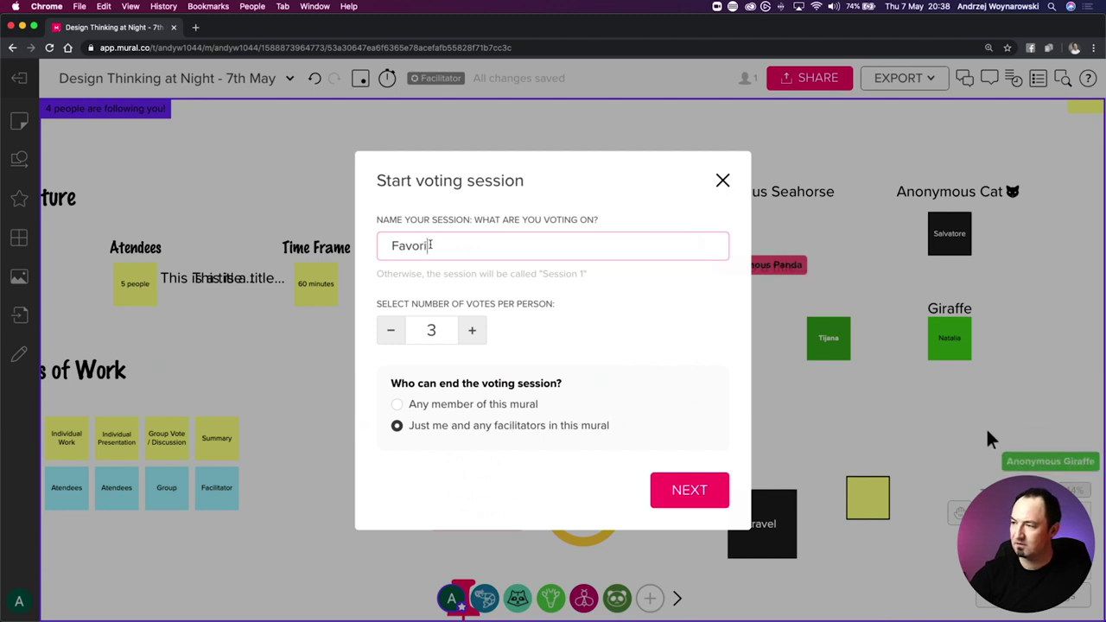
{"action": "type", "text": "rite animal"}
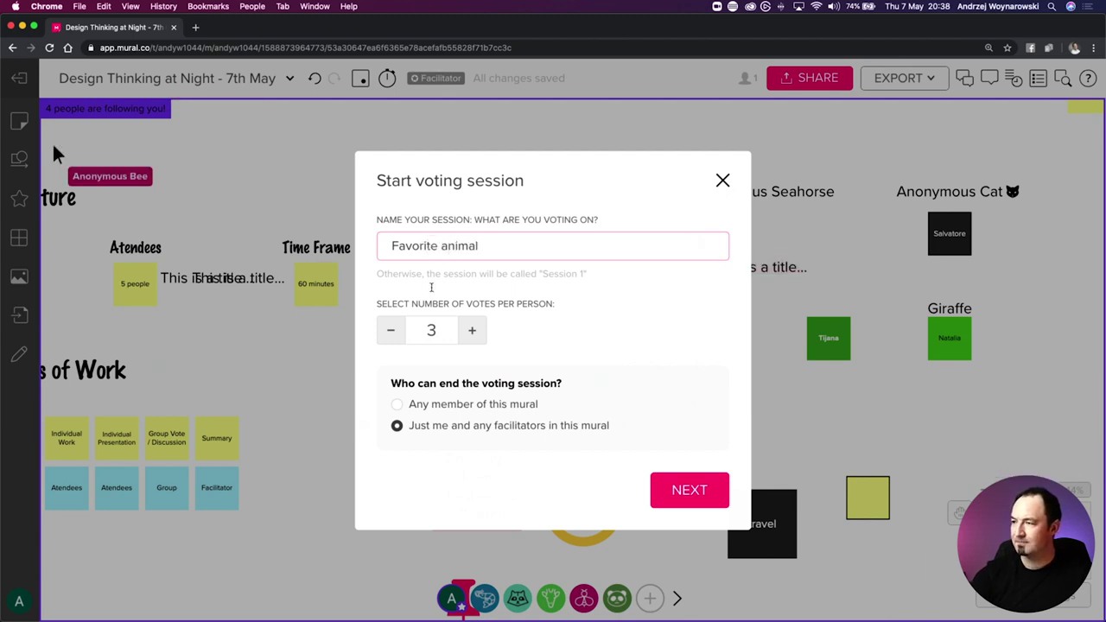
{"action": "left_click", "coordinate": [690, 490]}
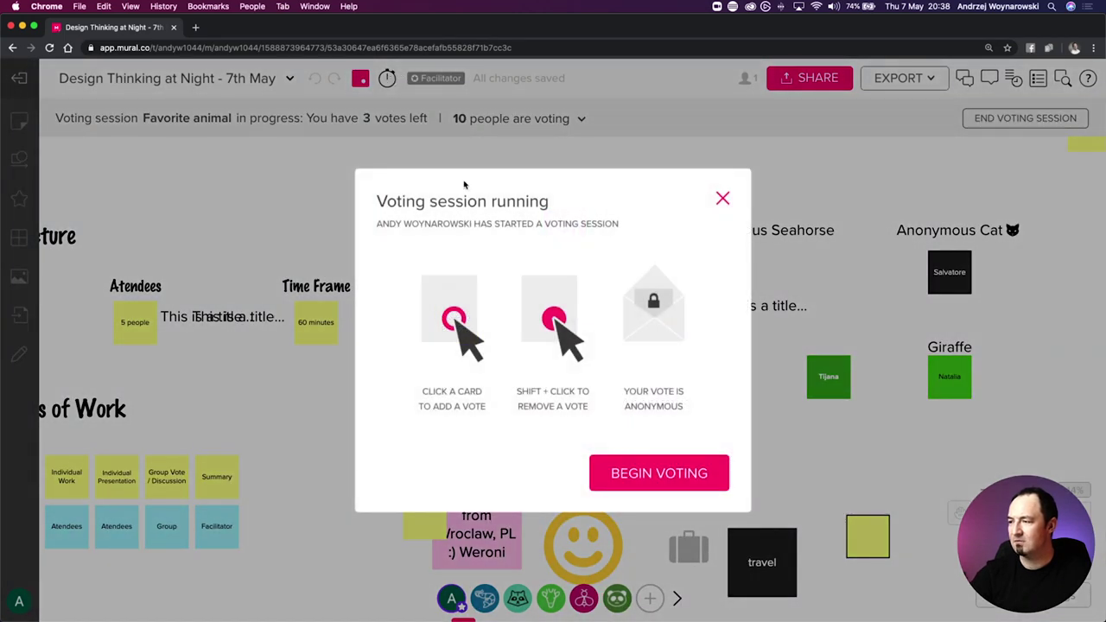
{"action": "left_click", "coordinate": [658, 472]}
Start a 01:00 countdown for the vote and check how many votes each participant has left
{"action": "left_click", "coordinate": [387, 77]}
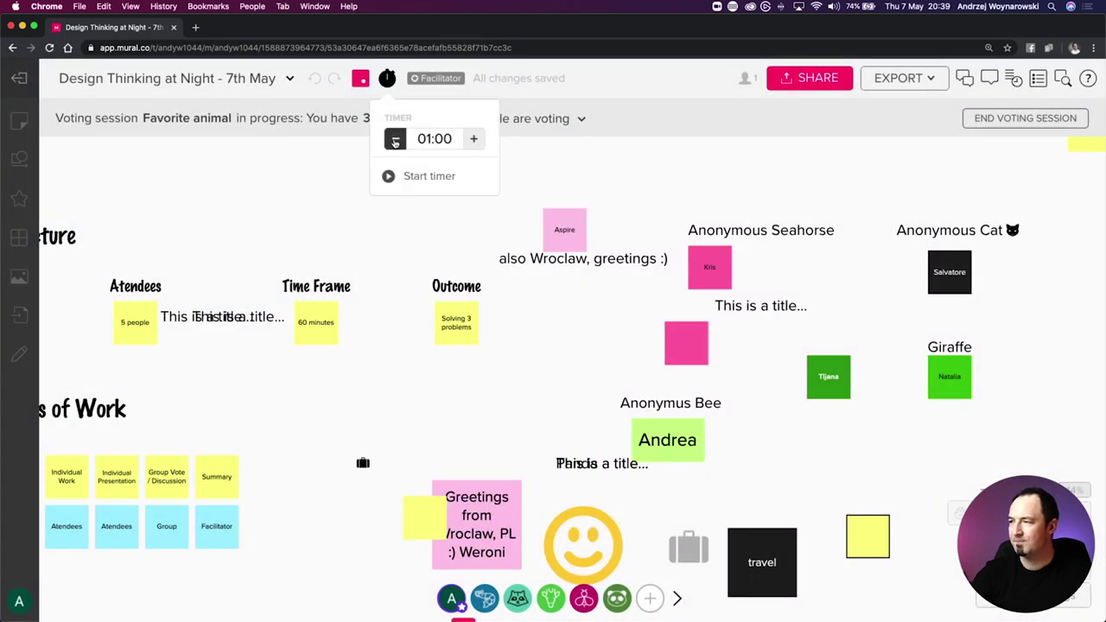
{"action": "left_click", "coordinate": [430, 175]}
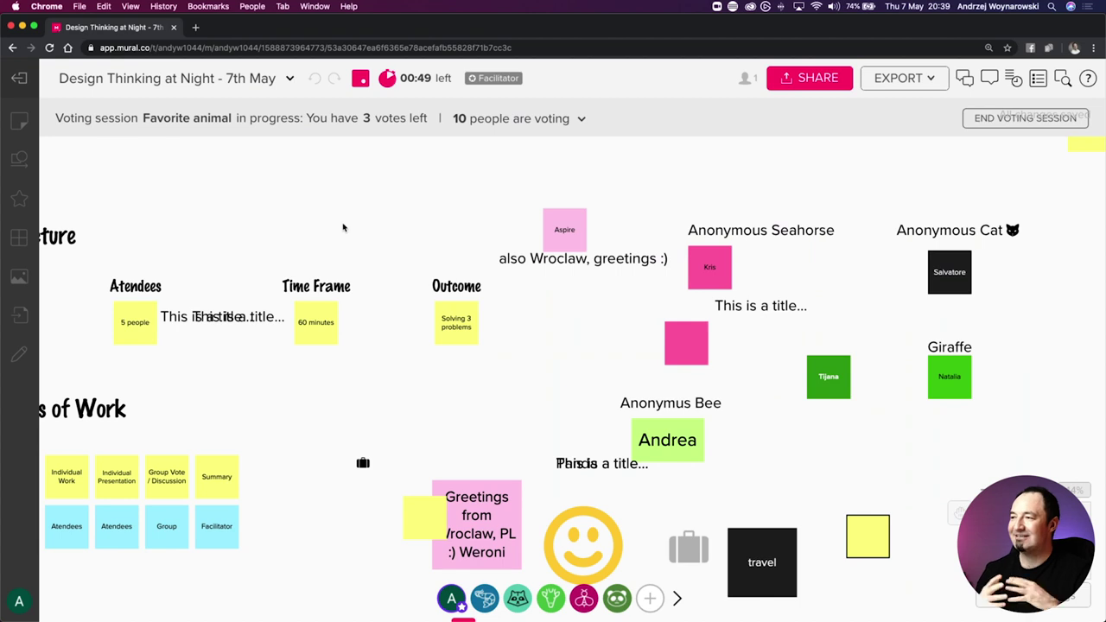
{"action": "left_click", "coordinate": [578, 120]}
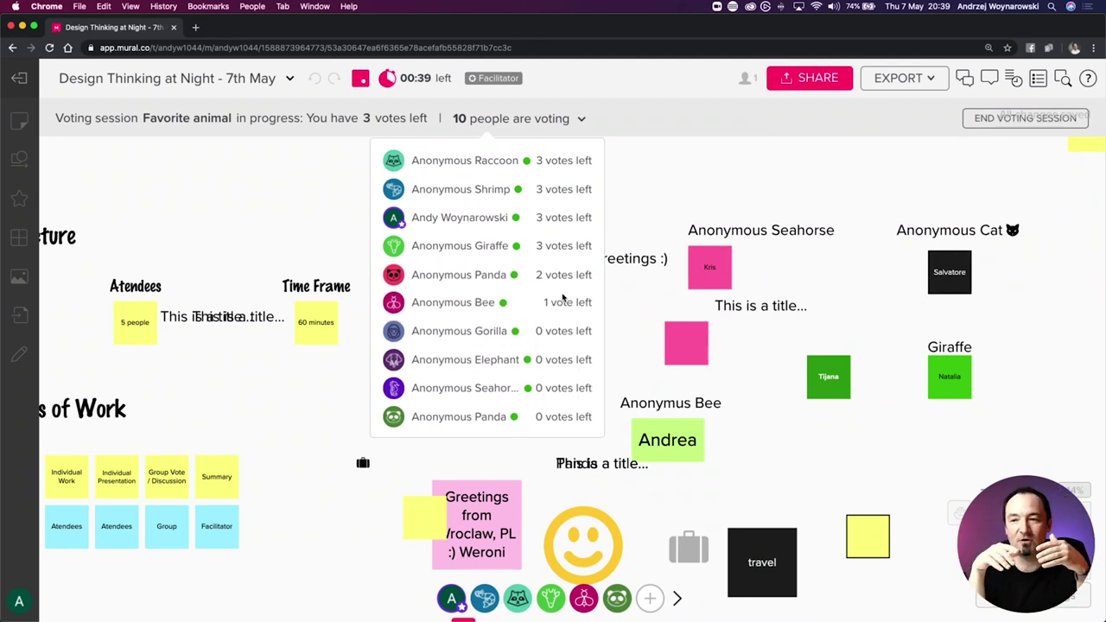
Cast one vote each on the pink note under Anonymous Seahorse, the dark green note, and the green note under Giraffe
{"action": "left_click", "coordinate": [723, 275]}
{"action": "left_click", "coordinate": [839, 379]}
{"action": "left_click", "coordinate": [952, 385]}
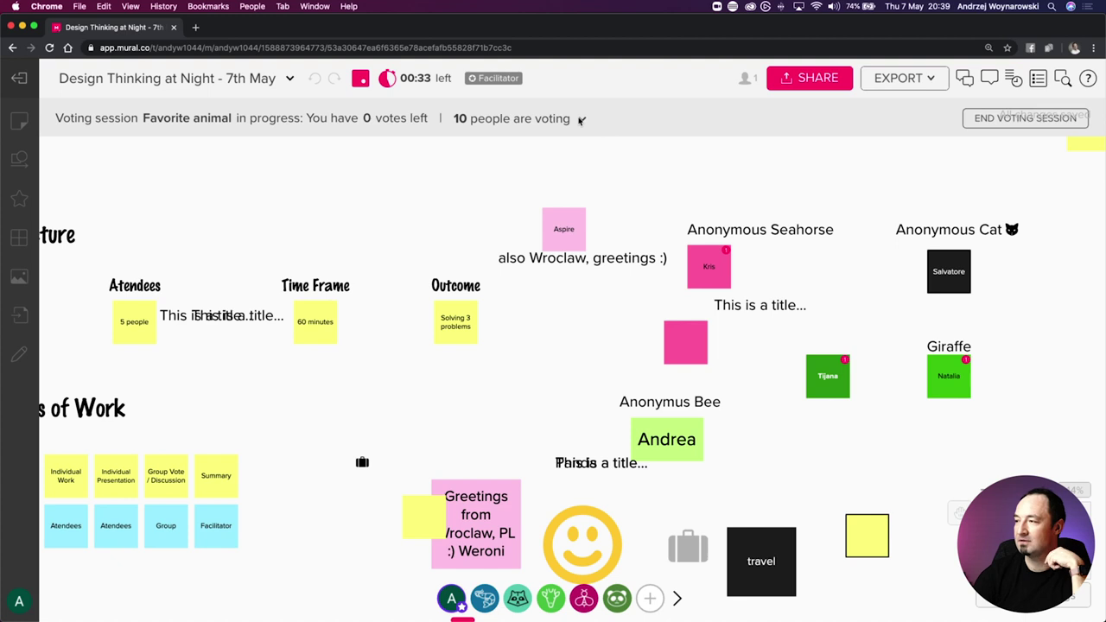
Check the participants' remaining votes and look over the board while the countdown runs out
{"action": "left_click", "coordinate": [581, 120]}
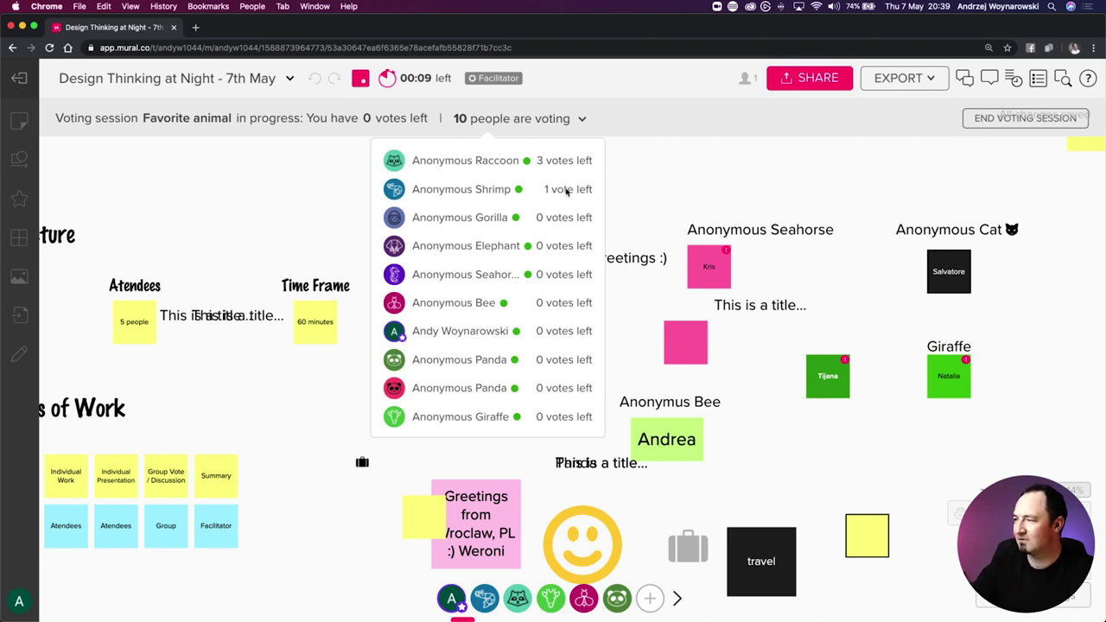
{"action": "scroll", "coordinate": [669, 382], "scroll_direction": "down", "scroll_amount": 5}
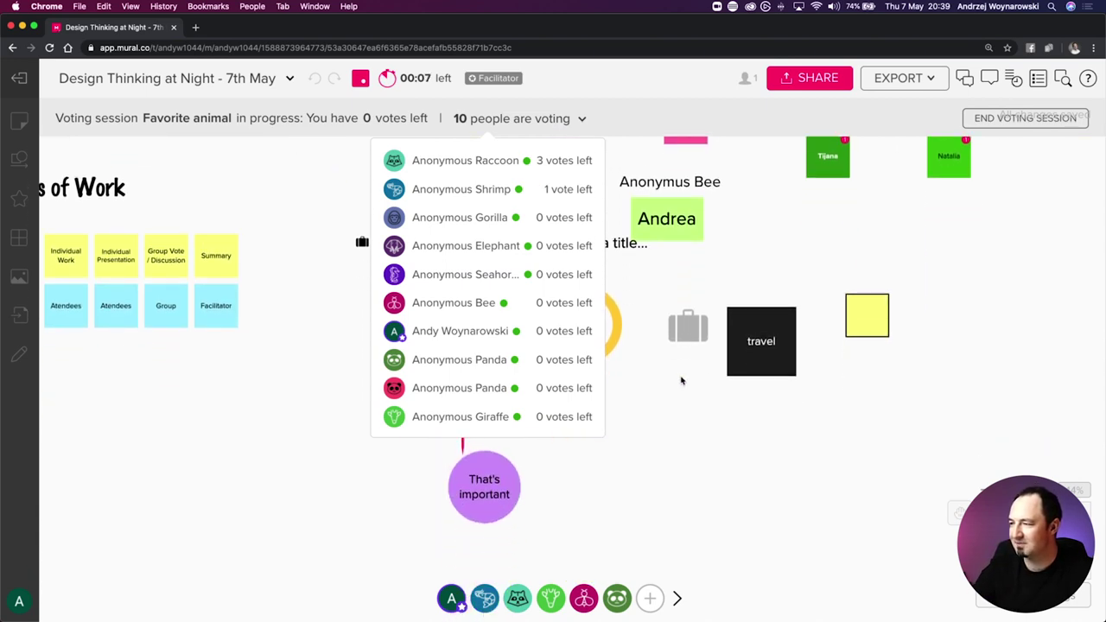
{"action": "scroll", "coordinate": [682, 378], "scroll_direction": "left", "scroll_amount": 3}
{"action": "scroll", "coordinate": [682, 378], "scroll_direction": "up", "scroll_amount": 2}
{"action": "scroll", "coordinate": [682, 377], "scroll_direction": "up", "scroll_amount": 5}
{"action": "scroll", "coordinate": [682, 378], "scroll_direction": "left", "scroll_amount": 1}
{"action": "scroll", "coordinate": [682, 377], "scroll_direction": "down", "scroll_amount": 2}
{"action": "scroll", "coordinate": [682, 378], "scroll_direction": "right", "scroll_amount": 3}
{"action": "scroll", "coordinate": [830, 458], "scroll_direction": "right", "scroll_amount": 1}
{"action": "scroll", "coordinate": [815, 455], "scroll_direction": "right", "scroll_amount": 2}
{"action": "scroll", "coordinate": [815, 453], "scroll_direction": "down", "scroll_amount": 1}
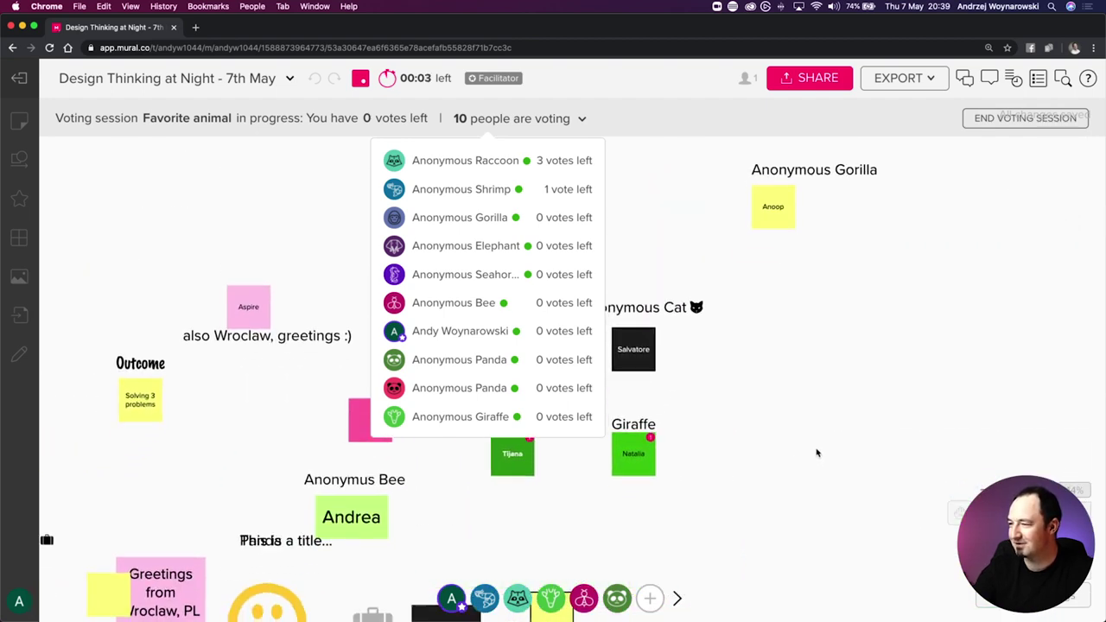
{"action": "scroll", "coordinate": [816, 452], "scroll_direction": "left", "scroll_amount": 3}
{"action": "scroll", "coordinate": [816, 452], "scroll_direction": "left", "scroll_amount": 1}
{"action": "scroll", "coordinate": [813, 447], "scroll_direction": "down", "scroll_amount": 5}
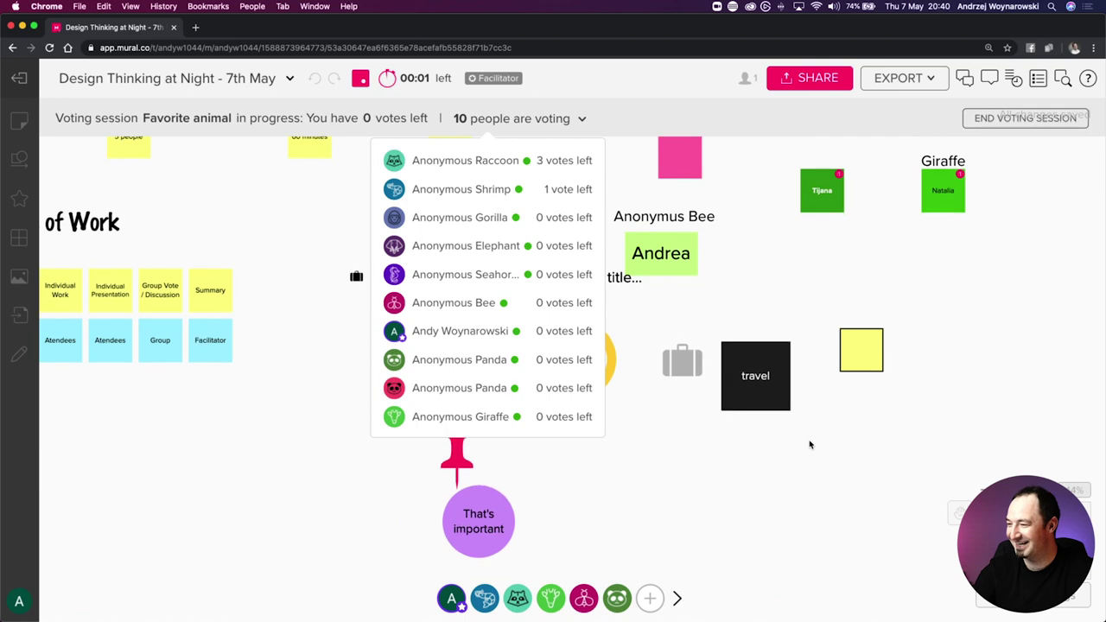
{"action": "scroll", "coordinate": [810, 445], "scroll_direction": "left", "scroll_amount": 1}
{"action": "scroll", "coordinate": [810, 445], "scroll_direction": "left", "scroll_amount": 1}
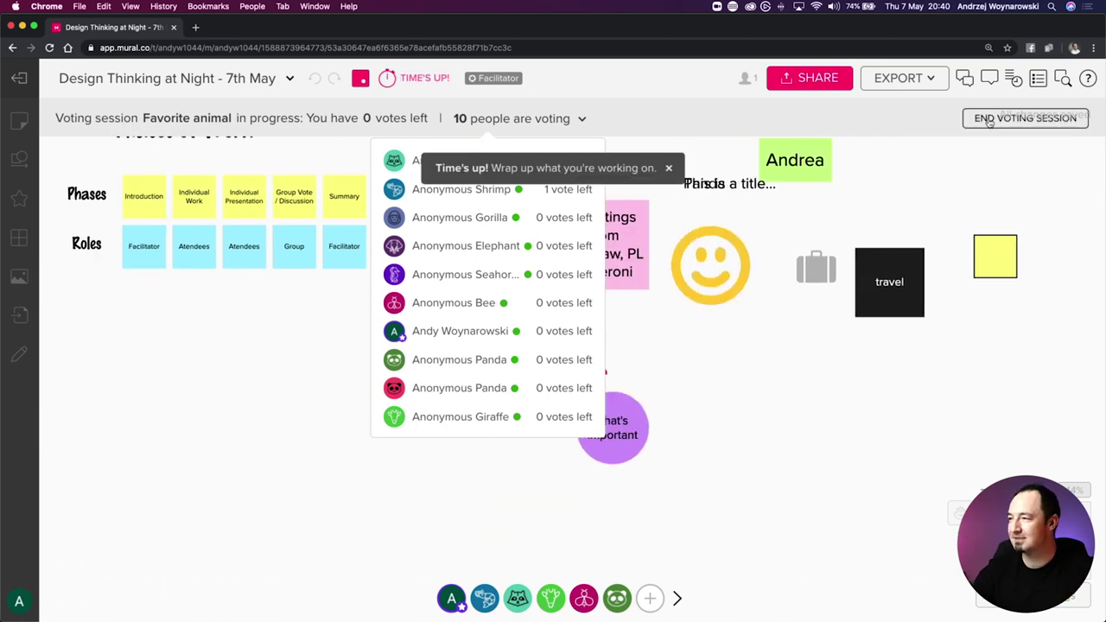
End the "Favorite animal" voting session and show its results
{"action": "left_click", "coordinate": [990, 120]}
{"action": "left_click", "coordinate": [691, 380]}
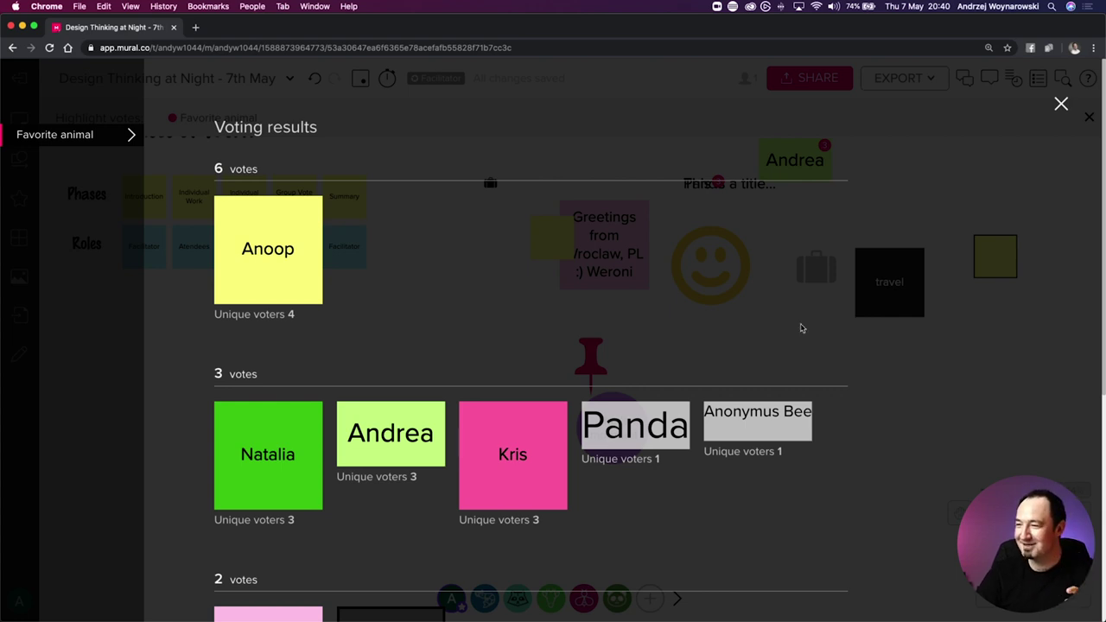
Review the Favorite animal voting results down to the items with one vote, and close the results
{"action": "scroll", "coordinate": [261, 241], "scroll_direction": "down", "scroll_amount": 1}
{"action": "scroll", "coordinate": [903, 306], "scroll_direction": "down", "scroll_amount": 3}
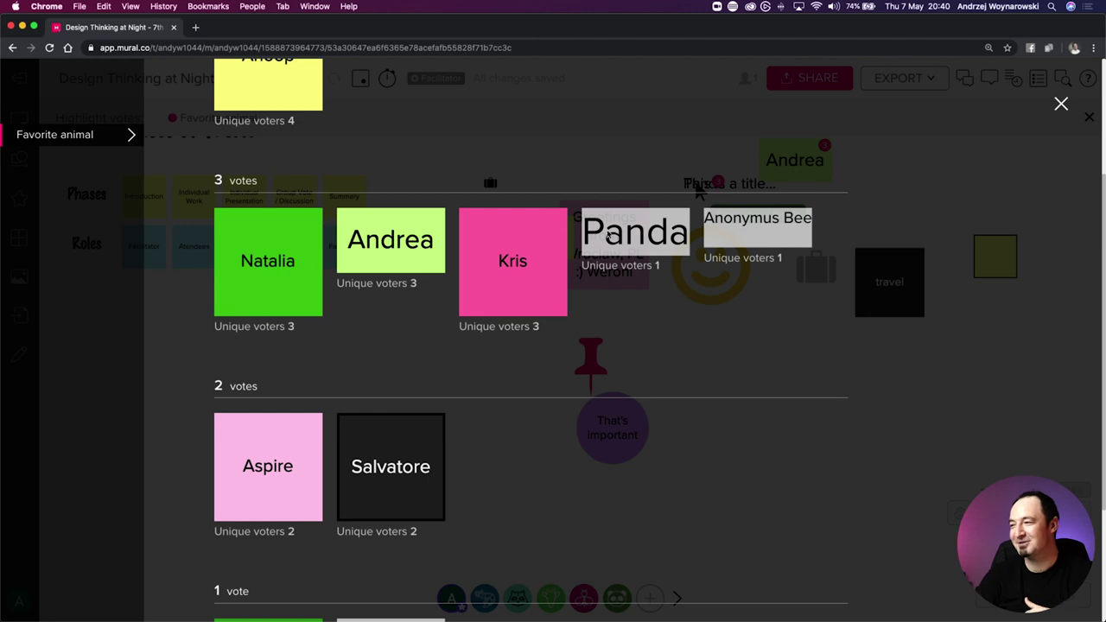
{"action": "scroll", "coordinate": [280, 294], "scroll_direction": "down", "scroll_amount": 2}
{"action": "scroll", "coordinate": [399, 378], "scroll_direction": "down", "scroll_amount": 1}
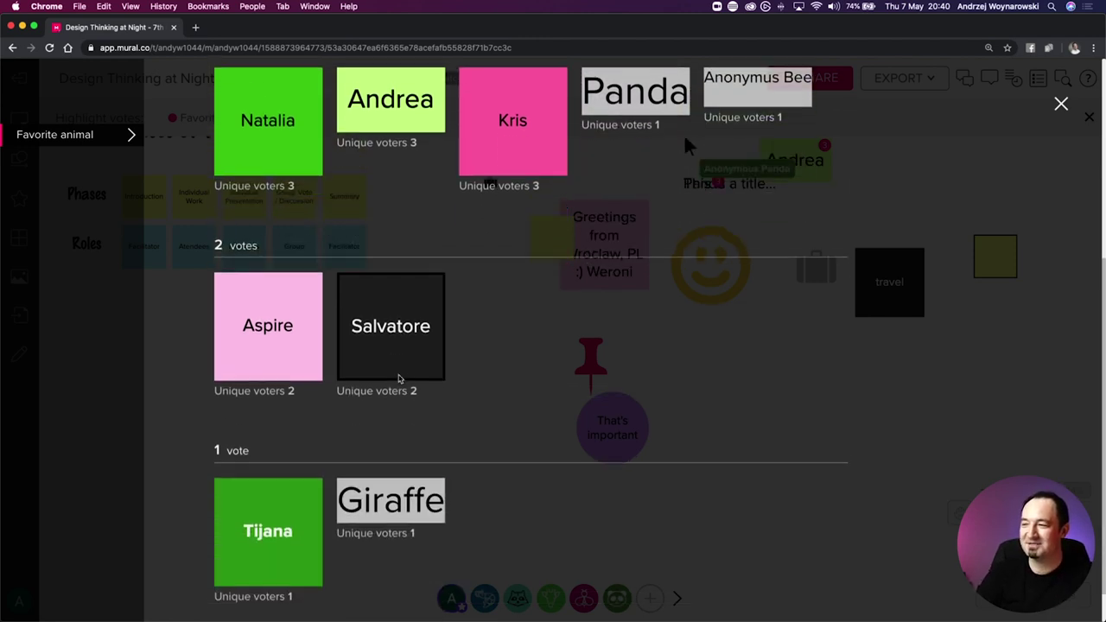
{"action": "scroll", "coordinate": [562, 379], "scroll_direction": "down", "scroll_amount": 1}
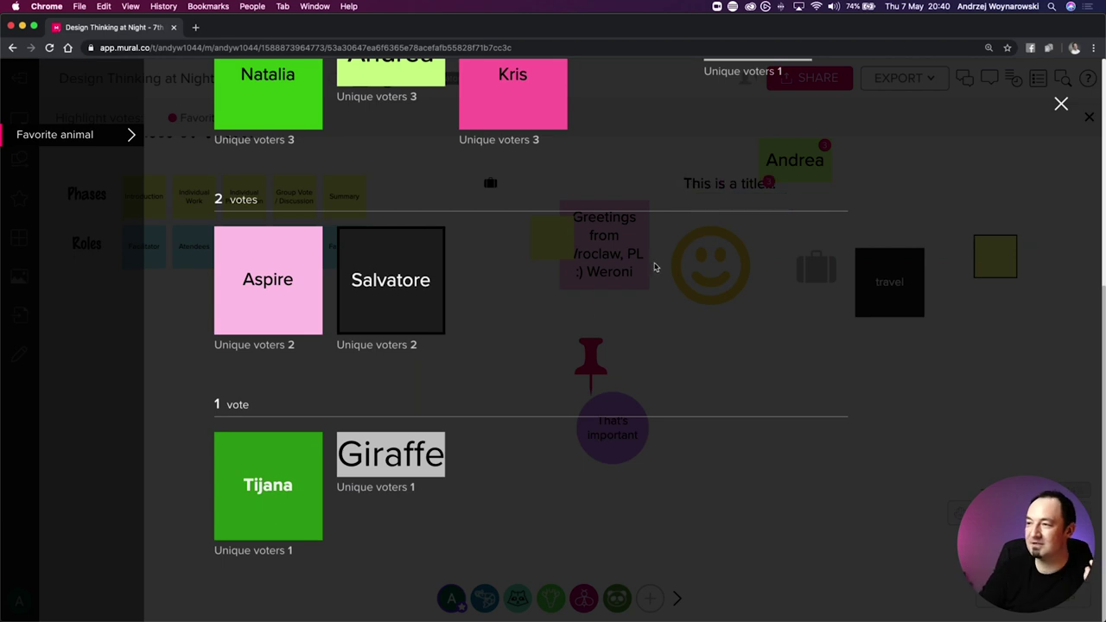
{"action": "left_click", "coordinate": [1060, 104]}
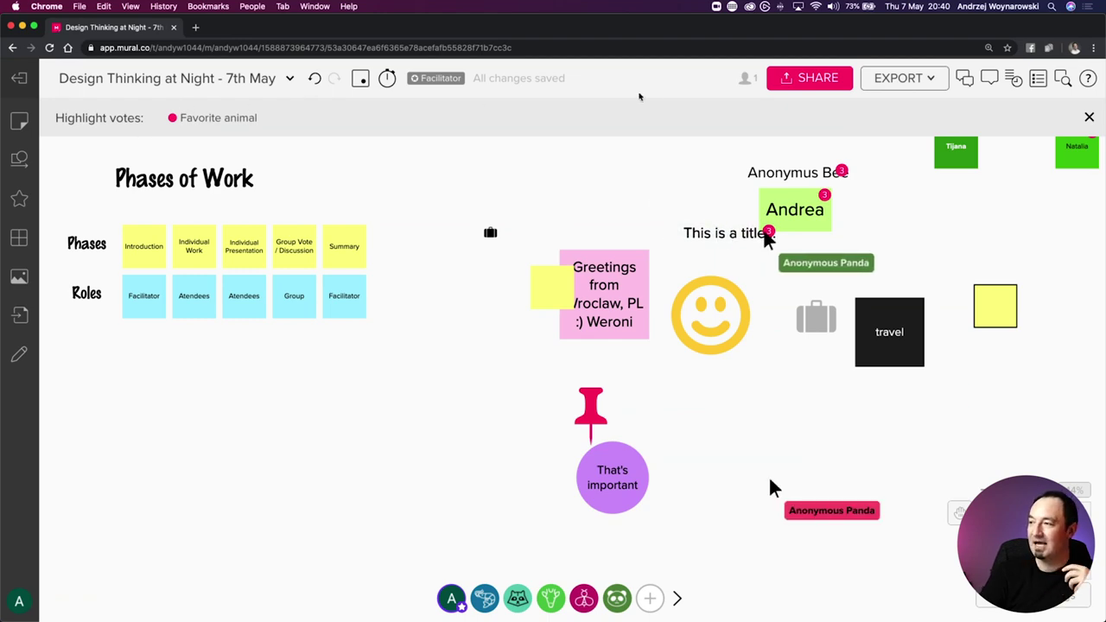
Turn off the vote highlighting for Favorite animal on the mural
{"action": "scroll", "coordinate": [733, 217], "scroll_direction": "right", "scroll_amount": 10}
{"action": "scroll", "coordinate": [733, 217], "scroll_direction": "up", "scroll_amount": 7}
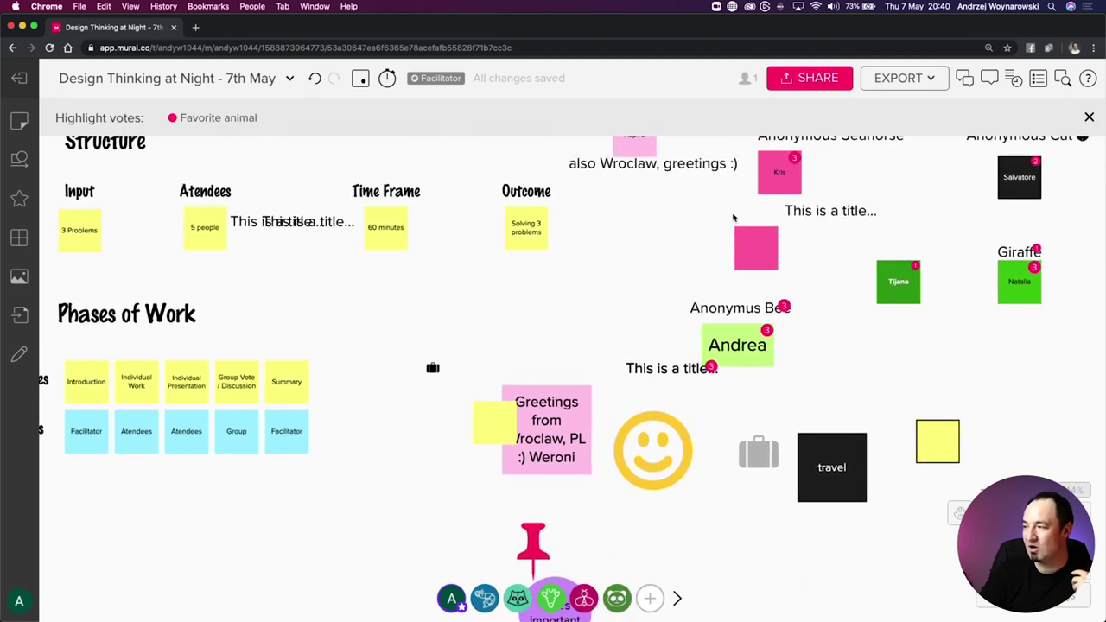
{"action": "scroll", "coordinate": [766, 222], "scroll_direction": "up", "scroll_amount": 4}
{"action": "scroll", "coordinate": [765, 222], "scroll_direction": "right", "scroll_amount": 2}
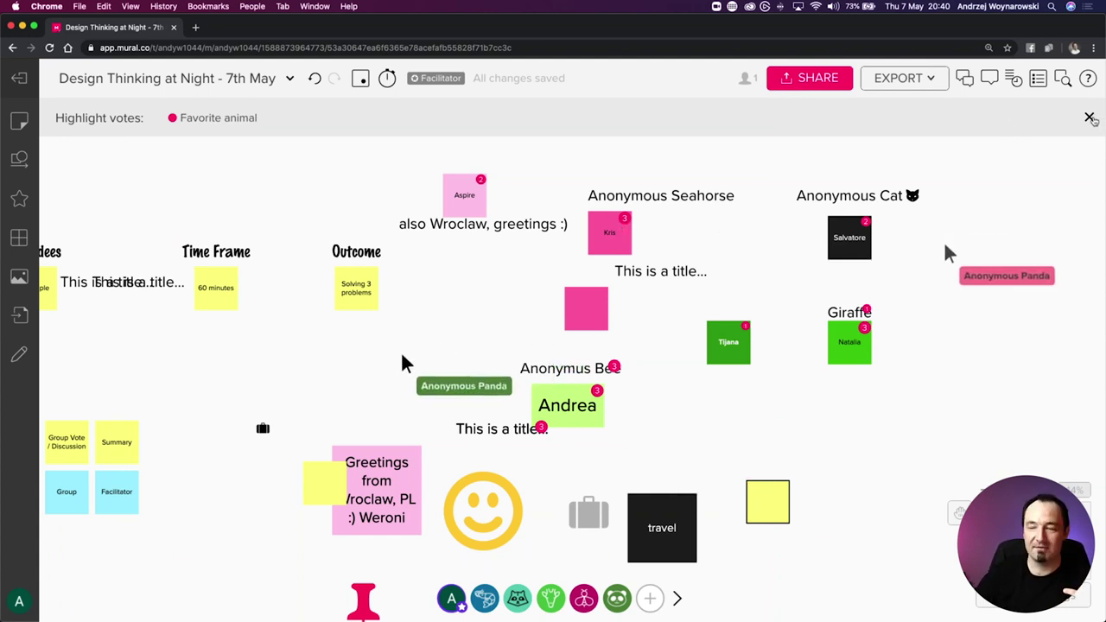
{"action": "left_click", "coordinate": [1090, 117]}
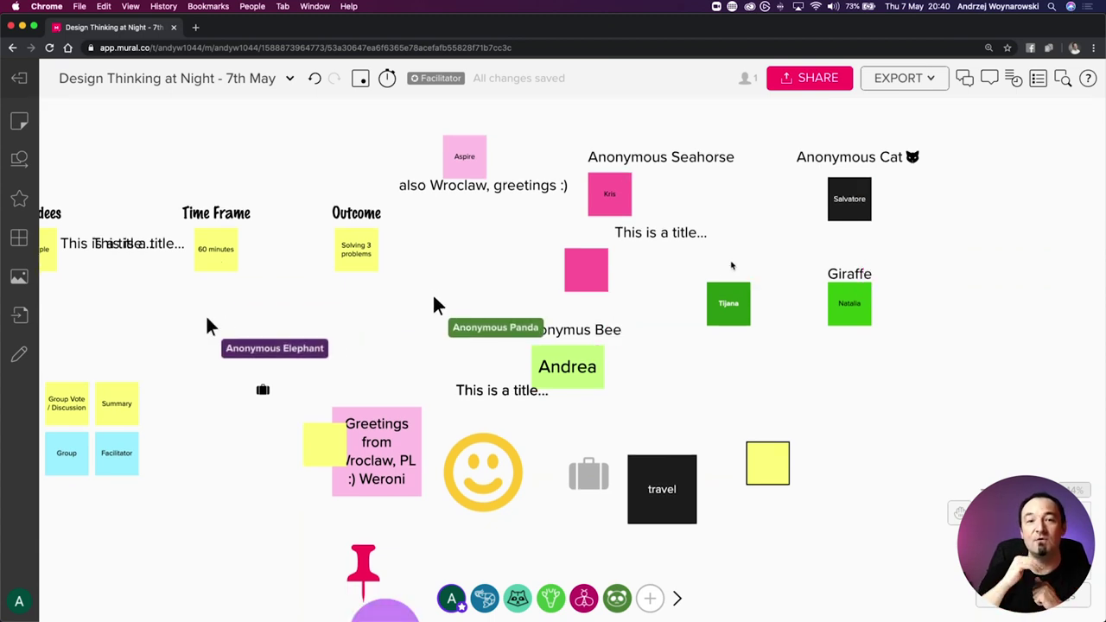
Duplicate the Phases of Work heading below the Roles row and change the copy's text to "Time Management"
{"action": "scroll", "coordinate": [509, 279], "scroll_direction": "left", "scroll_amount": 3}
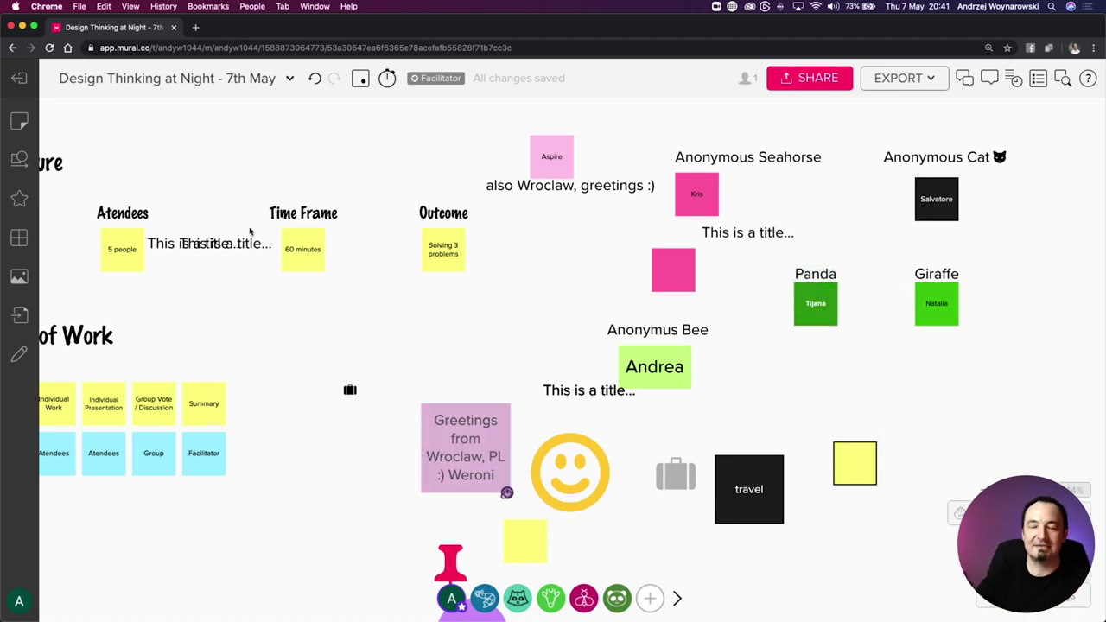
{"action": "scroll", "coordinate": [259, 234], "scroll_direction": "left", "scroll_amount": 5}
{"action": "scroll", "coordinate": [315, 262], "scroll_direction": "down", "scroll_amount": 3}
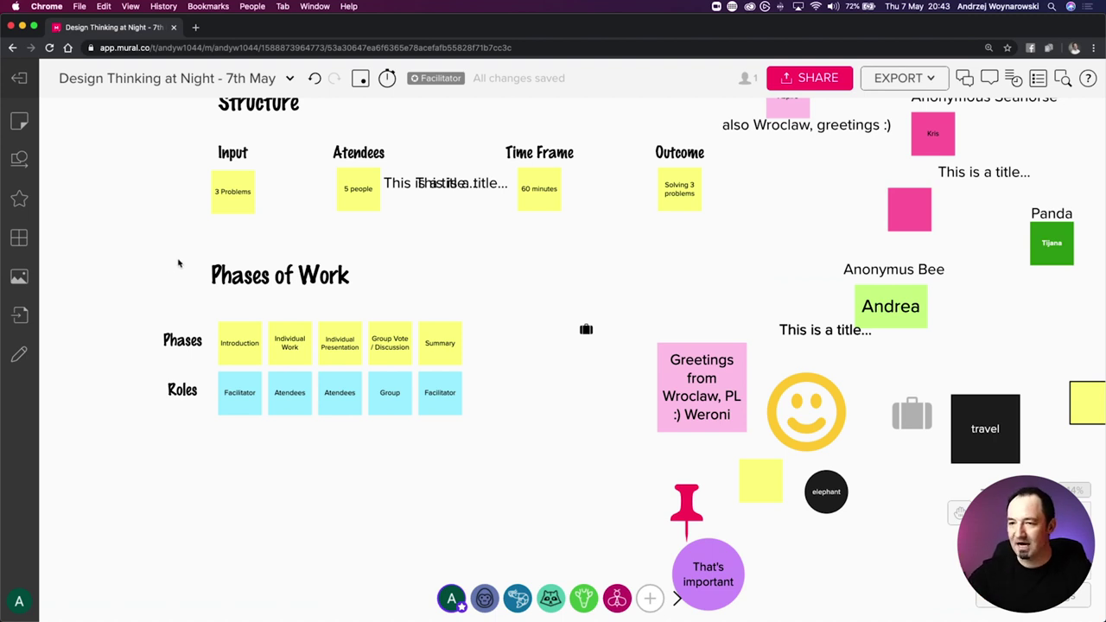
{"action": "left_click", "coordinate": [307, 288]}
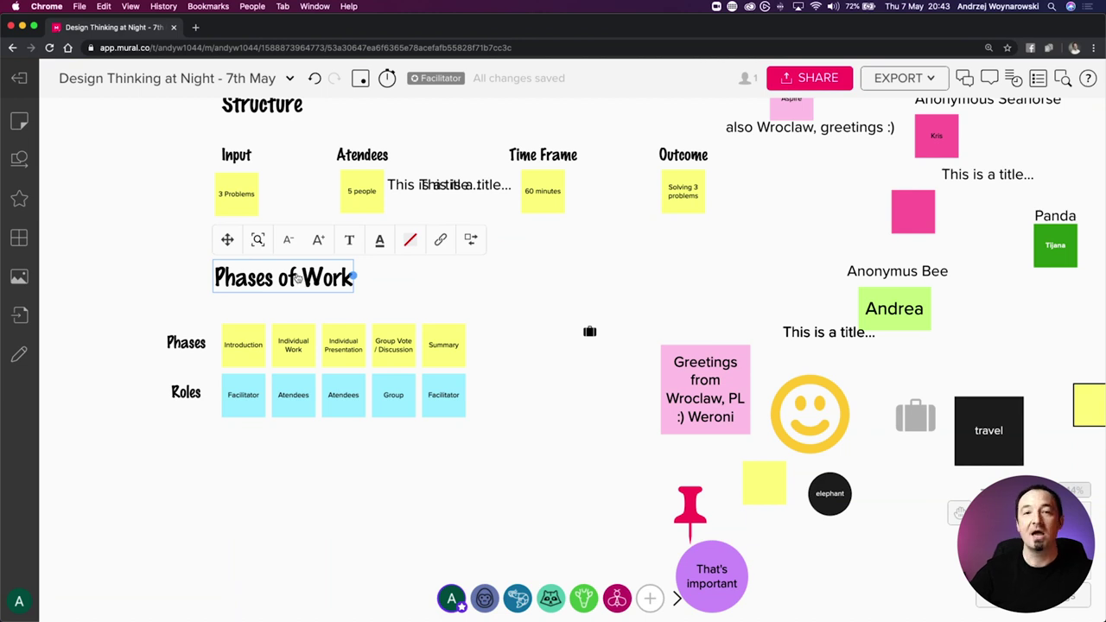
{"action": "left_click_drag", "start_coordinate": [297, 277], "coordinate": [285, 490]}
{"action": "double_click", "coordinate": [285, 490]}
{"action": "type", "text": "Time"}
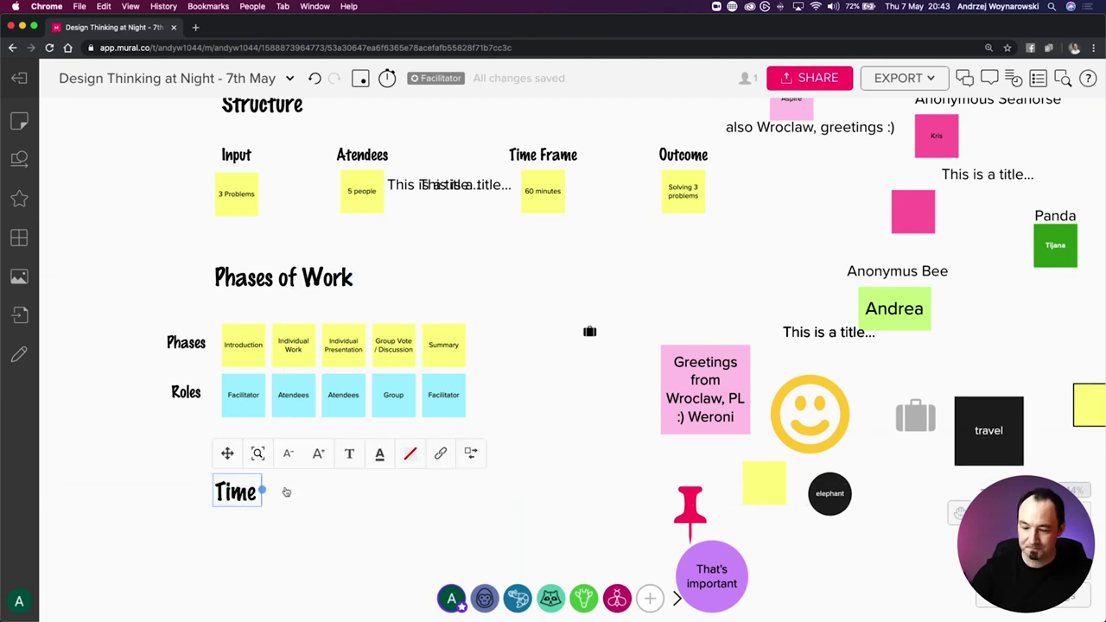
{"action": "type", "text": " Management"}
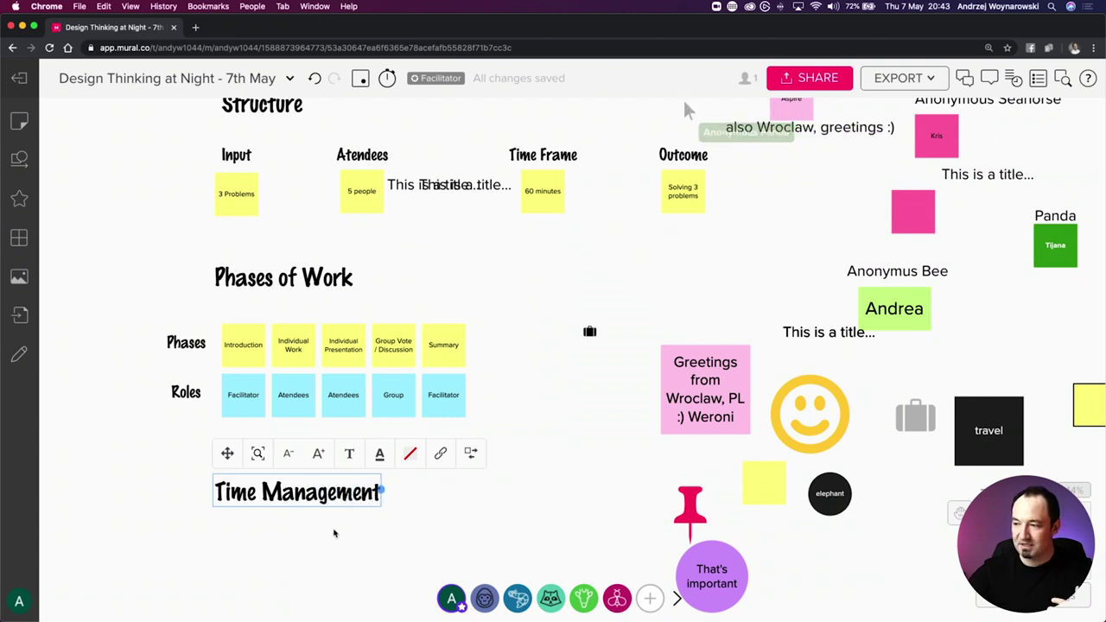
Move the Time Management heading left, to just below the Roles label, and deselect it
{"action": "left_click", "coordinate": [350, 537]}
{"action": "left_click", "coordinate": [221, 477]}
{"action": "left_click_drag", "start_coordinate": [221, 478], "coordinate": [47, 444]}
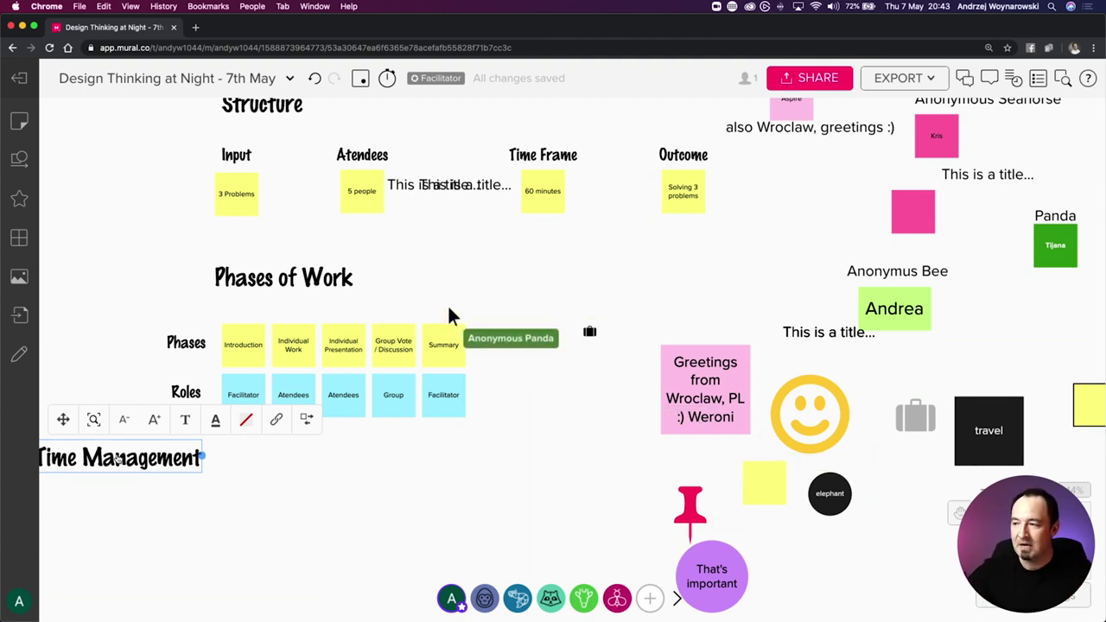
{"action": "left_click", "coordinate": [389, 489]}
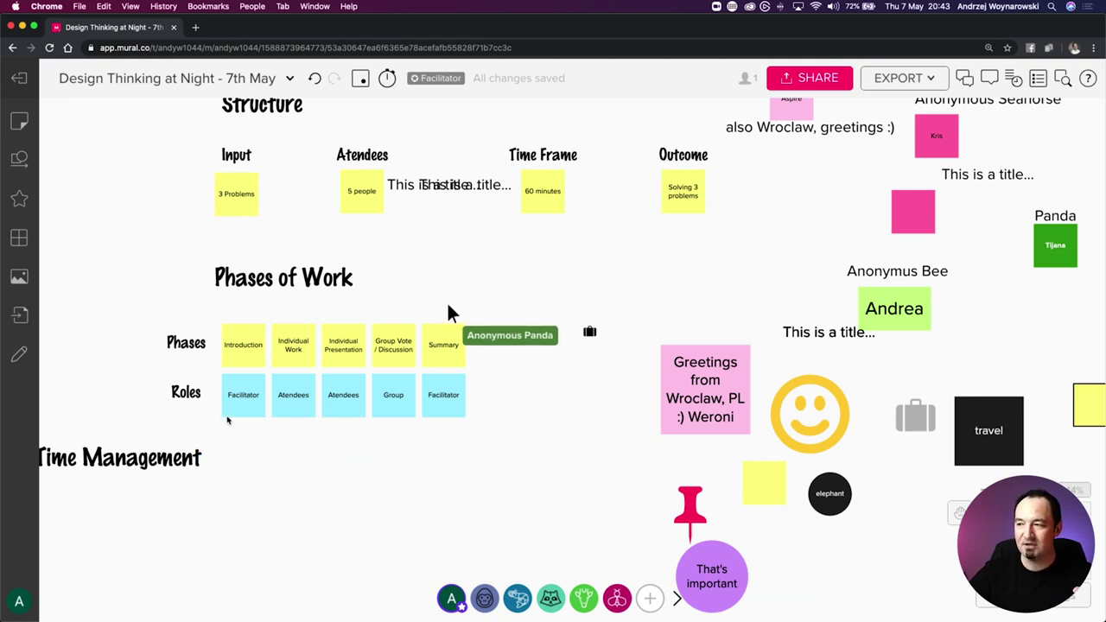
Add five blank blue sticky notes beneath the Roles row, one under each phase column
{"action": "double_click", "coordinate": [245, 446]}
{"action": "double_click", "coordinate": [304, 446]}
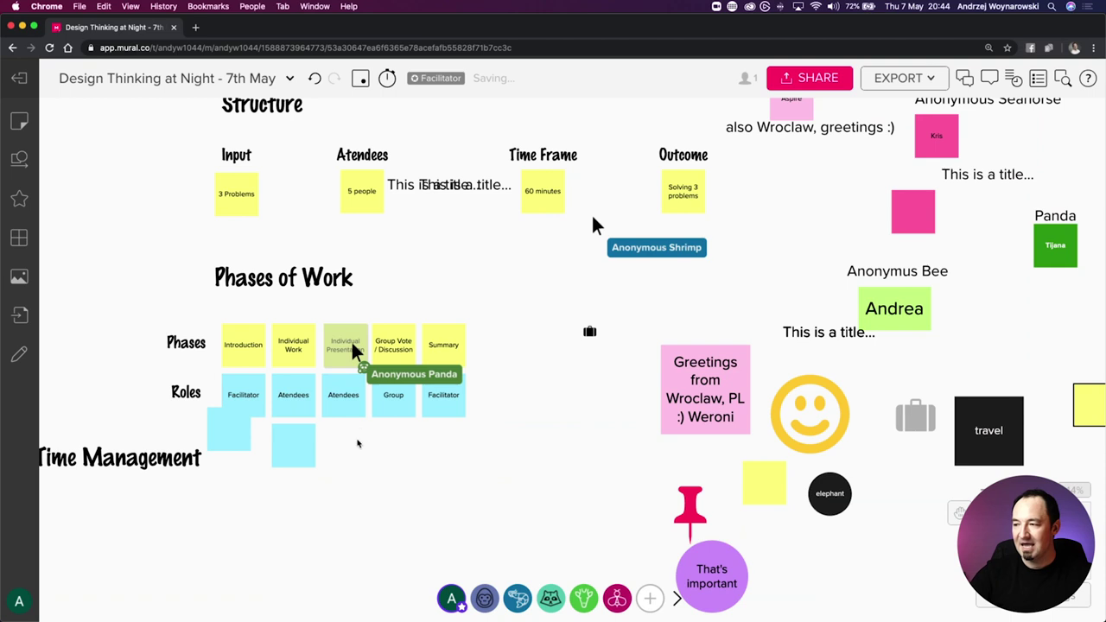
{"action": "double_click", "coordinate": [358, 443]}
{"action": "double_click", "coordinate": [391, 444]}
{"action": "double_click", "coordinate": [443, 445]}
Shift the Time Management heading clear of the new notes and move the five blank notes down together as one row
{"action": "left_click", "coordinate": [252, 469]}
{"action": "left_click_drag", "start_coordinate": [239, 440], "coordinate": [164, 441]}
{"action": "left_click", "coordinate": [257, 504]}
{"action": "scroll", "coordinate": [256, 503], "scroll_direction": "left", "scroll_amount": 2}
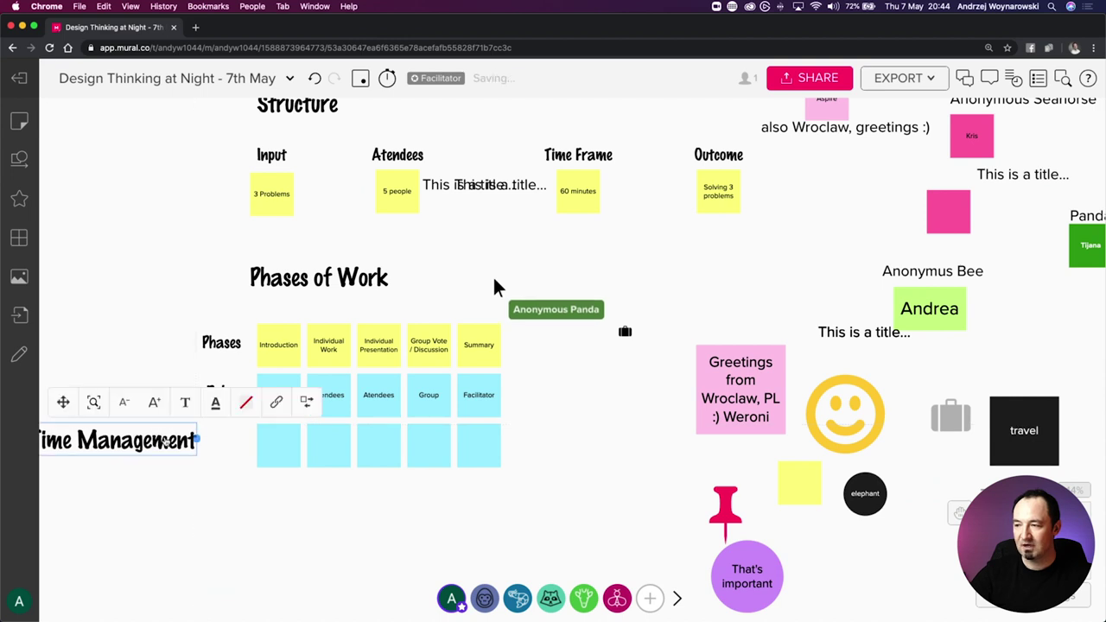
{"action": "left_click_drag", "start_coordinate": [529, 515], "coordinate": [233, 424]}
{"action": "left_click_drag", "start_coordinate": [279, 455], "coordinate": [273, 519]}
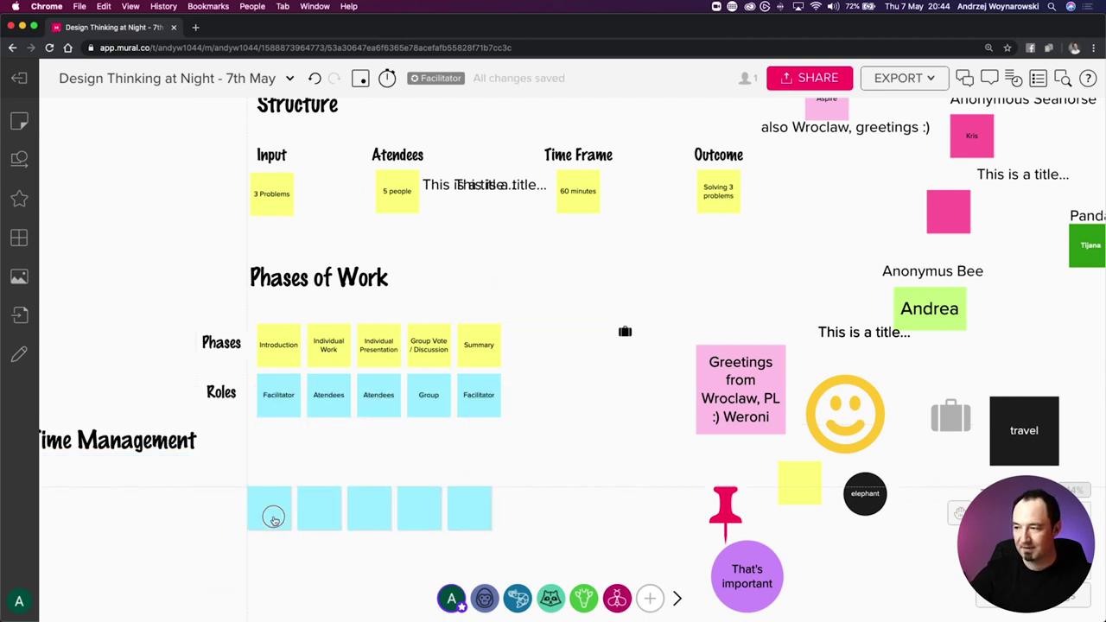
Copy the Roles label next to the row of blank notes and change its text to "Favorite Animal"
{"action": "left_click", "coordinate": [217, 389]}
{"action": "left_click", "coordinate": [210, 513]}
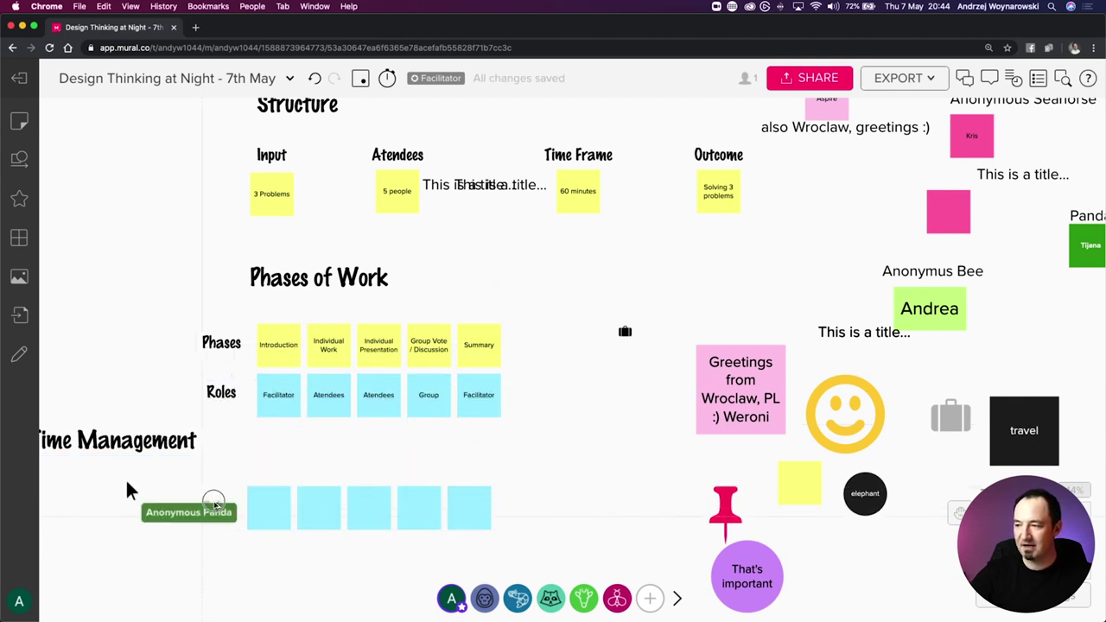
{"action": "key", "text": "ctrl+v"}
{"action": "key", "text": "BackSpace"}
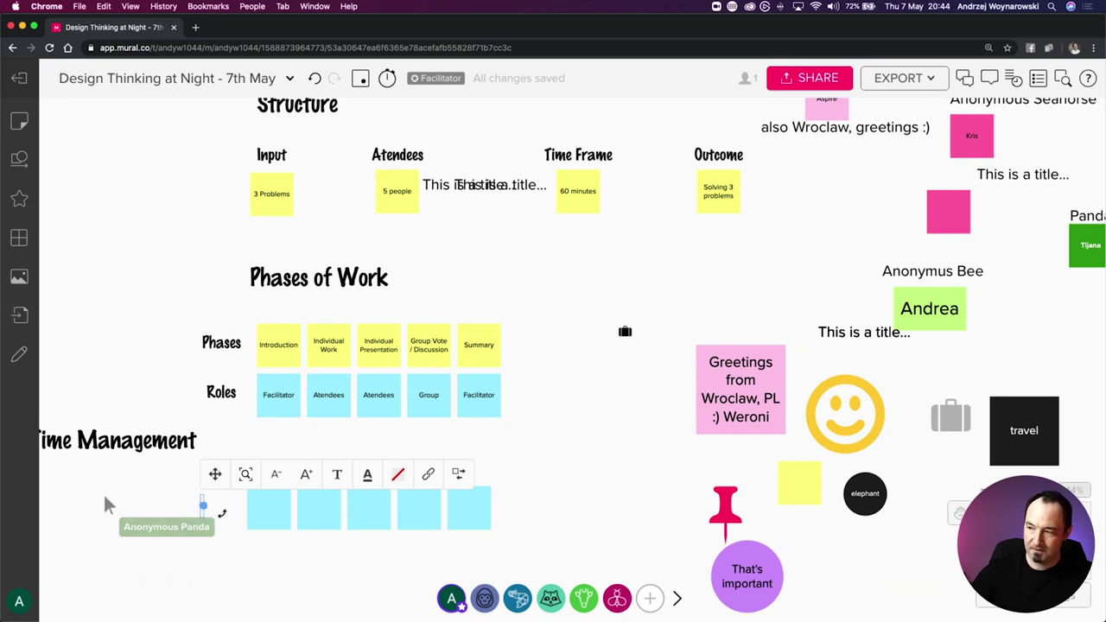
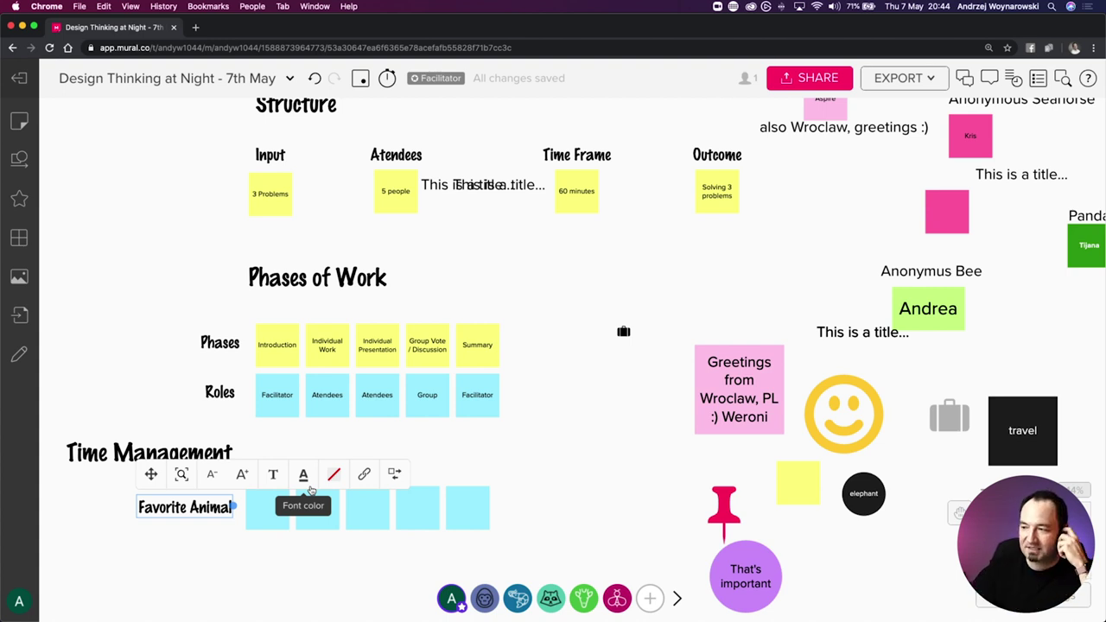
Enter 2 in both the first and second notes of the Favorite Animal row
{"action": "left_click", "coordinate": [268, 509]}
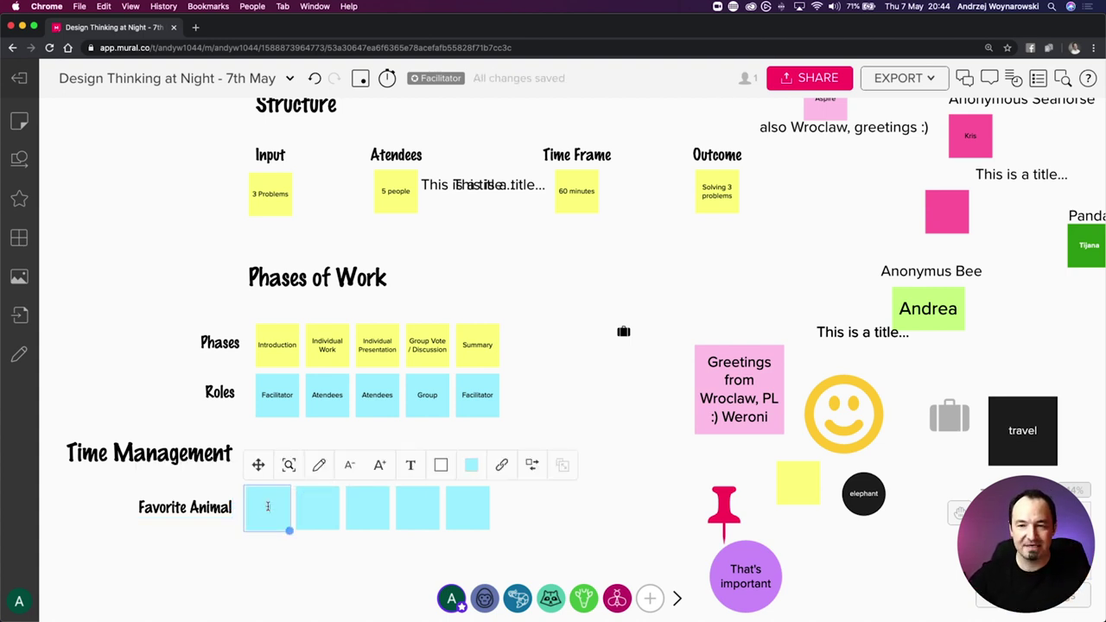
{"action": "type", "text": "2"}
{"action": "left_click", "coordinate": [285, 553]}
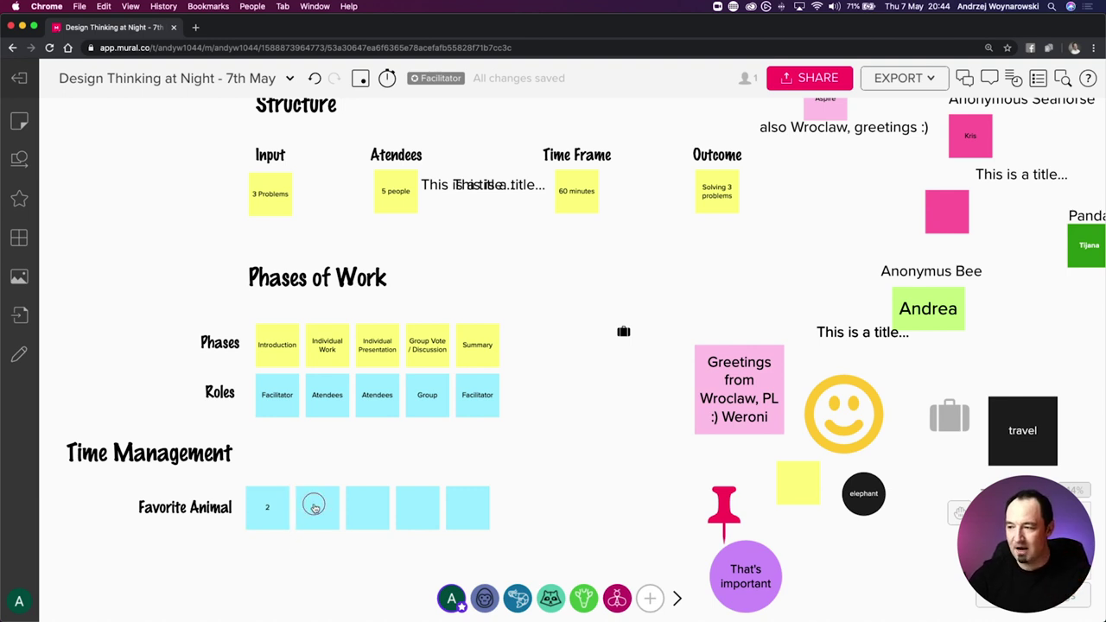
{"action": "left_click", "coordinate": [315, 508]}
{"action": "type", "text": "2"}
{"action": "left_click", "coordinate": [320, 551]}
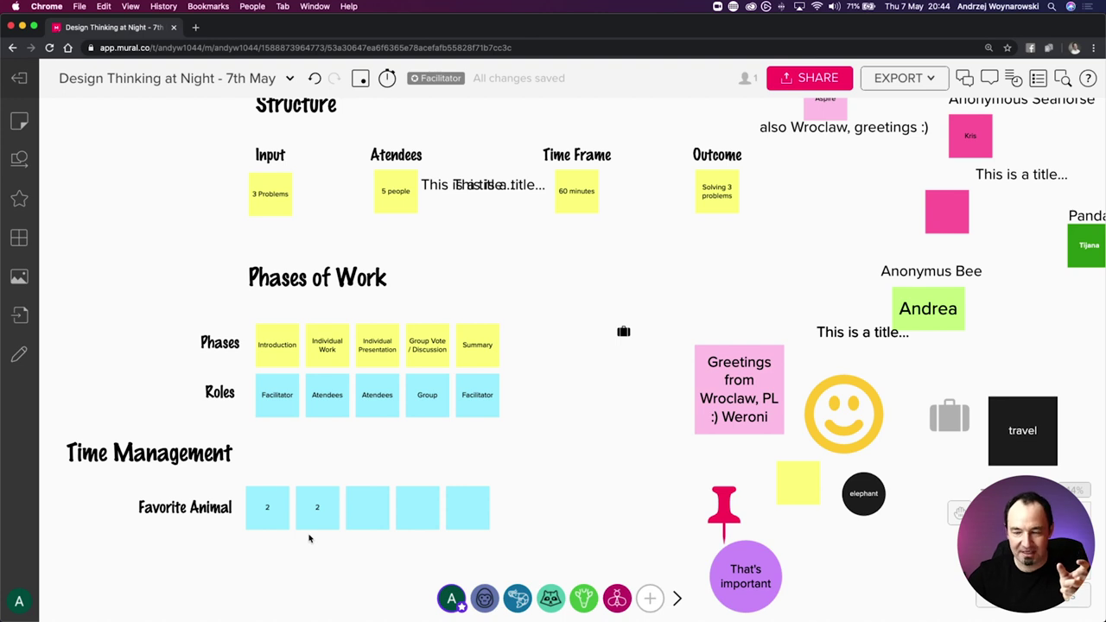
Enter "1 x 9 people" in the third note of the Favorite Animal row
{"action": "left_click", "coordinate": [371, 515]}
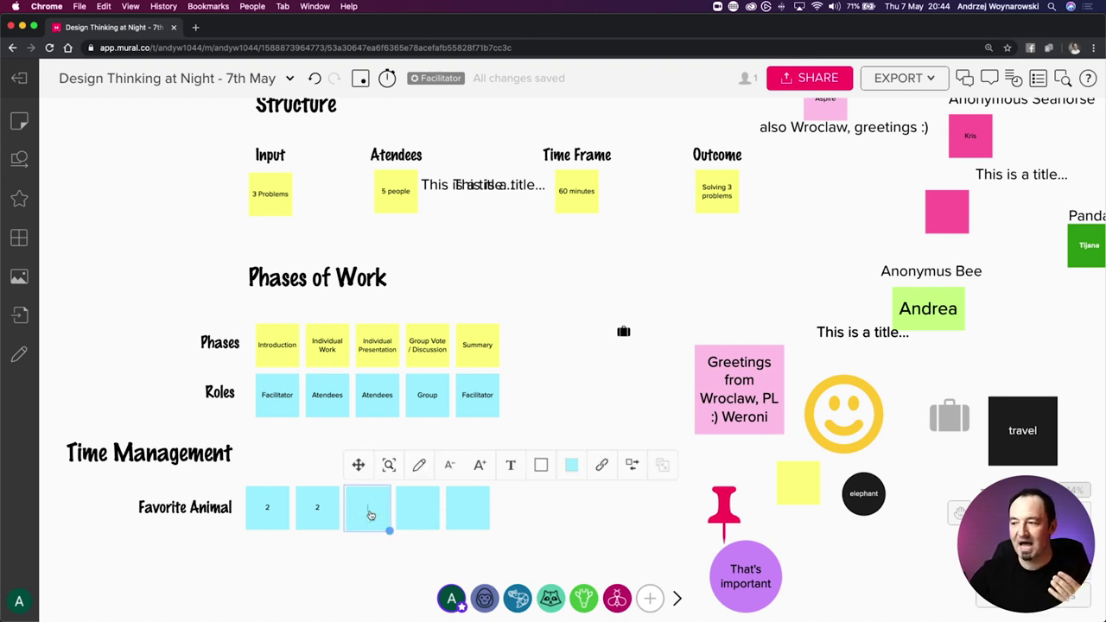
{"action": "type", "text": "1"}
{"action": "left_click", "coordinate": [366, 553]}
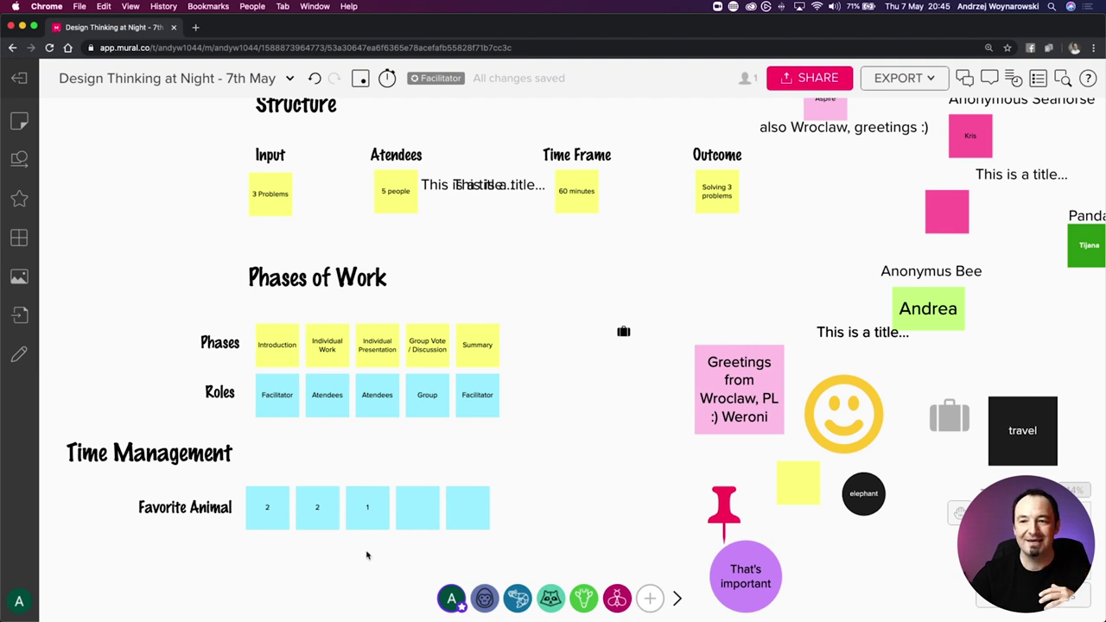
{"action": "left_click", "coordinate": [370, 513]}
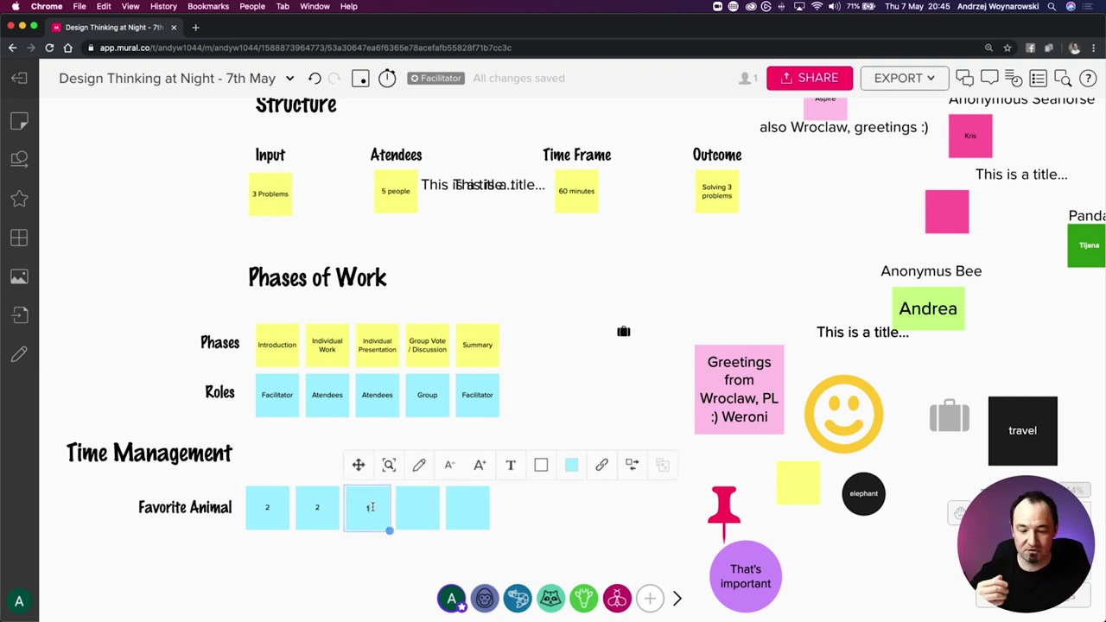
{"action": "type", "text": "x 5 people"}
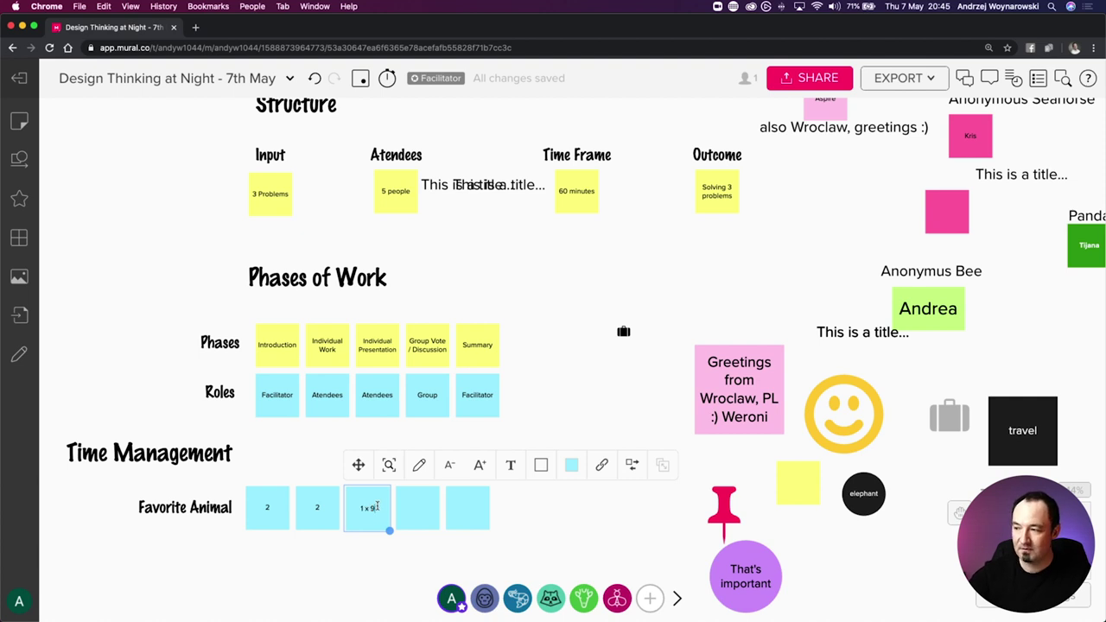
{"action": "left_click", "coordinate": [369, 591]}
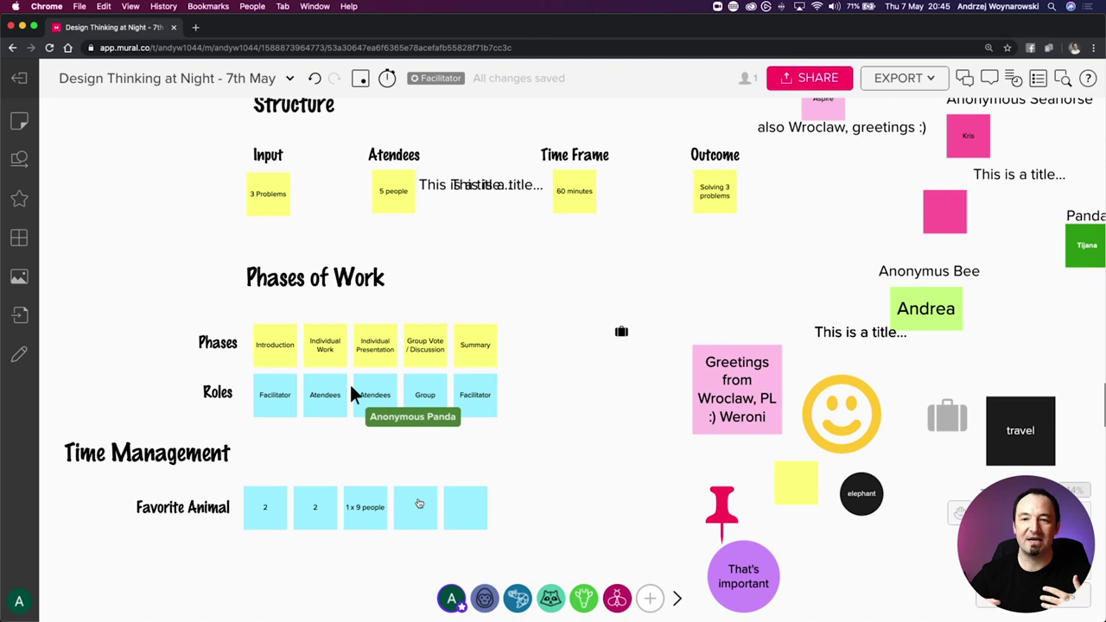
Enter 2 in both the fourth and fifth notes of the Favorite Animal row
{"action": "left_click", "coordinate": [419, 504]}
{"action": "type", "text": "2"}
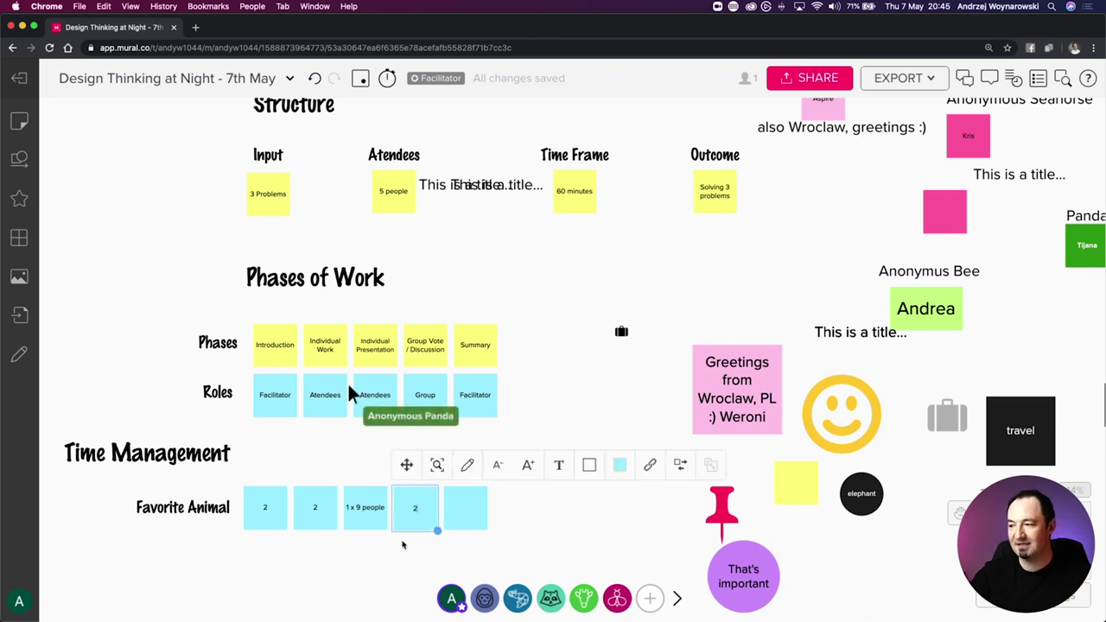
{"action": "left_click", "coordinate": [401, 544]}
{"action": "left_click", "coordinate": [465, 507]}
{"action": "type", "text": "2"}
{"action": "left_click", "coordinate": [313, 536]}
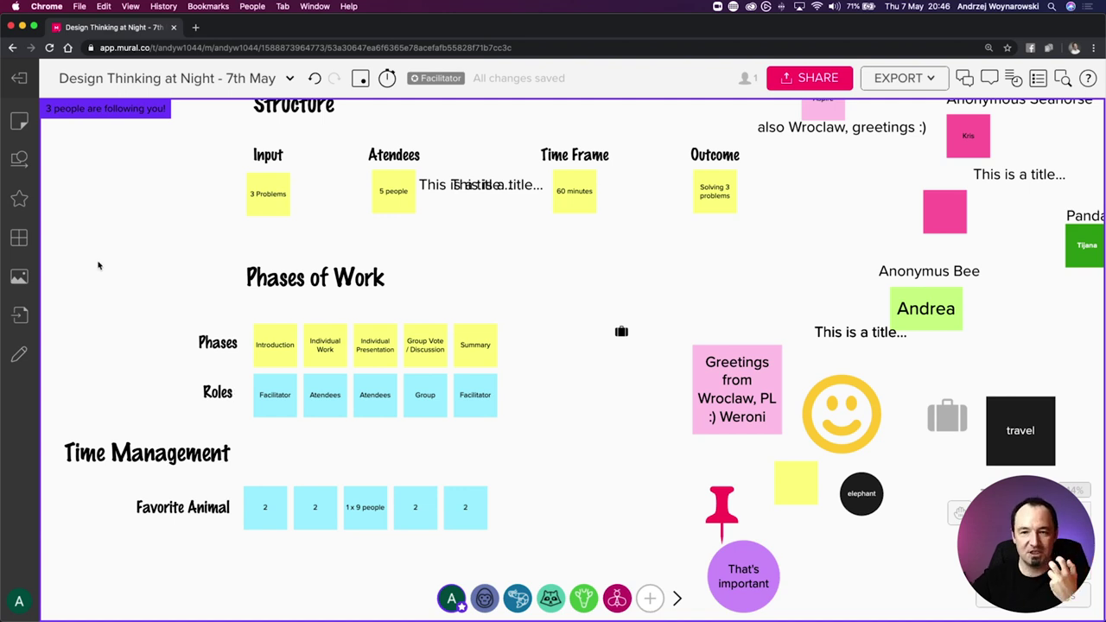
Leave this mural and create a new blank mural in the Design Thinking At Night May 7th room
{"action": "left_click", "coordinate": [20, 80]}
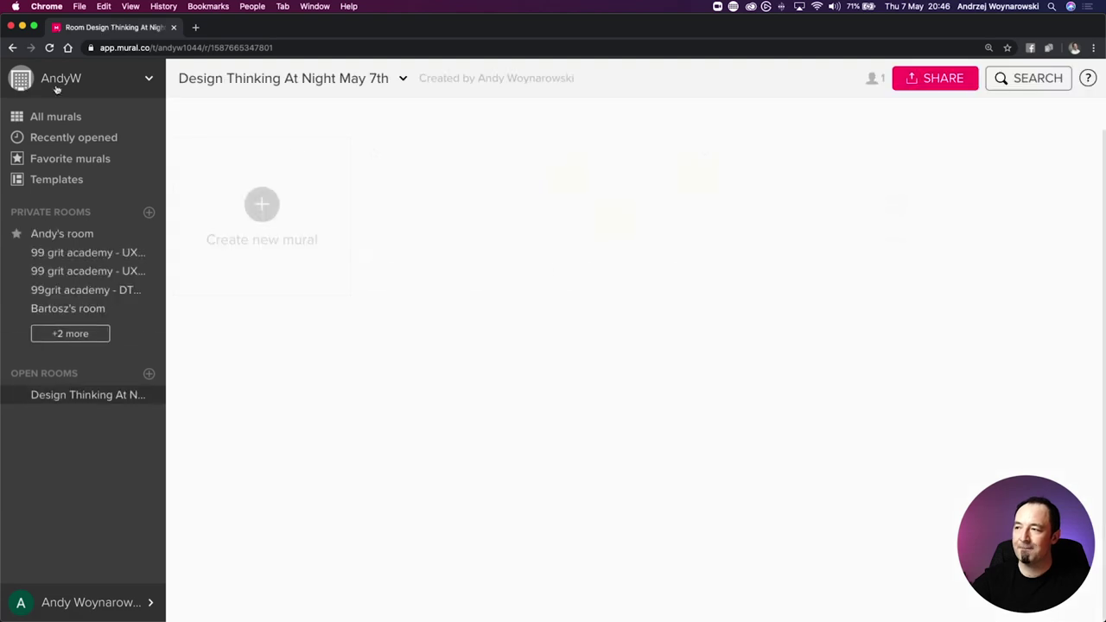
{"action": "left_click", "coordinate": [266, 203]}
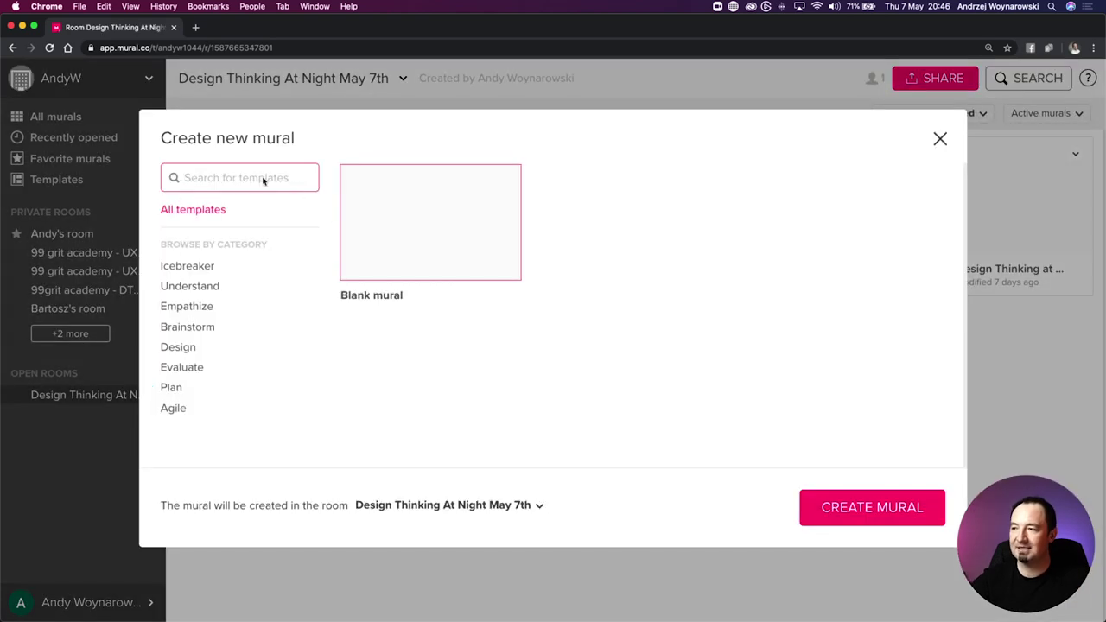
{"action": "left_click", "coordinate": [403, 217]}
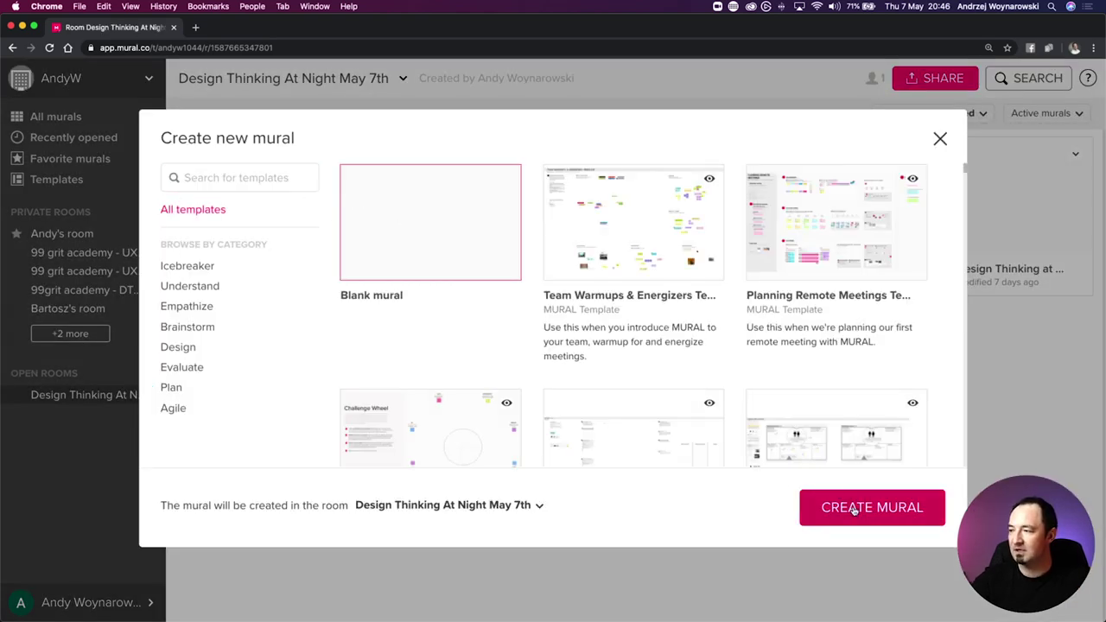
{"action": "left_click", "coordinate": [825, 515]}
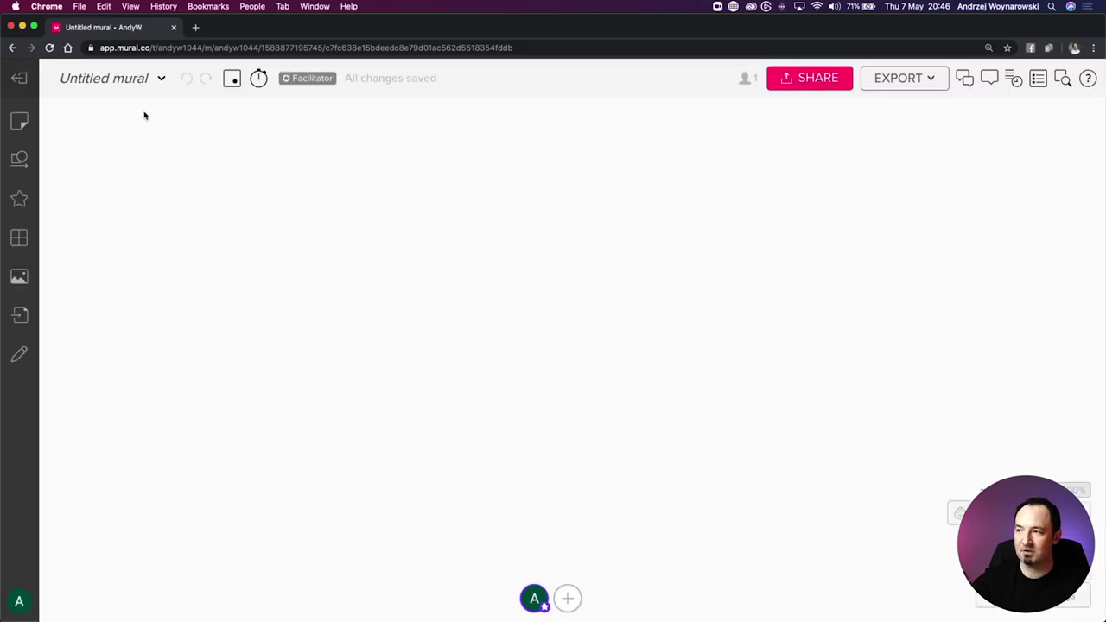
Rename the untitled mural to the participant's first name in possessive form followed by "Mural"
{"action": "left_click", "coordinate": [122, 86]}
{"action": "type", "text": "N"}
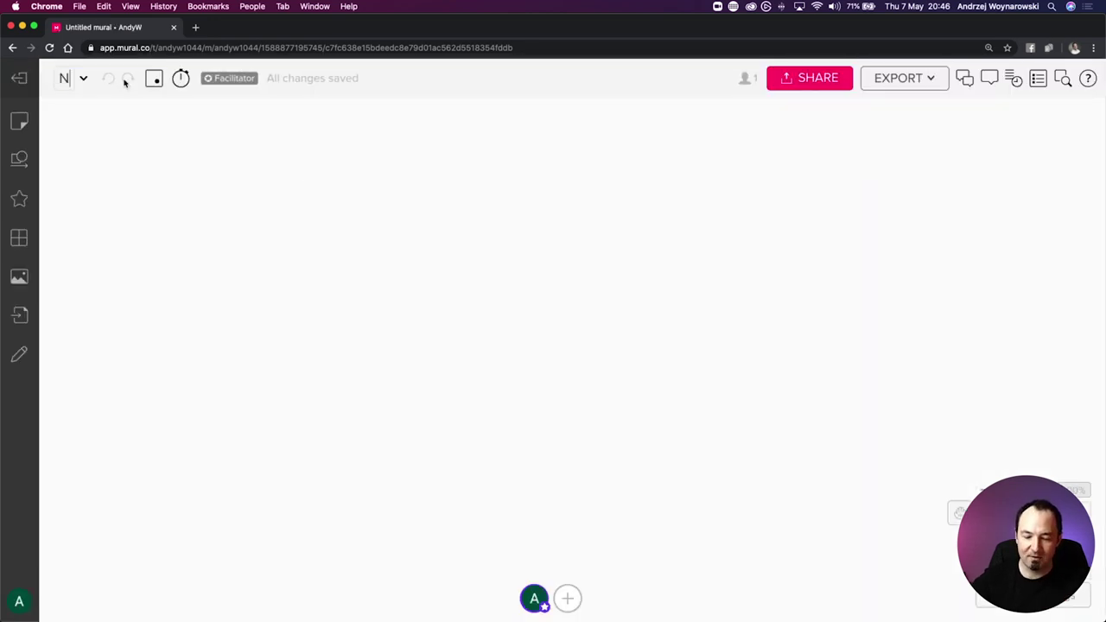
{"action": "type", "text": "atali"}
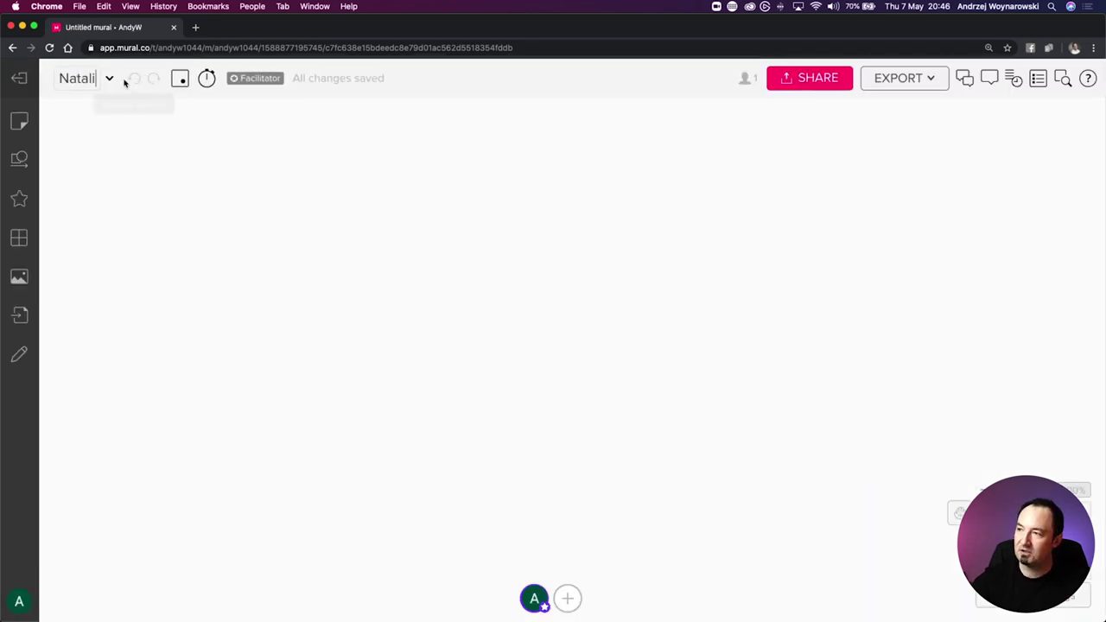
{"action": "type", "text": "a's Mural"}
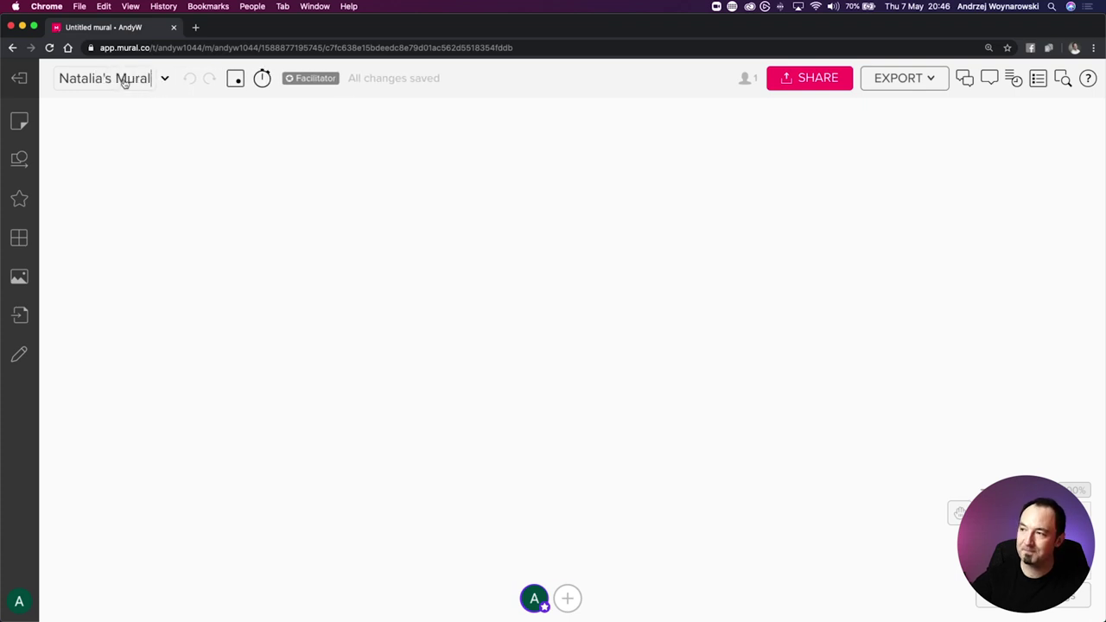
{"action": "left_click", "coordinate": [245, 195]}
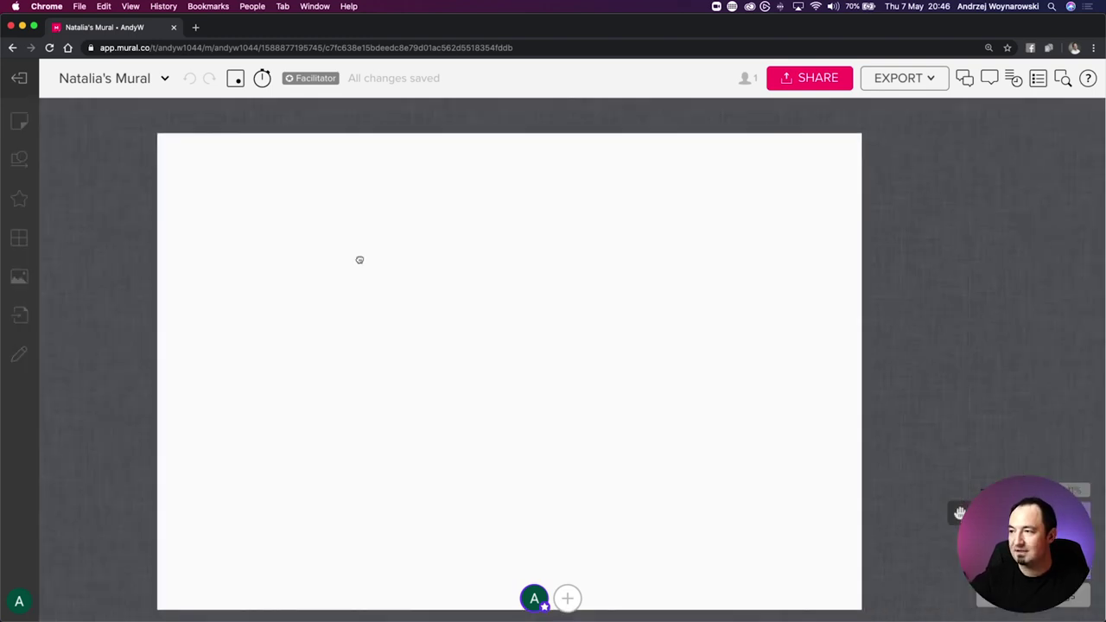
Shrink the blank canvas in width and height to 3000 × 3000 px
{"action": "left_click_drag", "start_coordinate": [860, 314], "coordinate": [316, 299]}
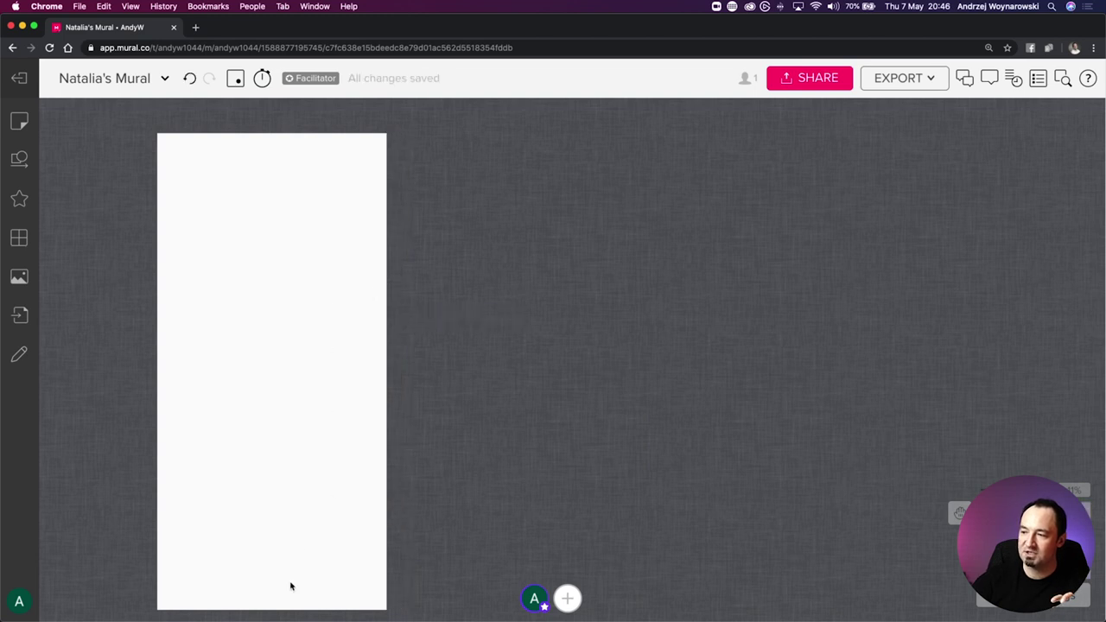
{"action": "left_click_drag", "start_coordinate": [294, 611], "coordinate": [302, 360]}
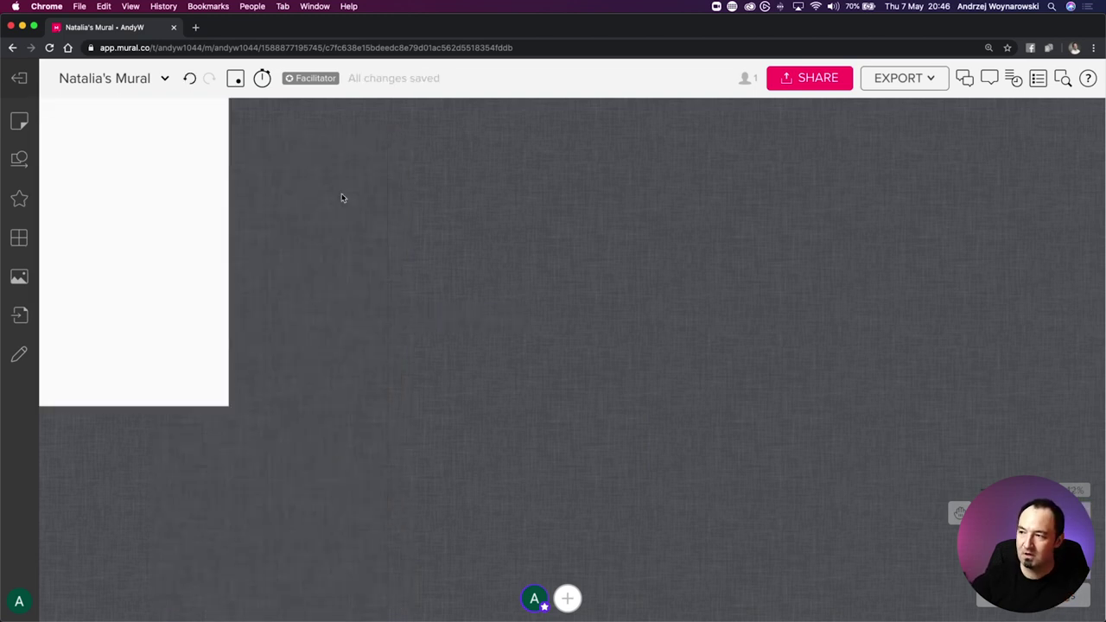
{"action": "scroll", "coordinate": [807, 269], "scroll_direction": "up", "scroll_amount": 5}
{"action": "scroll", "coordinate": [820, 288], "scroll_direction": "left", "scroll_amount": 3}
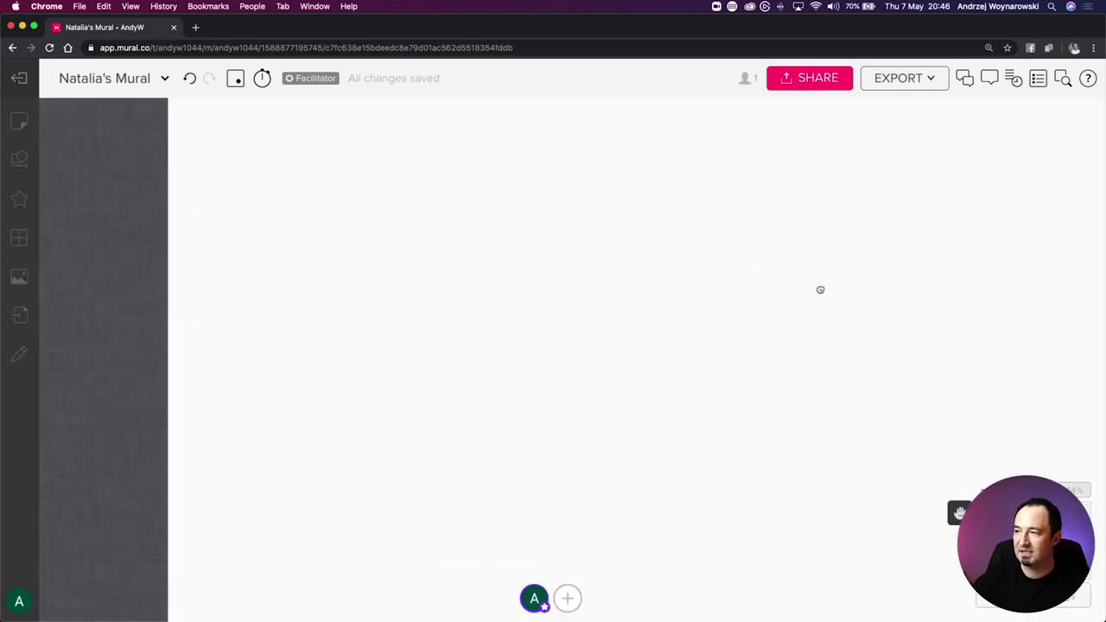
{"action": "scroll", "coordinate": [739, 357], "scroll_direction": "down", "scroll_amount": 3}
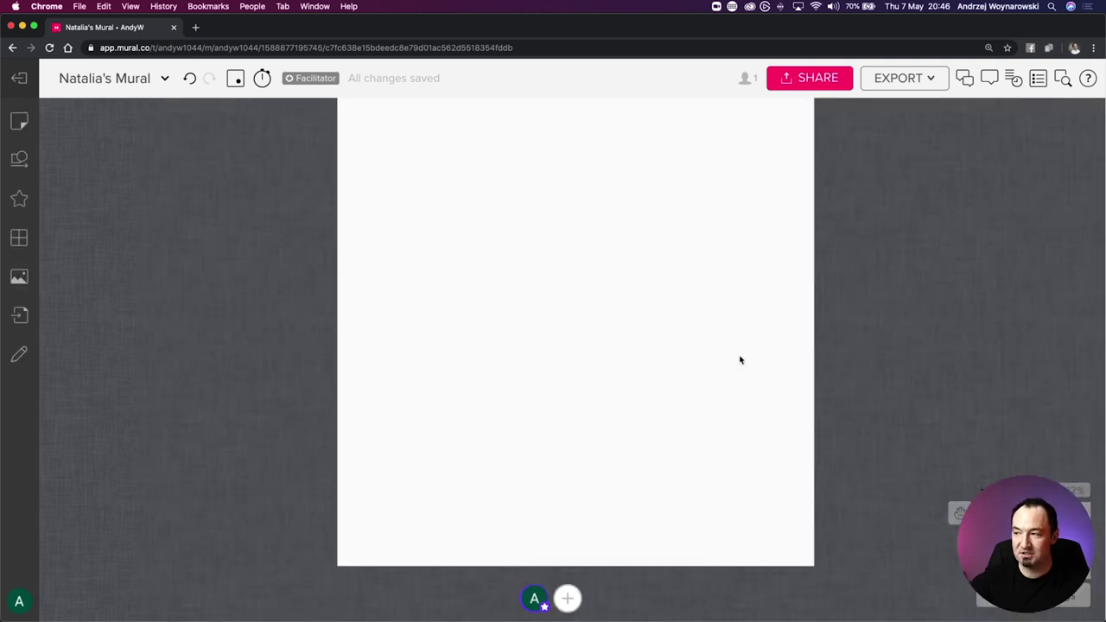
Widen the canvas to 3802 px and check its dimensions in the mural settings
{"action": "left_click_drag", "start_coordinate": [813, 339], "coordinate": [942, 337]}
{"action": "left_click", "coordinate": [164, 79]}
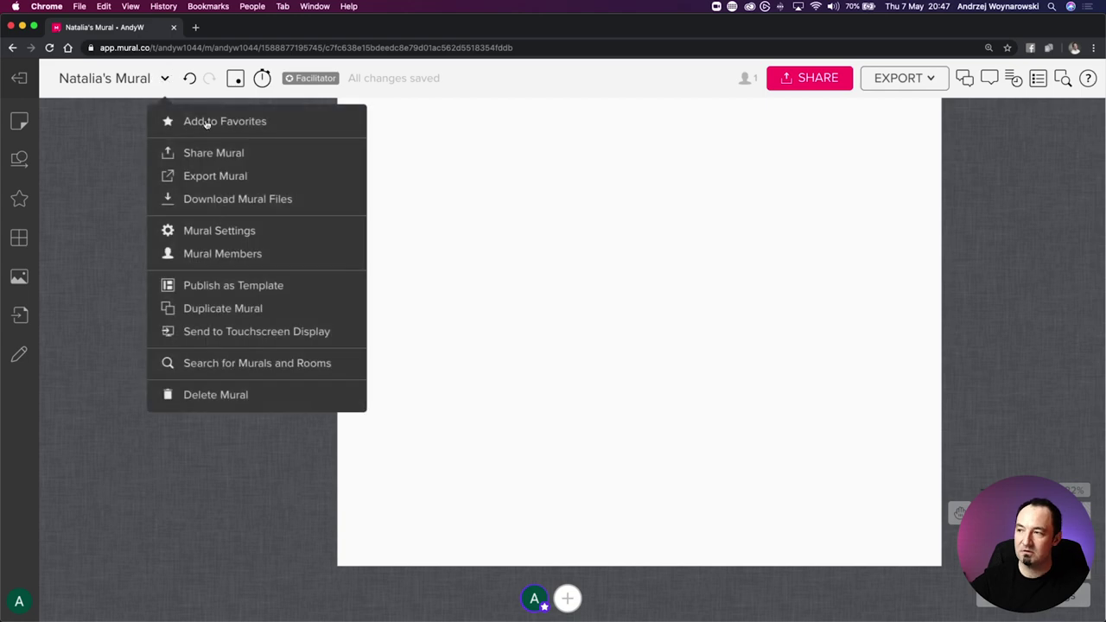
{"action": "left_click", "coordinate": [253, 229]}
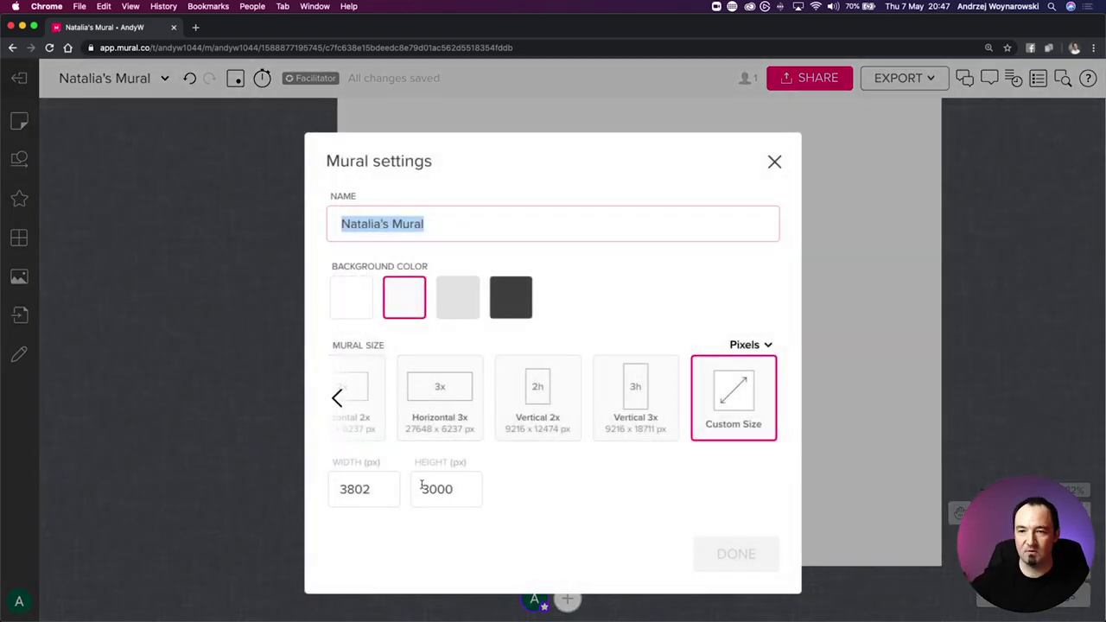
{"action": "key", "text": "Escape"}
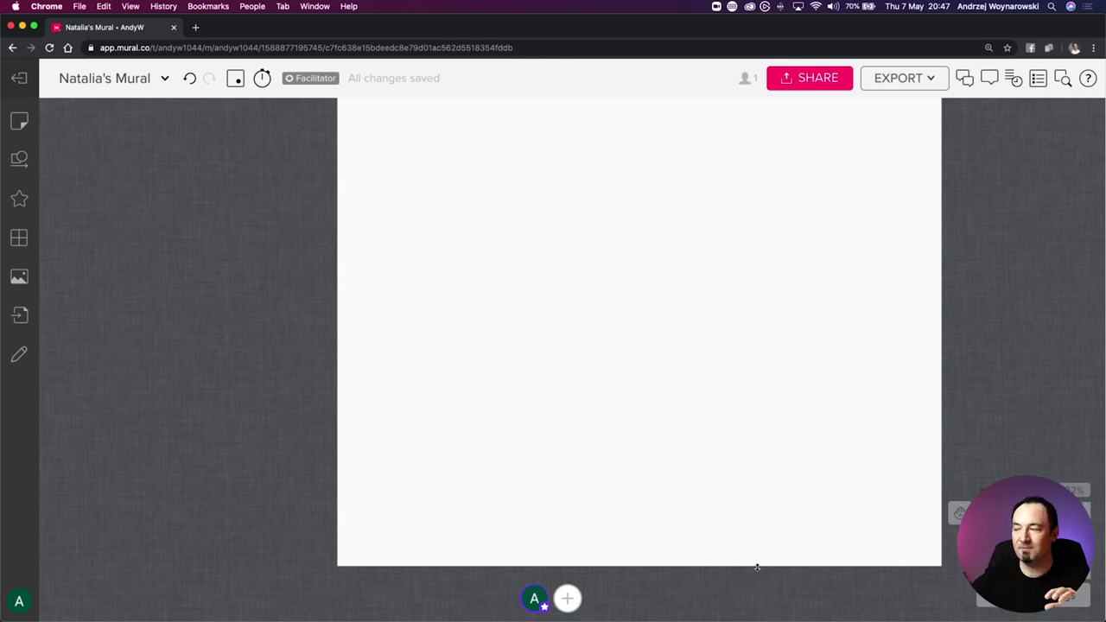
Narrow the canvas back to a width of 3000 px
{"action": "left_click_drag", "start_coordinate": [940, 385], "coordinate": [814, 382]}
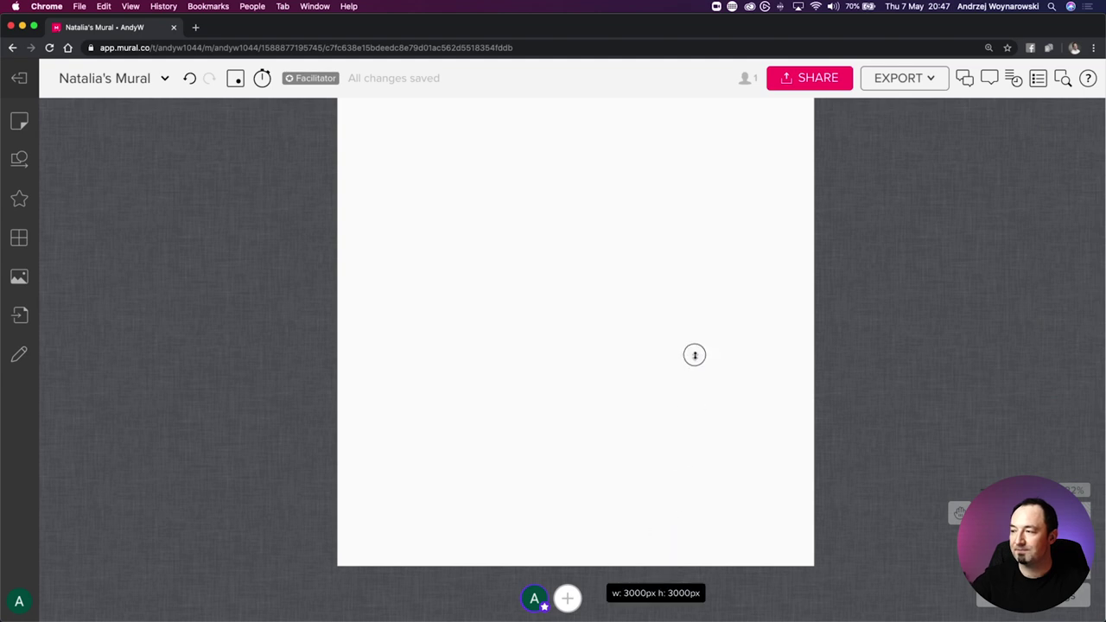
{"action": "scroll", "coordinate": [692, 356], "scroll_direction": "up", "scroll_amount": 2}
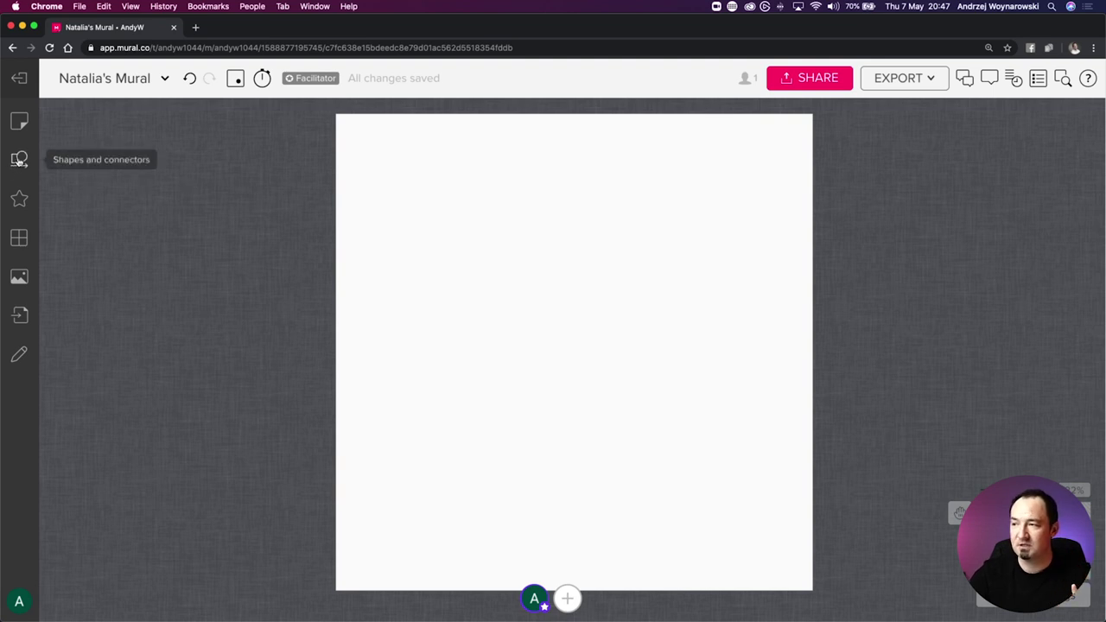
Place a yellow 3x3 sticky note on the canvas
{"action": "left_click", "coordinate": [18, 163]}
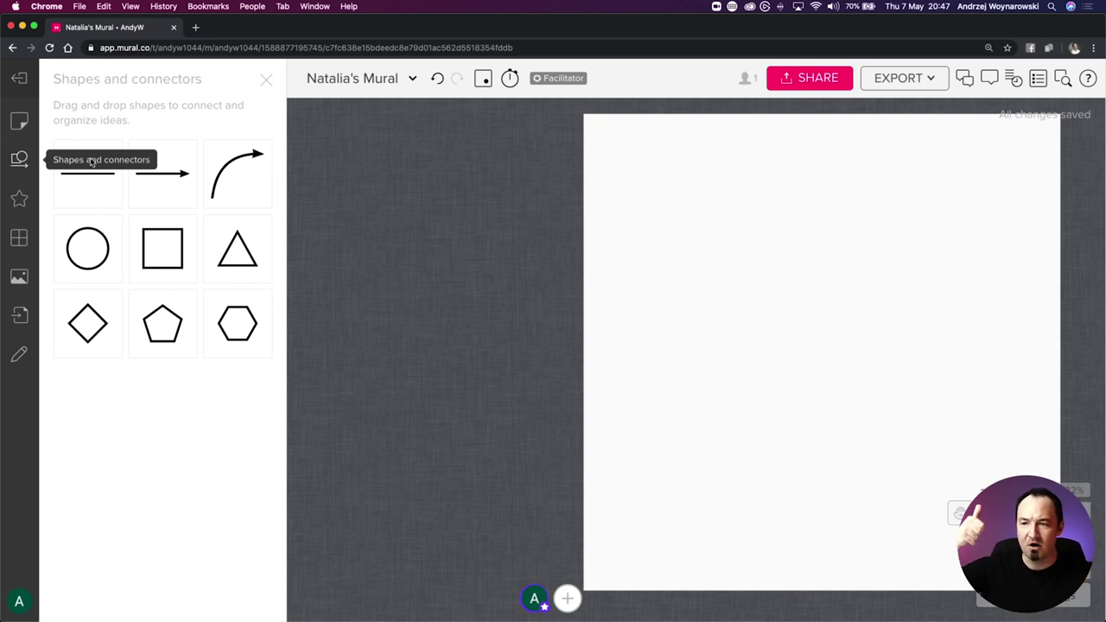
{"action": "left_click", "coordinate": [20, 126]}
{"action": "left_click_drag", "start_coordinate": [83, 257], "coordinate": [711, 234]}
{"action": "scroll", "coordinate": [711, 231], "scroll_direction": "left", "scroll_amount": 5}
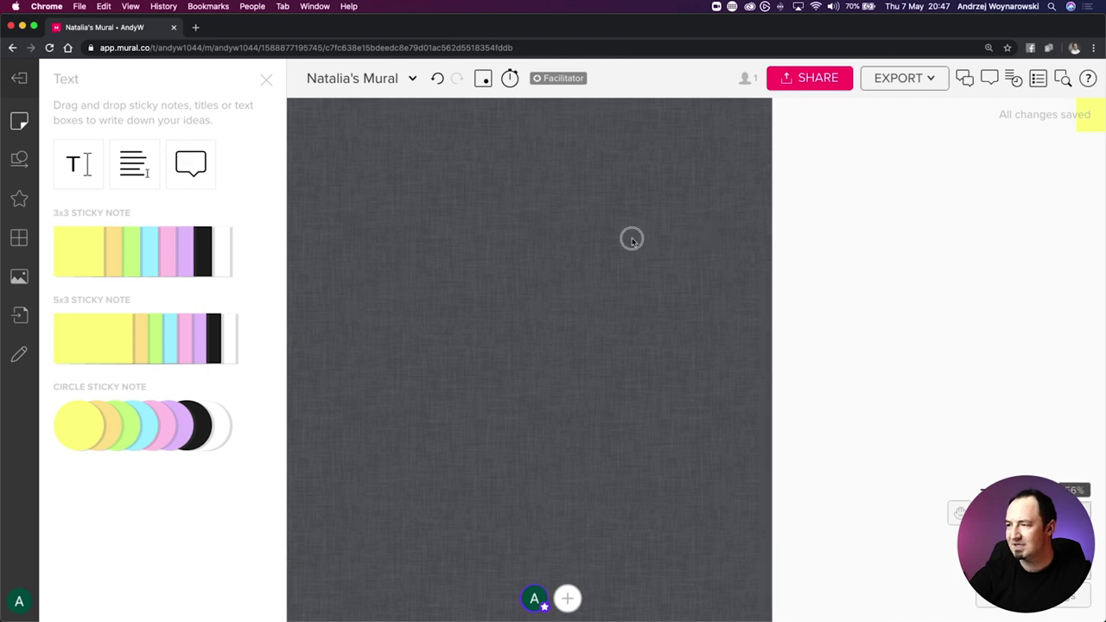
{"action": "scroll", "coordinate": [766, 291], "scroll_direction": "right", "scroll_amount": 5}
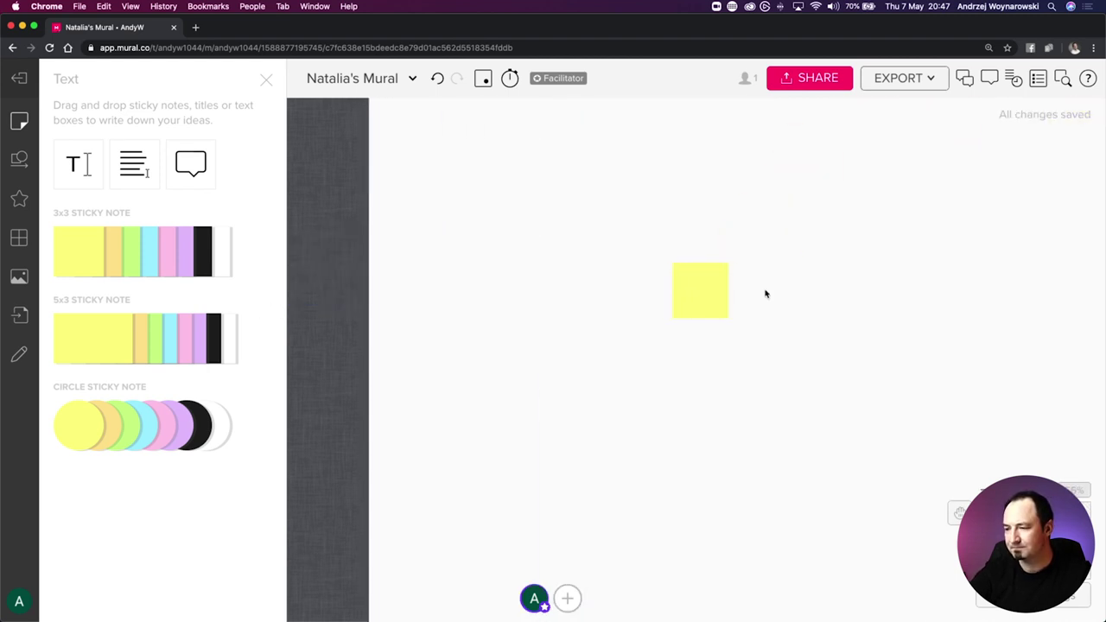
{"action": "scroll", "coordinate": [766, 291], "scroll_direction": "up", "scroll_amount": 2}
{"action": "scroll", "coordinate": [847, 297], "scroll_direction": "right", "scroll_amount": 3}
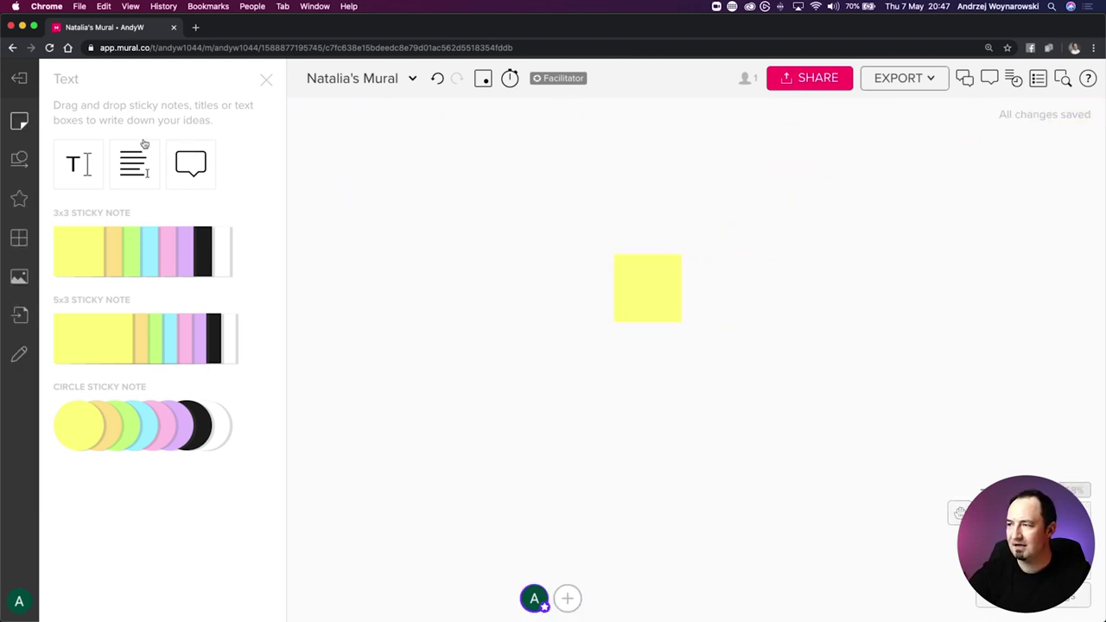
Add a title and a text box with their default text above the yellow sticky note
{"action": "left_click_drag", "start_coordinate": [76, 164], "coordinate": [588, 175]}
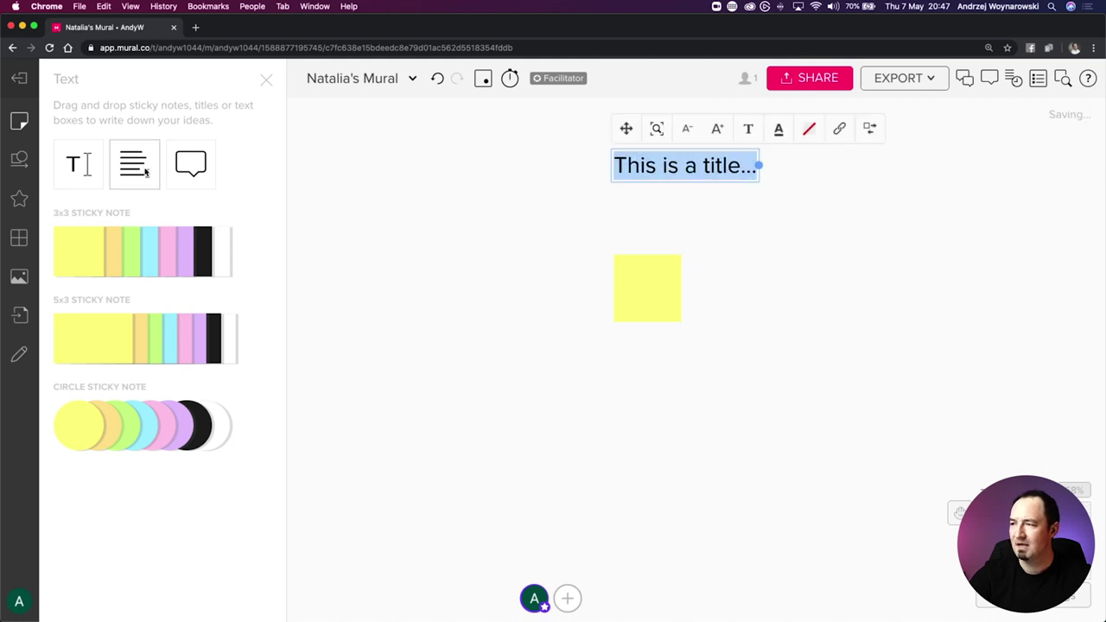
{"action": "left_click_drag", "start_coordinate": [145, 172], "coordinate": [653, 218]}
{"action": "left_click", "coordinate": [637, 209]}
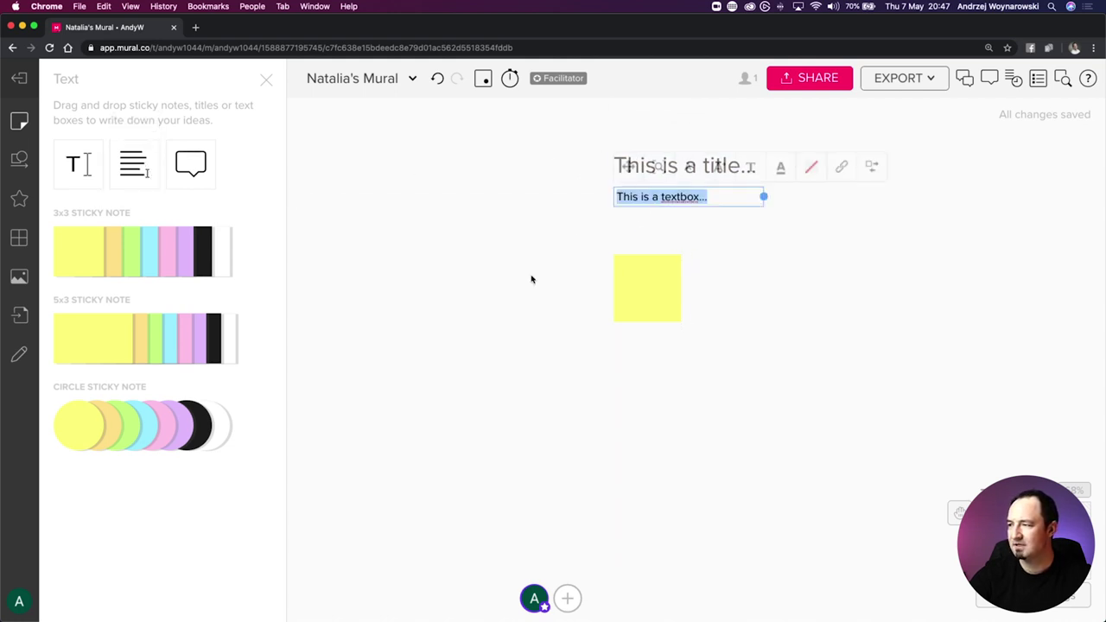
{"action": "left_click", "coordinate": [532, 278]}
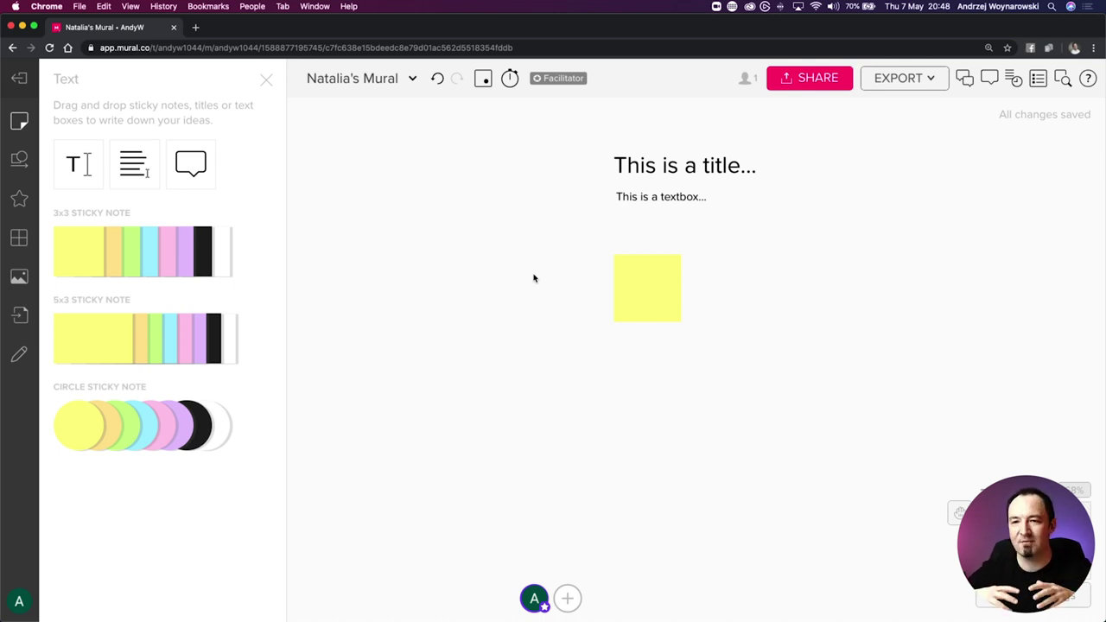
Add a square shape slightly larger than the yellow sticky note and centre it around the note as a frame
{"action": "left_click", "coordinate": [634, 289]}
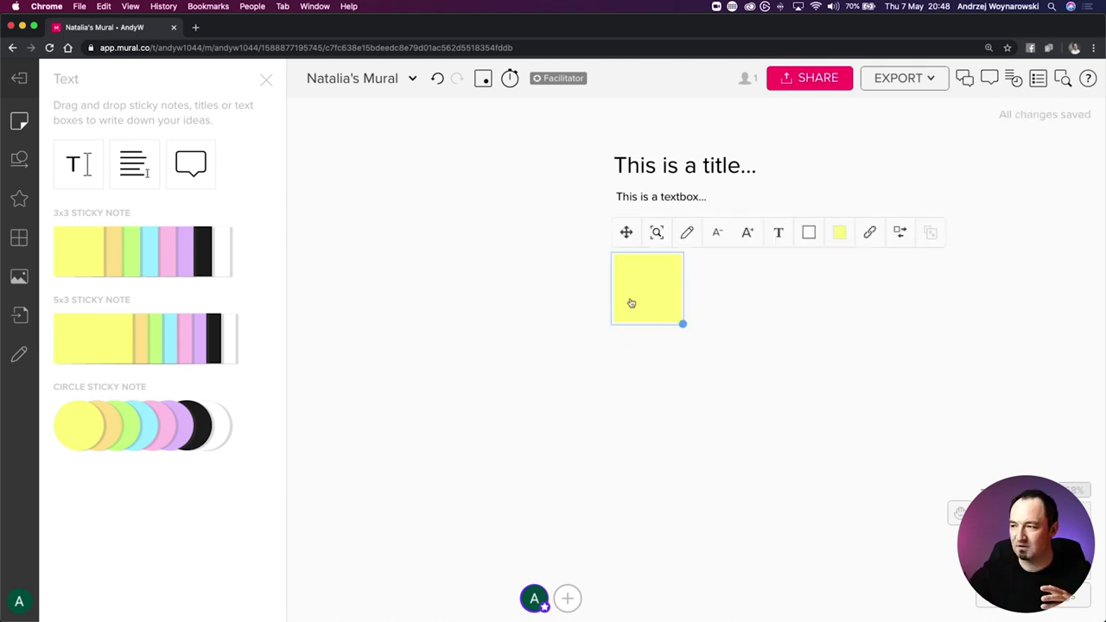
{"action": "left_click", "coordinate": [420, 246]}
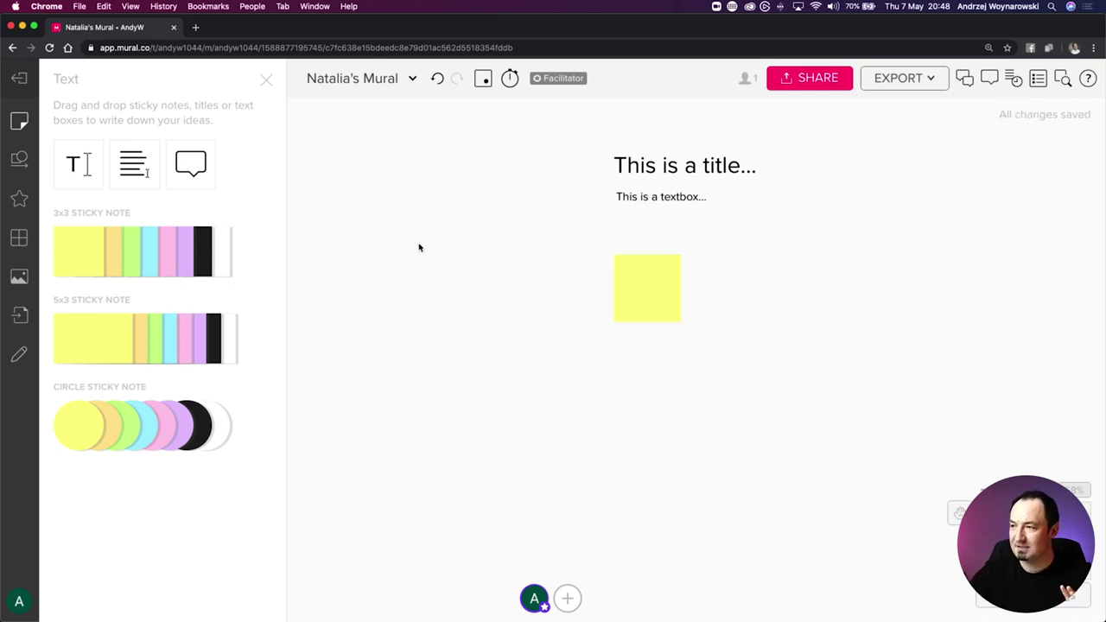
{"action": "left_click", "coordinate": [19, 161]}
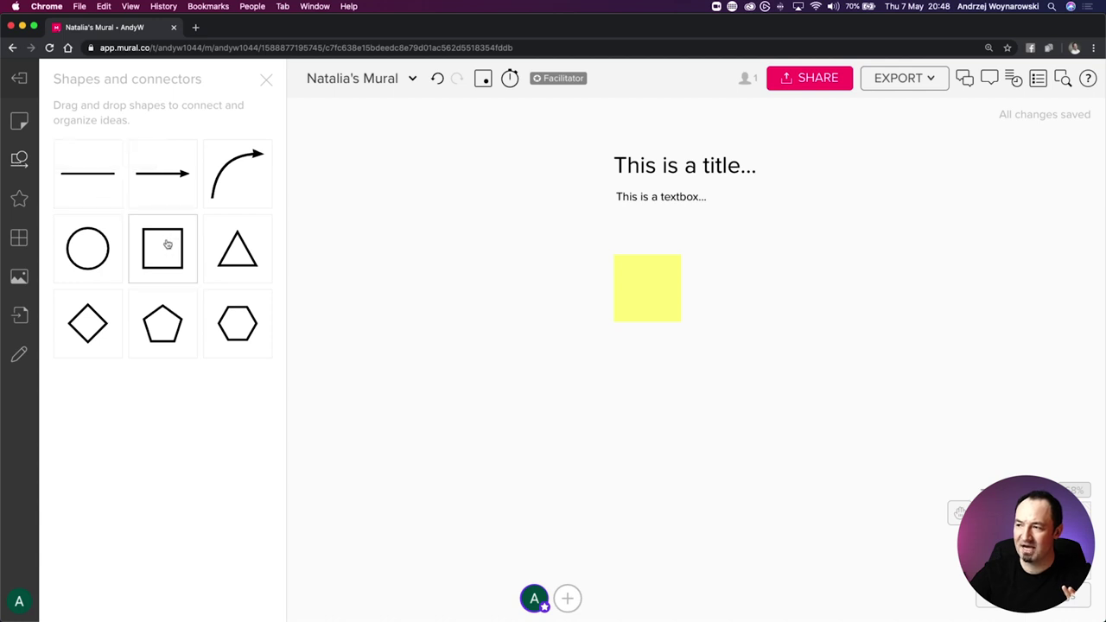
{"action": "left_click_drag", "start_coordinate": [163, 249], "coordinate": [628, 270]}
{"action": "left_click_drag", "start_coordinate": [682, 321], "coordinate": [693, 332]}
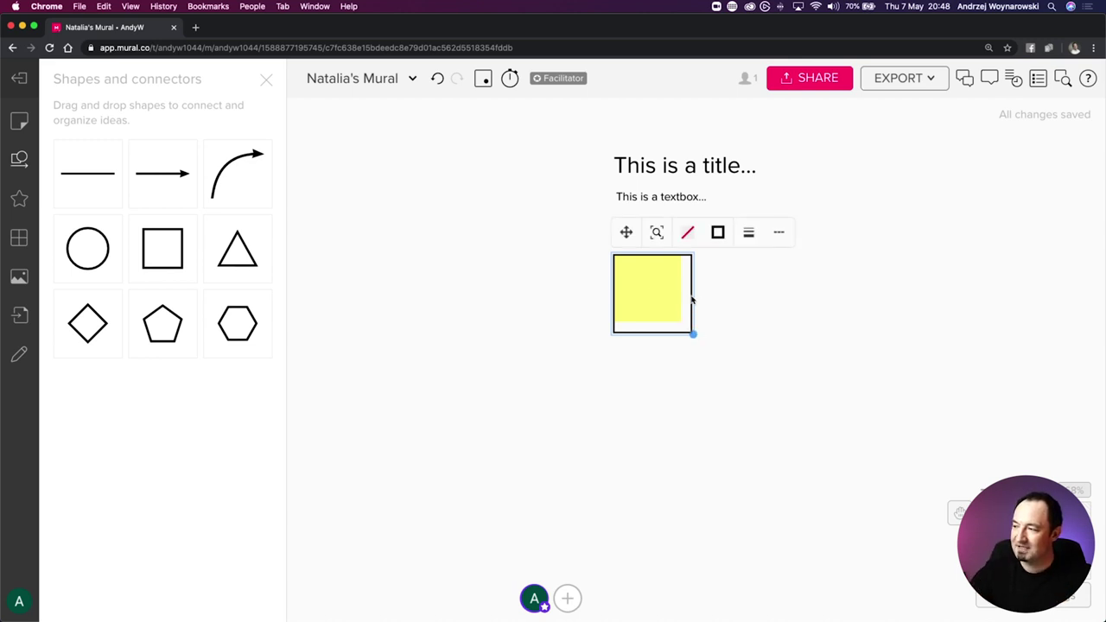
{"action": "left_click", "coordinate": [700, 304]}
{"action": "left_click_drag", "start_coordinate": [688, 306], "coordinate": [686, 299]}
Adjust the square frame's border thickness and set its border color to gray
{"action": "left_click", "coordinate": [743, 229]}
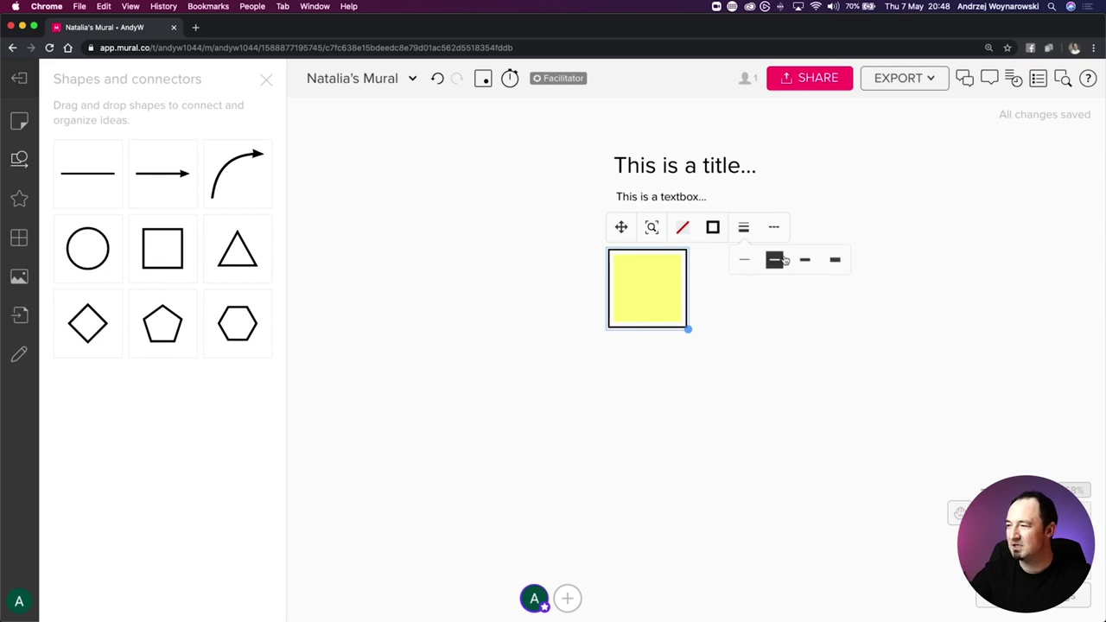
{"action": "left_click", "coordinate": [778, 260]}
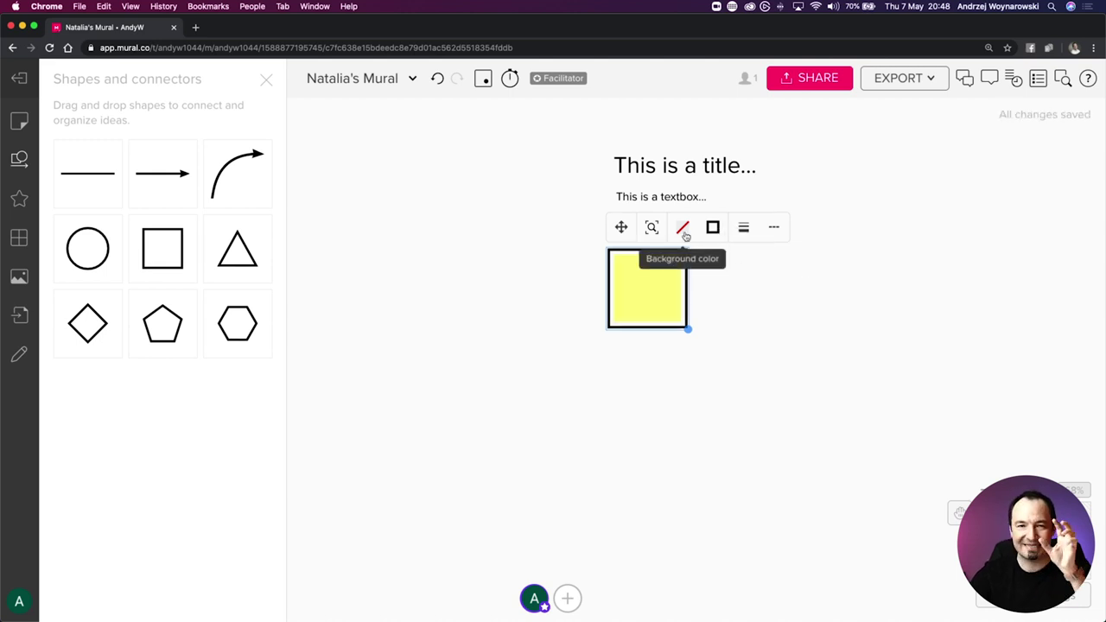
{"action": "left_click", "coordinate": [712, 228]}
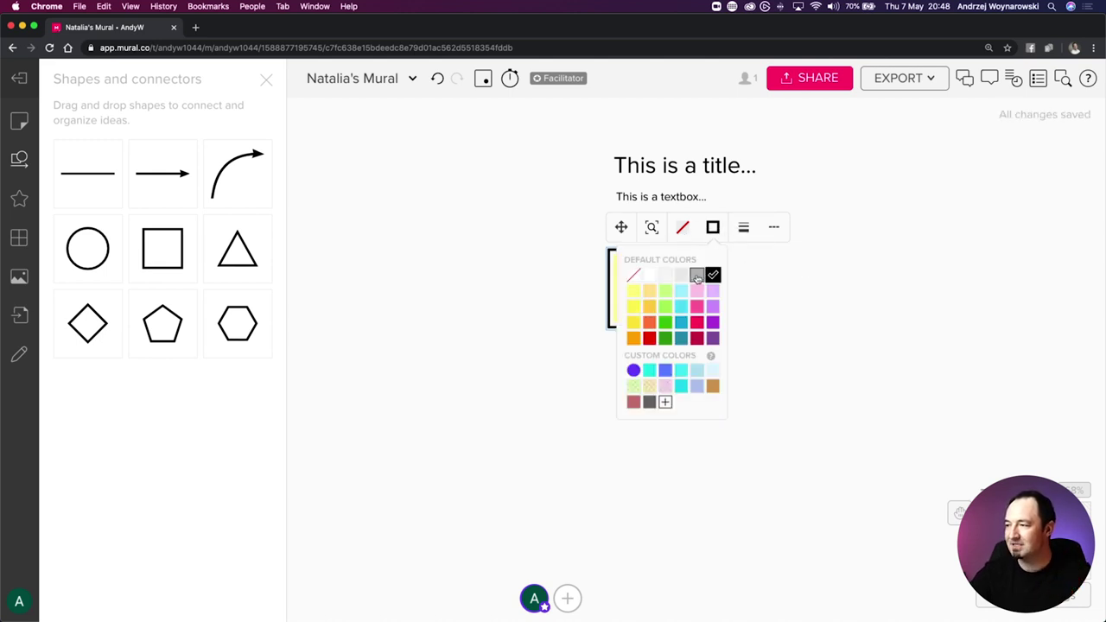
{"action": "left_click", "coordinate": [698, 278]}
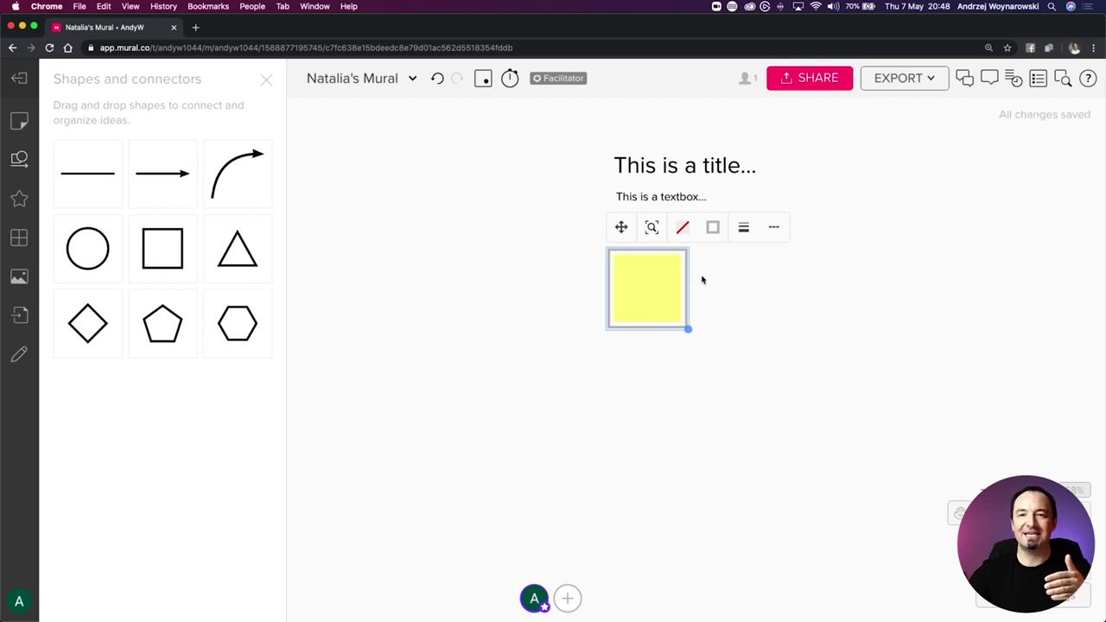
Delete the yellow sticky note inside the gray square, keeping only the empty frame
{"action": "double_click", "coordinate": [649, 280]}
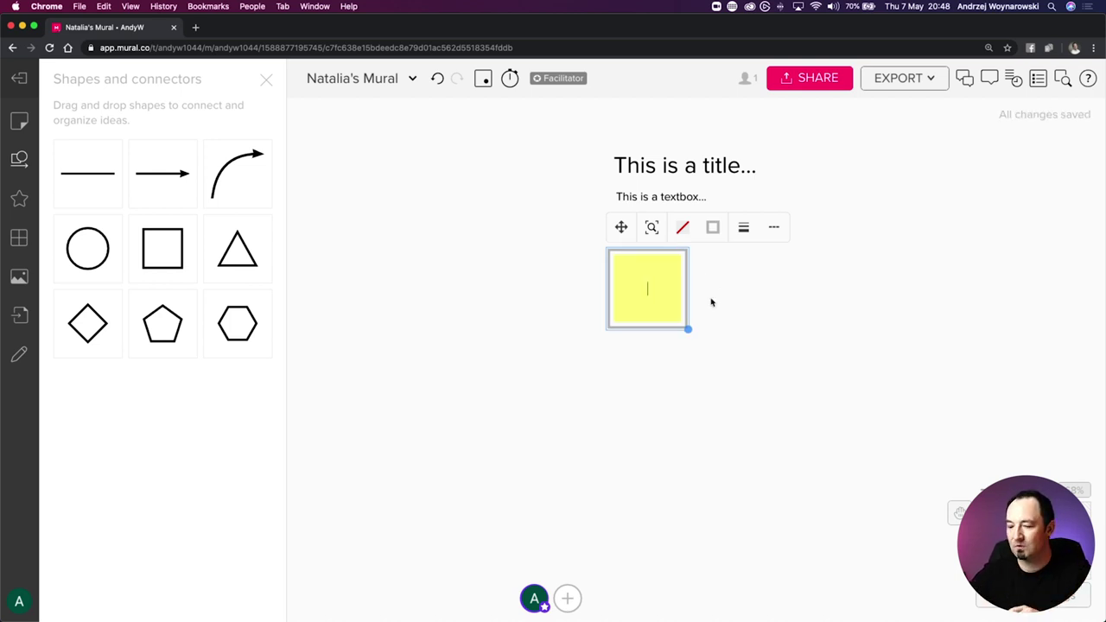
{"action": "left_click", "coordinate": [718, 303]}
{"action": "left_click", "coordinate": [672, 294]}
{"action": "left_click", "coordinate": [672, 294]}
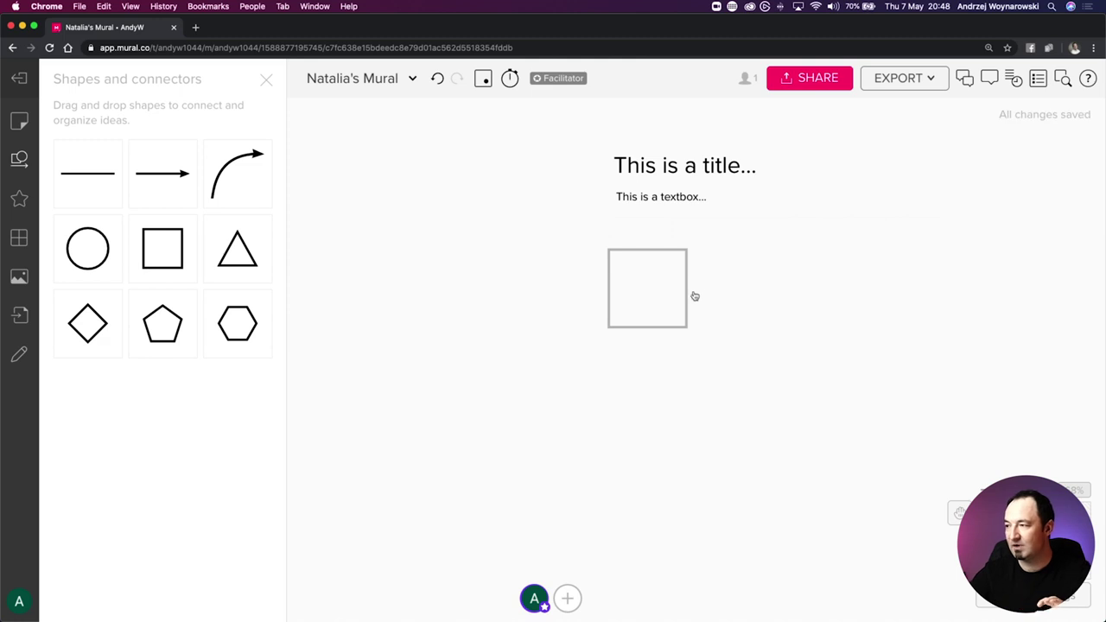
{"action": "left_click", "coordinate": [689, 272]}
{"action": "left_click", "coordinate": [553, 173]}
{"action": "scroll", "coordinate": [560, 178], "scroll_direction": "right", "scroll_amount": 1}
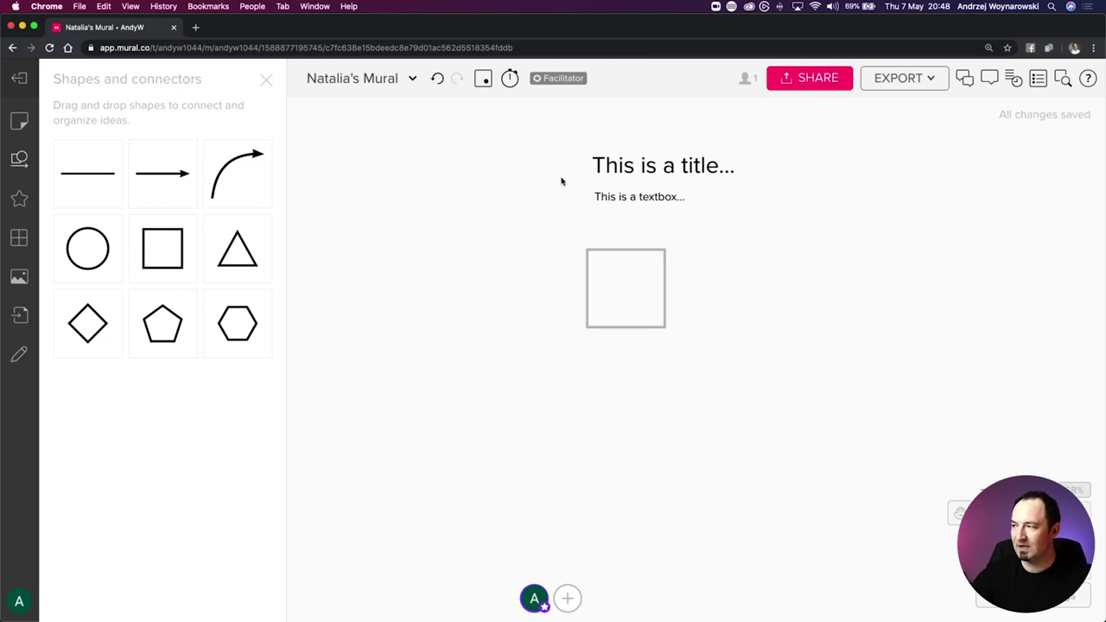
Change the font of both the title and the text box to Marker Felt
{"action": "double_click", "coordinate": [629, 173]}
{"action": "left_click", "coordinate": [516, 173]}
{"action": "left_click_drag", "start_coordinate": [536, 159], "coordinate": [676, 211]}
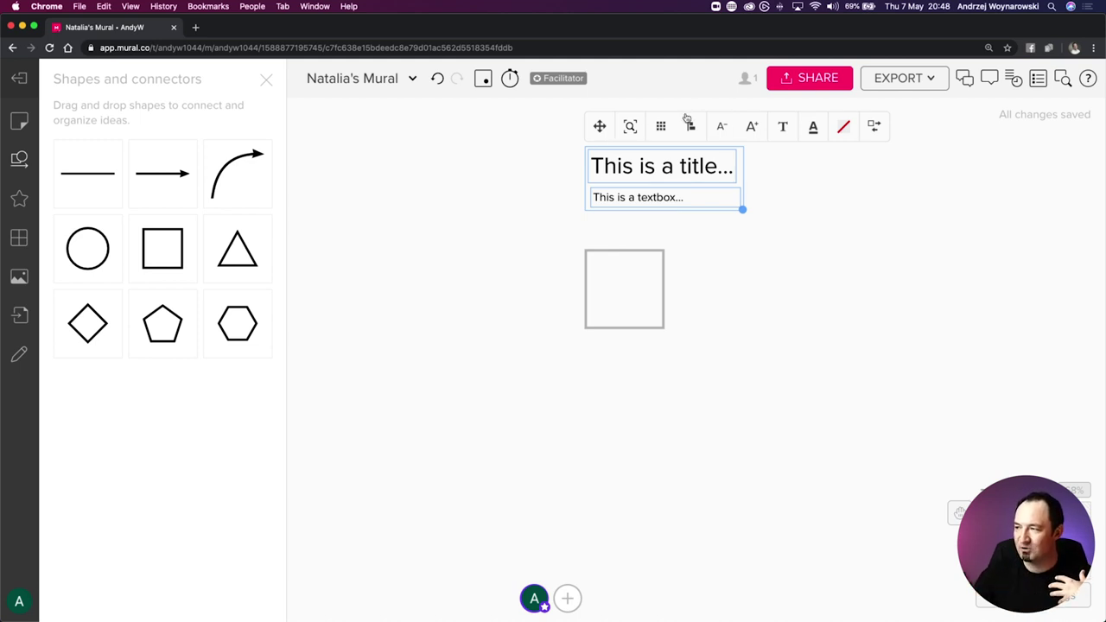
{"action": "left_click", "coordinate": [783, 127]}
{"action": "left_click", "coordinate": [845, 162]}
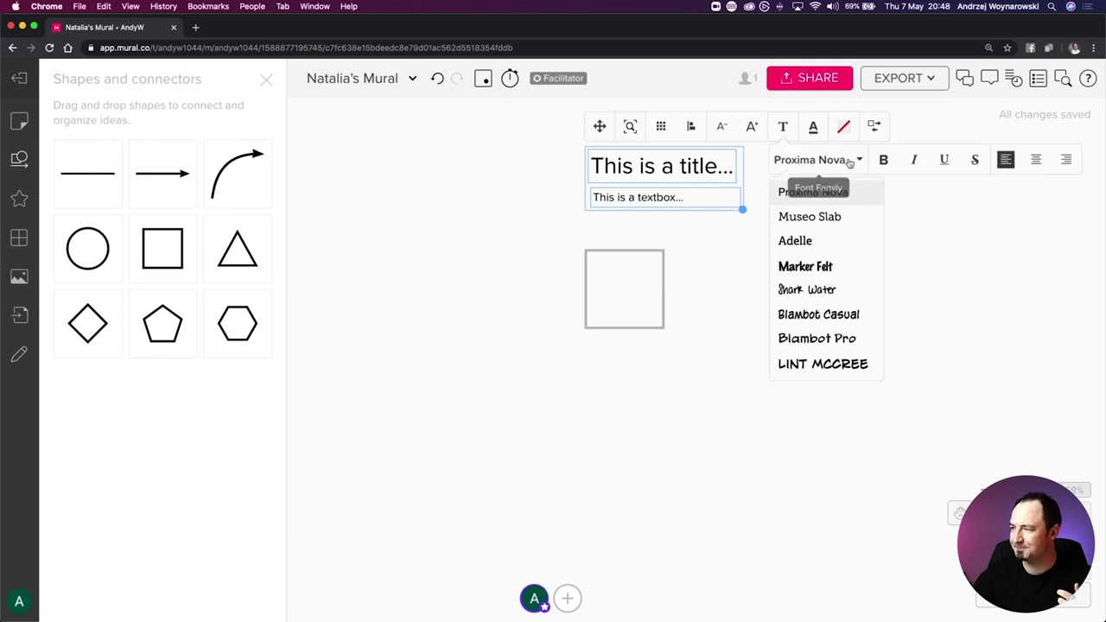
{"action": "left_click", "coordinate": [827, 269]}
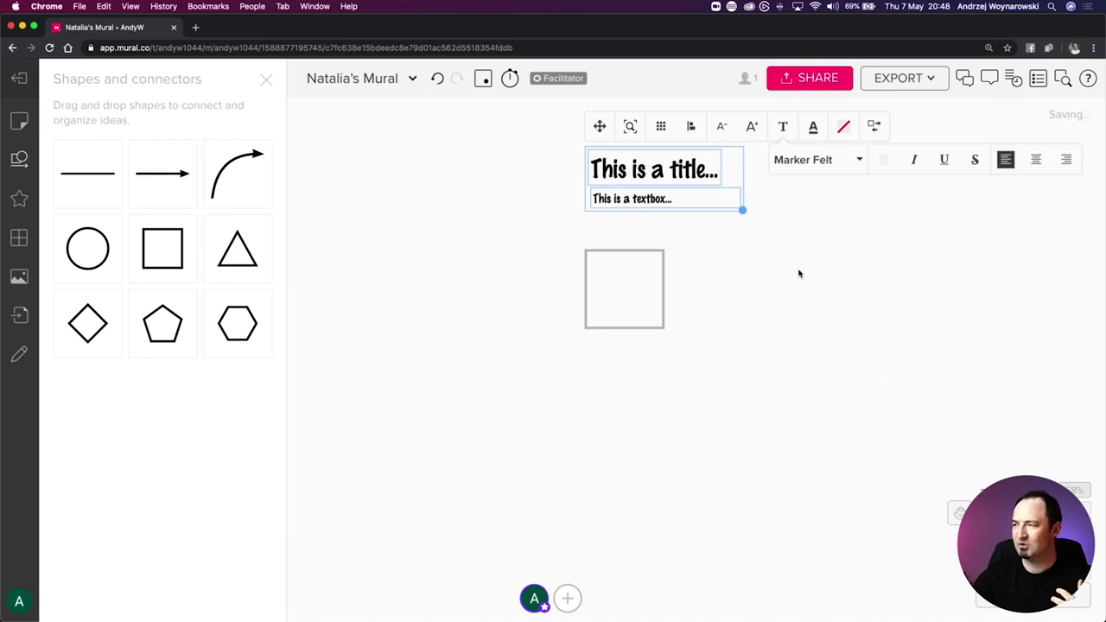
{"action": "left_click", "coordinate": [727, 251]}
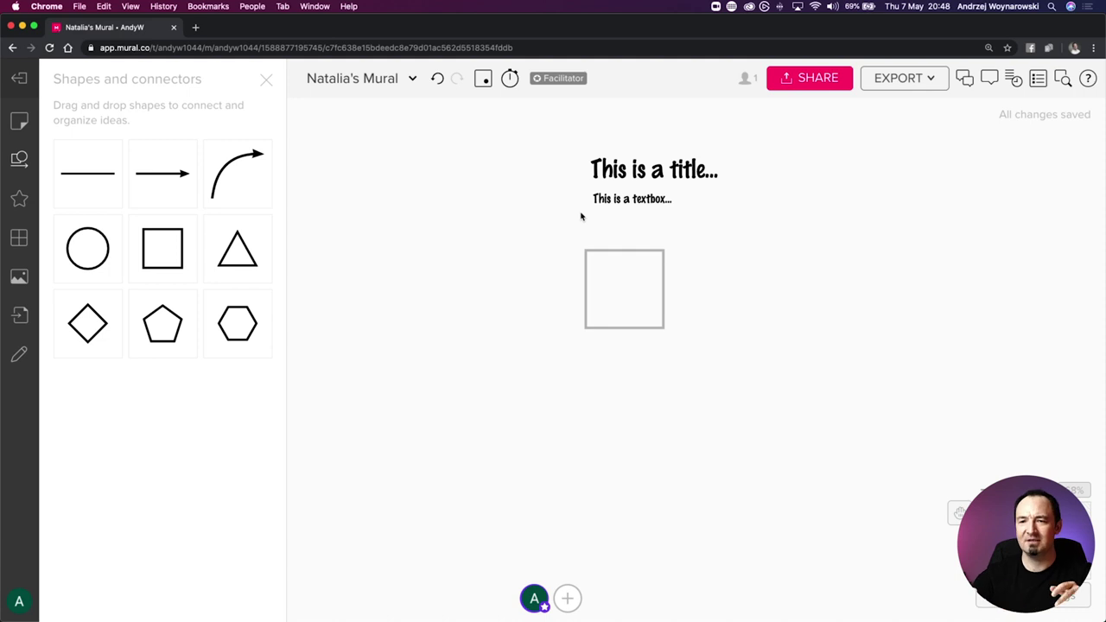
Replace the title's placeholder text with "Favorite animal"
{"action": "double_click", "coordinate": [637, 171]}
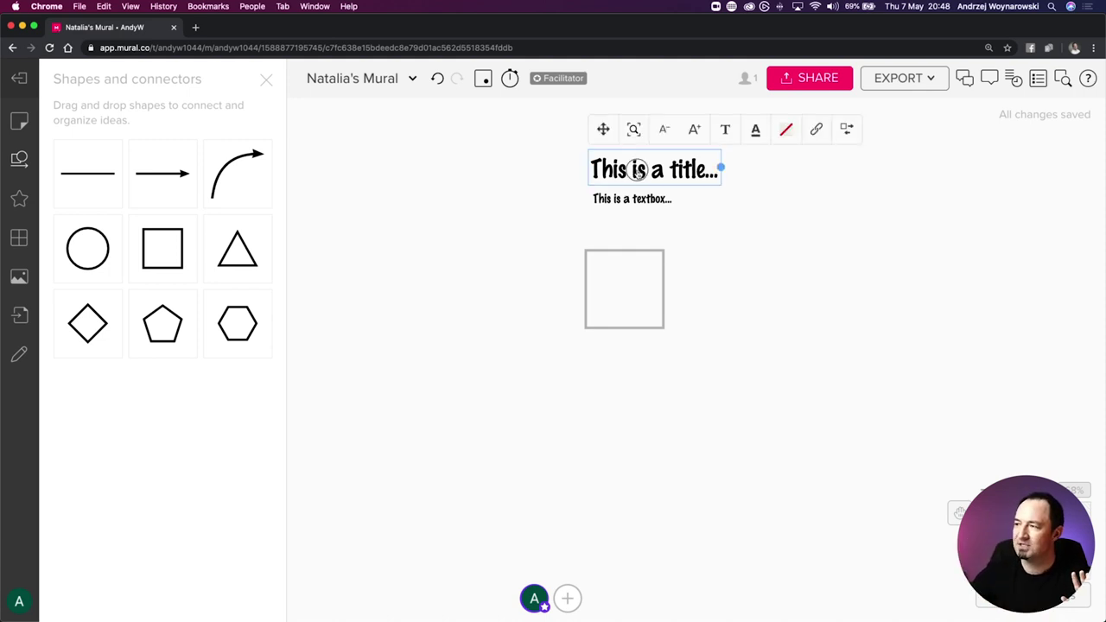
{"action": "type", "text": "Fav"}
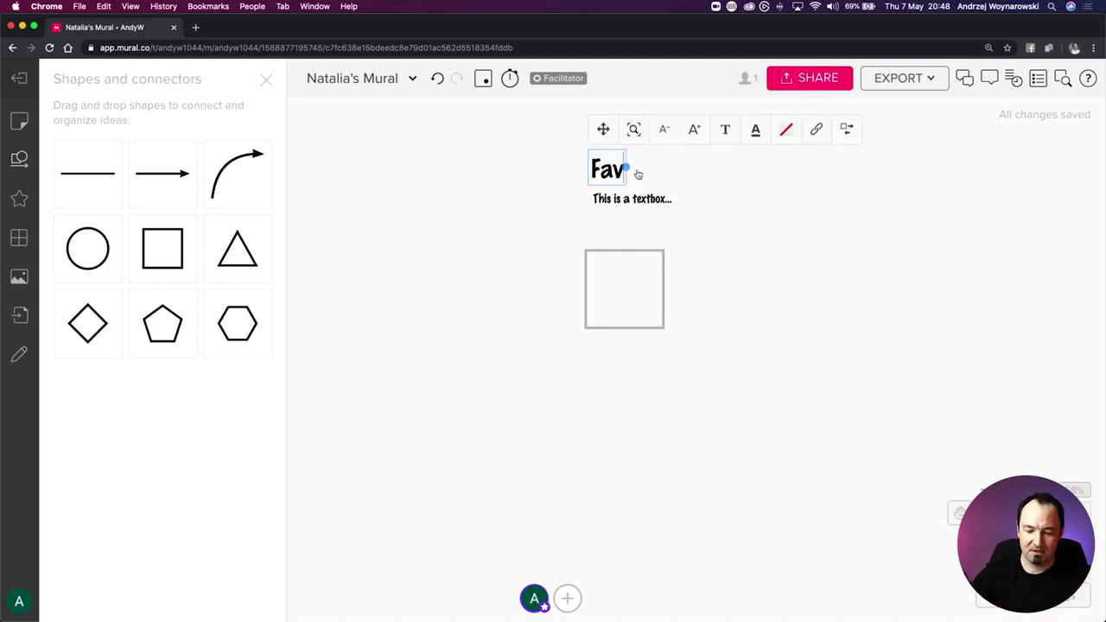
{"action": "type", "text": "orita animal"}
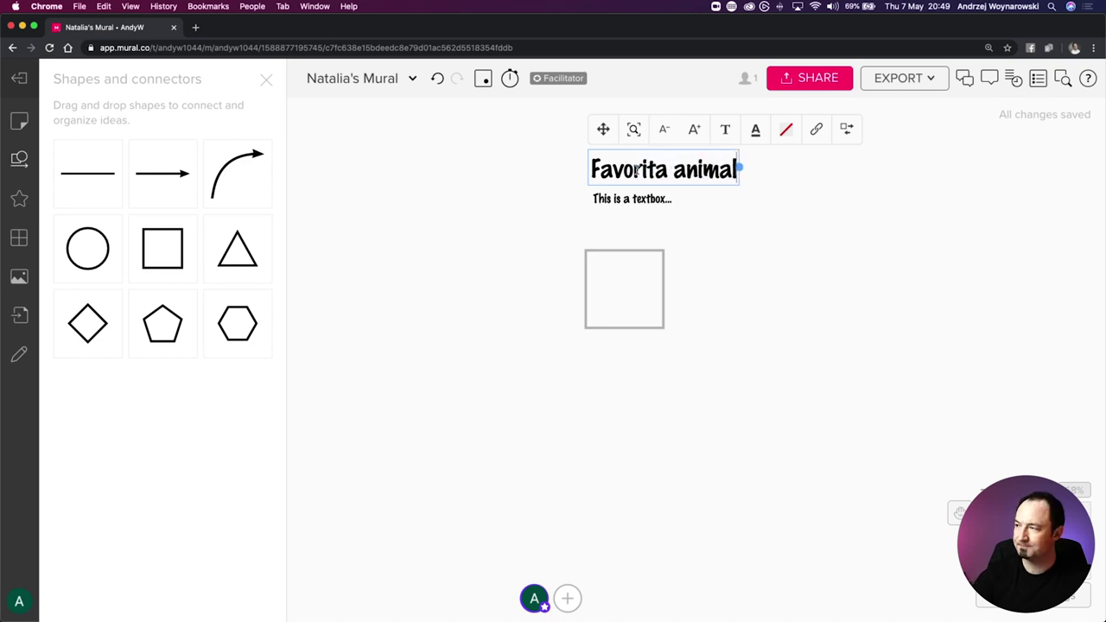
{"action": "scroll", "coordinate": [665, 195], "scroll_direction": "down", "scroll_amount": 2}
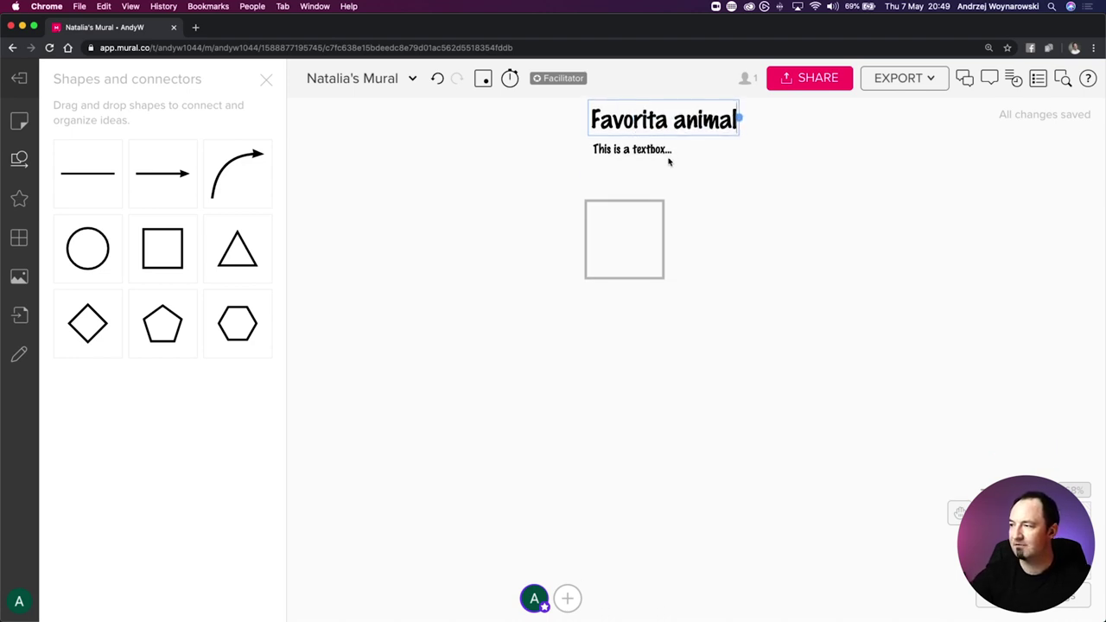
{"action": "left_click", "coordinate": [669, 110]}
{"action": "key", "text": "BackSpace"}
{"action": "type", "text": "e"}
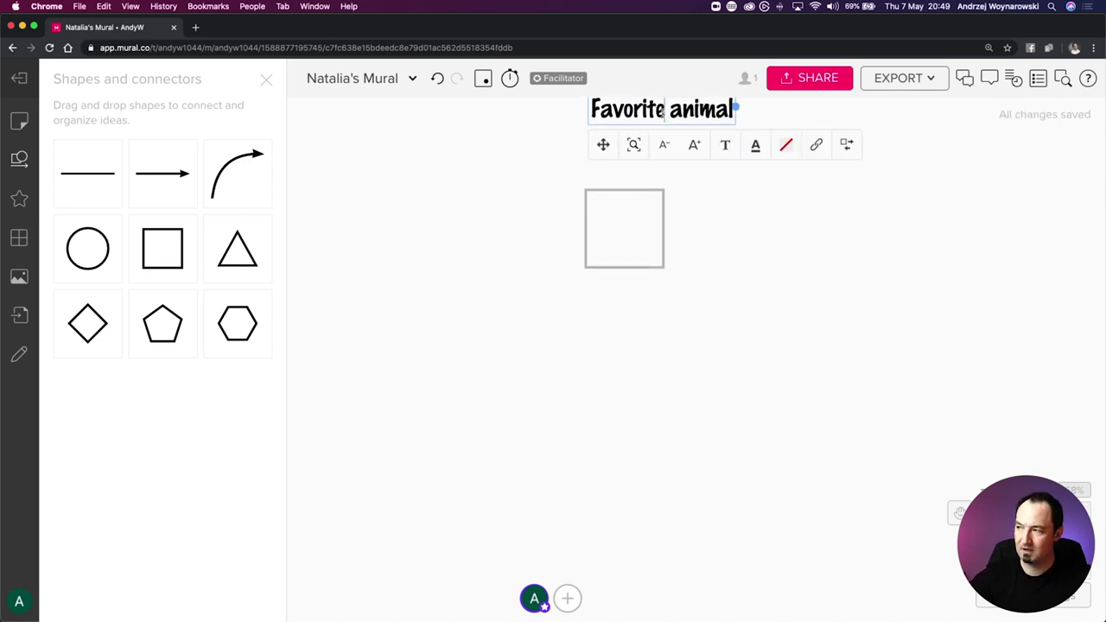
Replace the text box's placeholder with "Please input the name of your animal"
{"action": "double_click", "coordinate": [605, 143]}
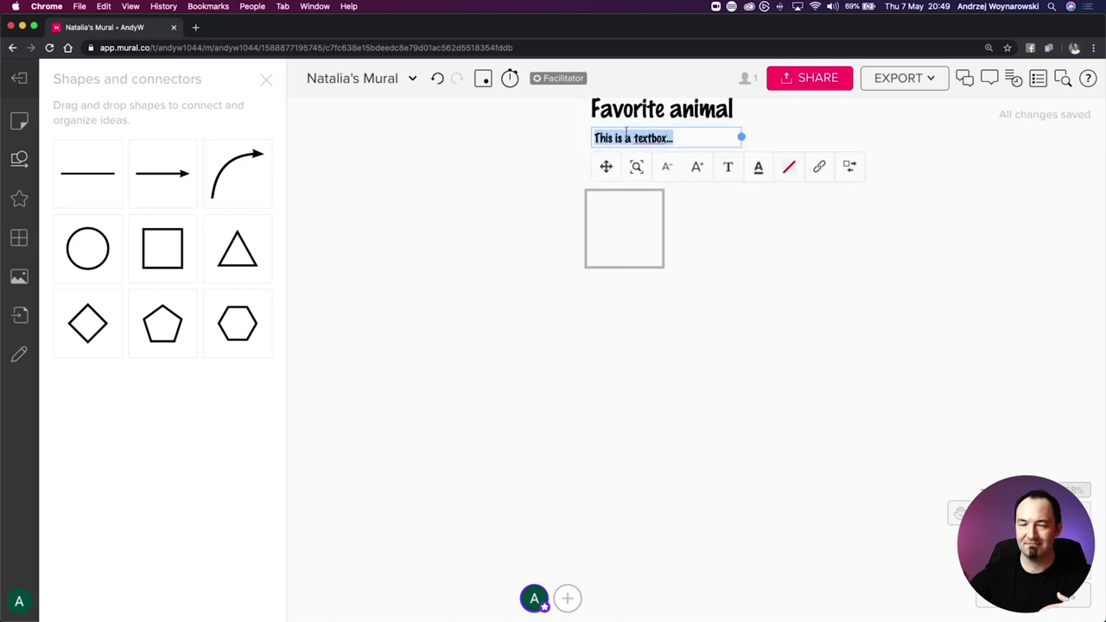
{"action": "type", "text": "Pleas"}
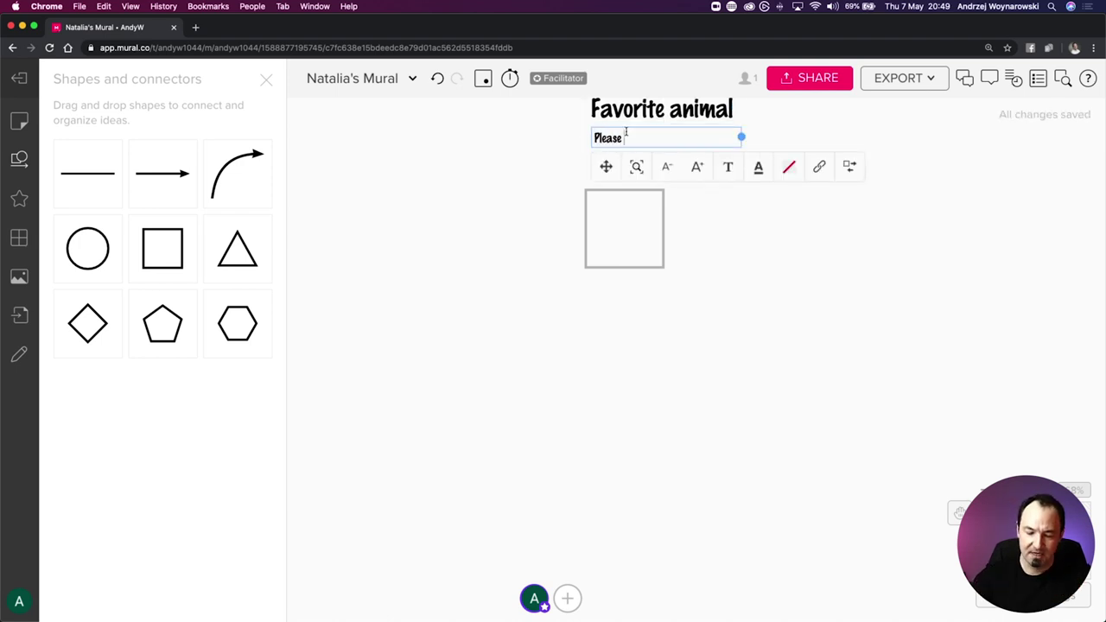
{"action": "type", "text": "e "}
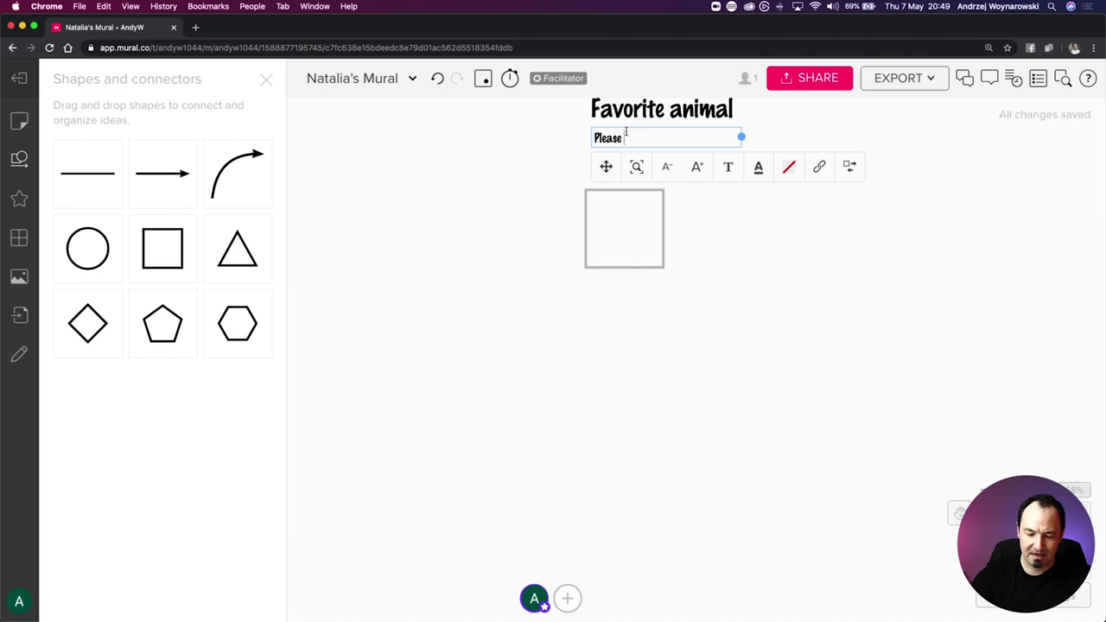
{"action": "type", "text": "input"}
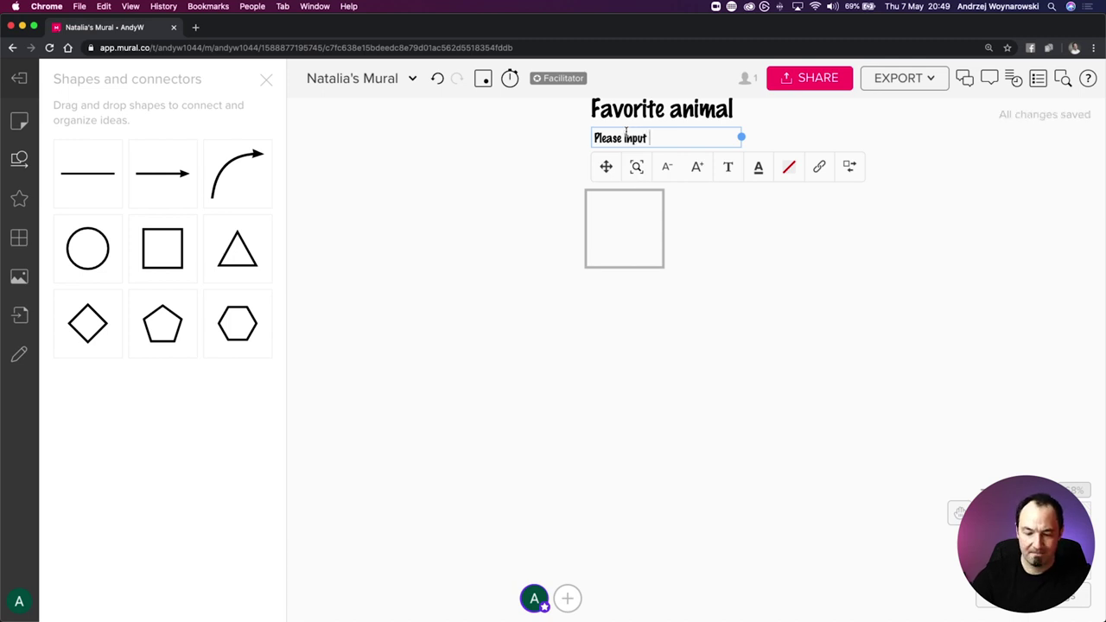
{"action": "type", "text": " thr n"}
{"action": "key", "text": "BackSpace"}
{"action": "key", "text": "BackSpace"}
{"action": "key", "text": "BackSpace"}
{"action": "type", "text": "e a"}
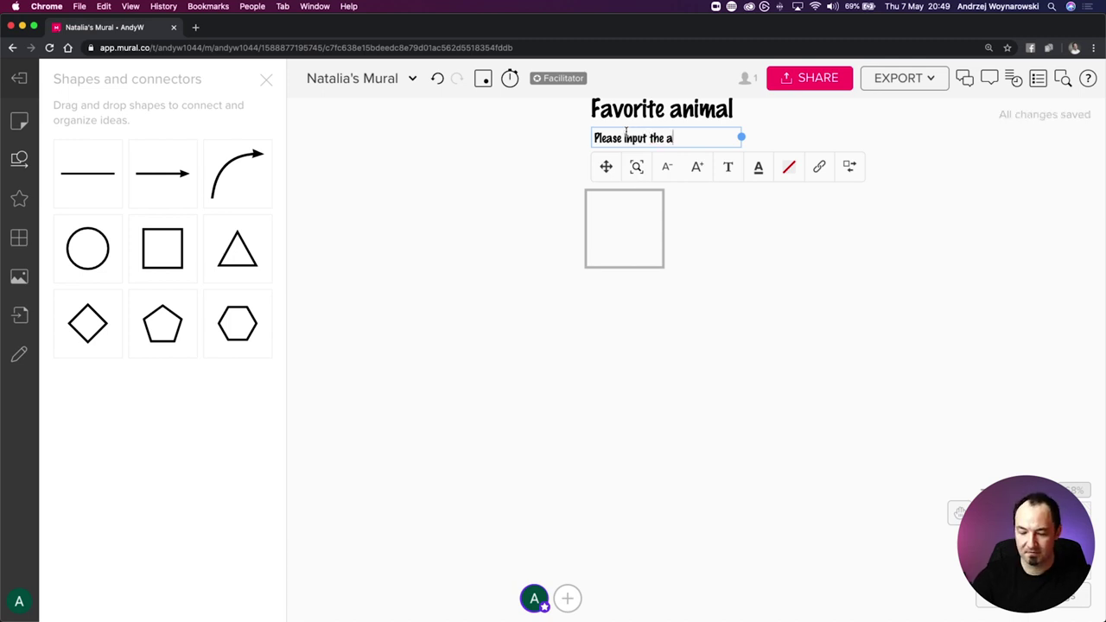
{"action": "type", "text": "nme"}
{"action": "key", "text": "BackSpace"}
{"action": "key", "text": "BackSpace"}
{"action": "key", "text": "BackSpace"}
{"action": "key", "text": "BackSpace"}
{"action": "type", "text": "name of "}
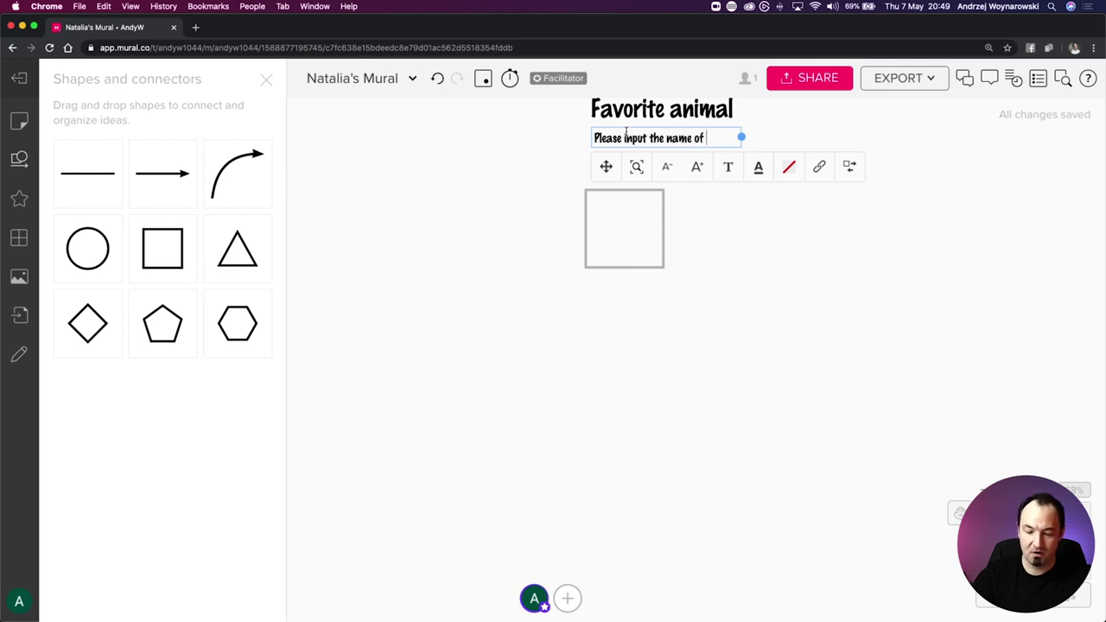
{"action": "type", "text": "your animal"}
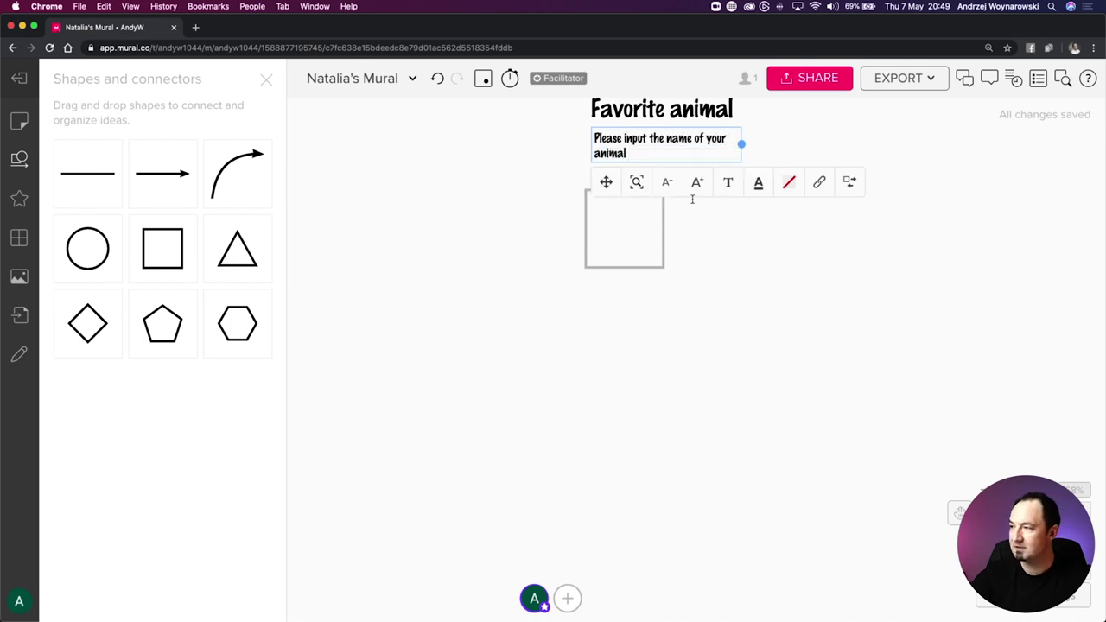
Continue the instruction text with "using the post it note colores accordingly", correcting the misspelled "note"
{"action": "type", "text": " using the "}
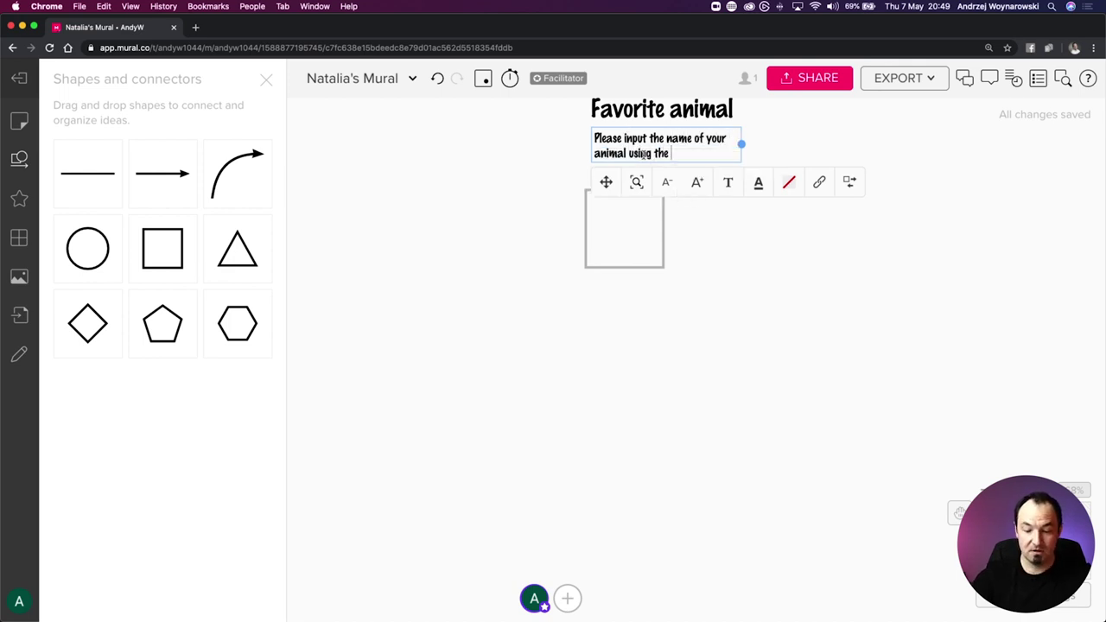
{"action": "type", "text": "post it"}
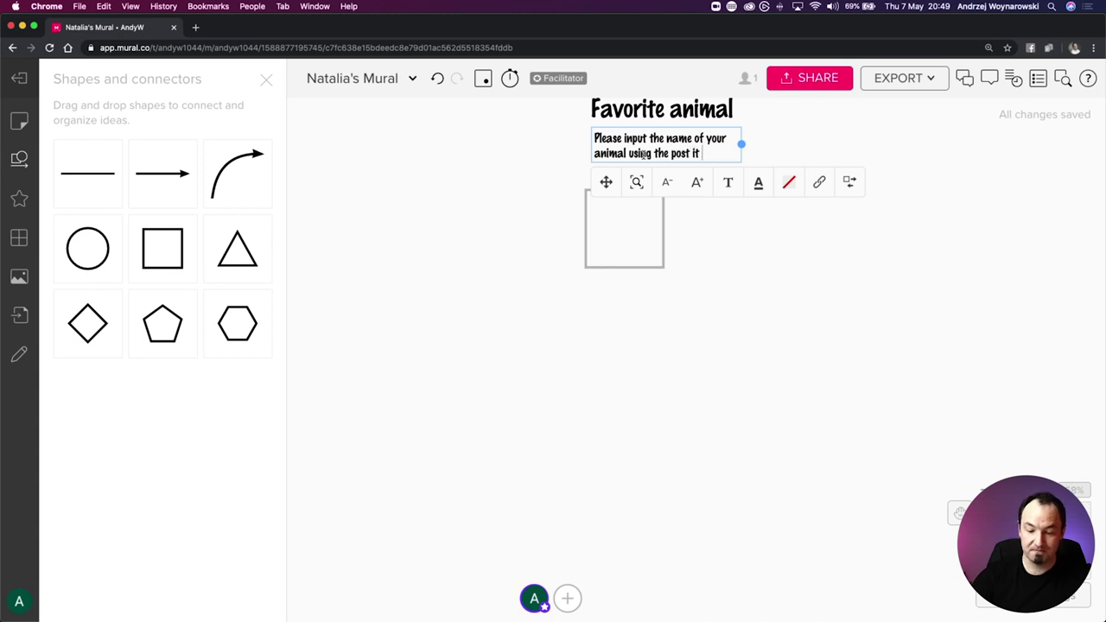
{"action": "type", "text": " noe colores"}
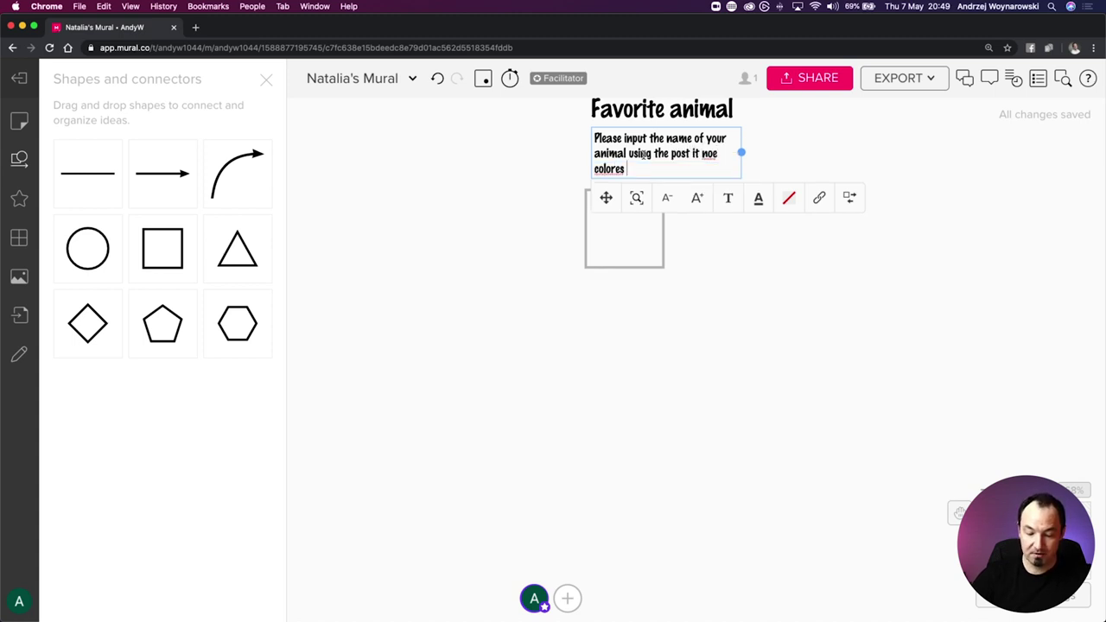
{"action": "type", "text": " accordingly"}
{"action": "key", "text": "BackSpace"}
{"action": "key", "text": "BackSpace"}
{"action": "key", "text": "BackSpace"}
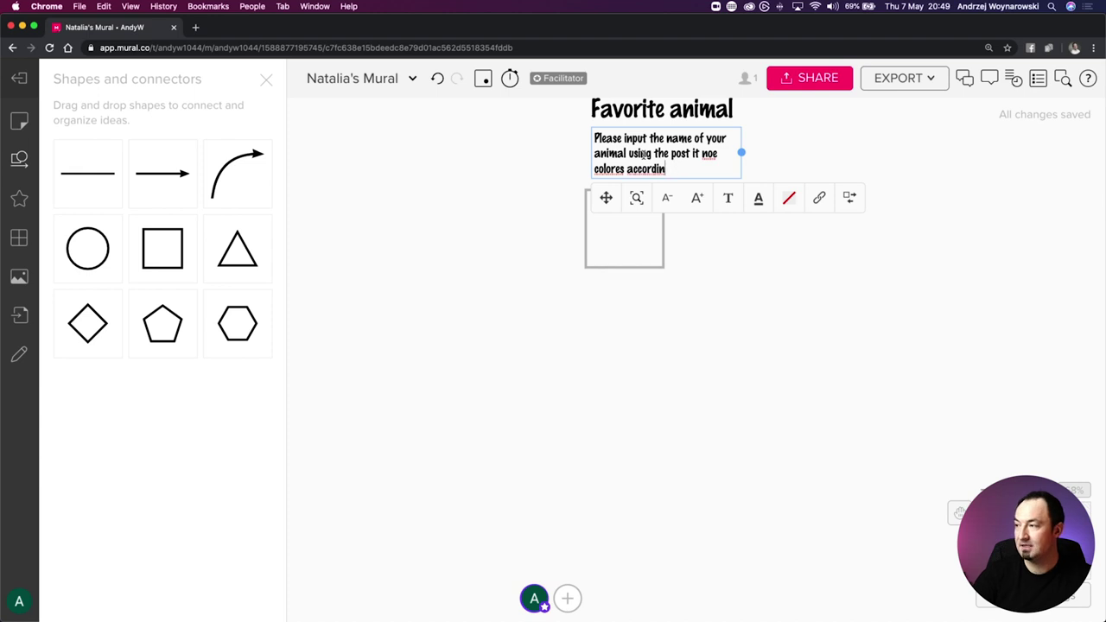
{"action": "type", "text": "g"}
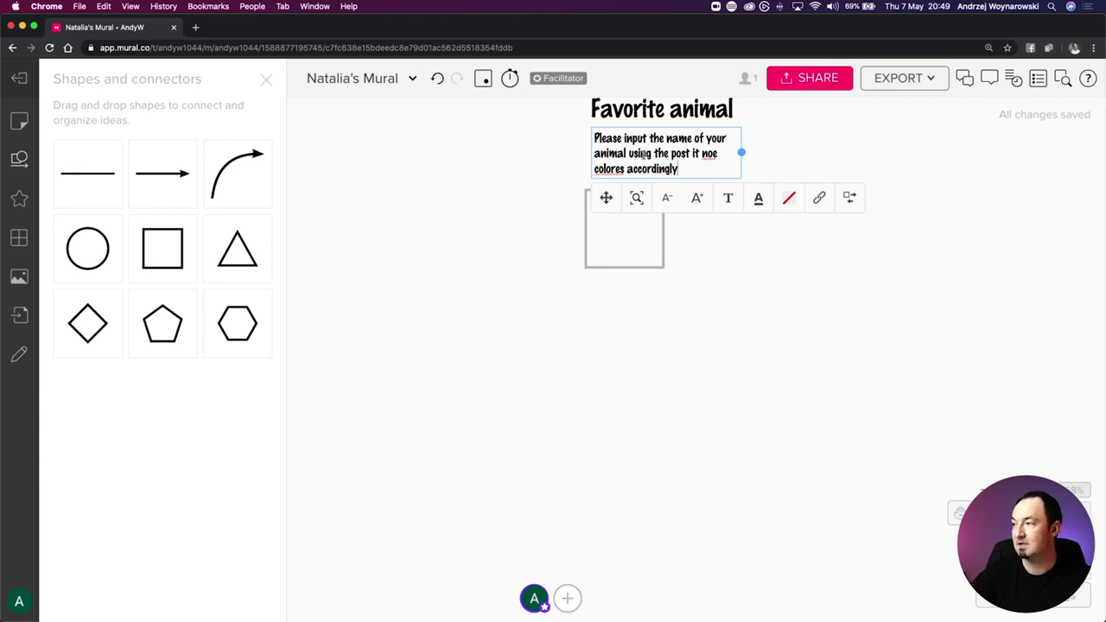
{"action": "type", "text": "ly"}
{"action": "left_click", "coordinate": [739, 284]}
{"action": "left_click", "coordinate": [702, 164]}
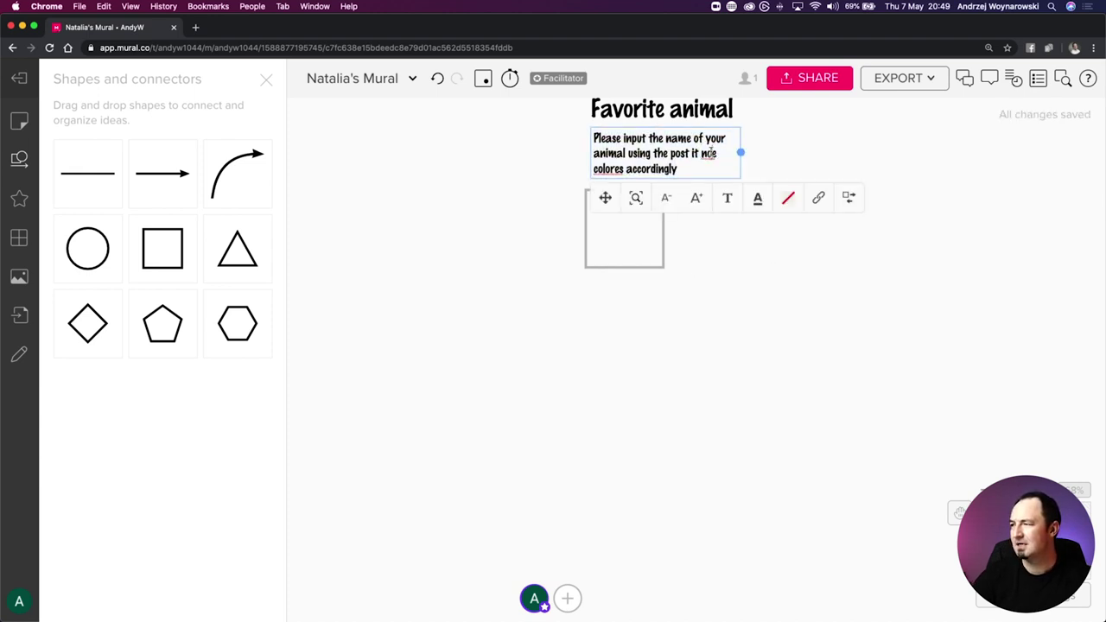
{"action": "type", "text": "te"}
{"action": "left_click", "coordinate": [751, 146]}
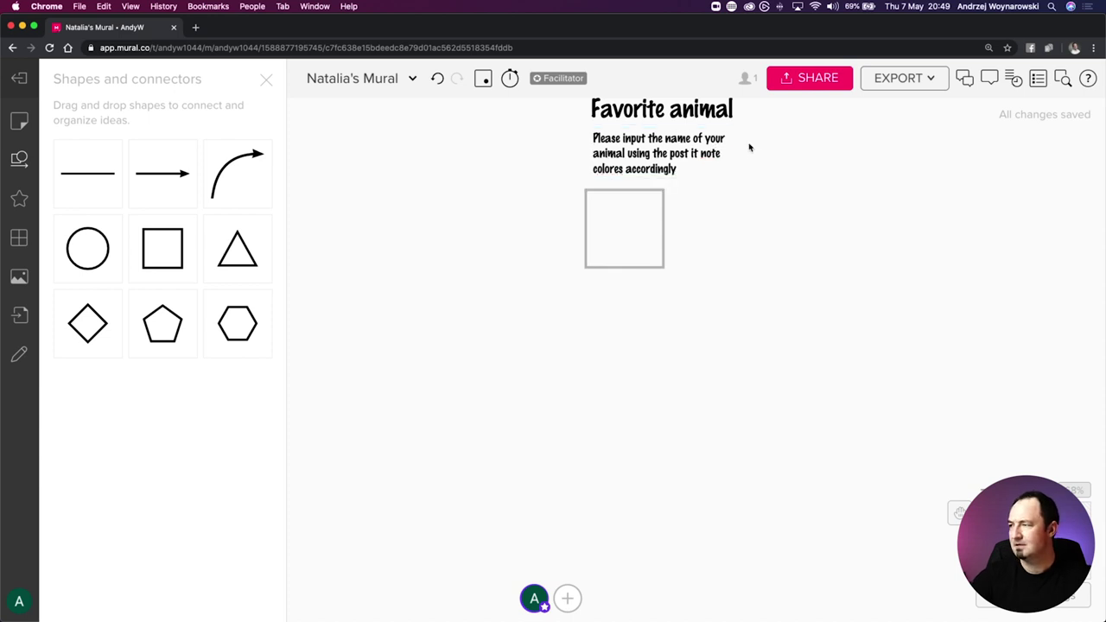
Change the instruction text's color from the default palette to medium gray
{"action": "left_click", "coordinate": [714, 170]}
{"action": "left_click", "coordinate": [757, 204]}
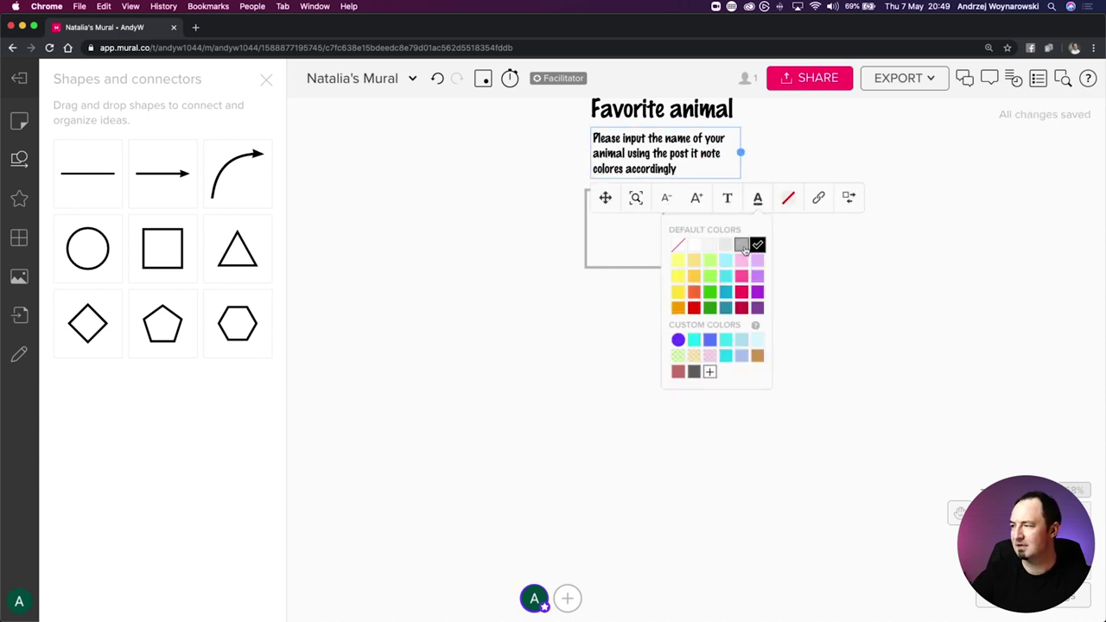
{"action": "left_click", "coordinate": [740, 247]}
{"action": "left_click", "coordinate": [762, 145]}
Widen the instruction text box so its text wraps onto two lines, and move the gray square lower to free space beneath it
{"action": "left_click", "coordinate": [700, 164]}
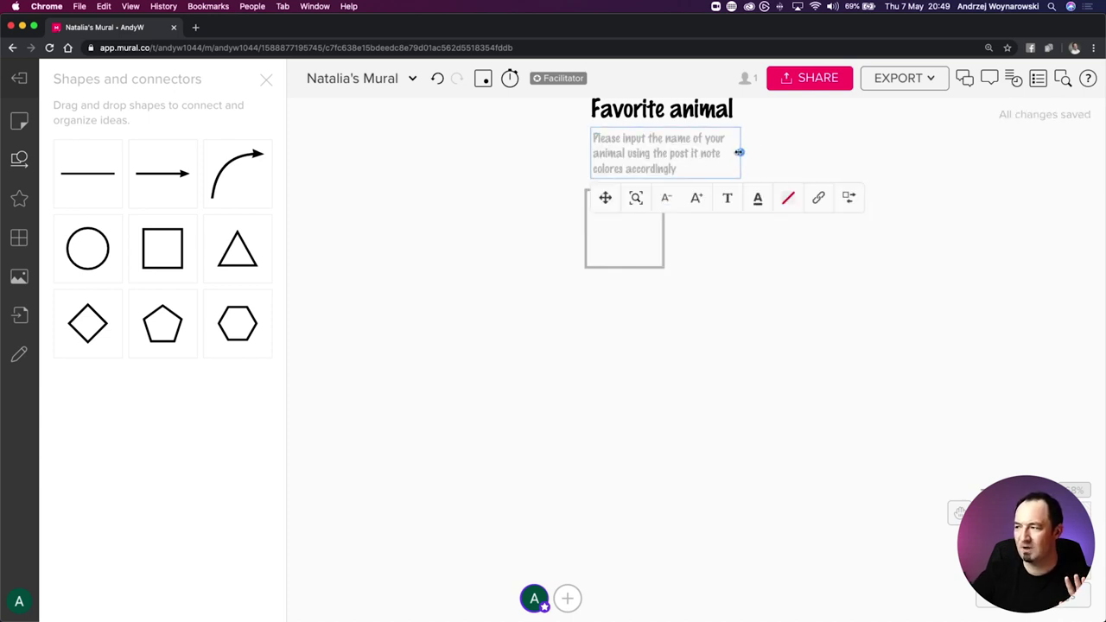
{"action": "left_click_drag", "start_coordinate": [738, 153], "coordinate": [801, 147]}
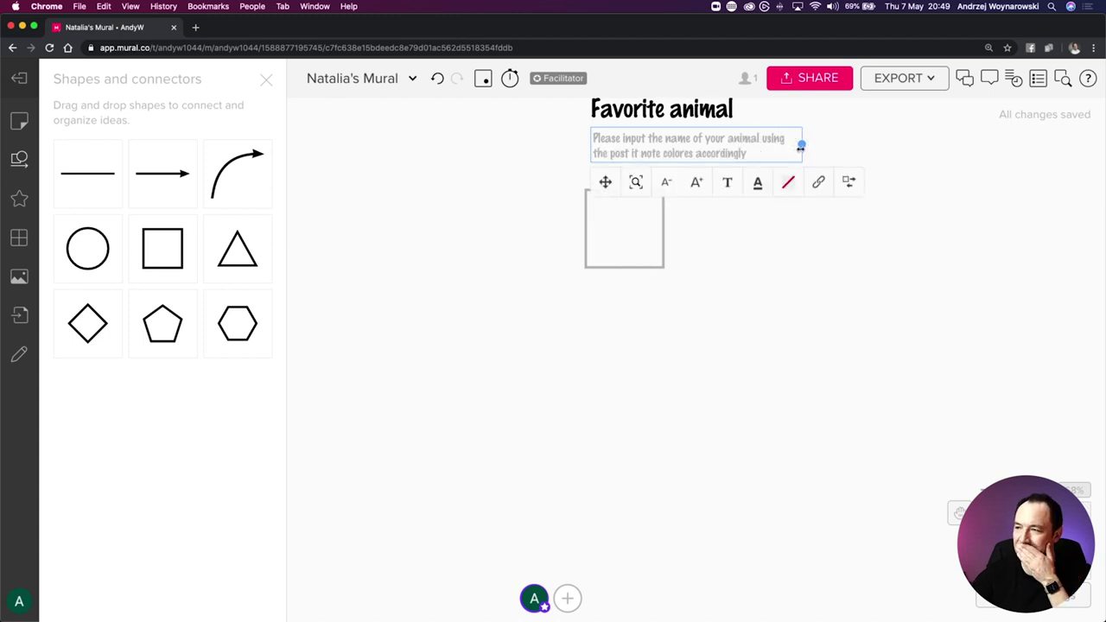
{"action": "left_click", "coordinate": [669, 227]}
{"action": "left_click_drag", "start_coordinate": [666, 222], "coordinate": [663, 281]}
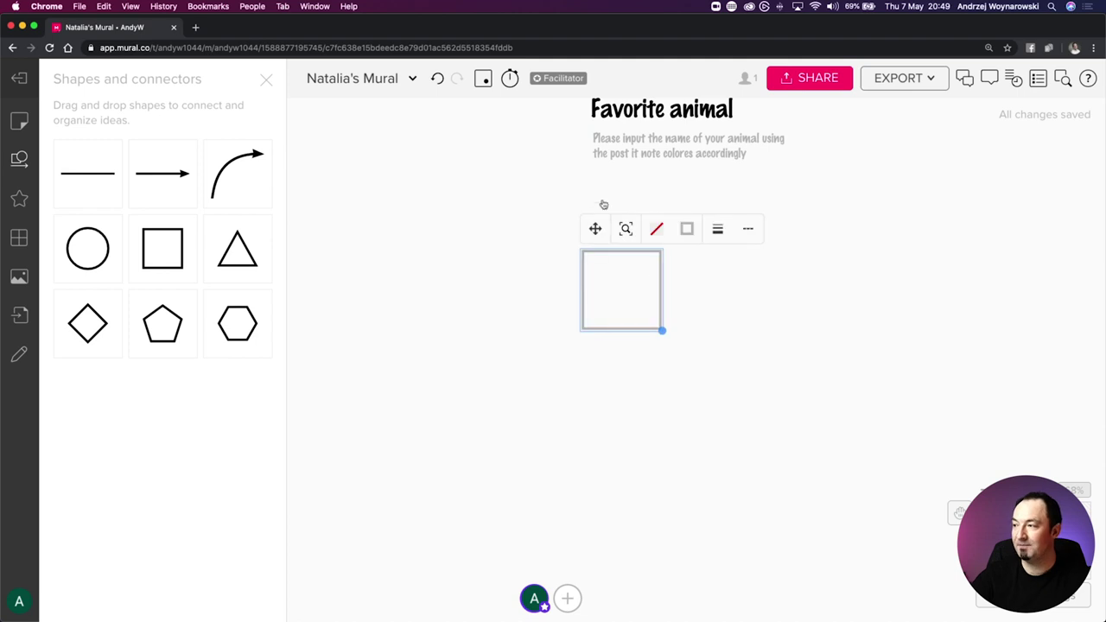
Duplicate the gray instruction text box directly below the original and replace the copy's text with "Time : 2 minutes"
{"action": "left_click", "coordinate": [578, 182]}
{"action": "left_click", "coordinate": [627, 157]}
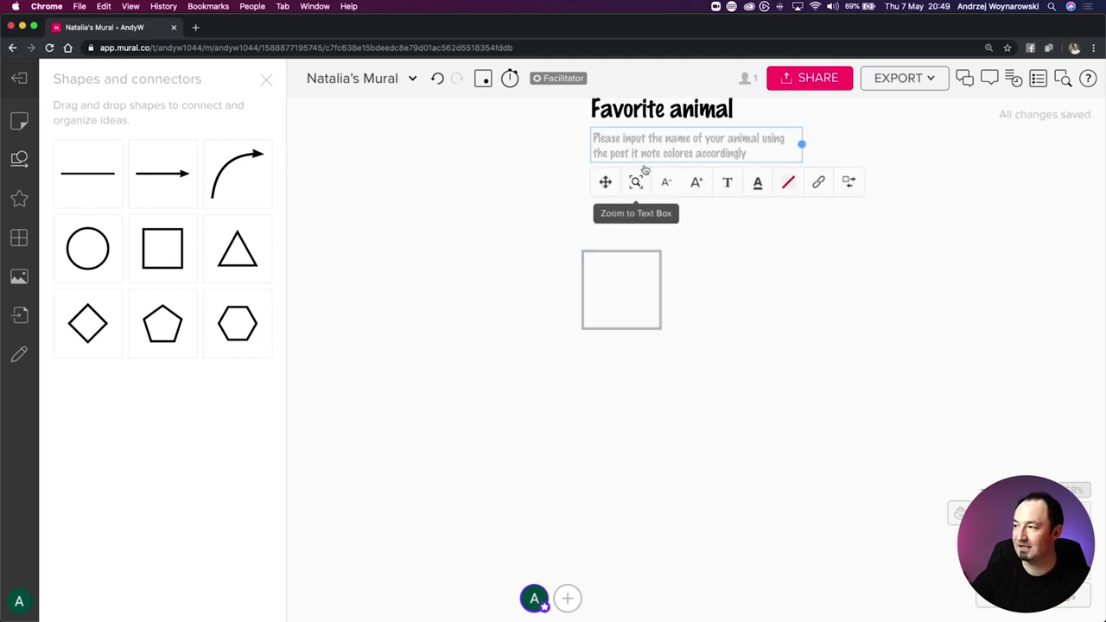
{"action": "mouse_move", "coordinate": [636, 181]}
{"action": "left_mouse_down"}
{"action": "mouse_move", "coordinate": [646, 175]}
{"action": "mouse_move", "coordinate": [649, 197]}
{"action": "left_mouse_up"}
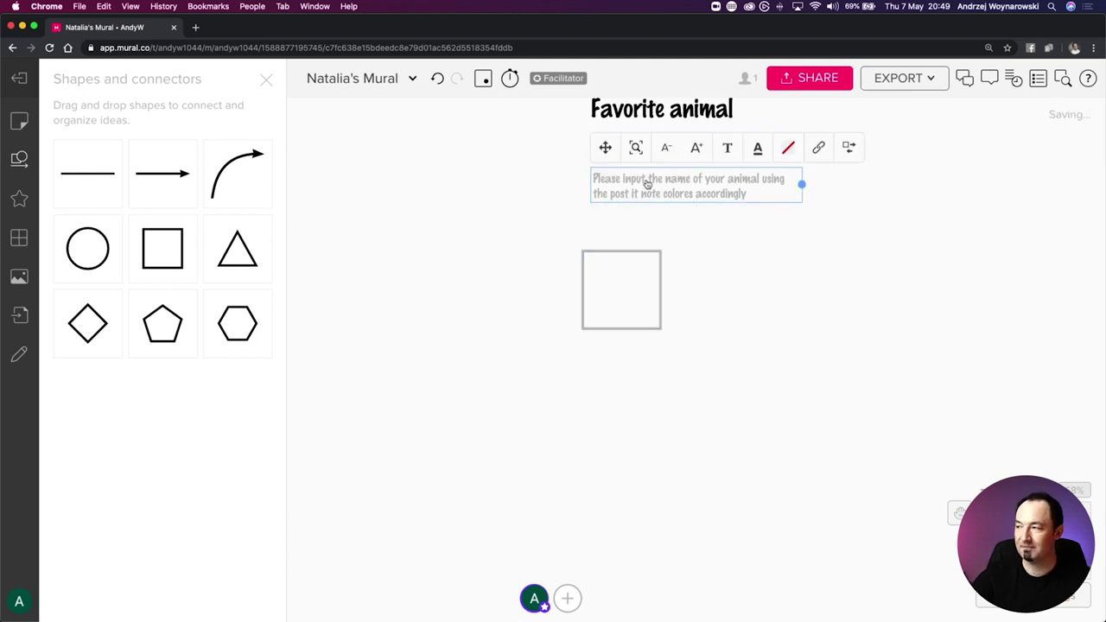
{"action": "double_click", "coordinate": [648, 181]}
{"action": "type", "text": "Time : 2 minutes"}
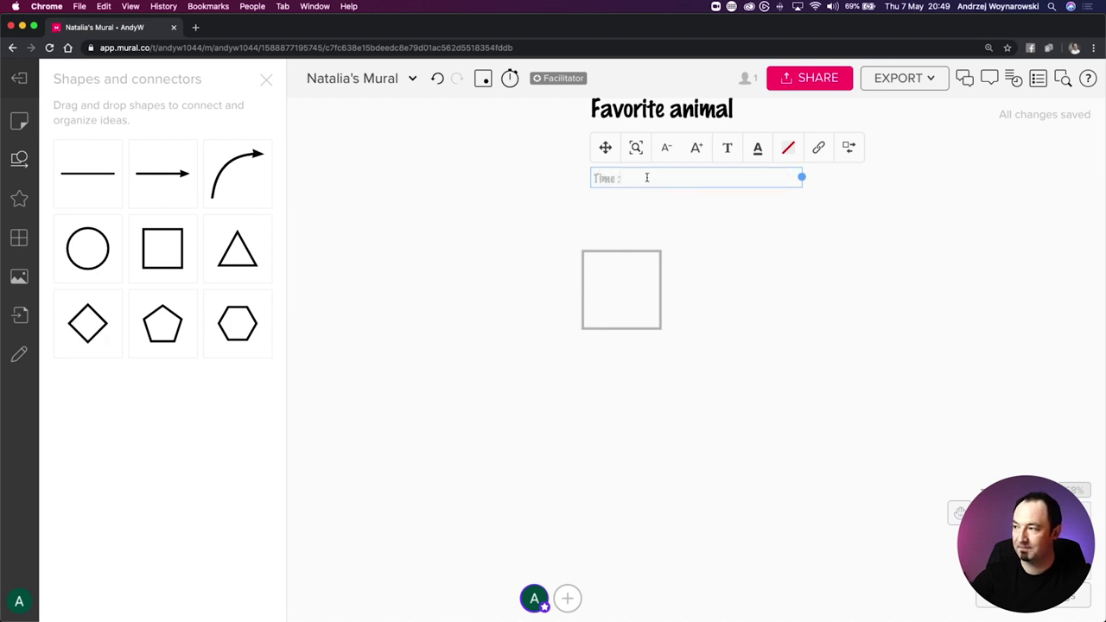
Move the gray square up so it sits just below the time line
{"action": "left_click", "coordinate": [559, 218]}
{"action": "left_click", "coordinate": [647, 257]}
{"action": "left_click_drag", "start_coordinate": [647, 256], "coordinate": [662, 208]}
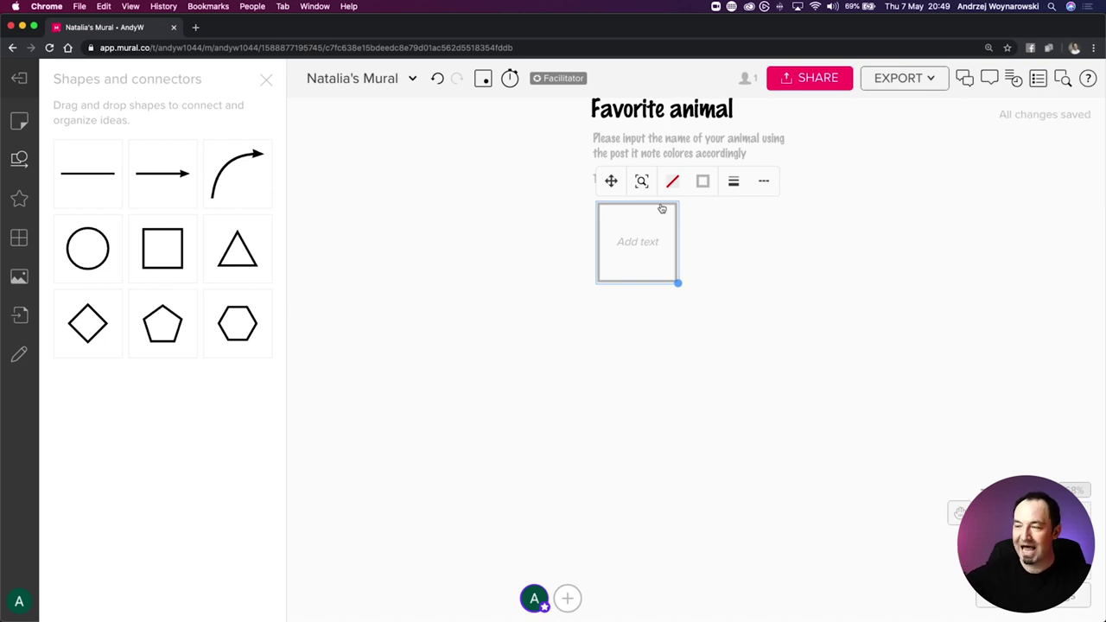
Change the text color of the "Time : 2 minutes" line to bright blue
{"action": "left_click", "coordinate": [540, 192]}
{"action": "left_click", "coordinate": [654, 179]}
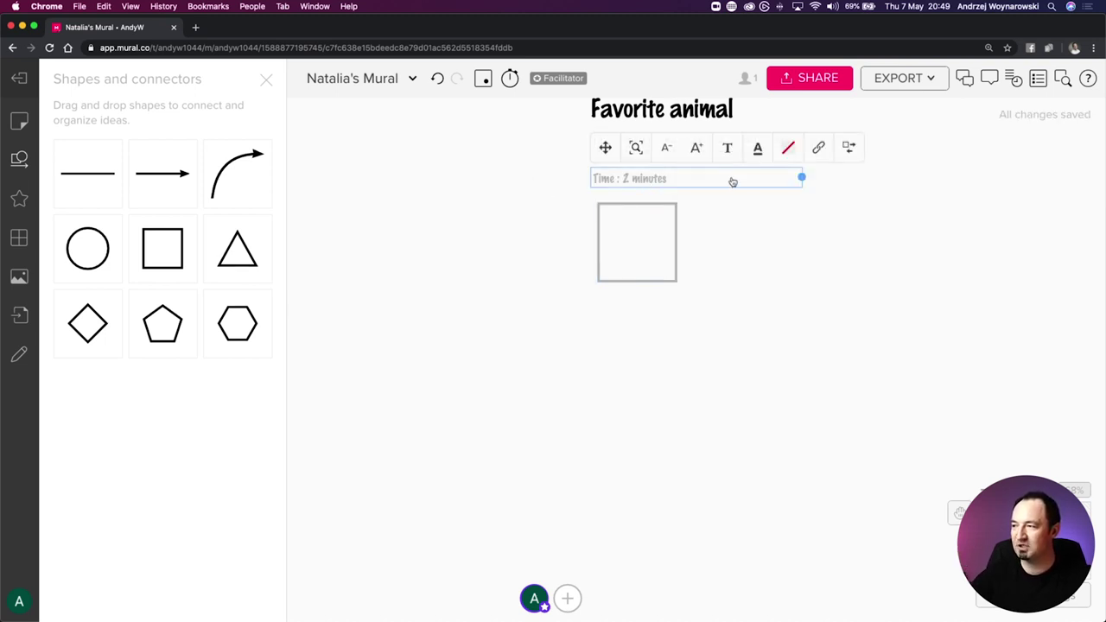
{"action": "left_click", "coordinate": [756, 149]}
{"action": "left_click", "coordinate": [726, 226]}
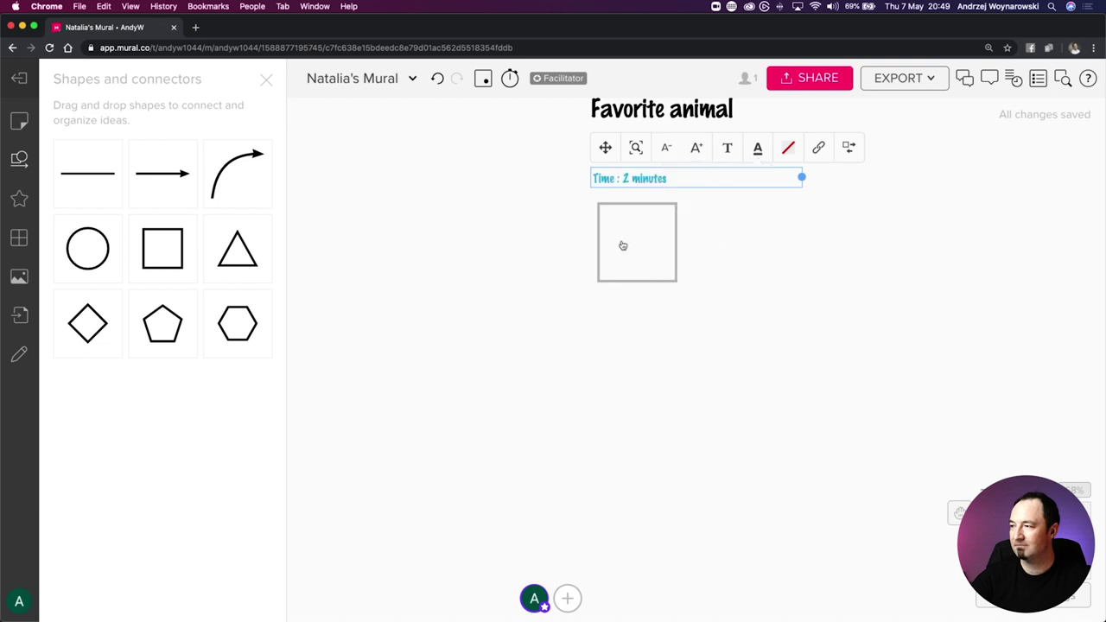
{"action": "left_click", "coordinate": [583, 219]}
Nudge the gray square slightly left to align it with the left edge of the text above
{"action": "scroll", "coordinate": [553, 190], "scroll_direction": "up", "scroll_amount": 1}
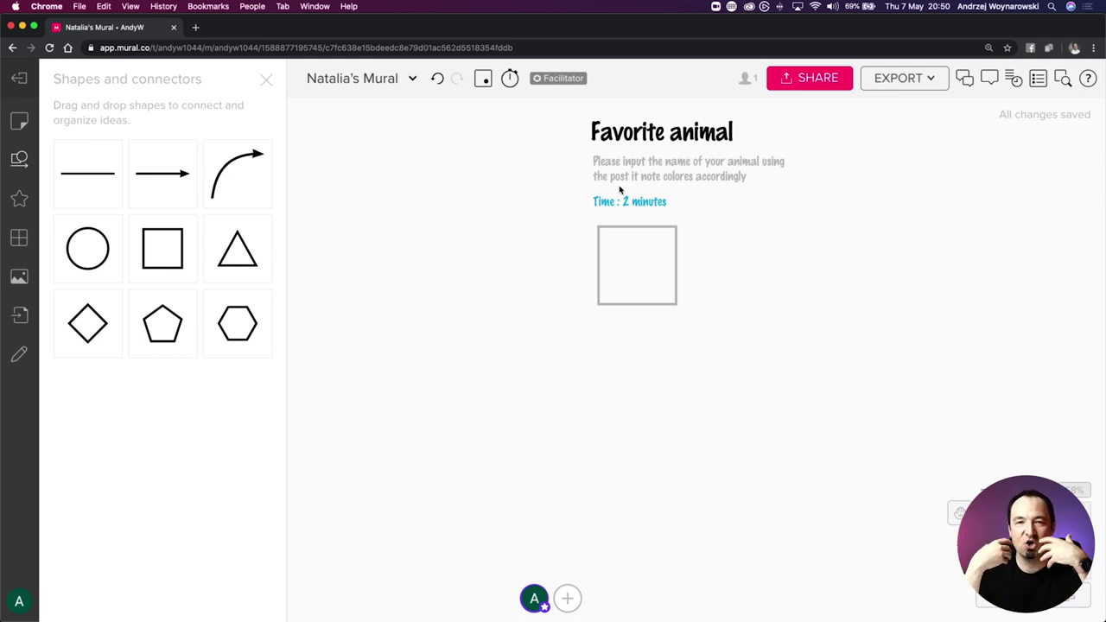
{"action": "left_click", "coordinate": [649, 226]}
{"action": "left_click", "coordinate": [698, 274]}
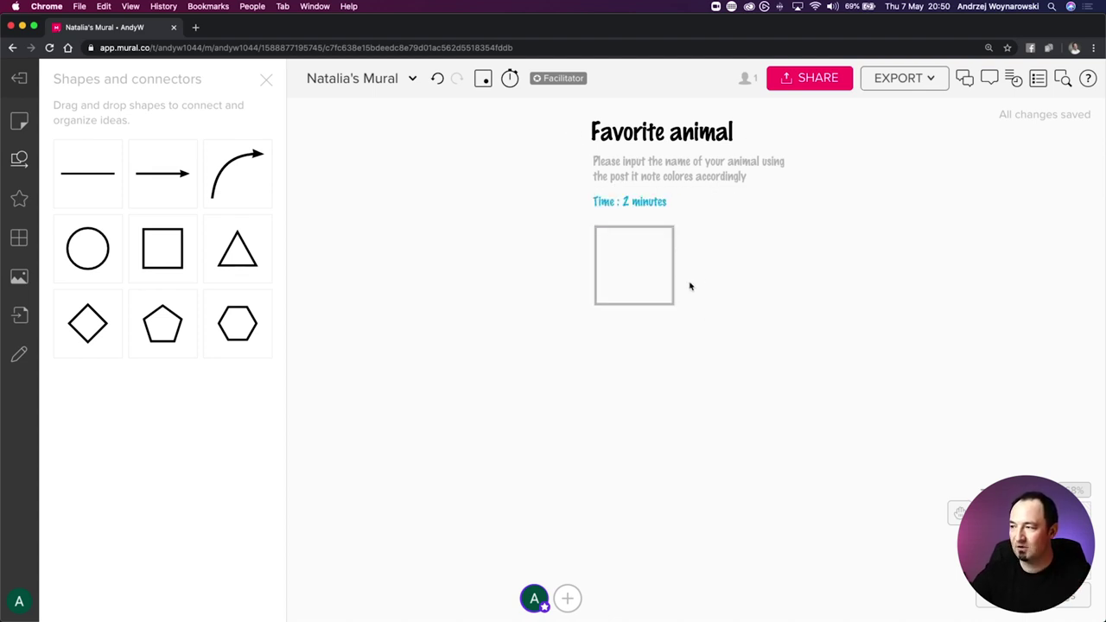
Select the title, both text boxes and the square together and shift the whole block slightly down
{"action": "left_click", "coordinate": [658, 266]}
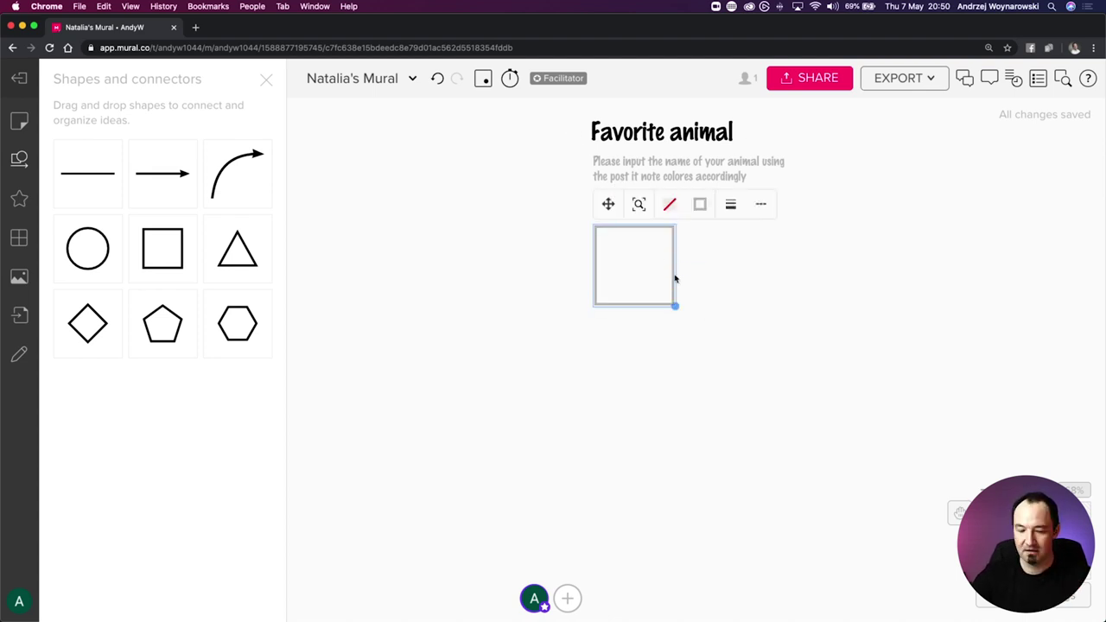
{"action": "left_click", "coordinate": [791, 246]}
{"action": "left_click_drag", "start_coordinate": [550, 141], "coordinate": [661, 287]}
{"action": "left_click", "coordinate": [764, 241]}
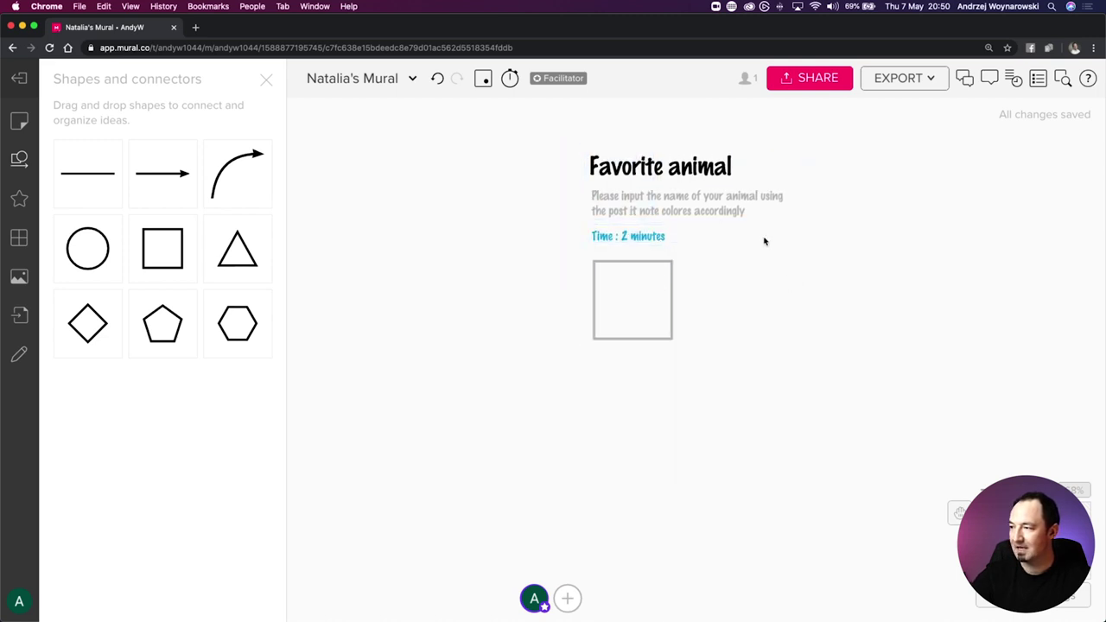
Extend the title so it reads "Favorite animal and name"
{"action": "double_click", "coordinate": [682, 159]}
{"action": "key", "text": "Right"}
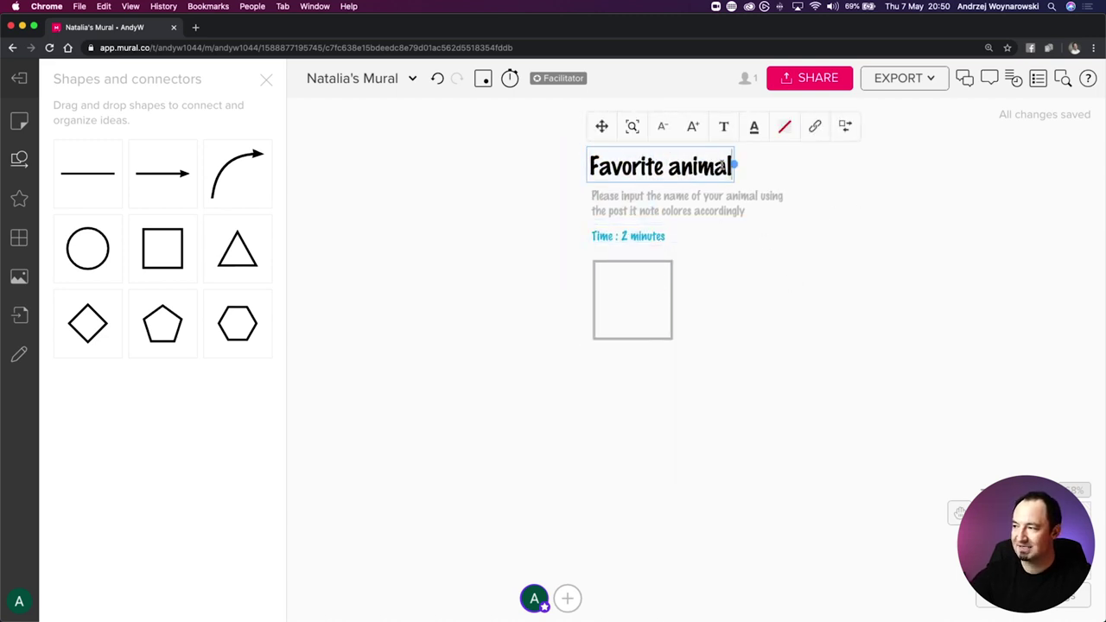
{"action": "type", "text": "and name"}
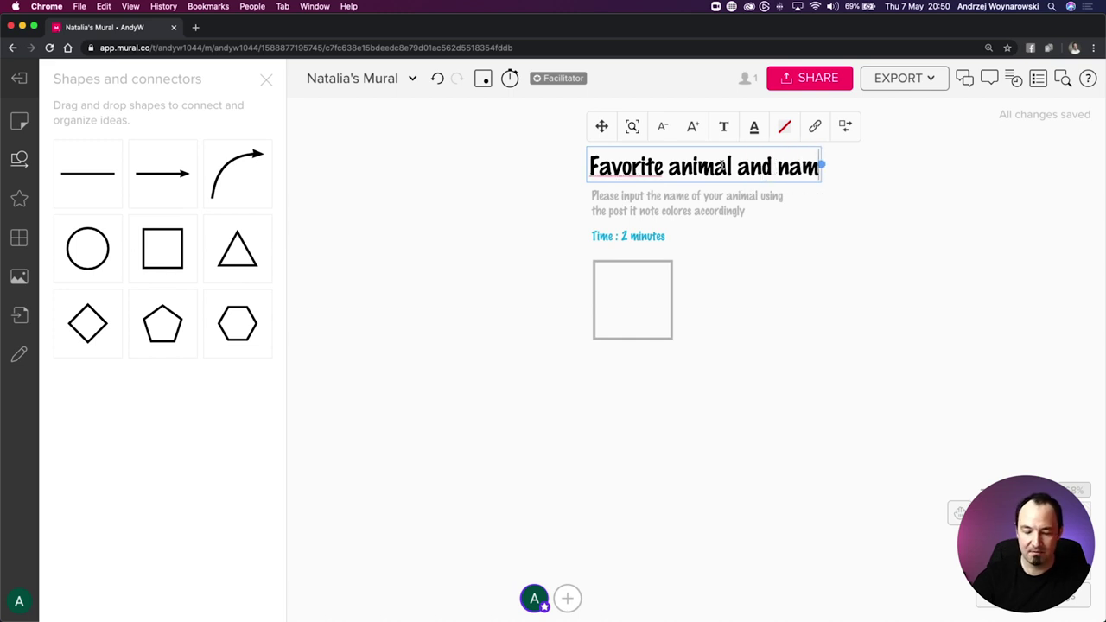
Shift the gray square slightly down and place a copy of the instruction text above it, reworded as "Animal name"
{"action": "left_click", "coordinate": [710, 275]}
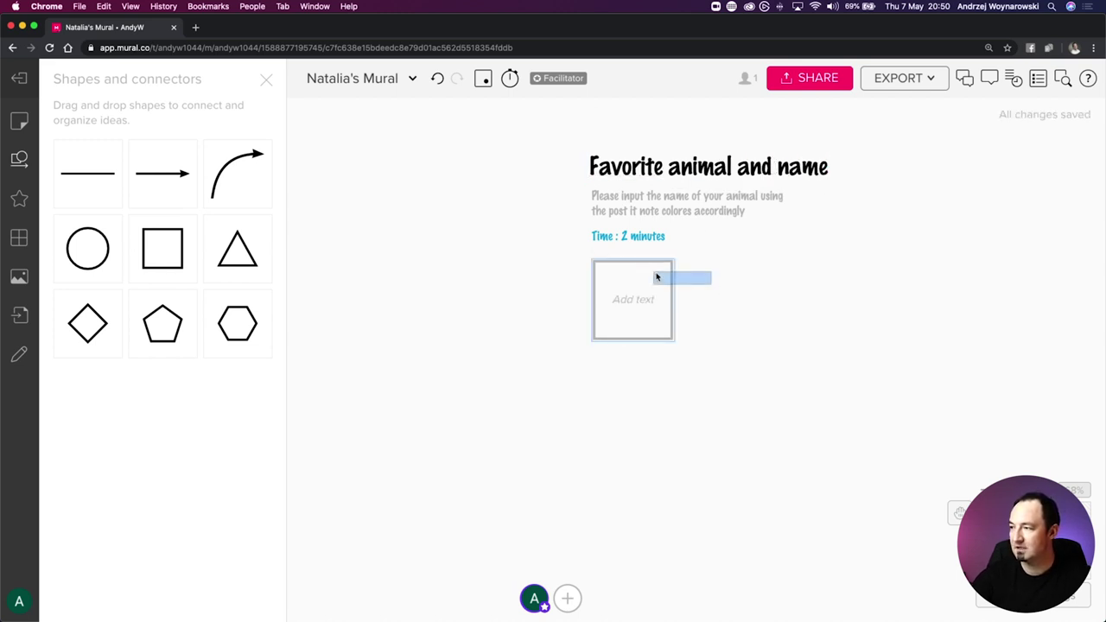
{"action": "left_click_drag", "start_coordinate": [665, 276], "coordinate": [671, 294]}
{"action": "left_click", "coordinate": [632, 222]}
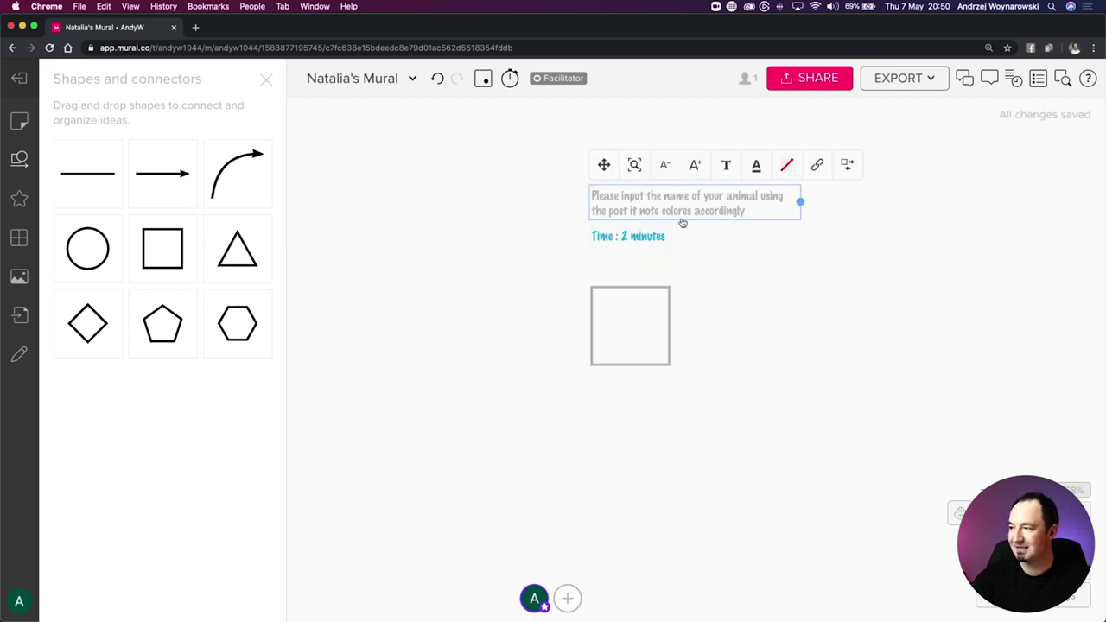
{"action": "left_click_drag", "start_coordinate": [645, 204], "coordinate": [647, 268]}
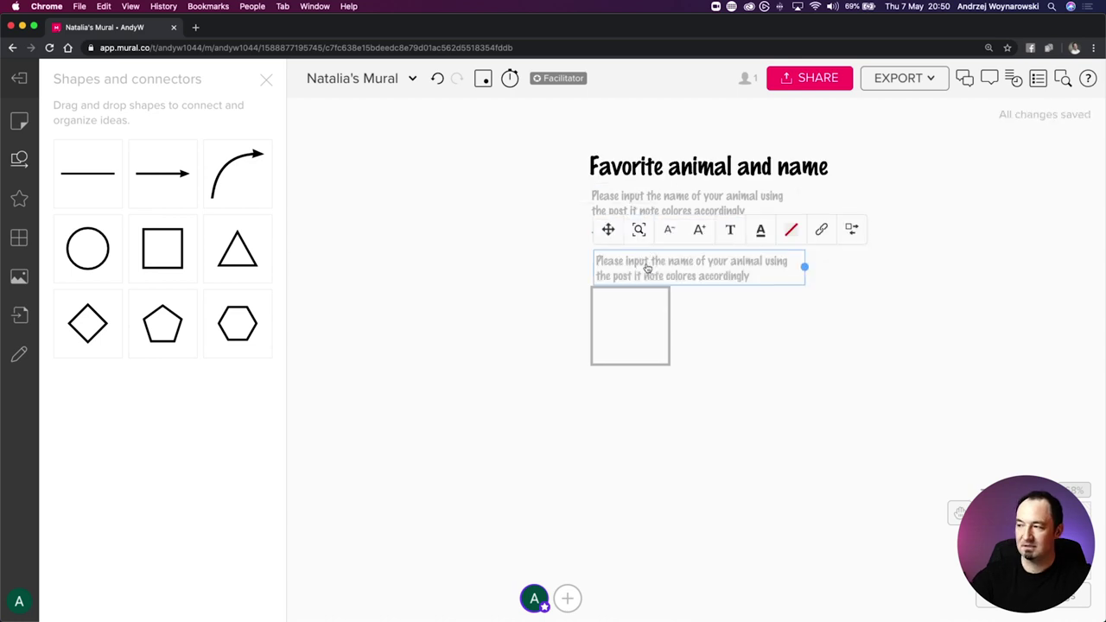
{"action": "double_click", "coordinate": [672, 266]}
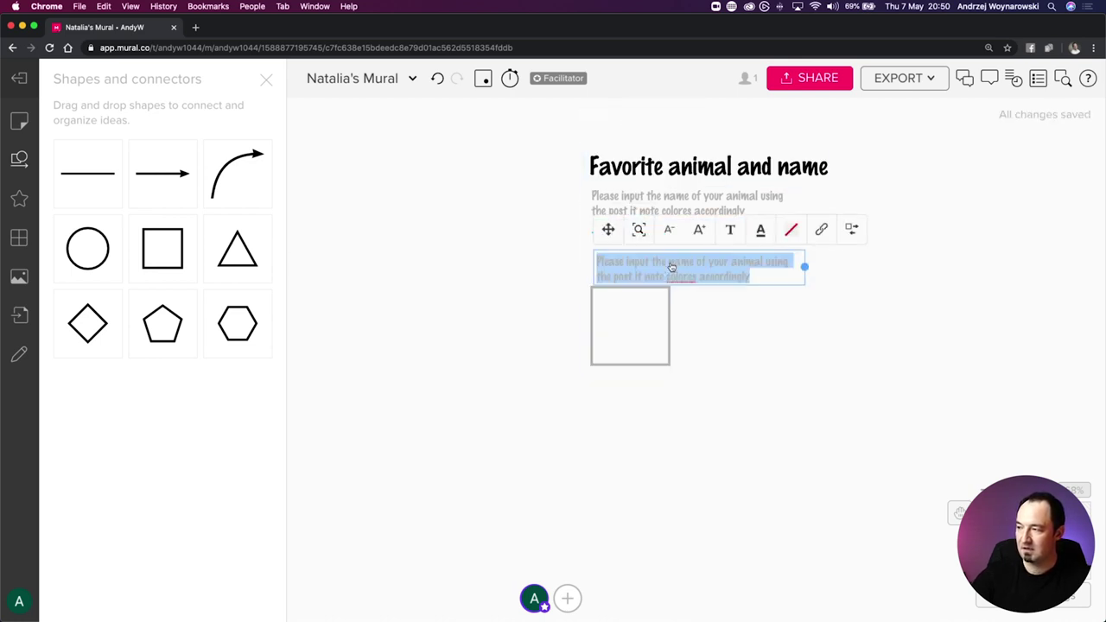
{"action": "type", "text": "Animal name"}
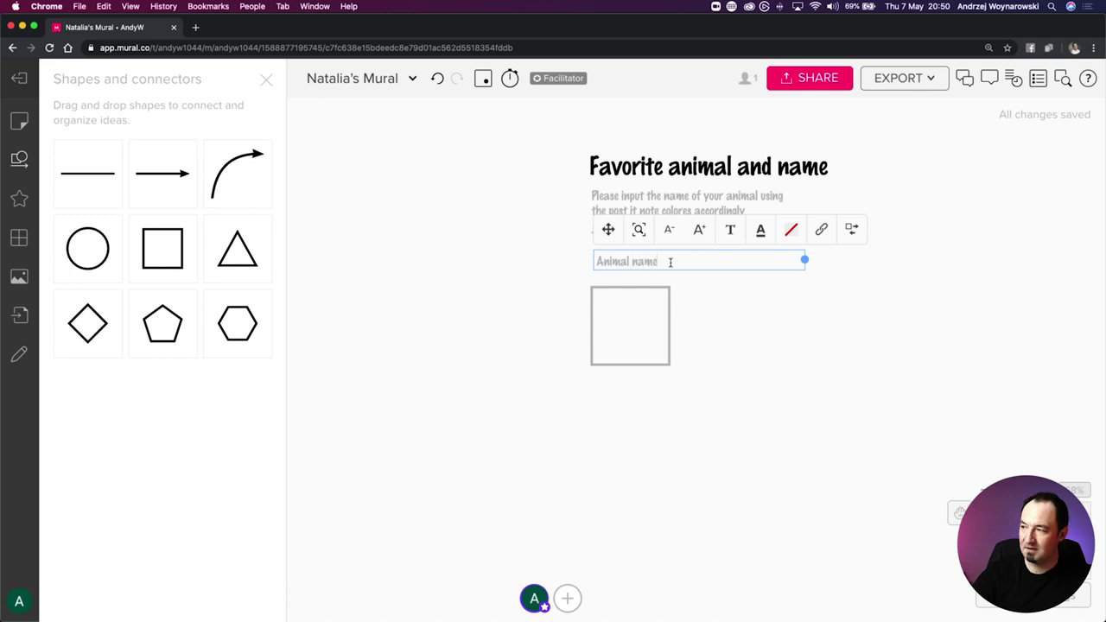
Duplicate the "Animal name" label with its square to the right and change the copied label to "Your name"
{"action": "left_click_drag", "start_coordinate": [792, 340], "coordinate": [634, 262]}
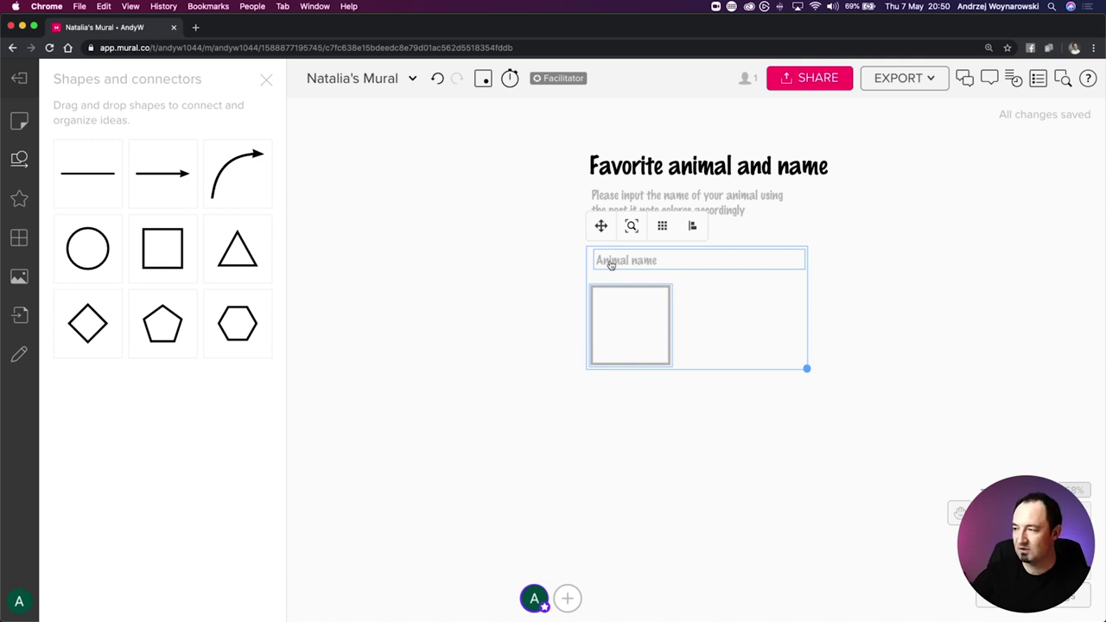
{"action": "left_click_drag", "start_coordinate": [611, 265], "coordinate": [757, 264]}
{"action": "double_click", "coordinate": [762, 266]}
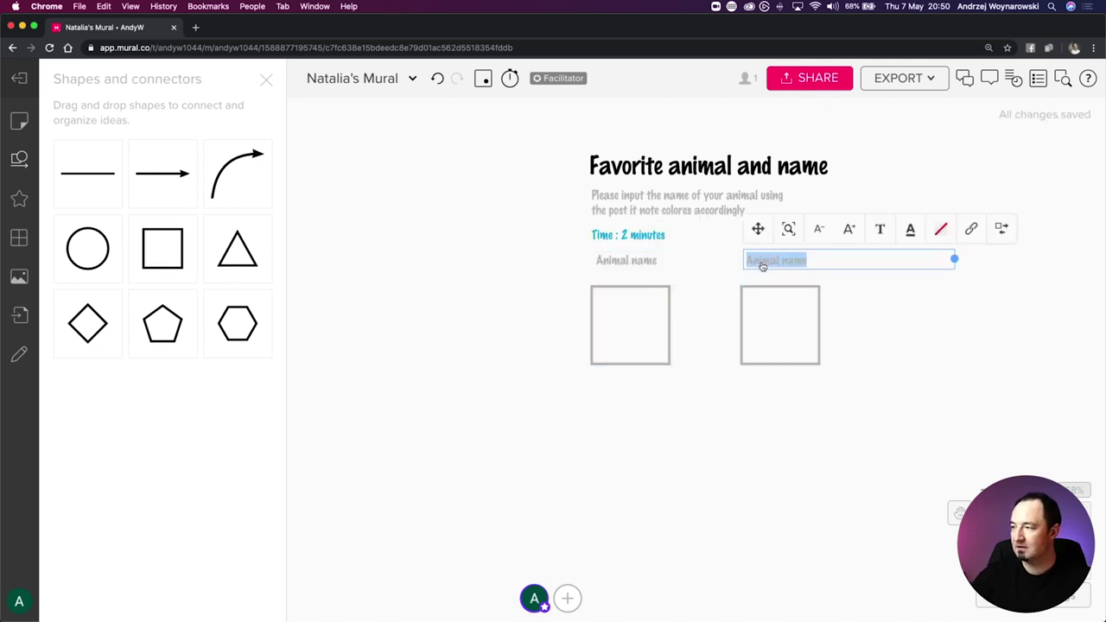
{"action": "left_click", "coordinate": [761, 261]}
{"action": "double_click", "coordinate": [761, 261]}
{"action": "type", "text": "Your"}
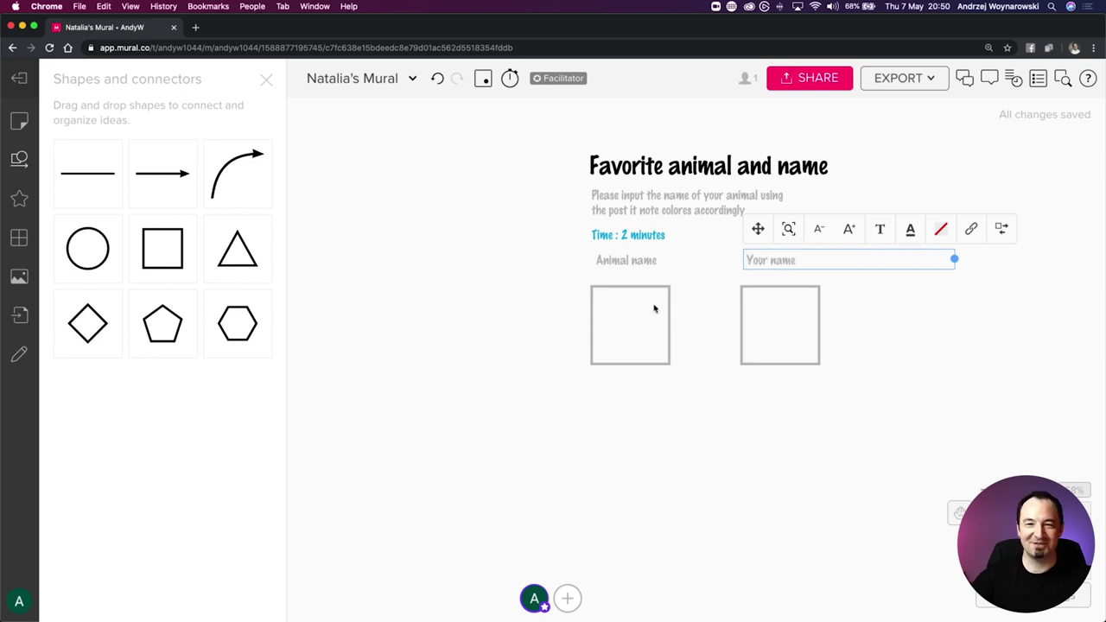
{"action": "left_click", "coordinate": [731, 300]}
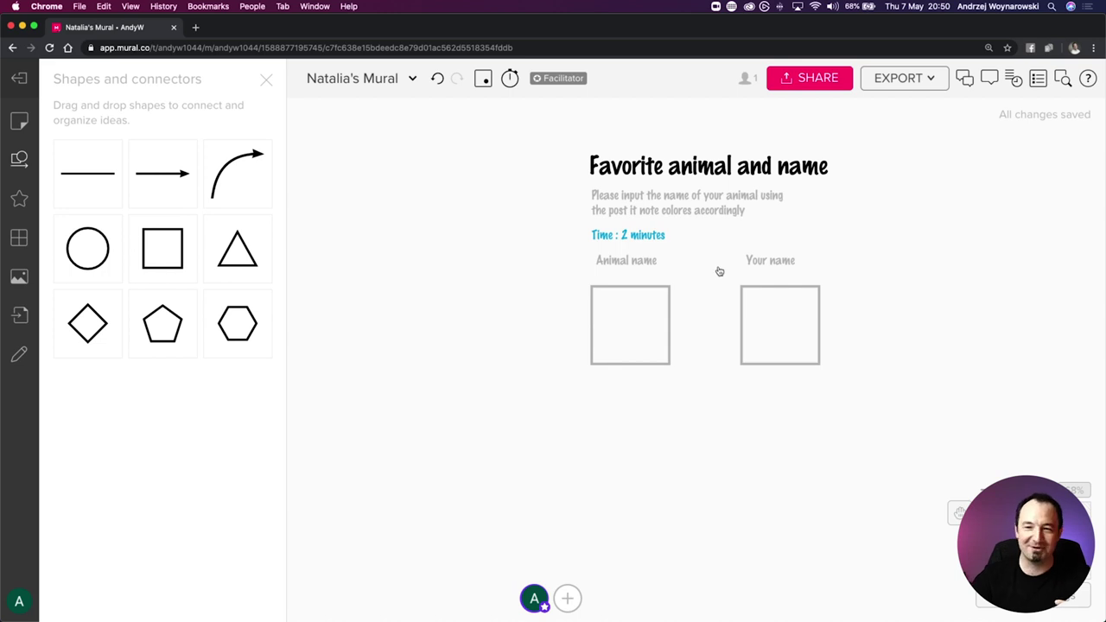
Move the "Your name" label and its square left, closer to the "Animal name" square
{"action": "left_click_drag", "start_coordinate": [720, 271], "coordinate": [772, 314]}
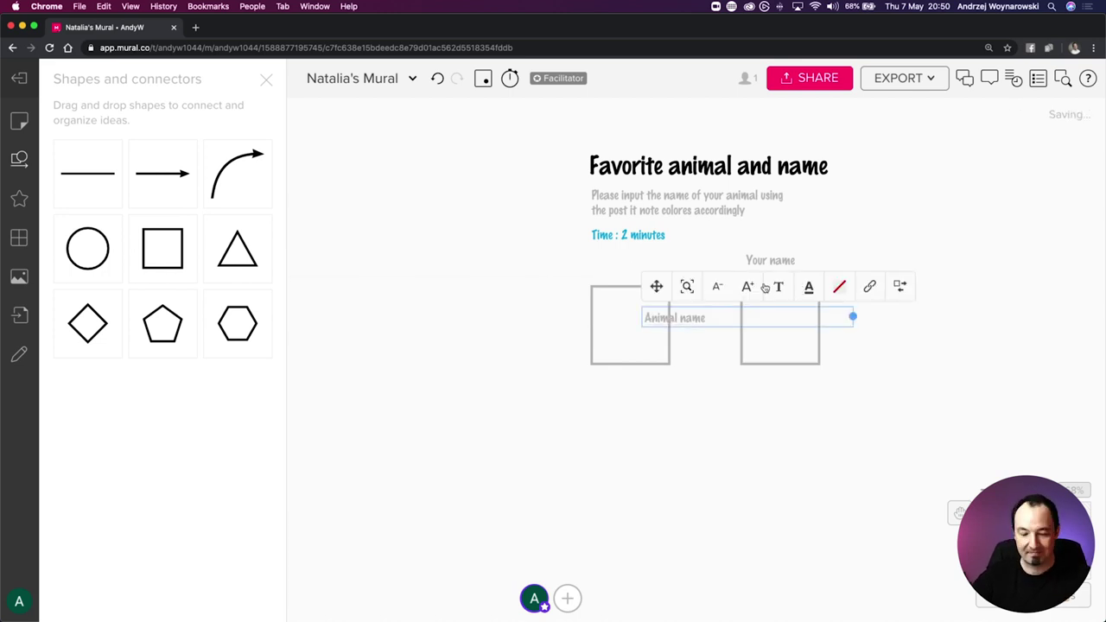
{"action": "key", "text": "super+z"}
{"action": "left_click_drag", "start_coordinate": [893, 339], "coordinate": [729, 288]}
{"action": "left_click", "coordinate": [627, 259], "text": "shift"}
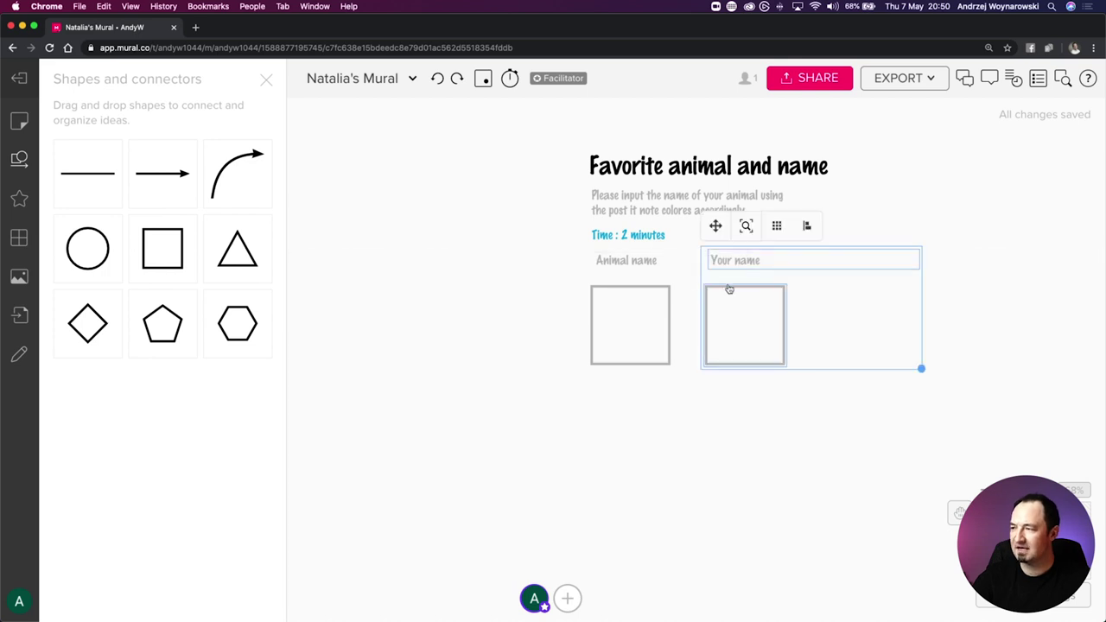
{"action": "left_click", "coordinate": [568, 247]}
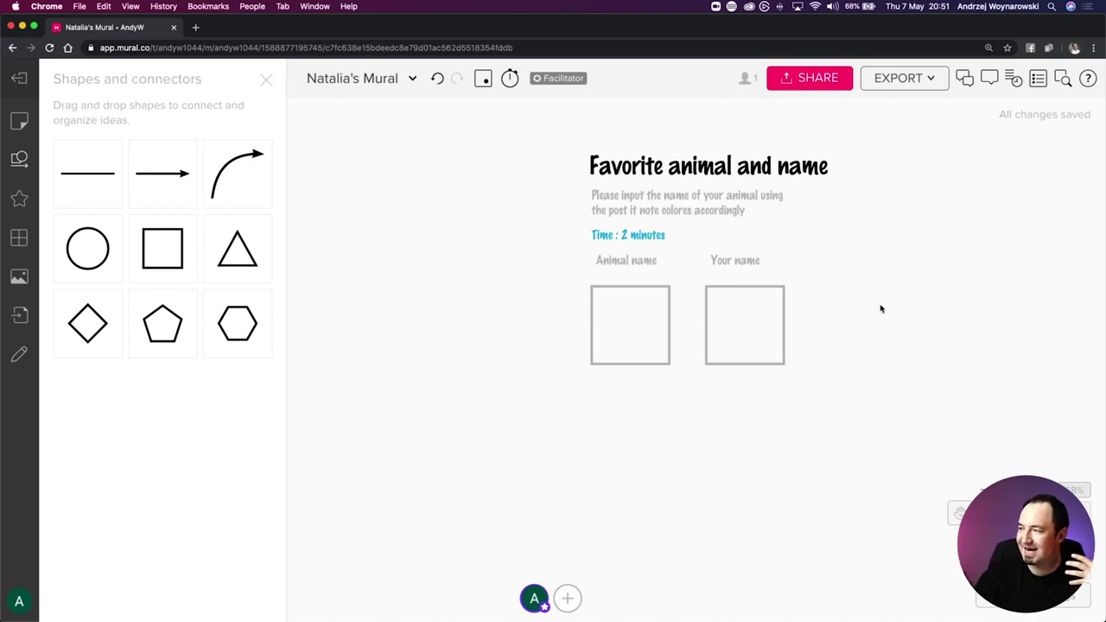
Lock the title, all text boxes and both squares so that only facilitators can unlock them
{"action": "left_click_drag", "start_coordinate": [881, 308], "coordinate": [597, 177]}
{"action": "right_click", "coordinate": [605, 173]}
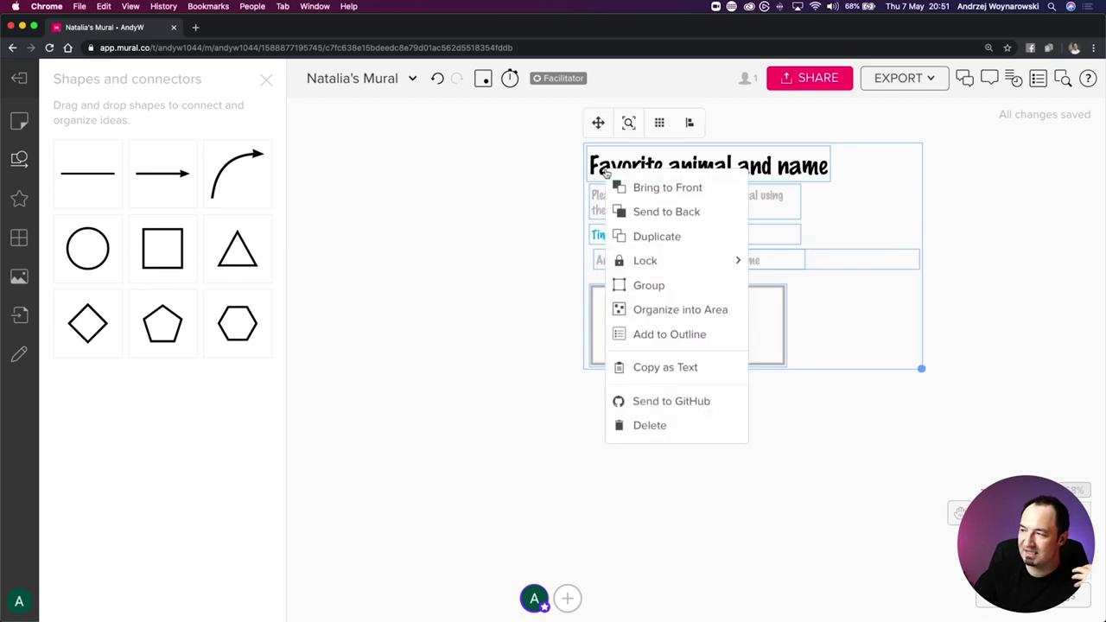
{"action": "mouse_move", "coordinate": [683, 263]}
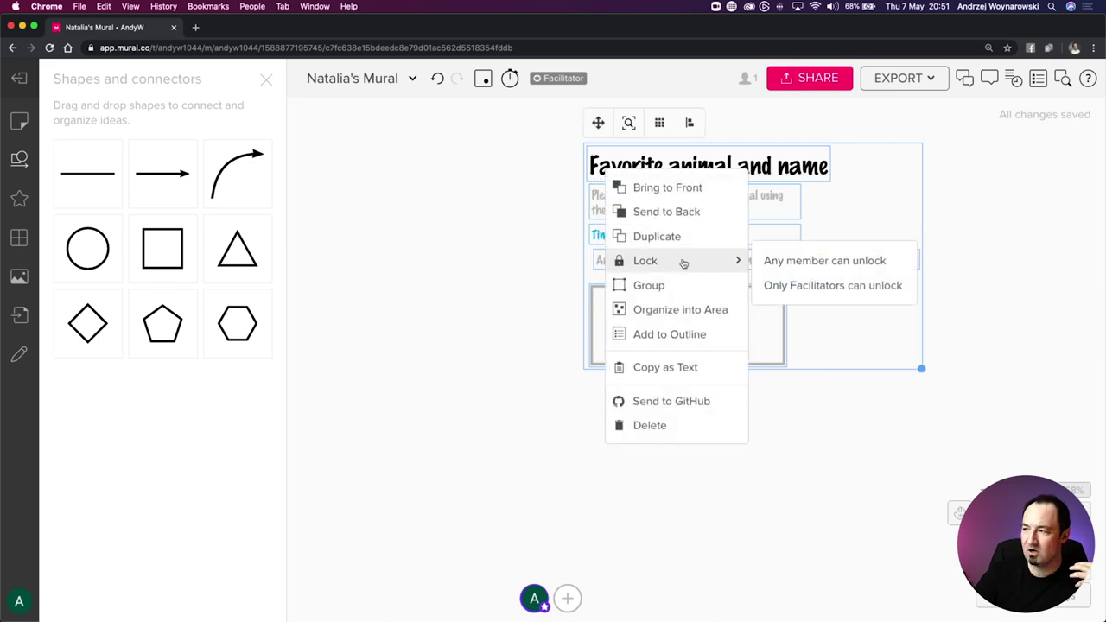
{"action": "left_click", "coordinate": [835, 287]}
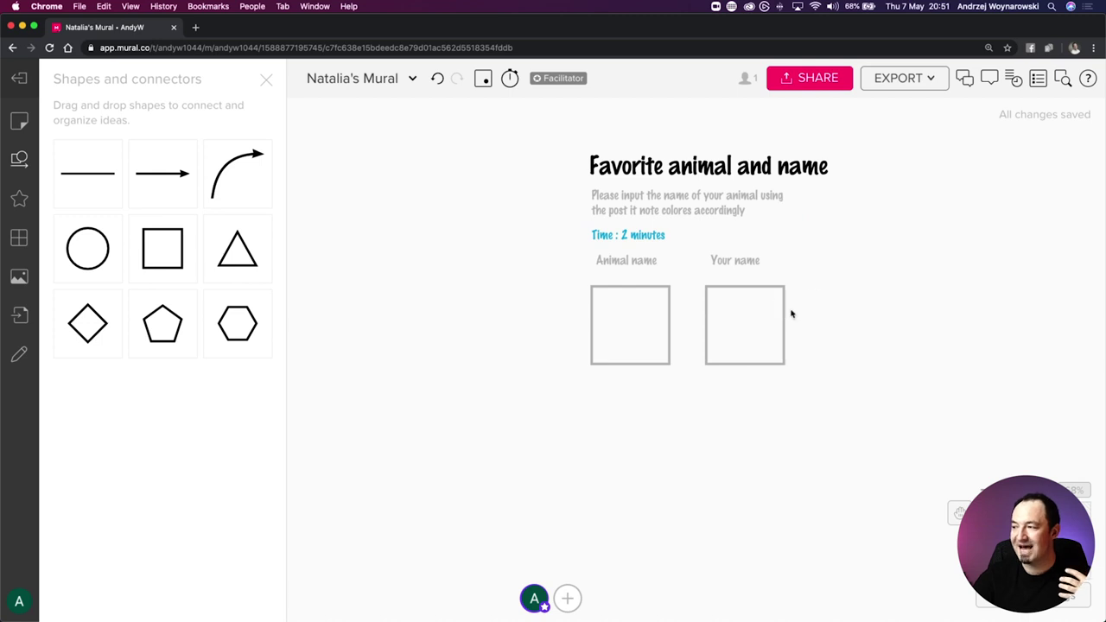
Unlock the "Your name" label and lock it again so that only facilitators can unlock it
{"action": "right_click", "coordinate": [749, 265]}
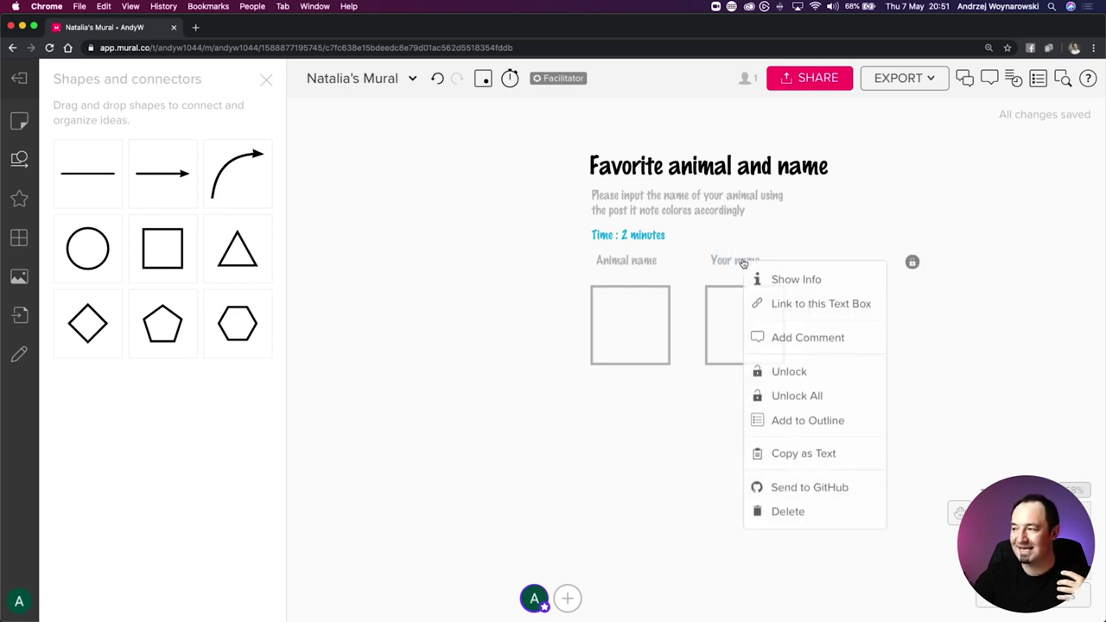
{"action": "left_click", "coordinate": [792, 377]}
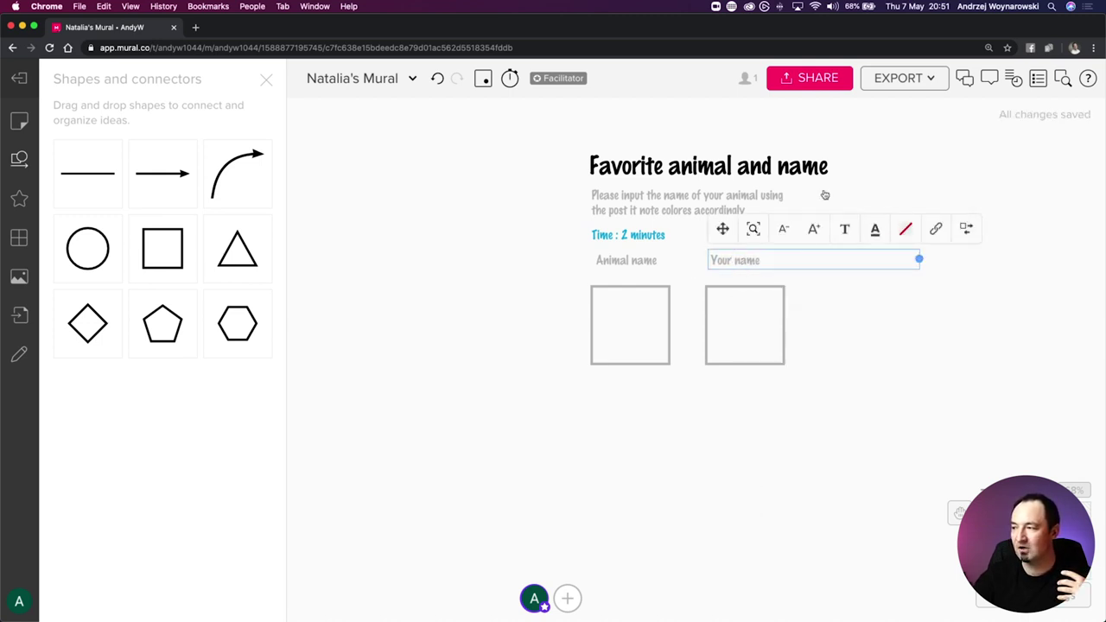
{"action": "left_click", "coordinate": [805, 214]}
{"action": "right_click", "coordinate": [741, 265]}
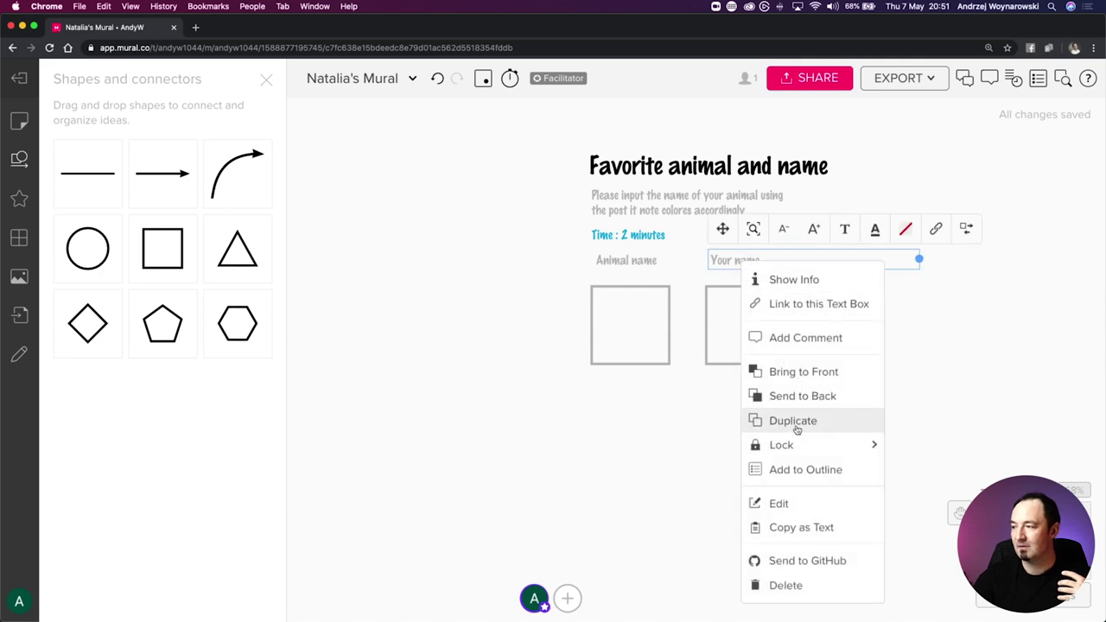
{"action": "mouse_move", "coordinate": [781, 446]}
{"action": "left_click", "coordinate": [941, 467]}
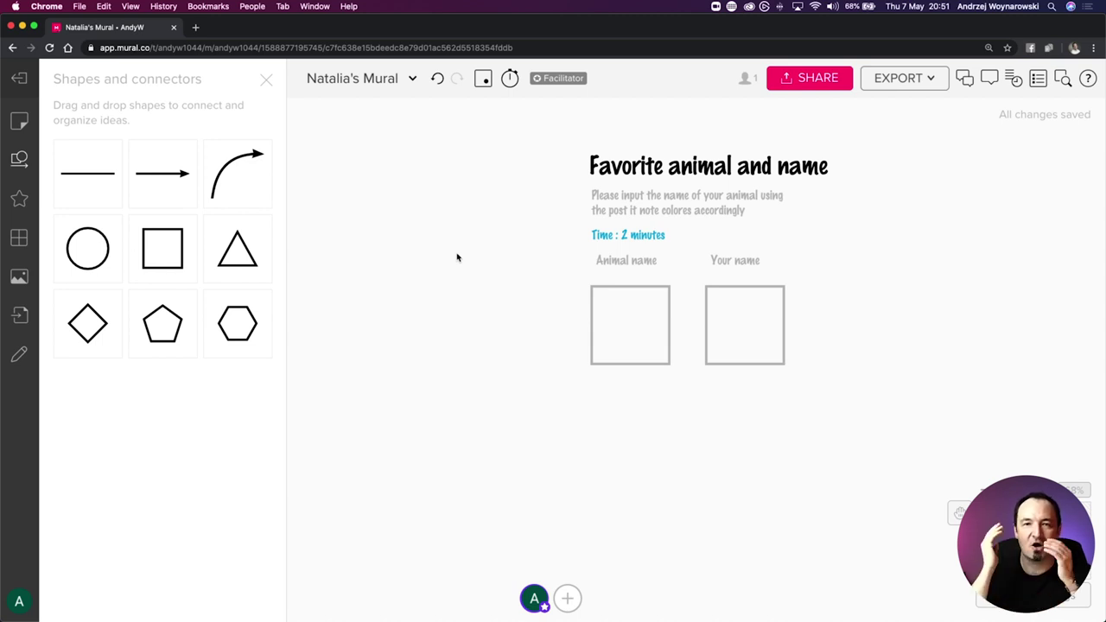
Try out a yellow sticky note in each of the two squares and delete both notes
{"action": "double_click", "coordinate": [614, 321]}
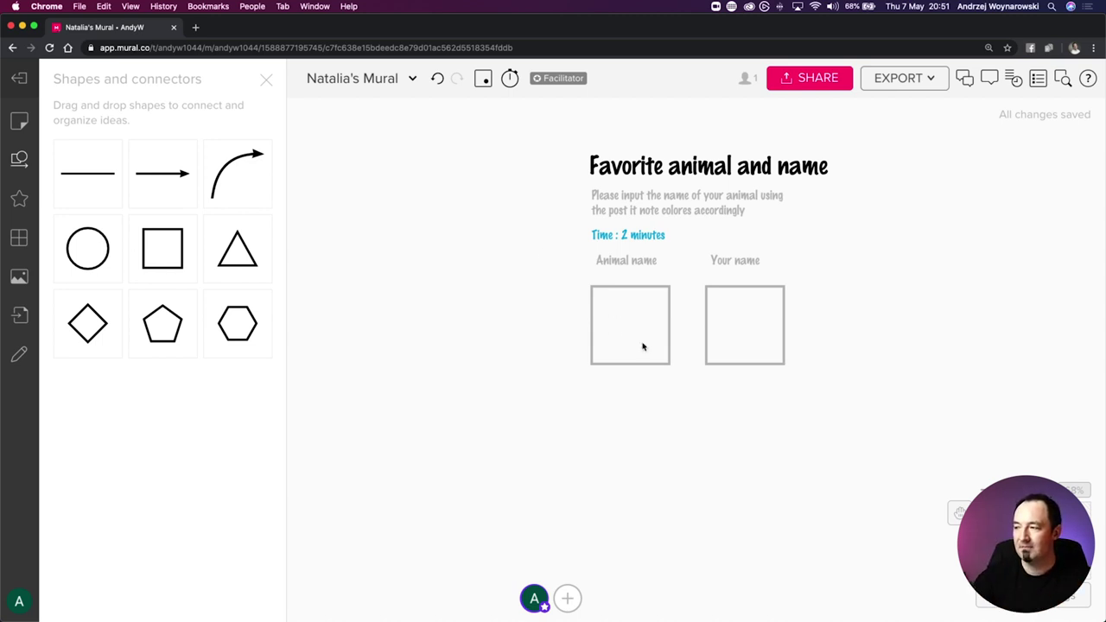
{"action": "left_click_drag", "start_coordinate": [646, 317], "coordinate": [746, 323]}
{"action": "key", "text": "super+c"}
{"action": "key", "text": "super+v"}
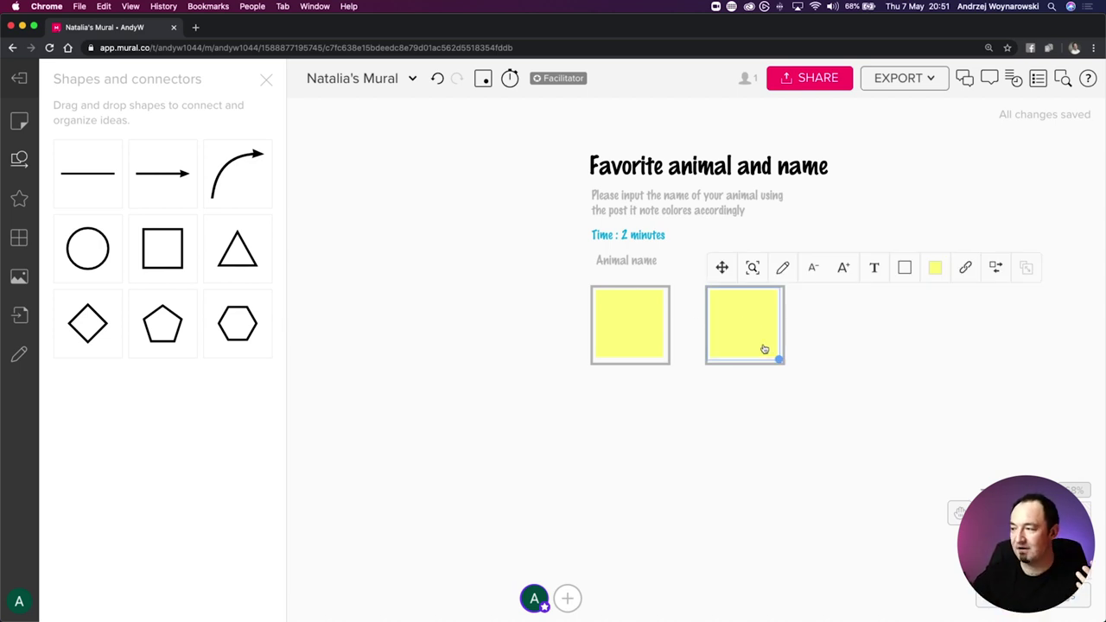
{"action": "left_click_drag", "start_coordinate": [825, 372], "coordinate": [636, 337]}
{"action": "key", "text": "BackSpace"}
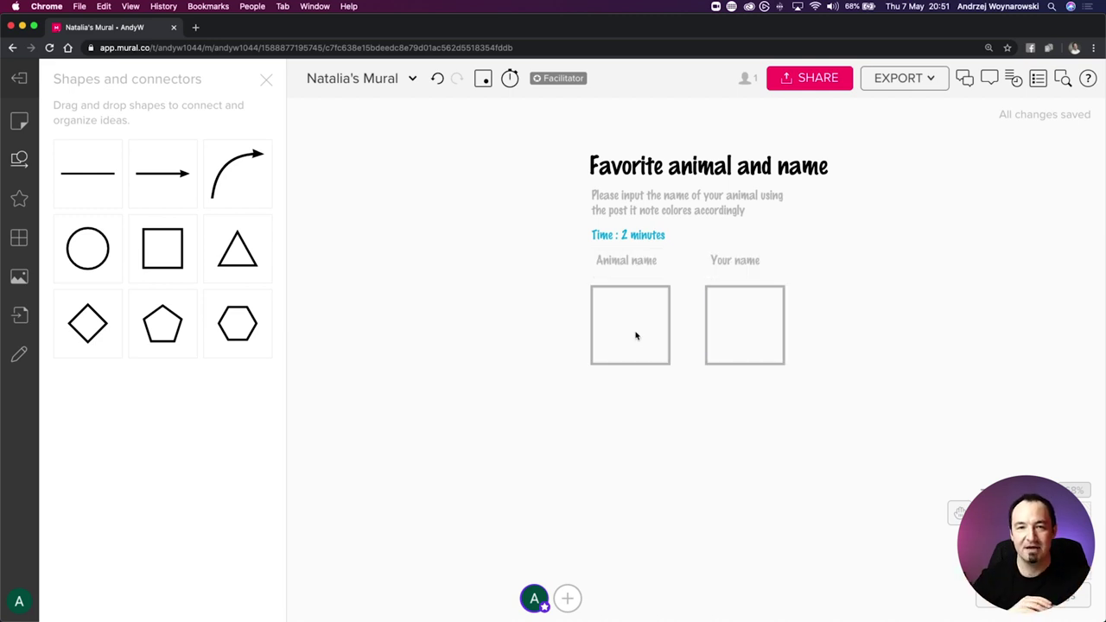
Leave the favorite-animal mural and open "Design Thinking at Night - 7th May" from the same room
{"action": "left_click", "coordinate": [265, 81]}
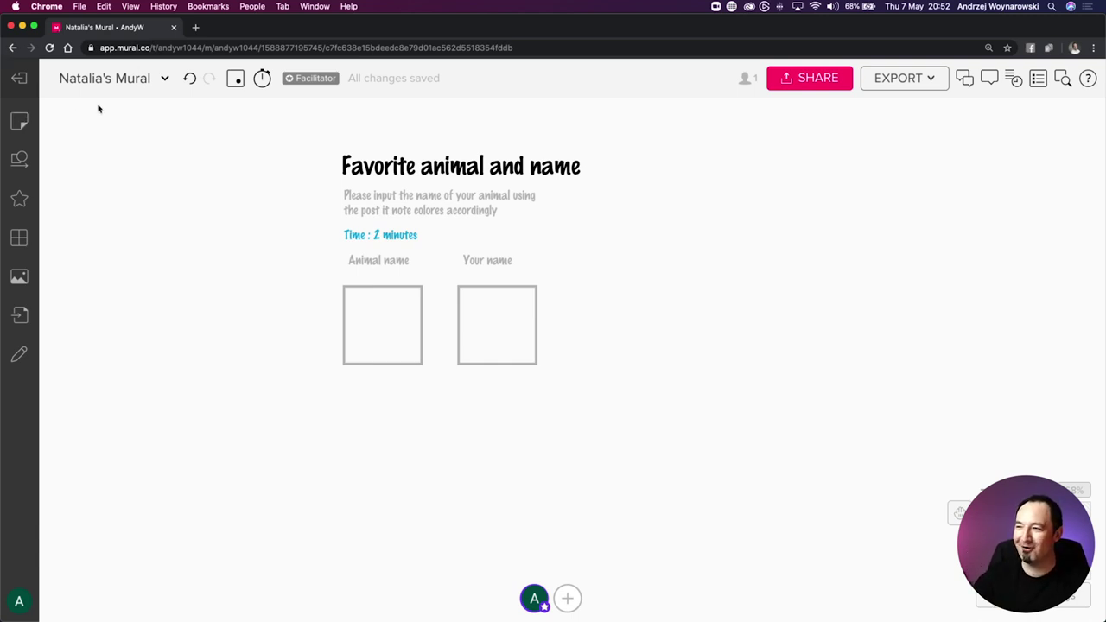
{"action": "left_click", "coordinate": [19, 78]}
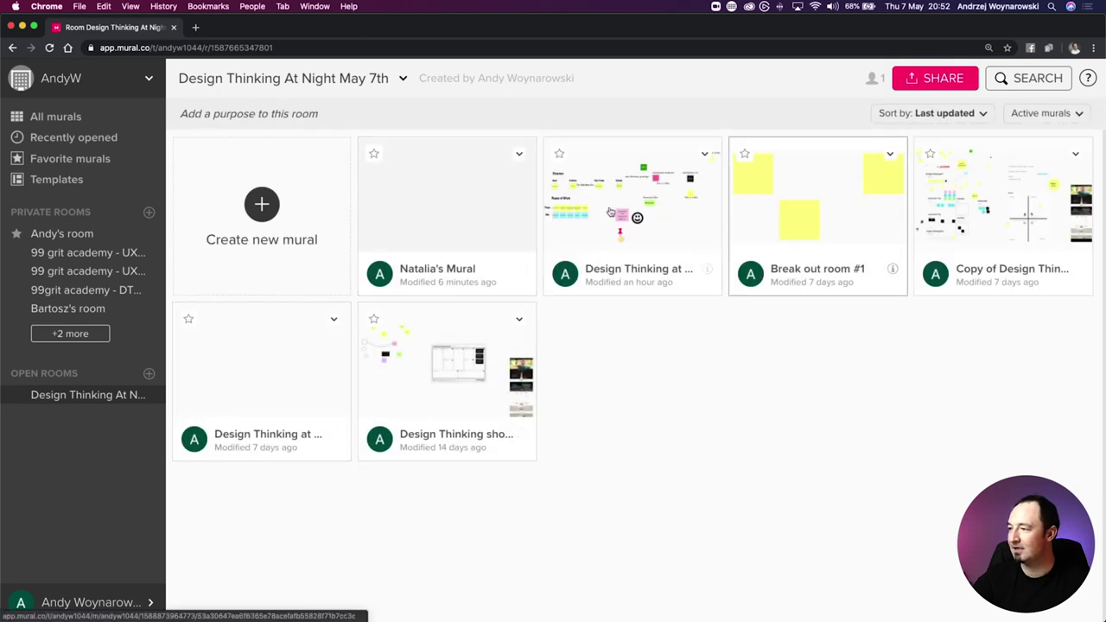
{"action": "left_click", "coordinate": [631, 192]}
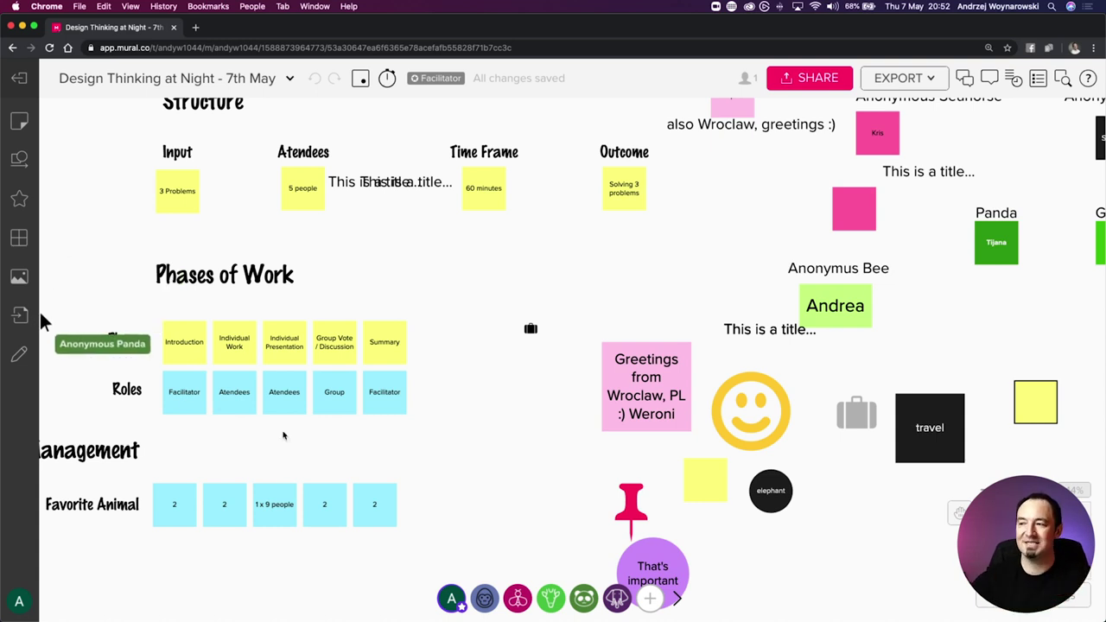
Review the Phases and Roles notes under "Phases of Work" and the Favorite Animal times under "Time Management"
{"action": "scroll", "coordinate": [553, 345], "scroll_direction": "left", "scroll_amount": 5}
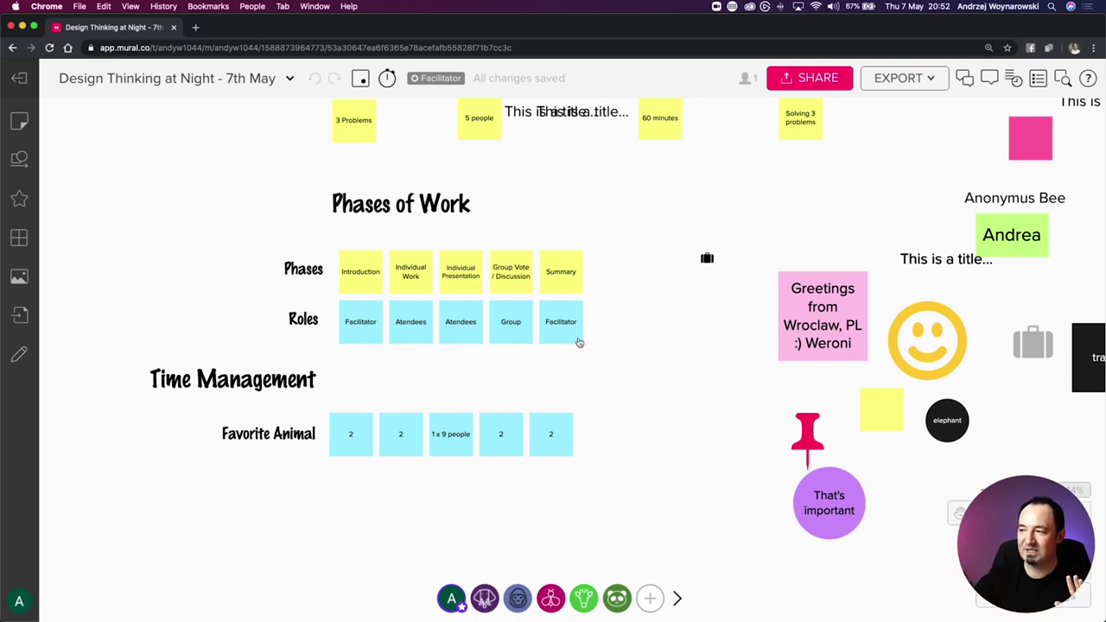
{"action": "left_click_drag", "start_coordinate": [619, 330], "coordinate": [363, 269]}
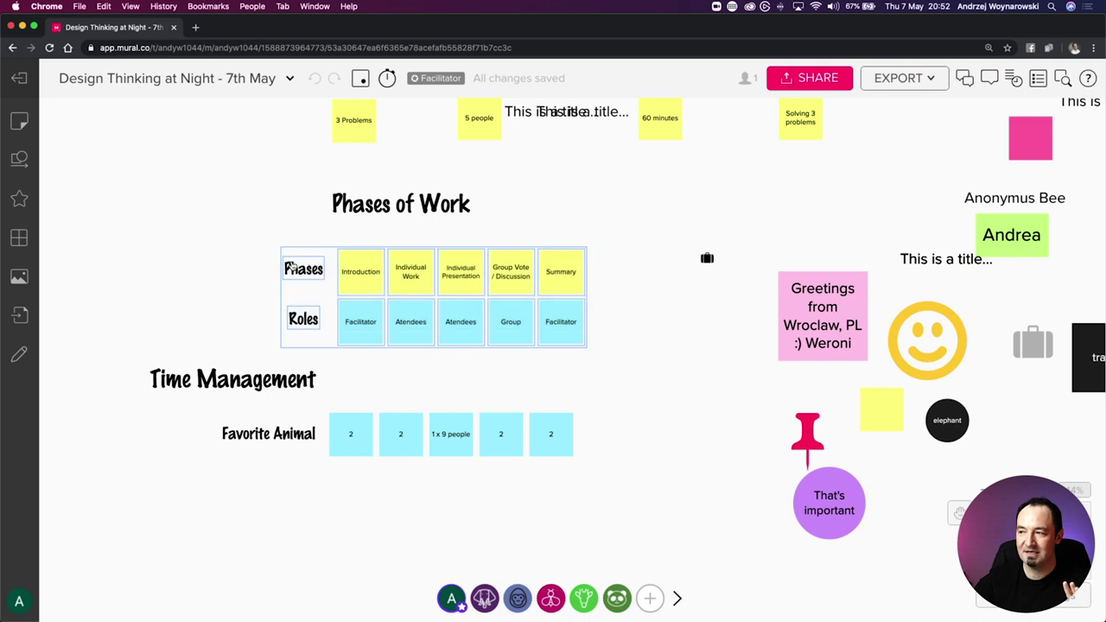
{"action": "left_click", "coordinate": [244, 273]}
{"action": "left_click_drag", "start_coordinate": [596, 458], "coordinate": [327, 410]}
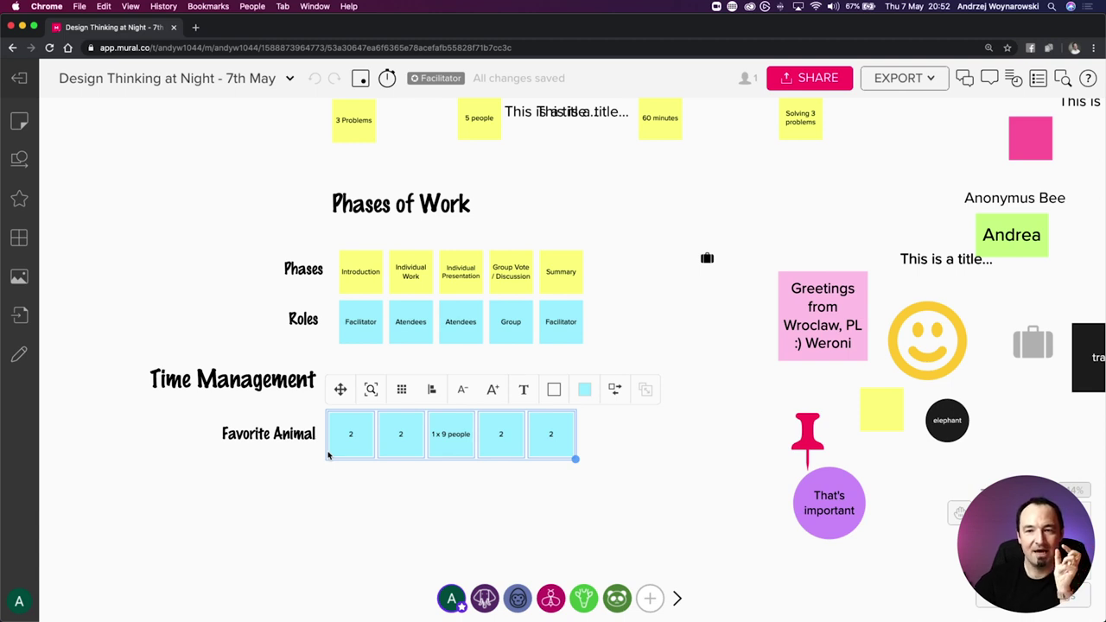
{"action": "left_click", "coordinate": [385, 508]}
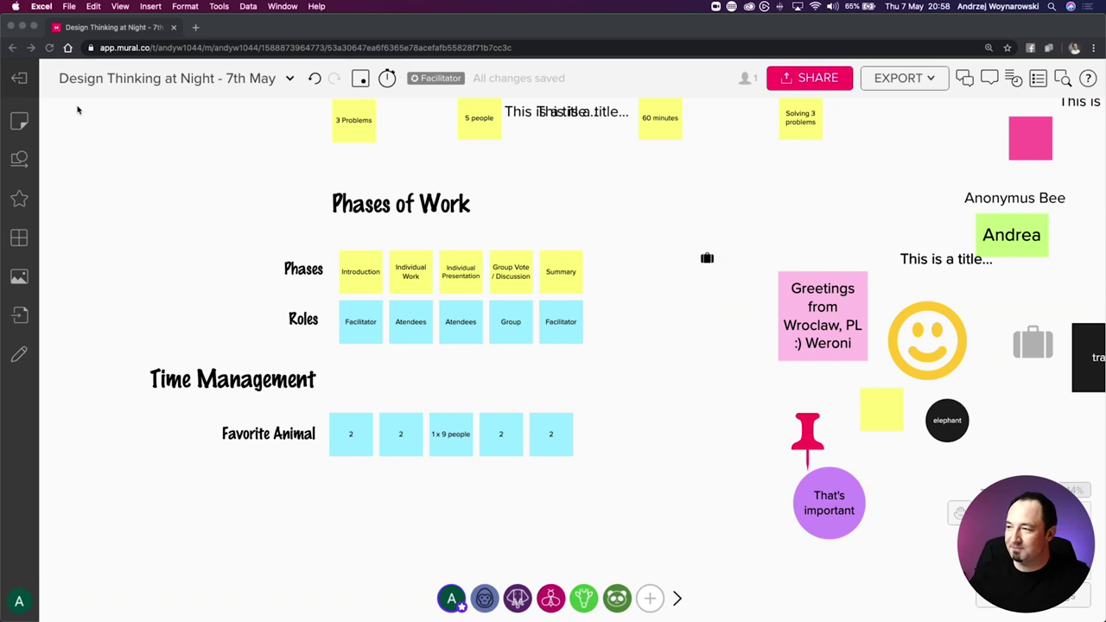
Go back to the room and reopen the mural containing the favorite animal and name exercise
{"action": "left_click", "coordinate": [19, 78]}
{"action": "left_click", "coordinate": [19, 78]}
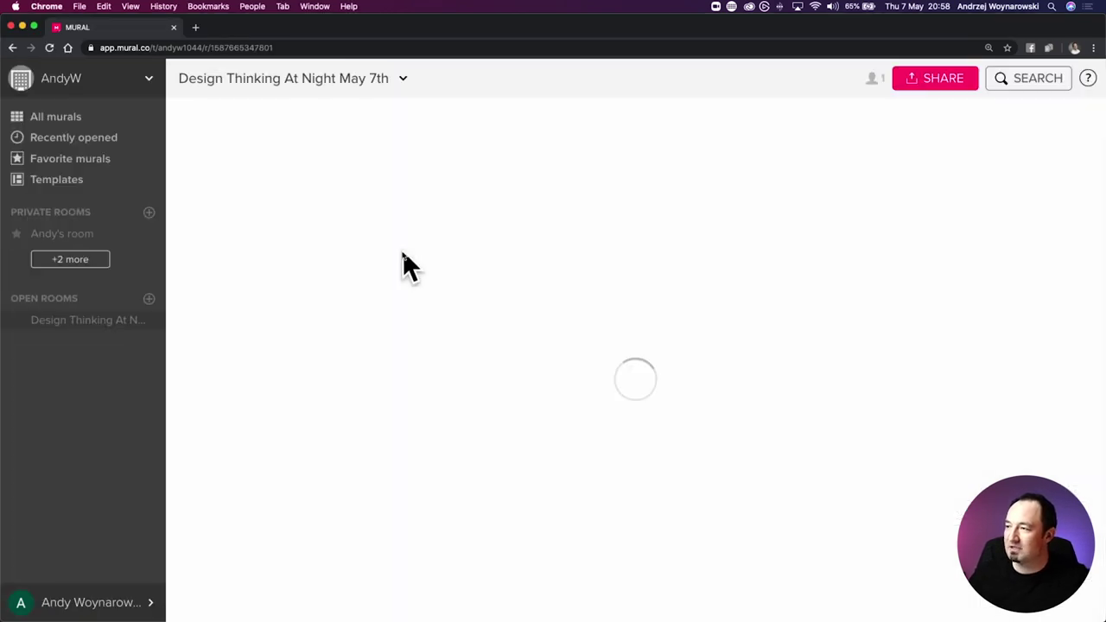
{"action": "left_click", "coordinate": [443, 200]}
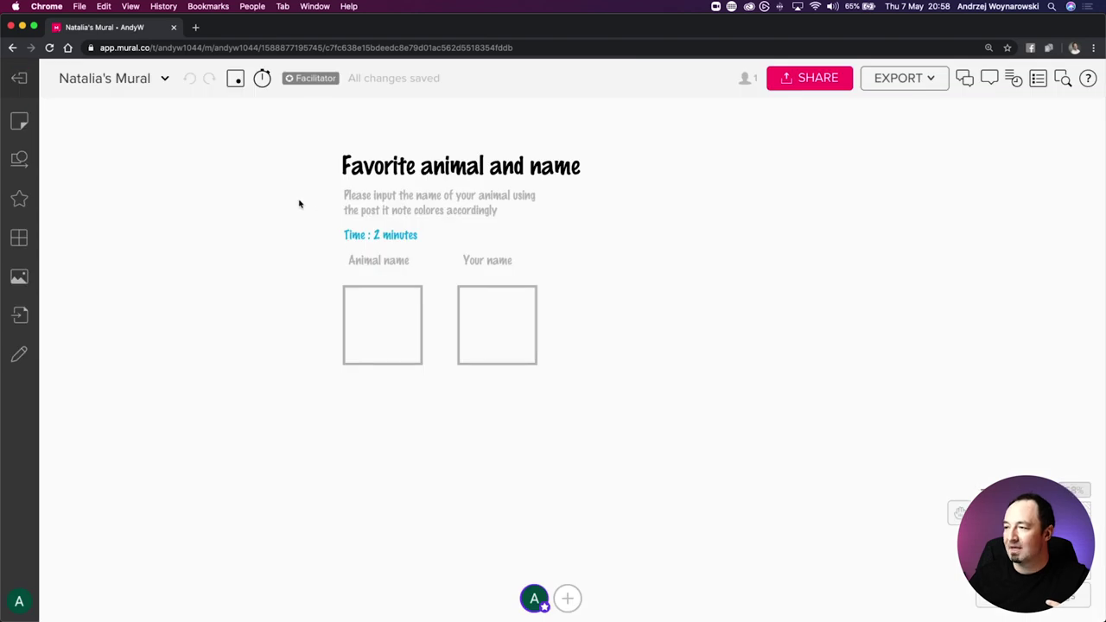
Add a yellow sticky note inside the "Animal name" square and another inside the "Your name" square
{"action": "double_click", "coordinate": [389, 333]}
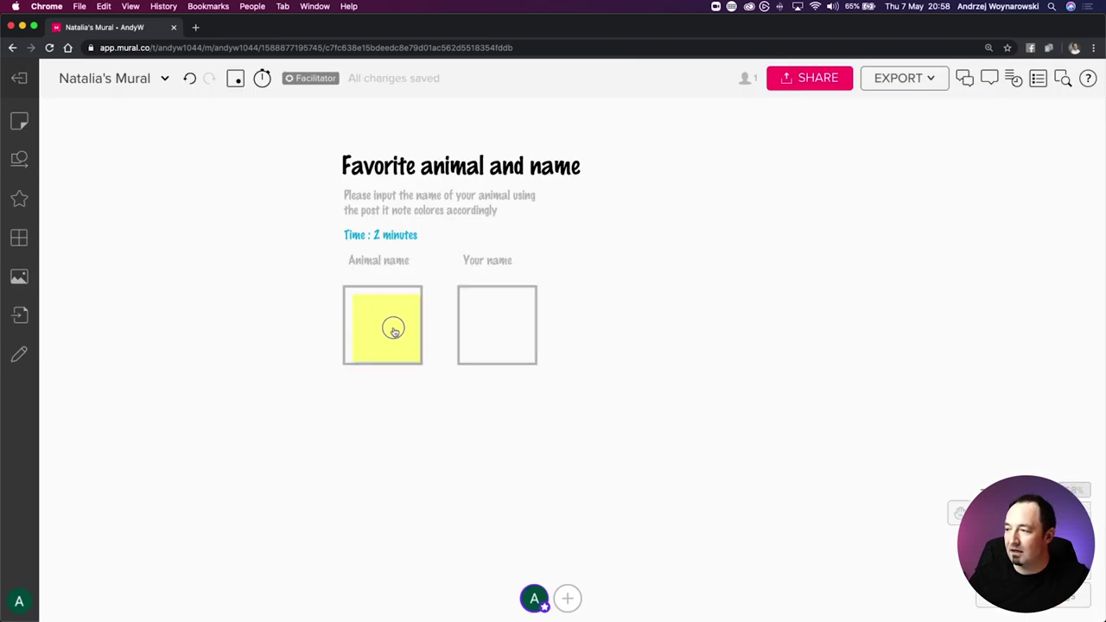
{"action": "double_click", "coordinate": [475, 324]}
{"action": "left_click_drag", "start_coordinate": [476, 320], "coordinate": [514, 322]}
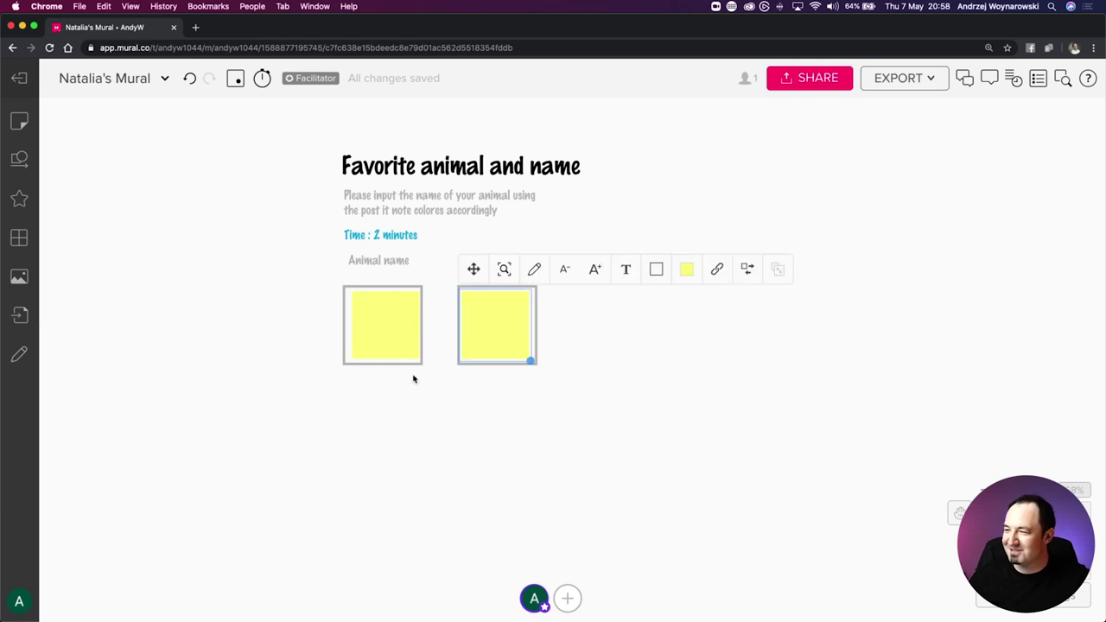
Center the note in the "Animal name" square and fill the two sticky notes with "dfivjnefiobhve" and "dkjvnodfjbnvdoj"
{"action": "left_click", "coordinate": [395, 319]}
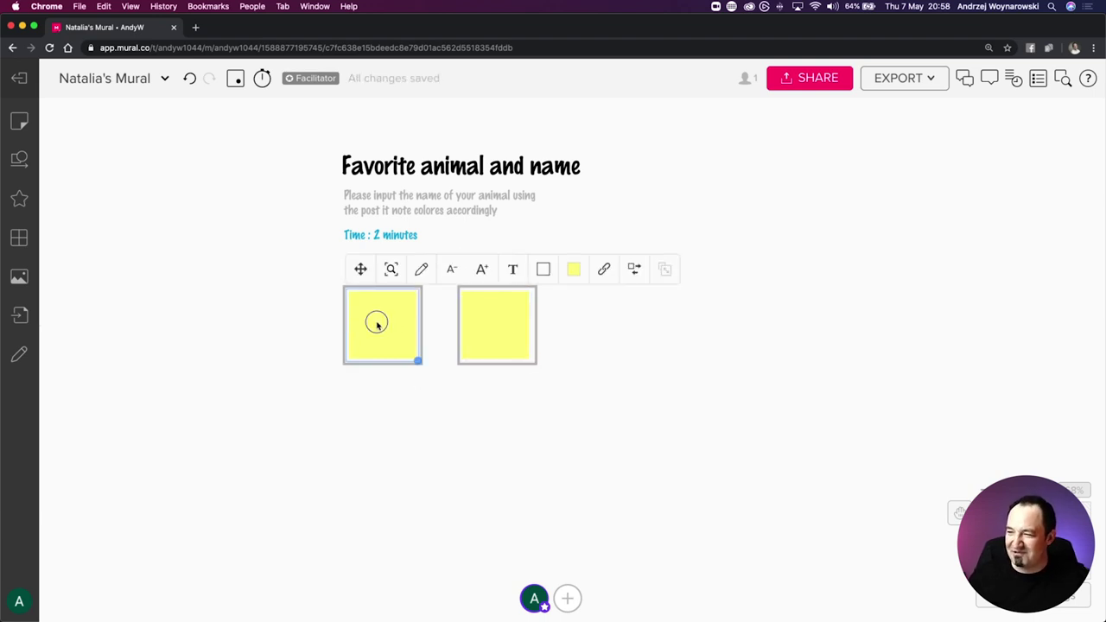
{"action": "double_click", "coordinate": [376, 321]}
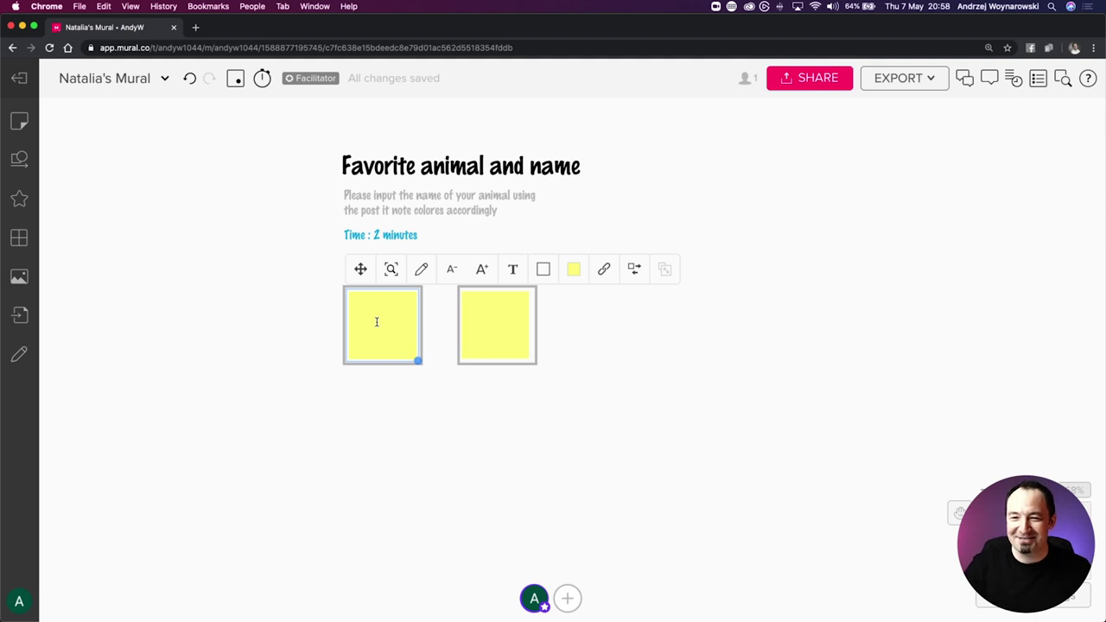
{"action": "type", "text": "dfivjnefiobhve"}
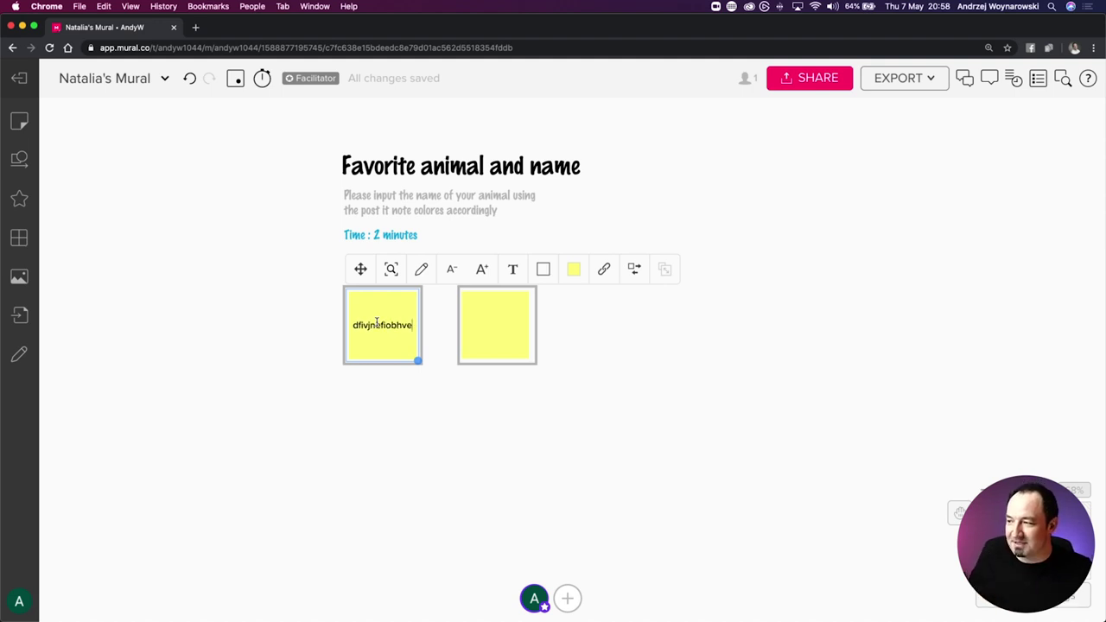
{"action": "left_click", "coordinate": [502, 332]}
{"action": "type", "text": "dkjvnodfjbnvdoj"}
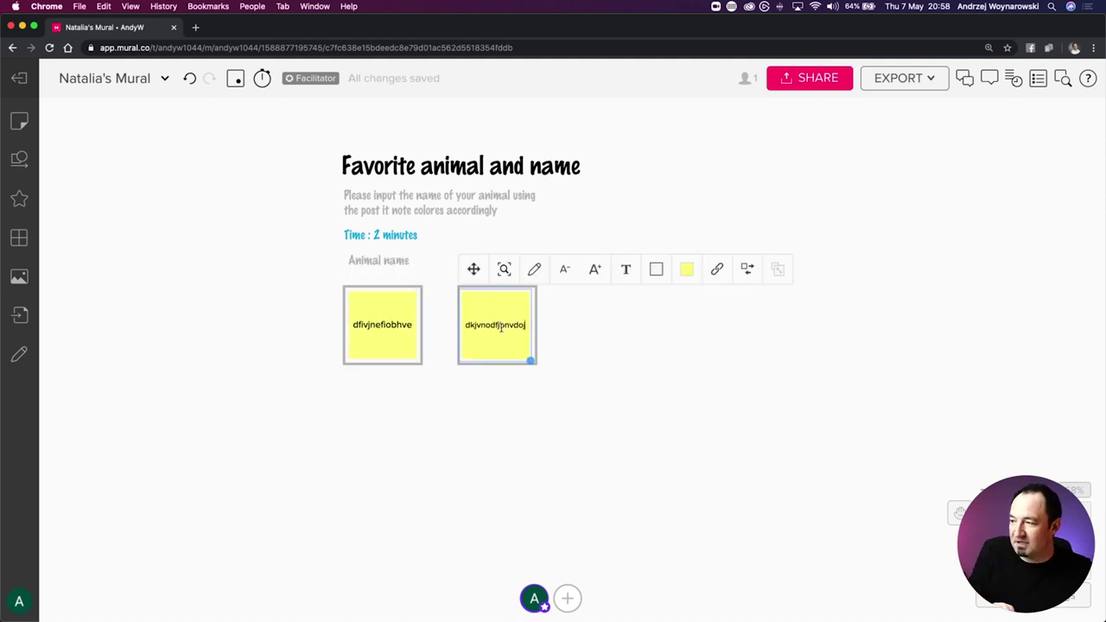
{"action": "left_click", "coordinate": [553, 362]}
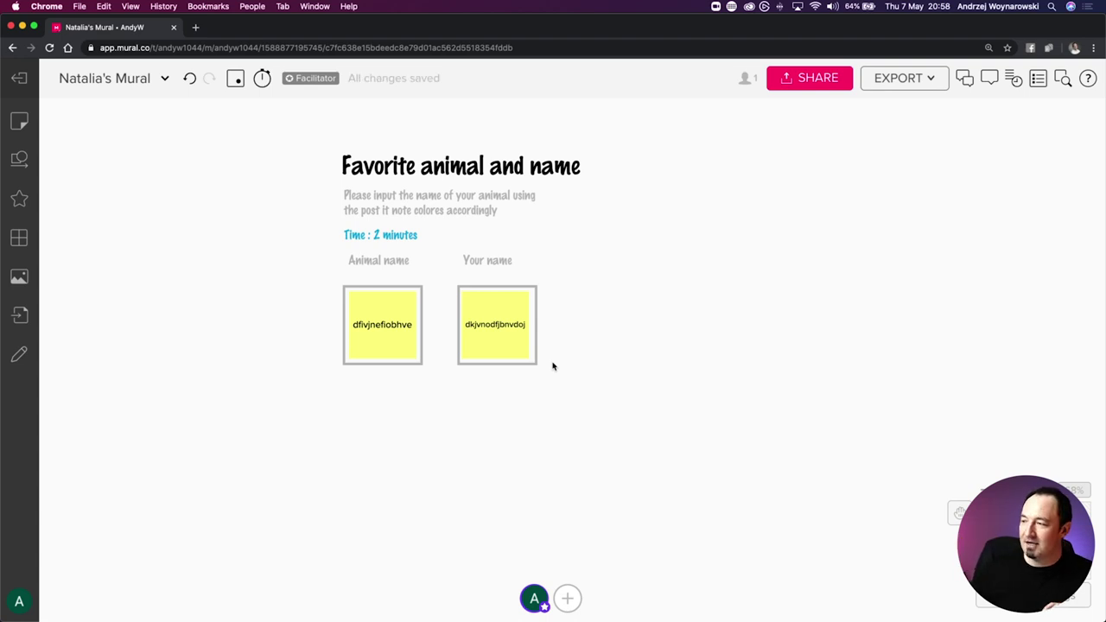
Return to the room, reopen the favorite-animal mural and unlock all of its locked elements
{"action": "left_click_drag", "start_coordinate": [584, 377], "coordinate": [378, 345]}
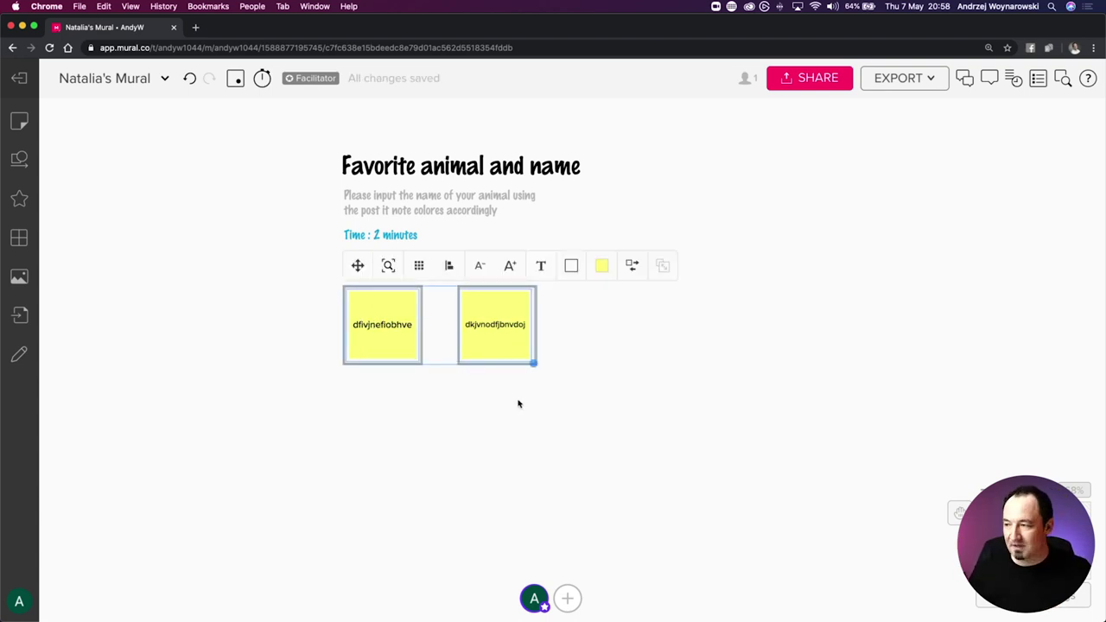
{"action": "left_click", "coordinate": [21, 80]}
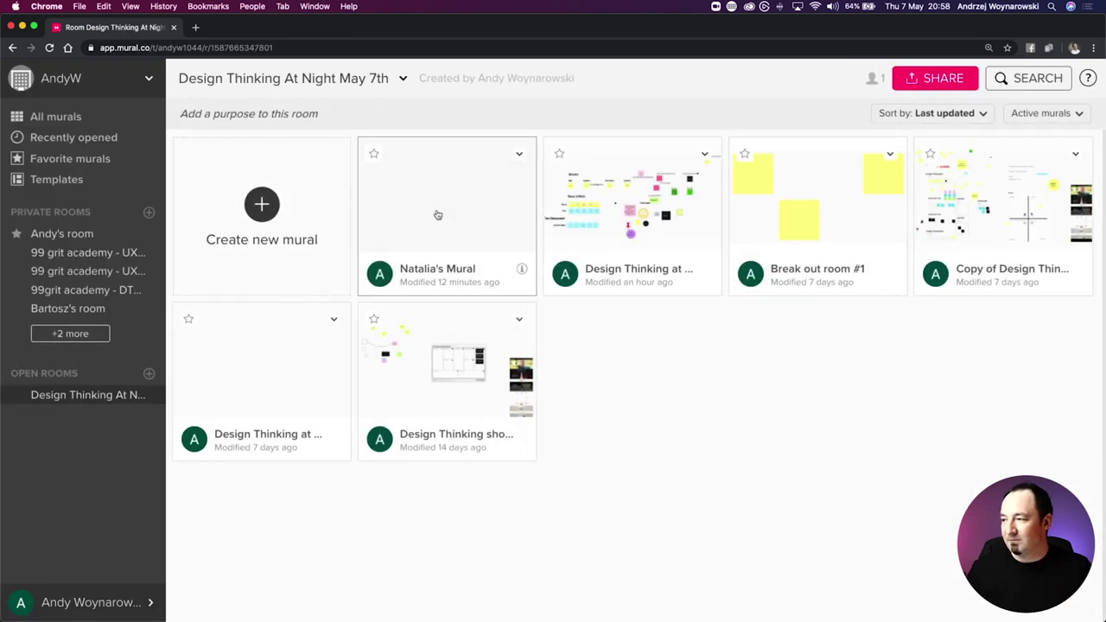
{"action": "left_click", "coordinate": [437, 214]}
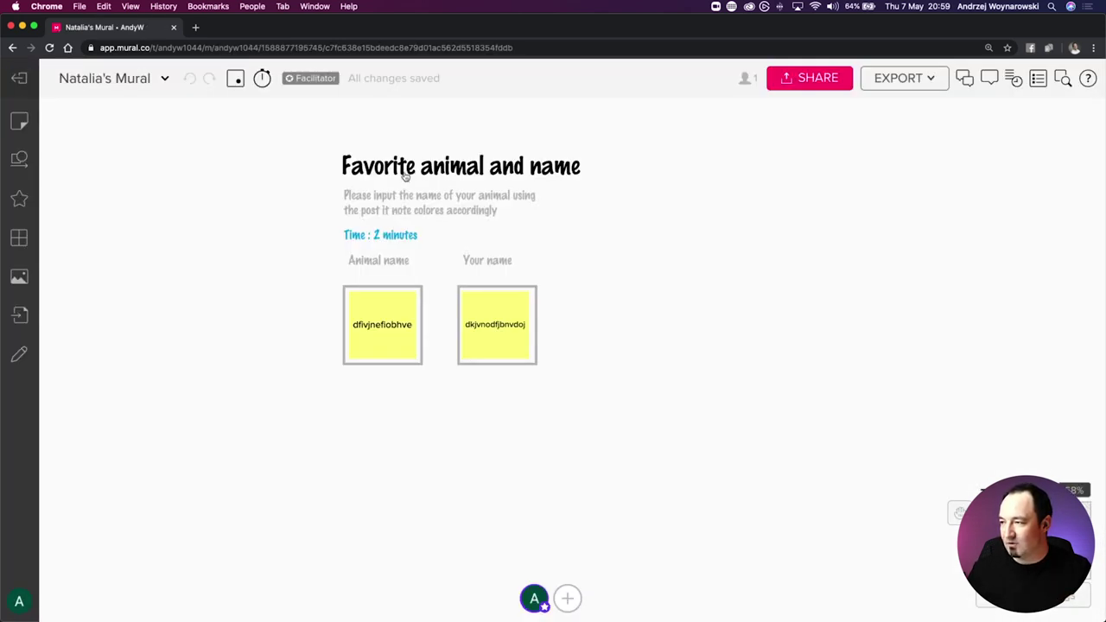
{"action": "right_click", "coordinate": [562, 169]}
{"action": "left_click", "coordinate": [642, 303]}
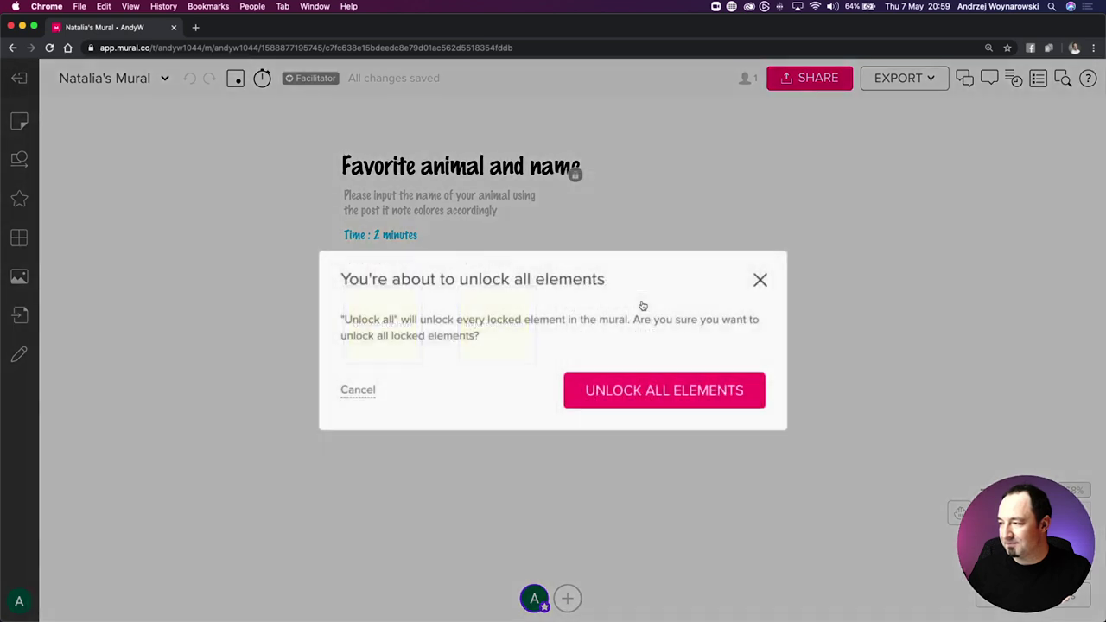
{"action": "left_click", "coordinate": [689, 391]}
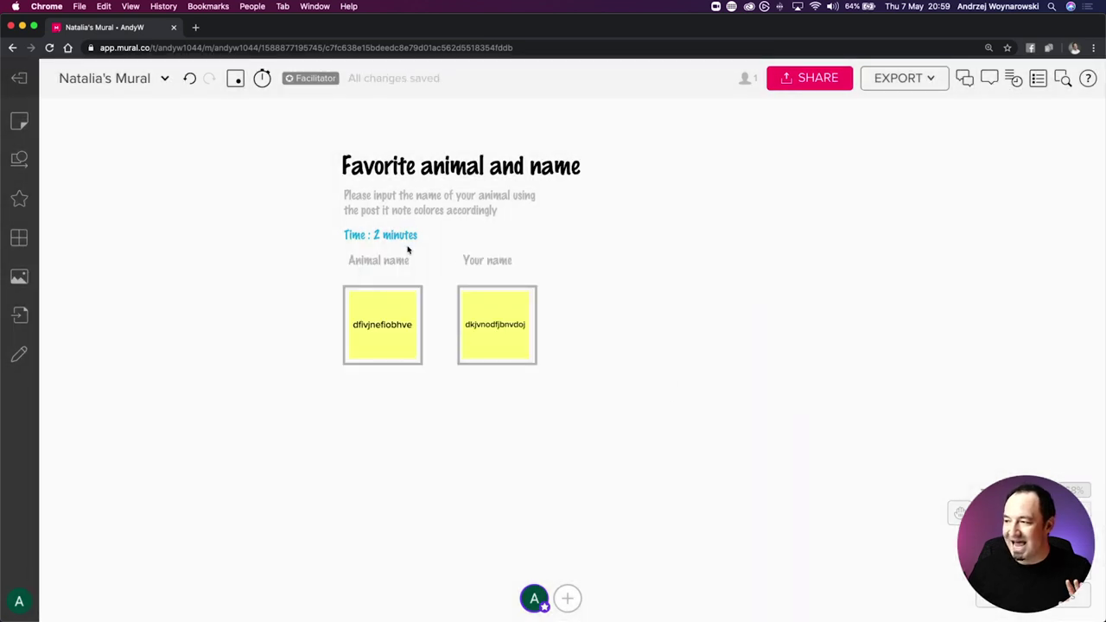
Copy the entire favorite animal exercise and paste it into the "Design Thinking at Night - 7th May" mural
{"action": "left_click_drag", "start_coordinate": [270, 133], "coordinate": [638, 356]}
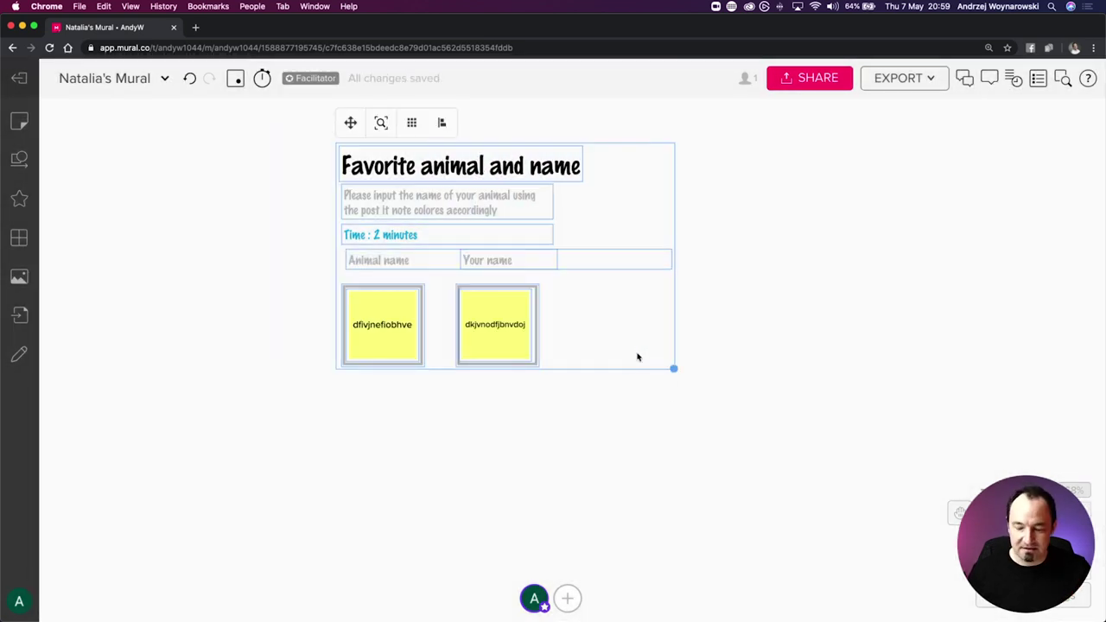
{"action": "left_click", "coordinate": [21, 79]}
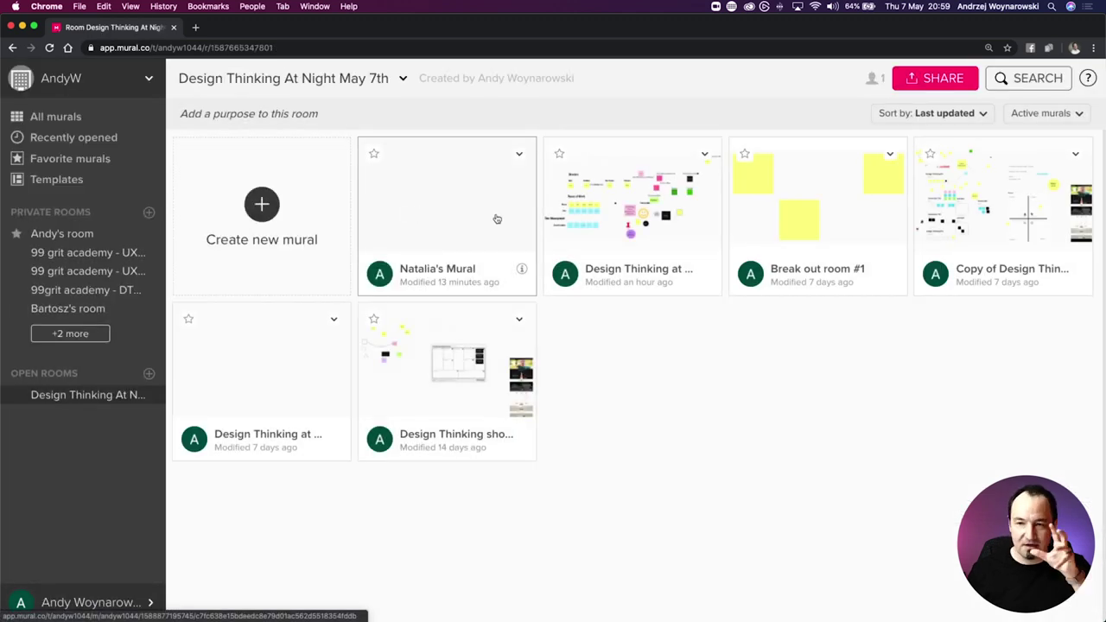
{"action": "left_click", "coordinate": [564, 227]}
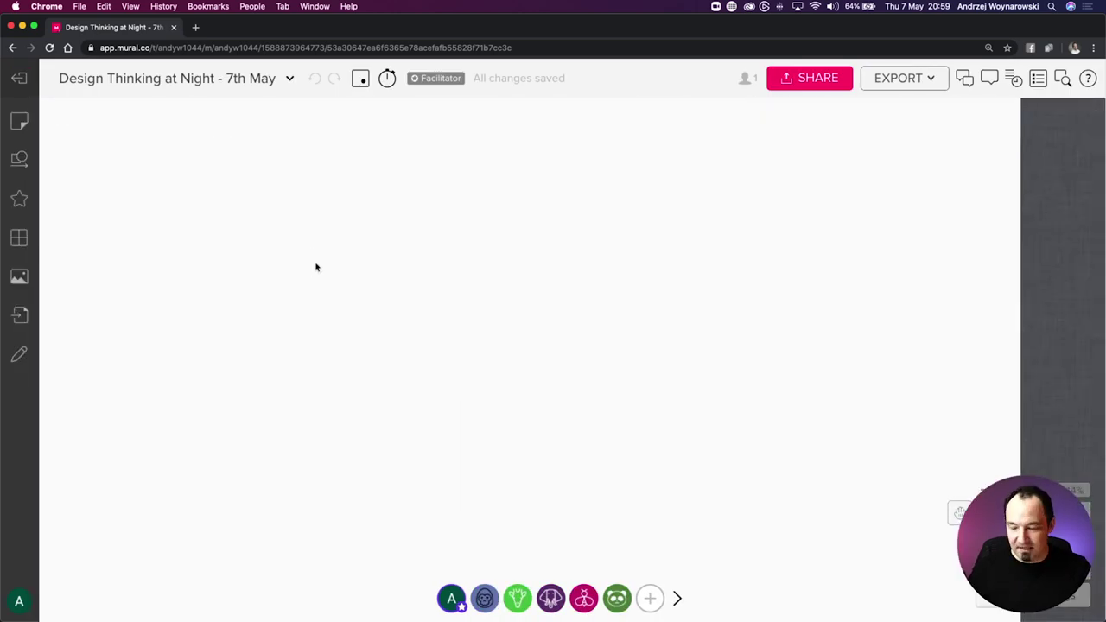
{"action": "key", "text": "ctrl+v"}
{"action": "left_click", "coordinate": [366, 323]}
Delete both yellow sticky notes from the pasted exercise, keeping the empty squares
{"action": "left_click", "coordinate": [320, 304]}
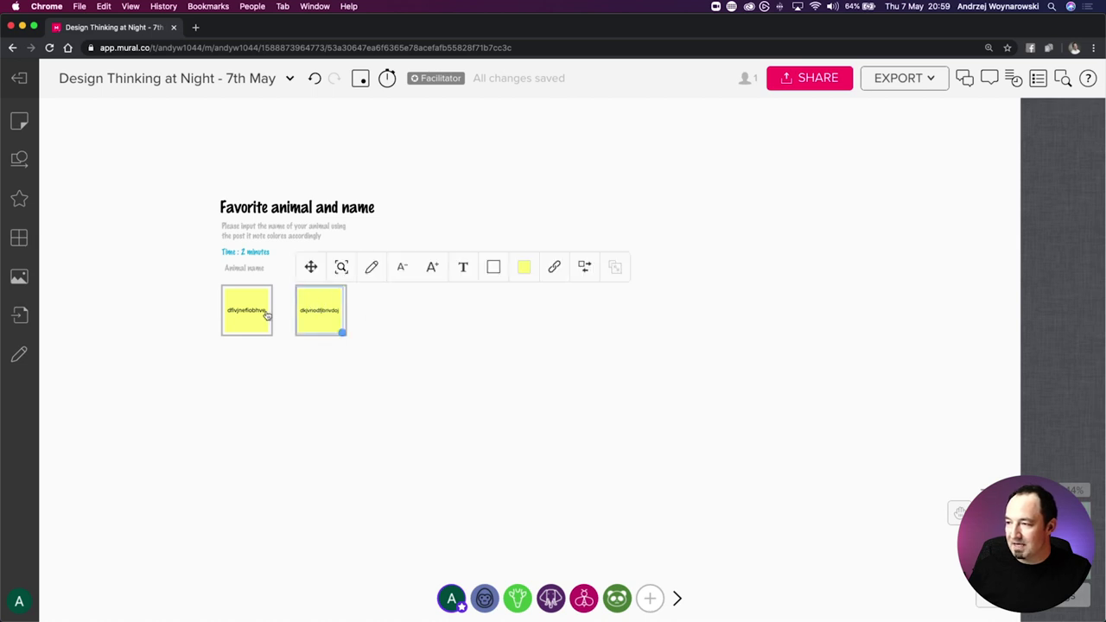
{"action": "left_click", "coordinate": [252, 311], "text": "shift"}
{"action": "key", "text": "BackSpace"}
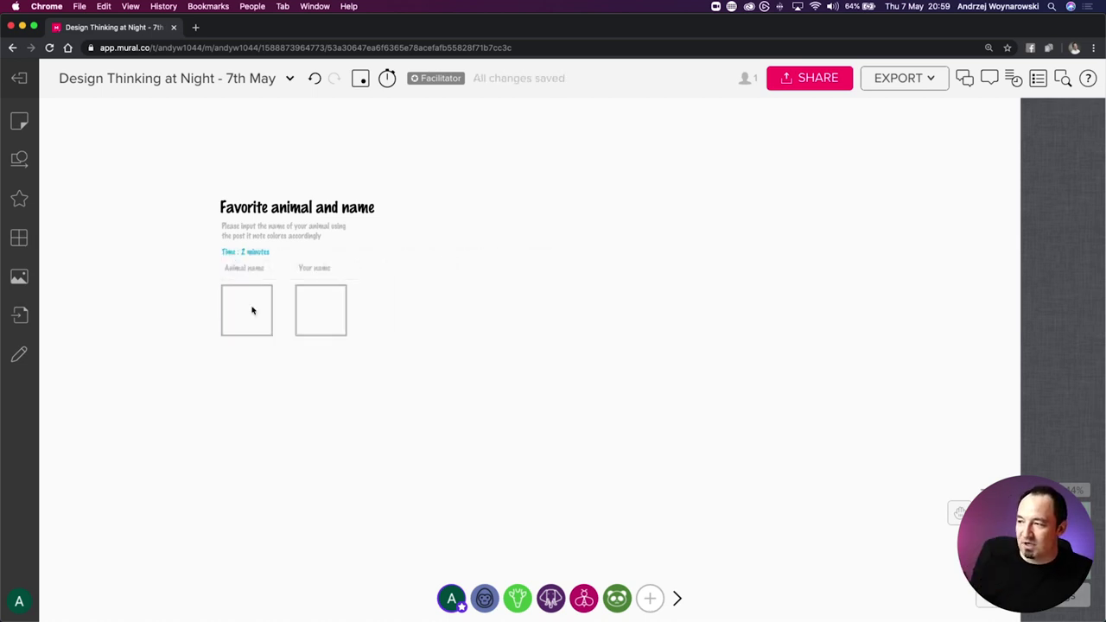
Lock the pasted exercise's title, instructions, labels and two empty squares
{"action": "left_click_drag", "start_coordinate": [411, 346], "coordinate": [210, 202]}
{"action": "right_click", "coordinate": [239, 207]}
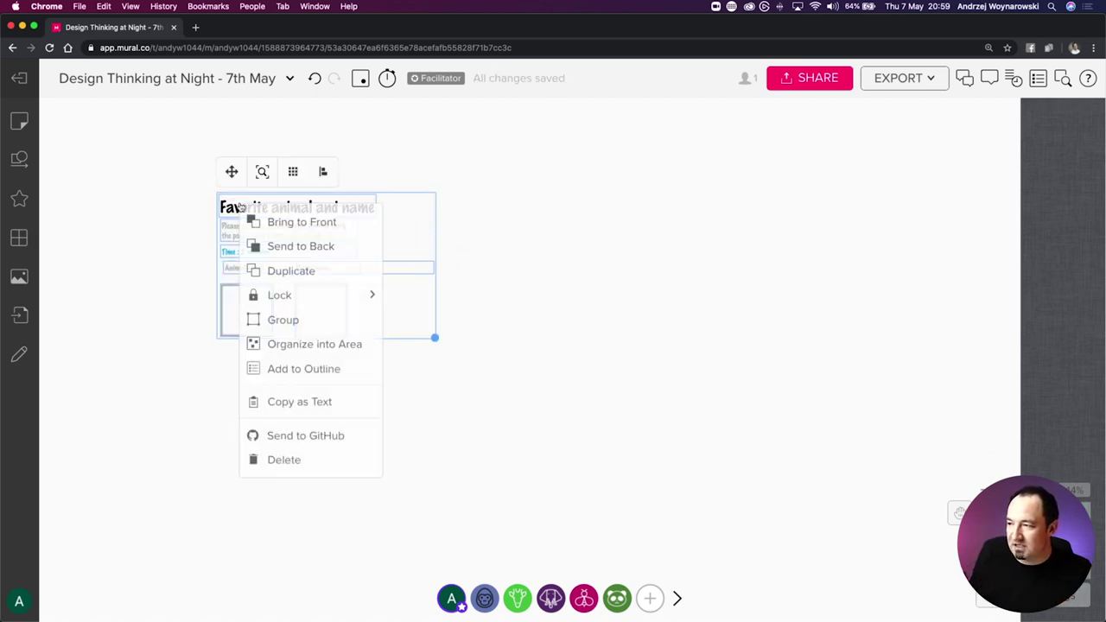
{"action": "mouse_move", "coordinate": [296, 302]}
{"action": "left_click", "coordinate": [420, 320]}
Copy the two filled sticky notes from the original exercise mural into the matching squares in "Design Thinking at Night - 7th May"
{"action": "left_click", "coordinate": [19, 78]}
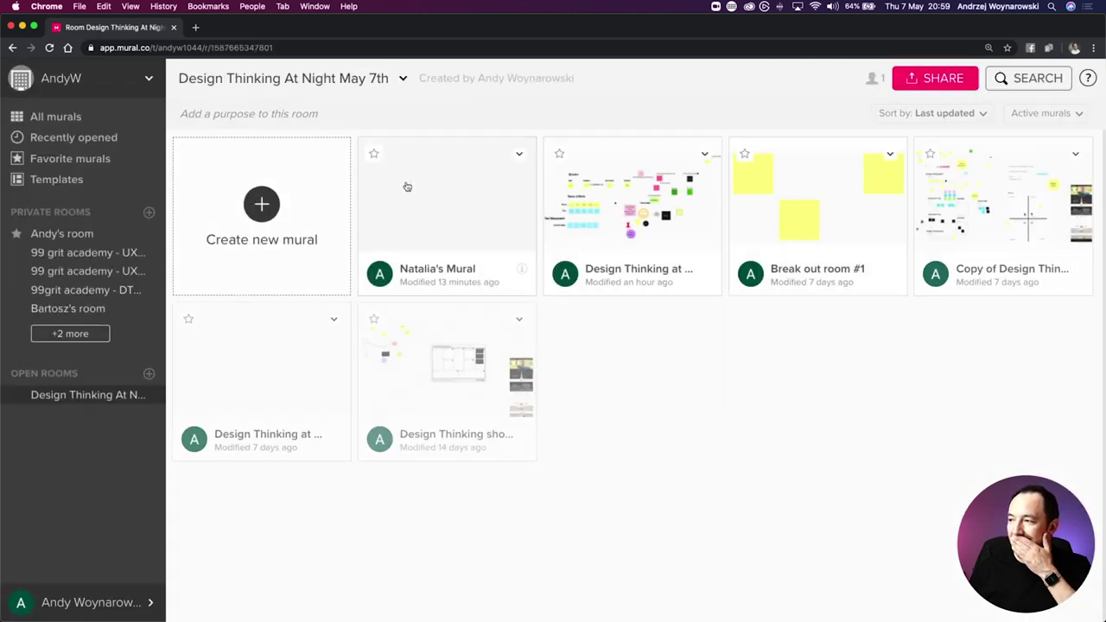
{"action": "left_click", "coordinate": [484, 197]}
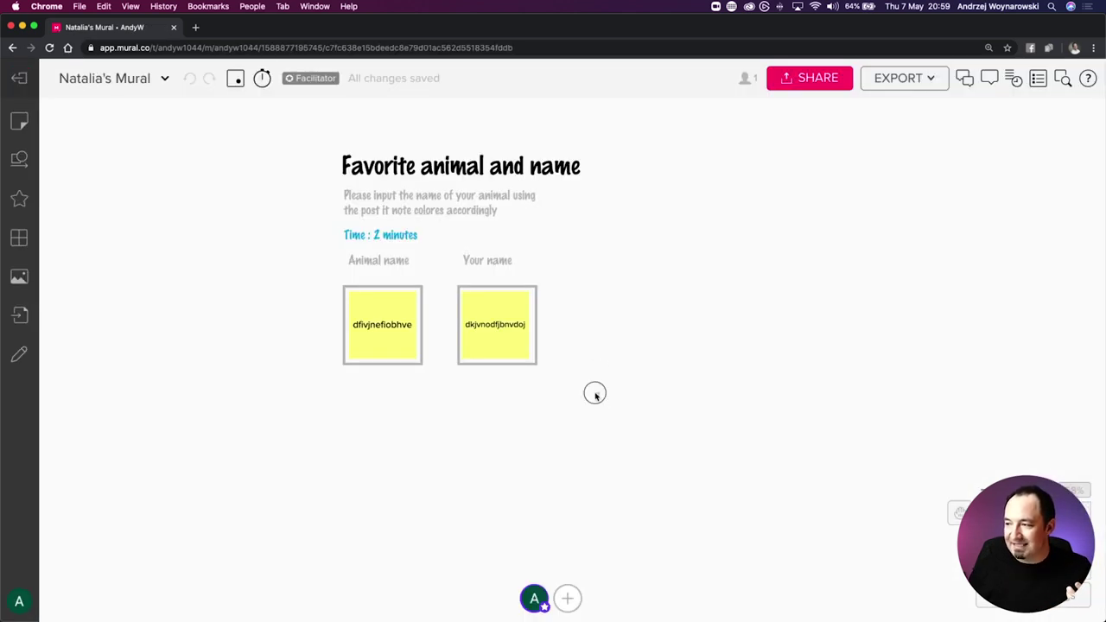
{"action": "left_click_drag", "start_coordinate": [593, 392], "coordinate": [398, 316]}
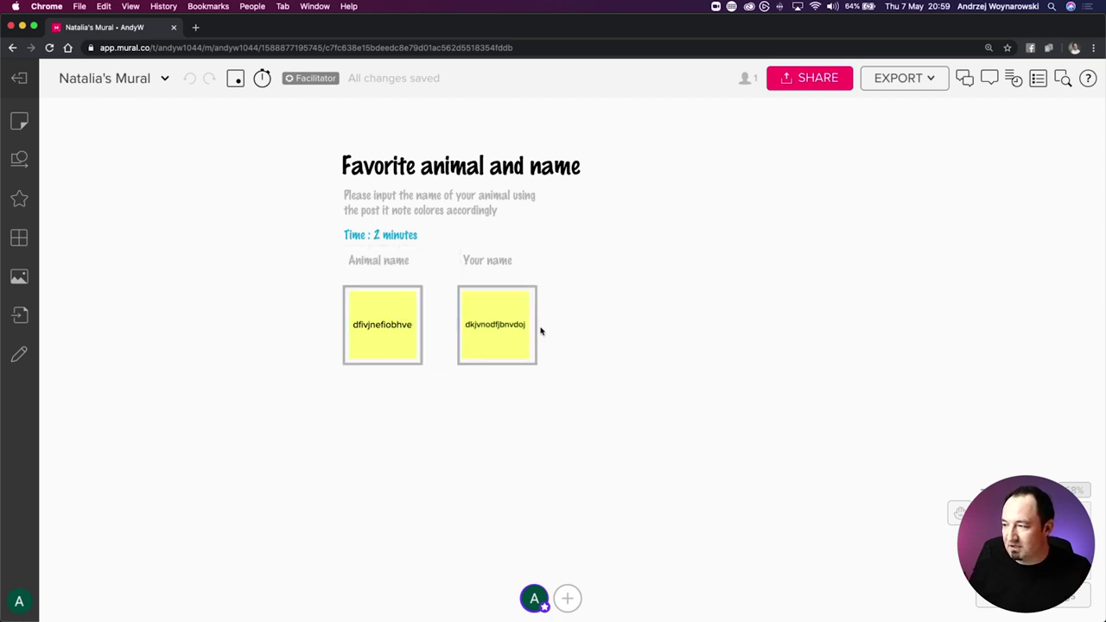
{"action": "left_click_drag", "start_coordinate": [541, 328], "coordinate": [415, 320]}
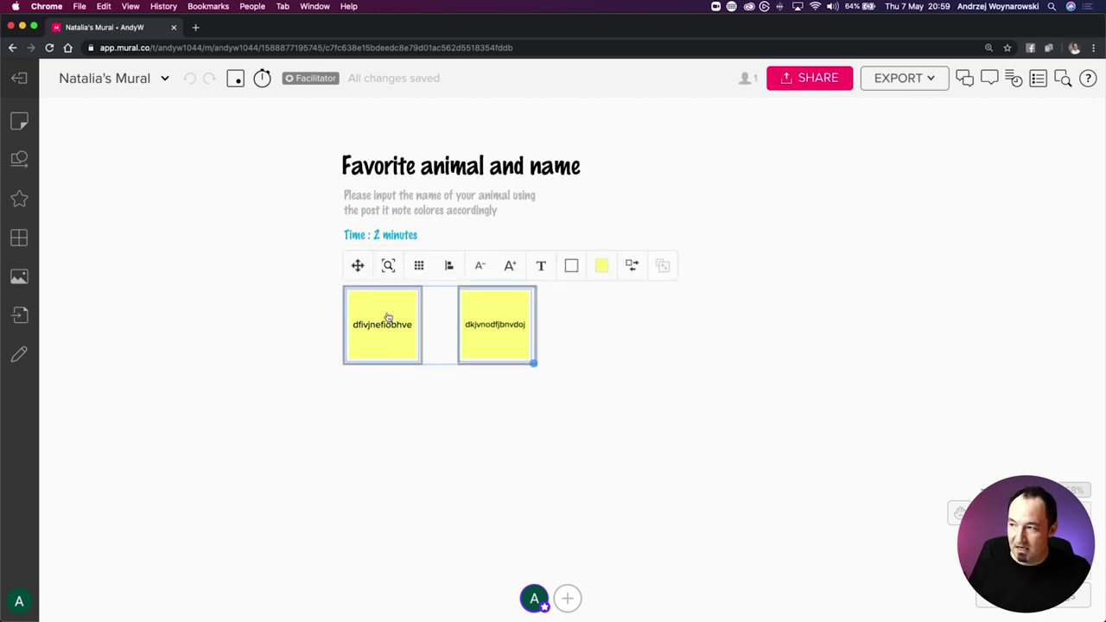
{"action": "left_click", "coordinate": [18, 78]}
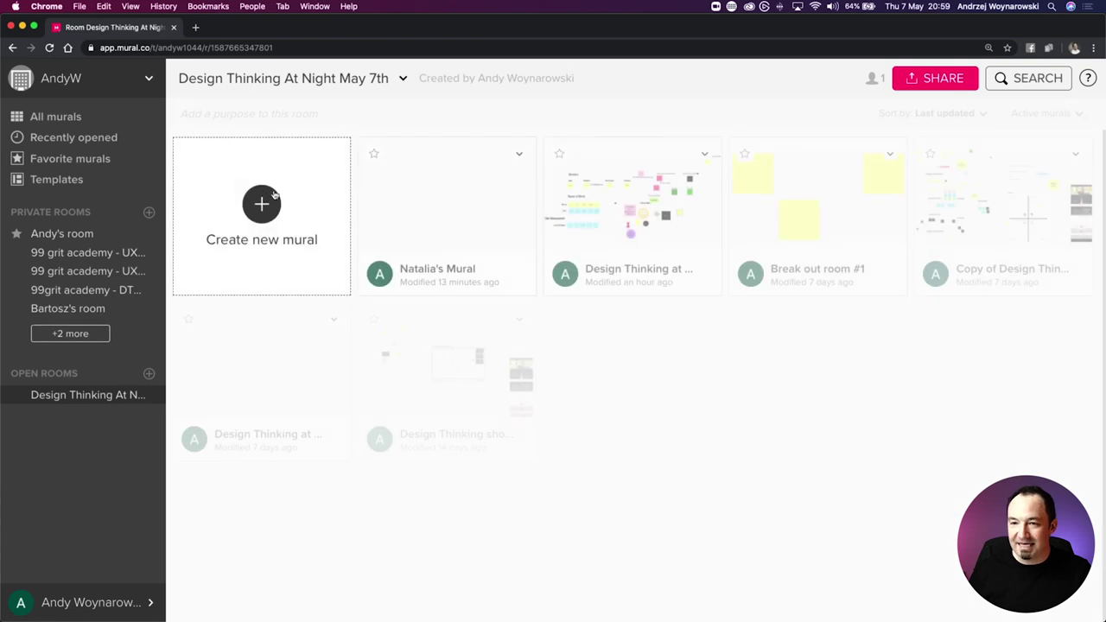
{"action": "left_click", "coordinate": [602, 204]}
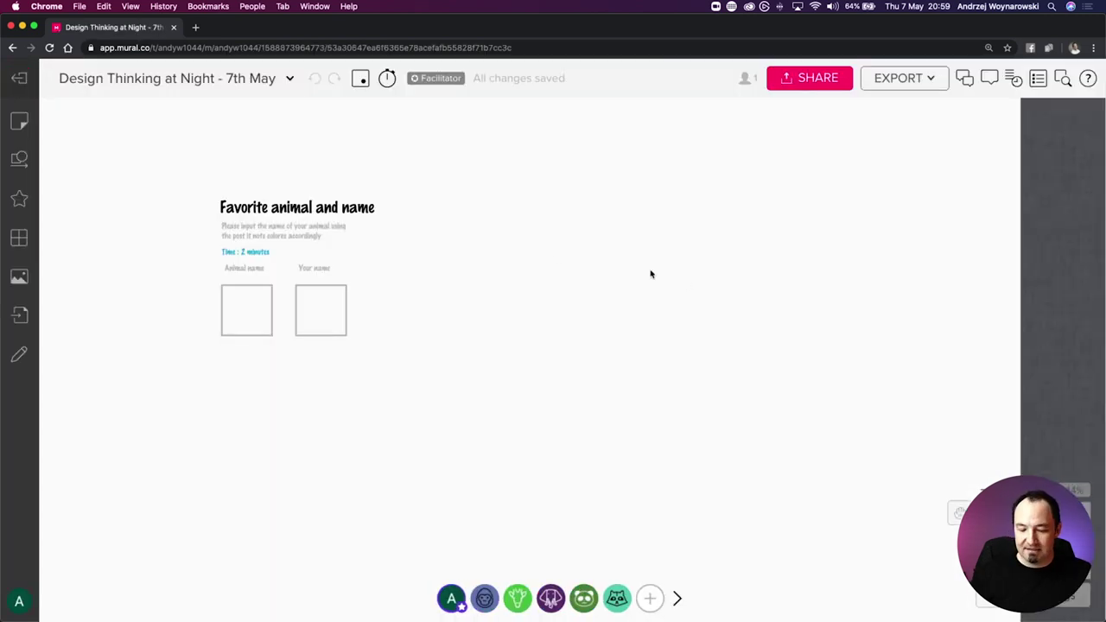
{"action": "key", "text": "super+v"}
{"action": "left_click_drag", "start_coordinate": [412, 249], "coordinate": [259, 302]}
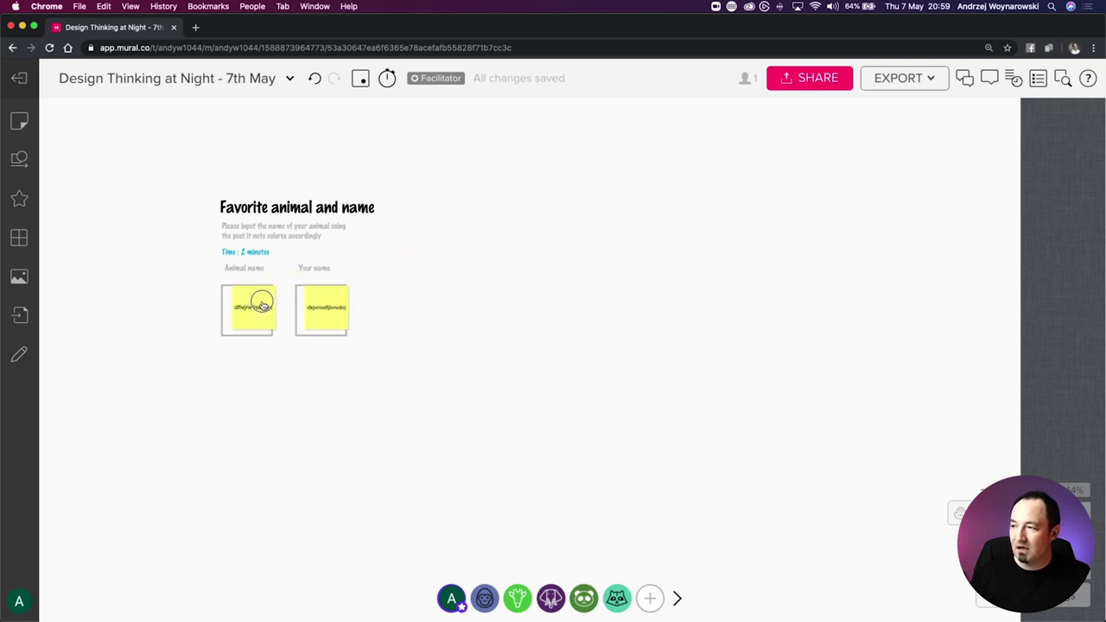
{"action": "left_click", "coordinate": [459, 322]}
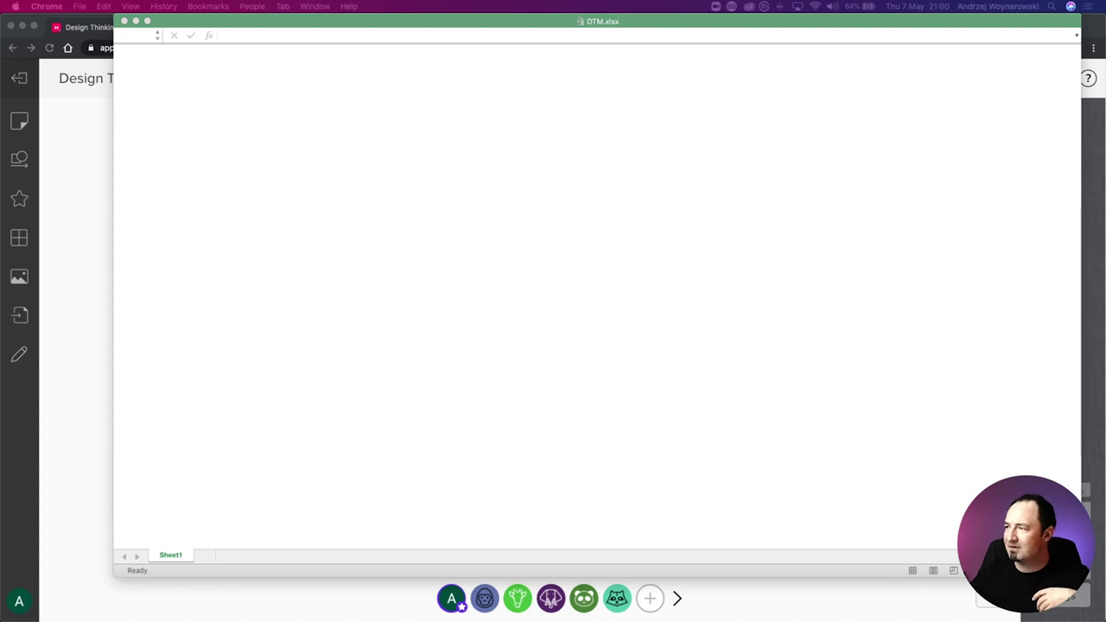
Copy cells A4:D10 of the DTM schedule in Excel and paste them into the MURAL board as sticky notes
{"action": "left_click", "coordinate": [281, 204]}
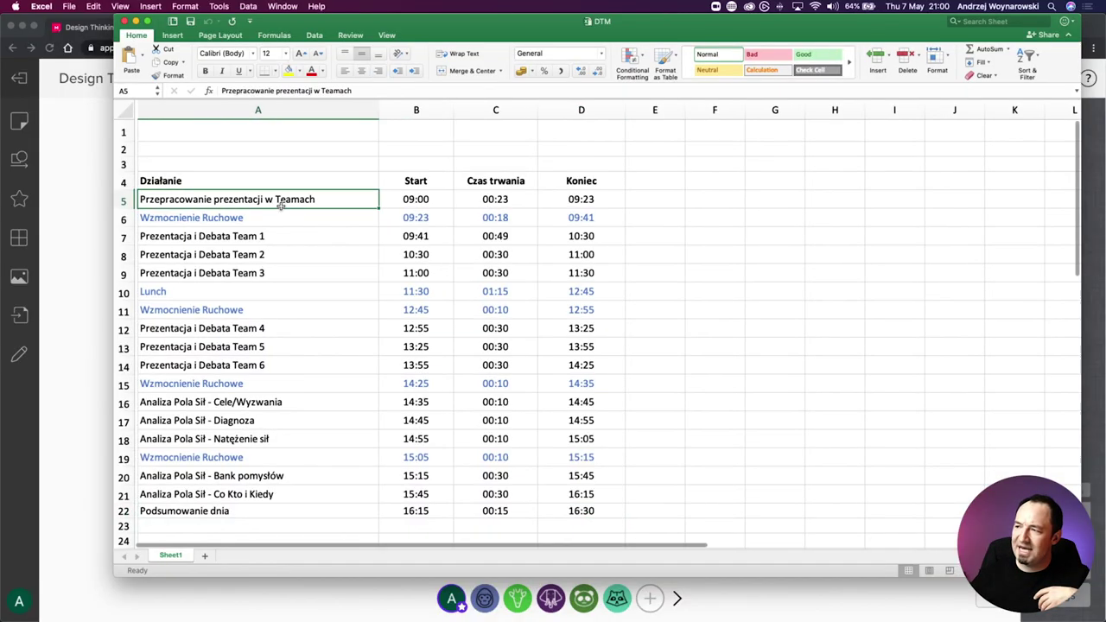
{"action": "left_click_drag", "start_coordinate": [210, 181], "coordinate": [583, 287]}
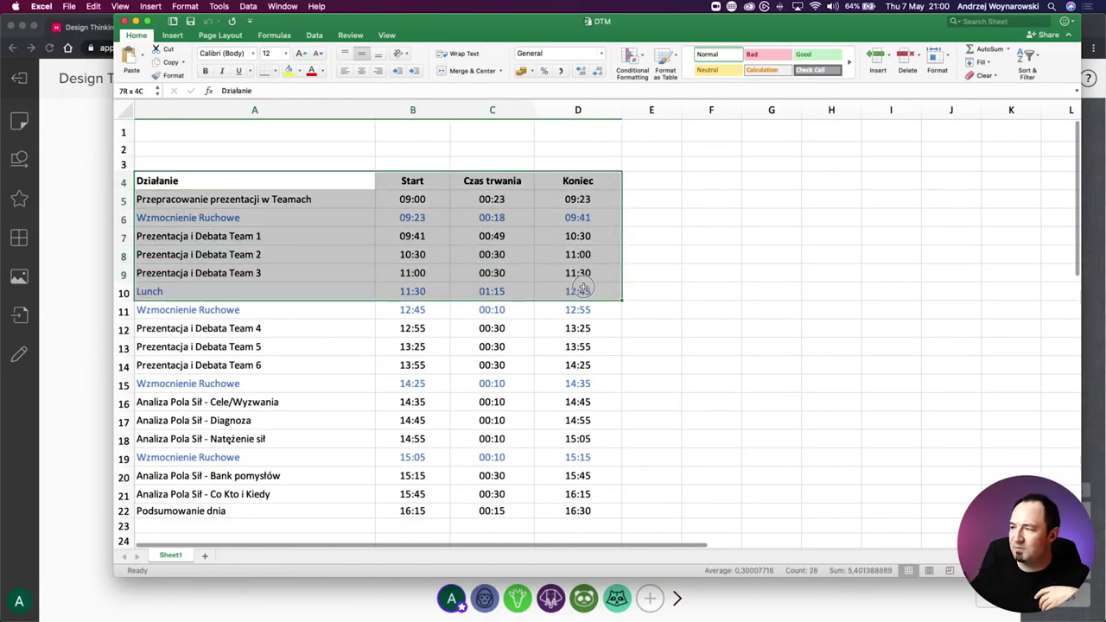
{"action": "key", "text": "super+c"}
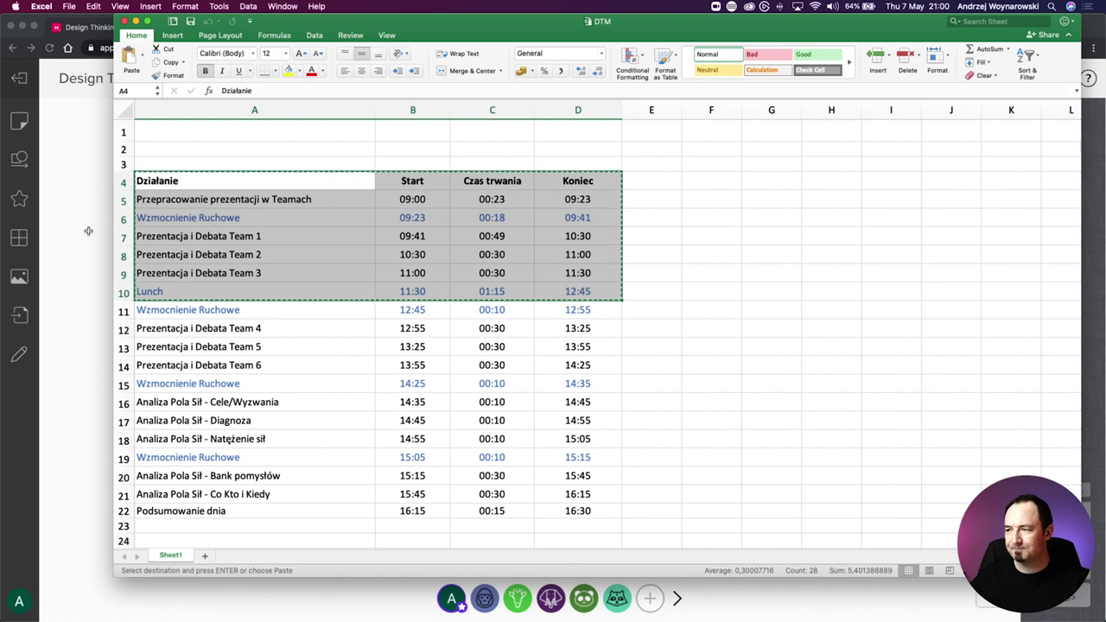
{"action": "left_click", "coordinate": [88, 231]}
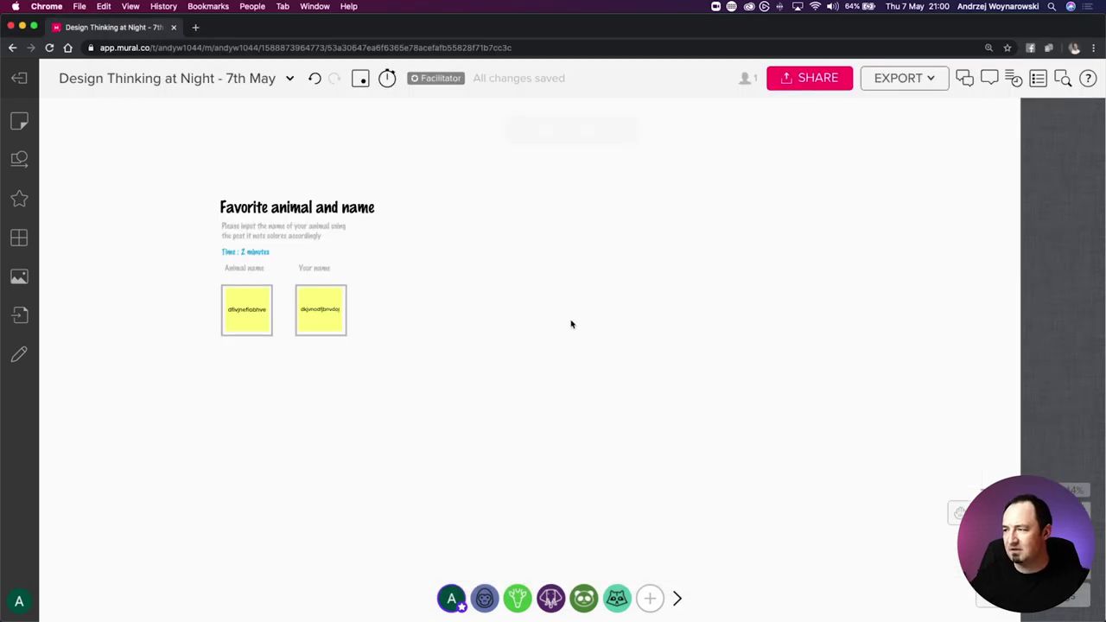
{"action": "key", "text": "super+v"}
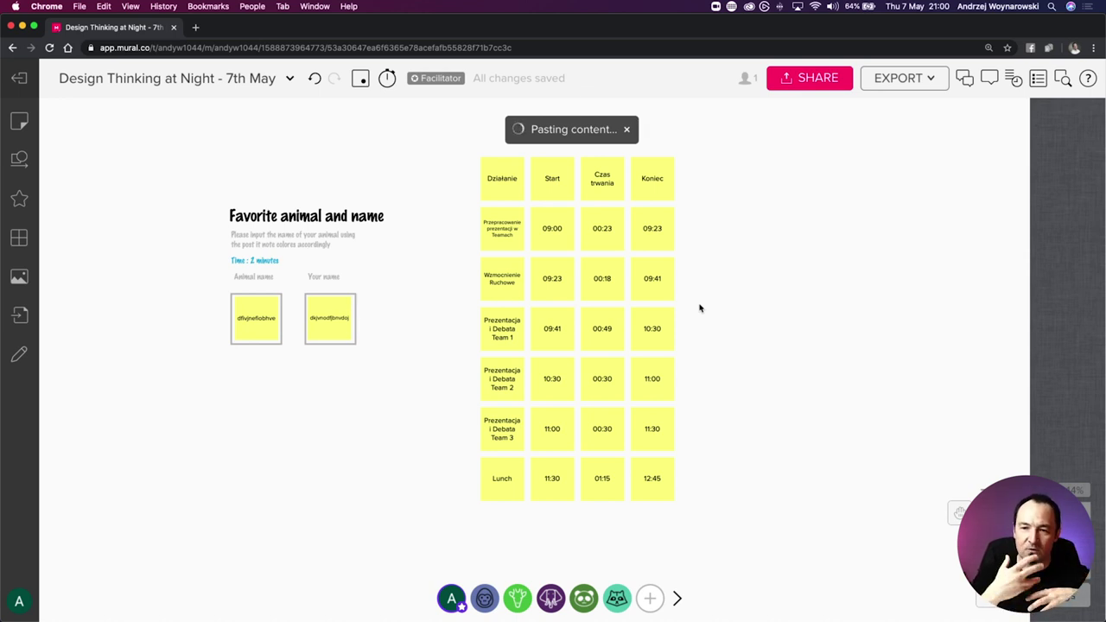
Recolor the "Działanie" column of pasted sticky notes orange, from the header down to "Lunch"
{"action": "left_click", "coordinate": [664, 195]}
{"action": "left_click_drag", "start_coordinate": [453, 174], "coordinate": [518, 471]}
{"action": "left_click", "coordinate": [736, 133]}
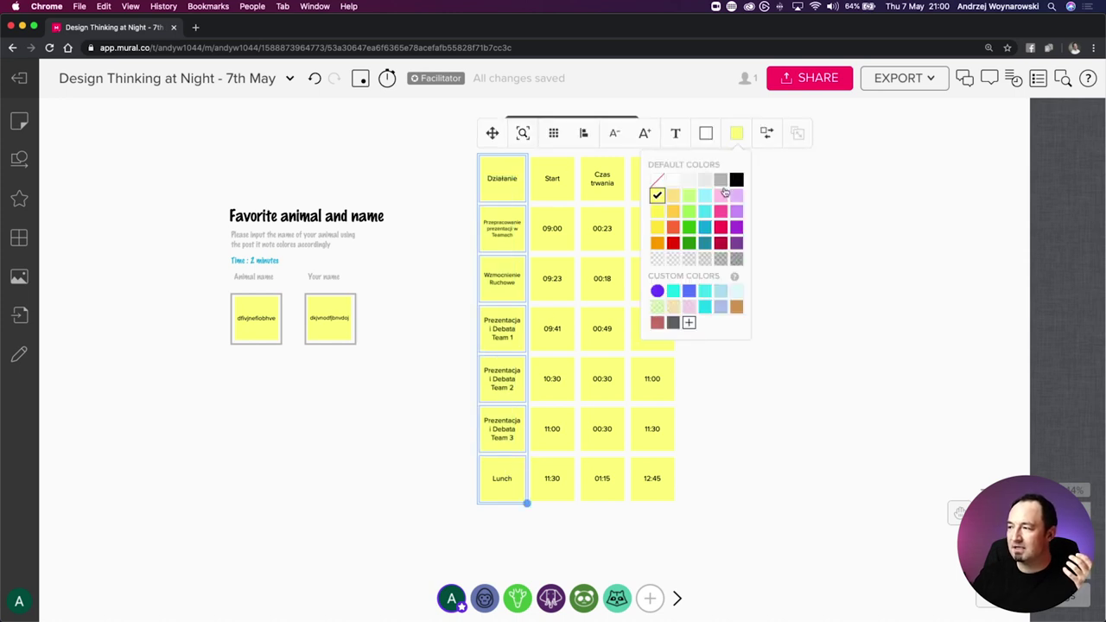
{"action": "left_click", "coordinate": [673, 212]}
{"action": "left_click", "coordinate": [533, 259]}
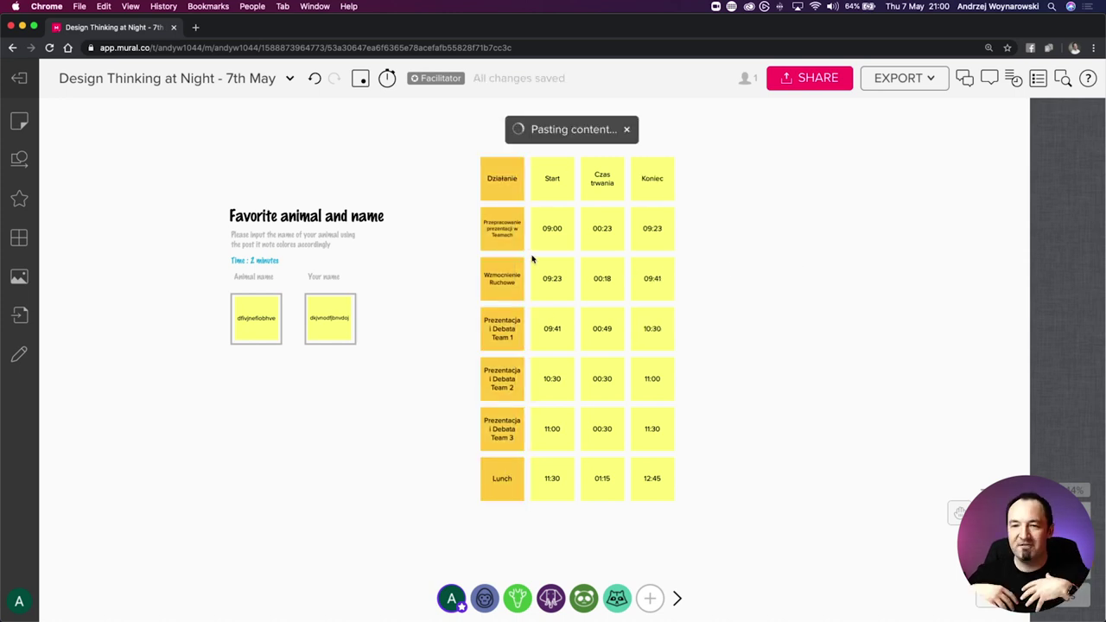
Convert the sticky notes in the "Start", "Czas trwania" and "Koniec" columns to circle sticky notes
{"action": "left_click_drag", "start_coordinate": [712, 478], "coordinate": [553, 179]}
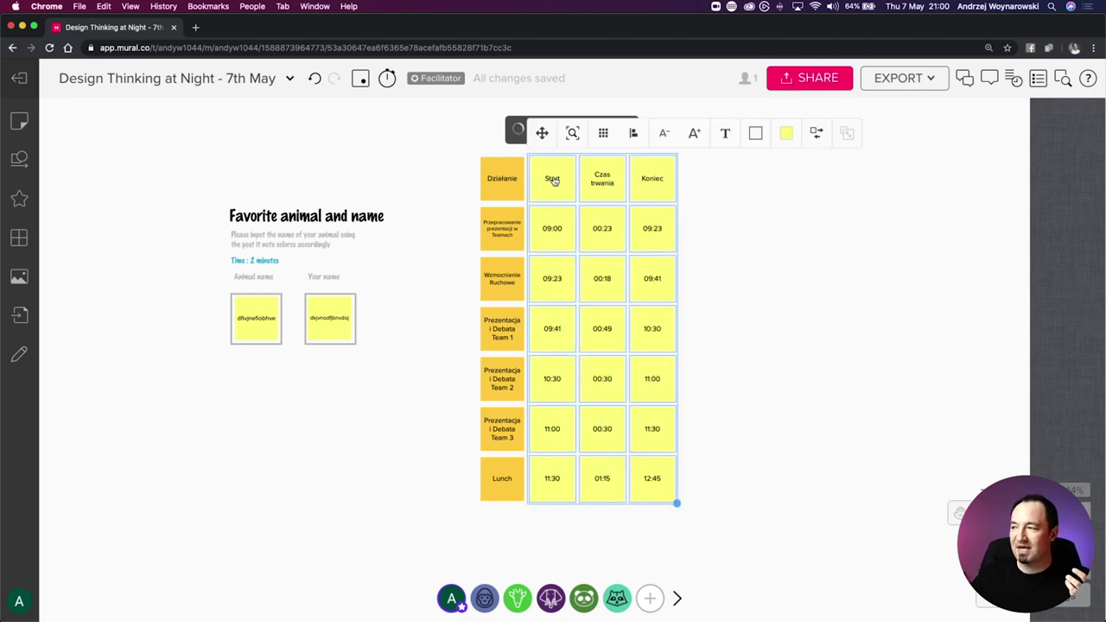
{"action": "left_click", "coordinate": [815, 133]}
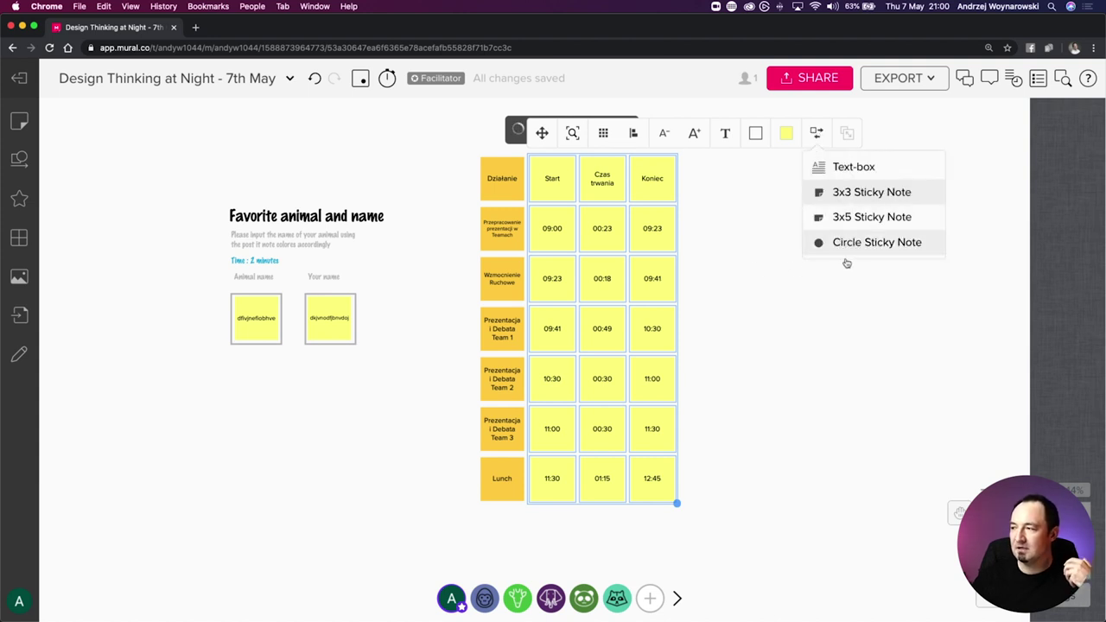
{"action": "left_click", "coordinate": [843, 252]}
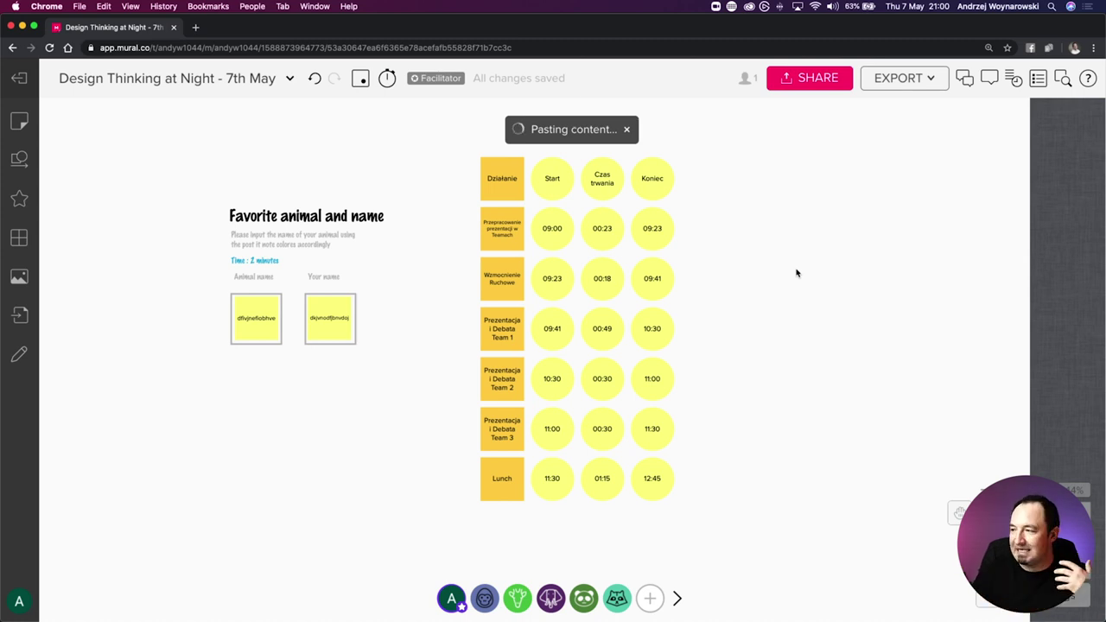
Remove the yellow fill from all circle notes in the "Start", "Czas trwania" and "Koniec" columns, making them transparent
{"action": "left_click_drag", "start_coordinate": [691, 501], "coordinate": [533, 160]}
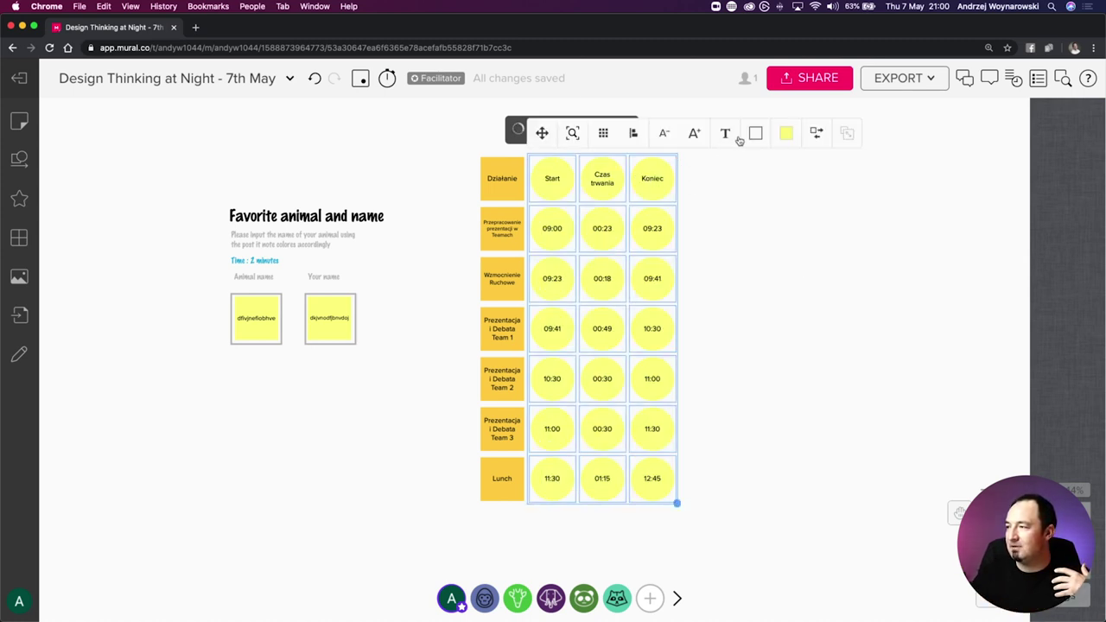
{"action": "left_click", "coordinate": [786, 133]}
{"action": "left_click", "coordinate": [706, 179]}
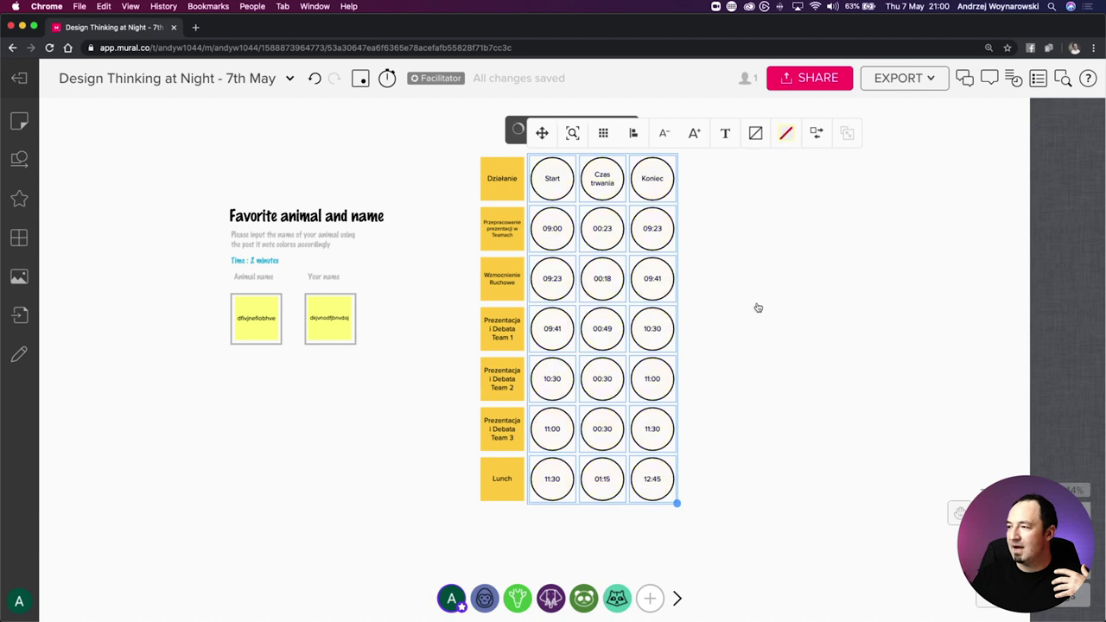
{"action": "left_click", "coordinate": [785, 321]}
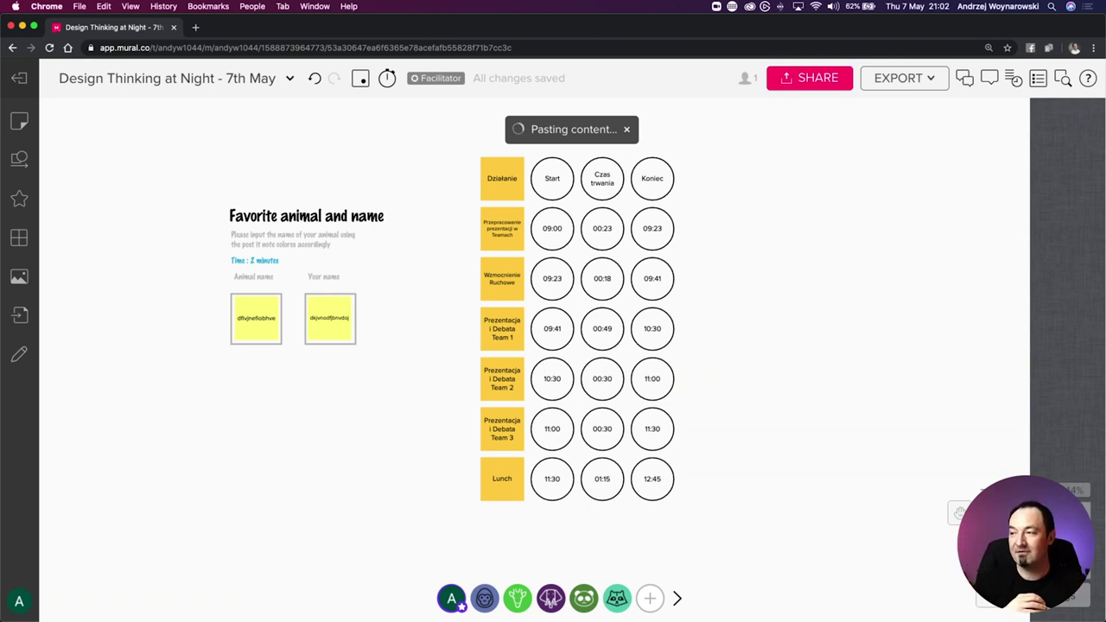
Export the entire mural as a PNG image
{"action": "scroll", "coordinate": [271, 279], "scroll_direction": "left", "scroll_amount": 15}
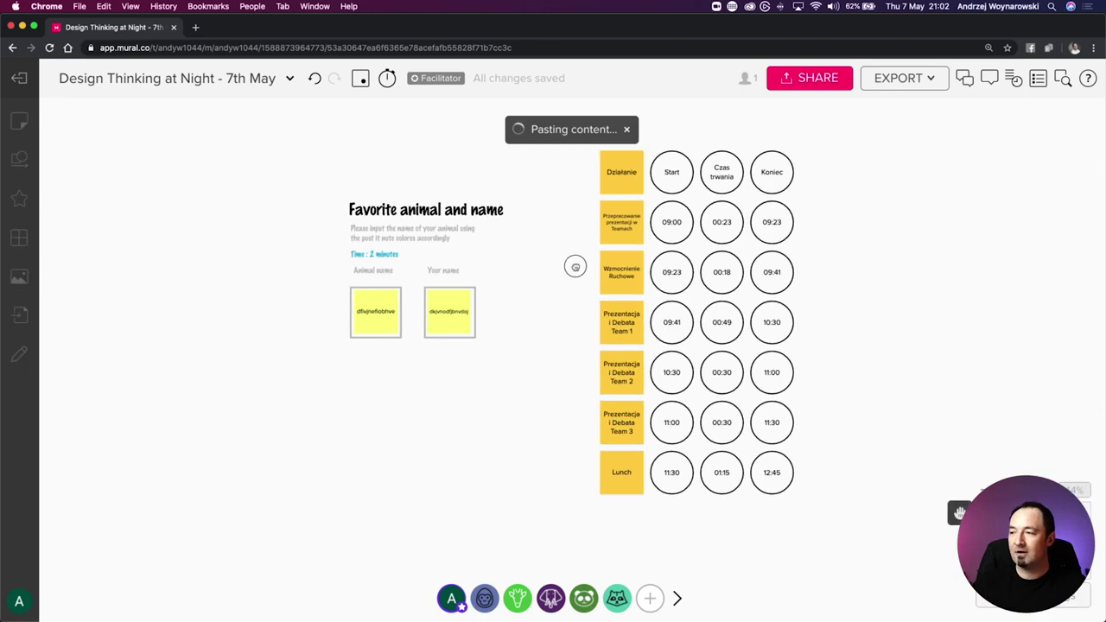
{"action": "scroll", "coordinate": [522, 251], "scroll_direction": "left", "scroll_amount": 10}
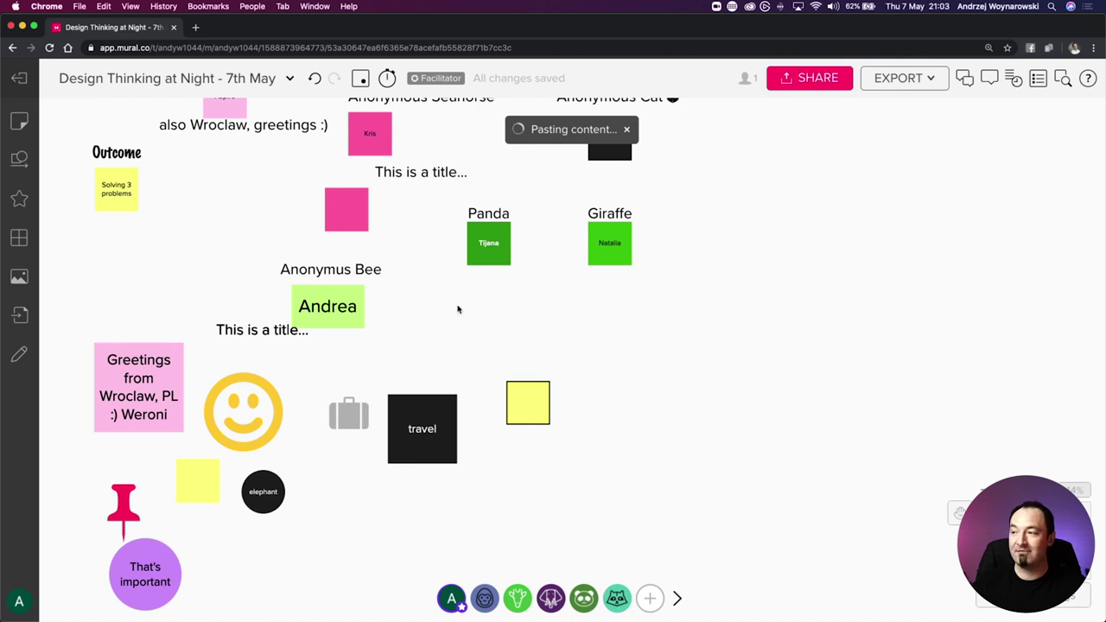
{"action": "scroll", "coordinate": [456, 308], "scroll_direction": "left", "scroll_amount": 15}
{"action": "scroll", "coordinate": [908, 305], "scroll_direction": "left", "scroll_amount": 2}
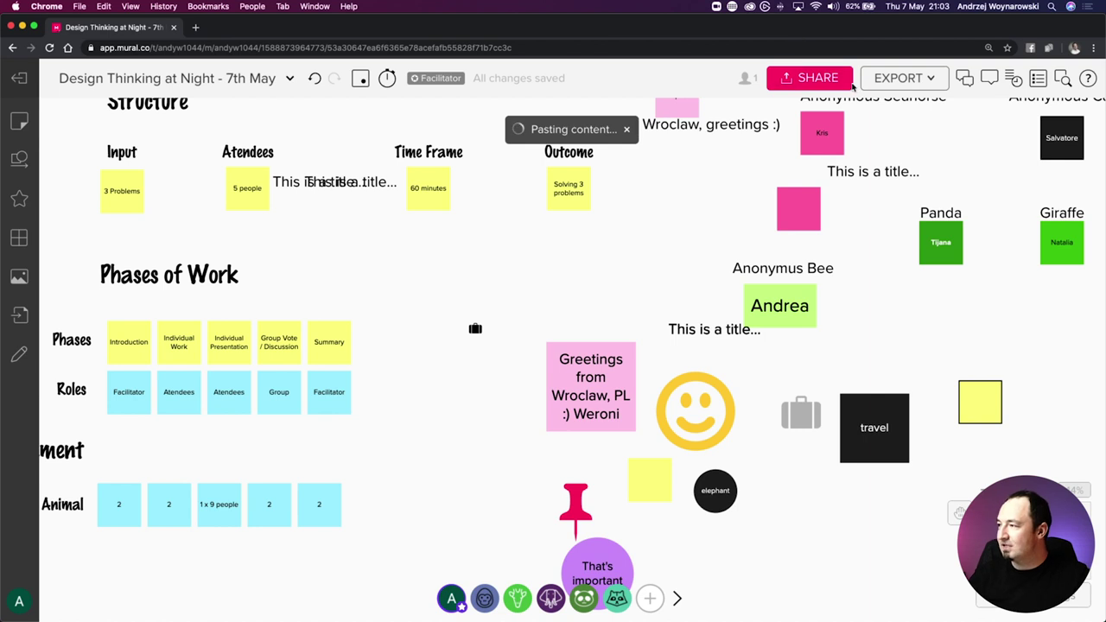
{"action": "left_click", "coordinate": [885, 86]}
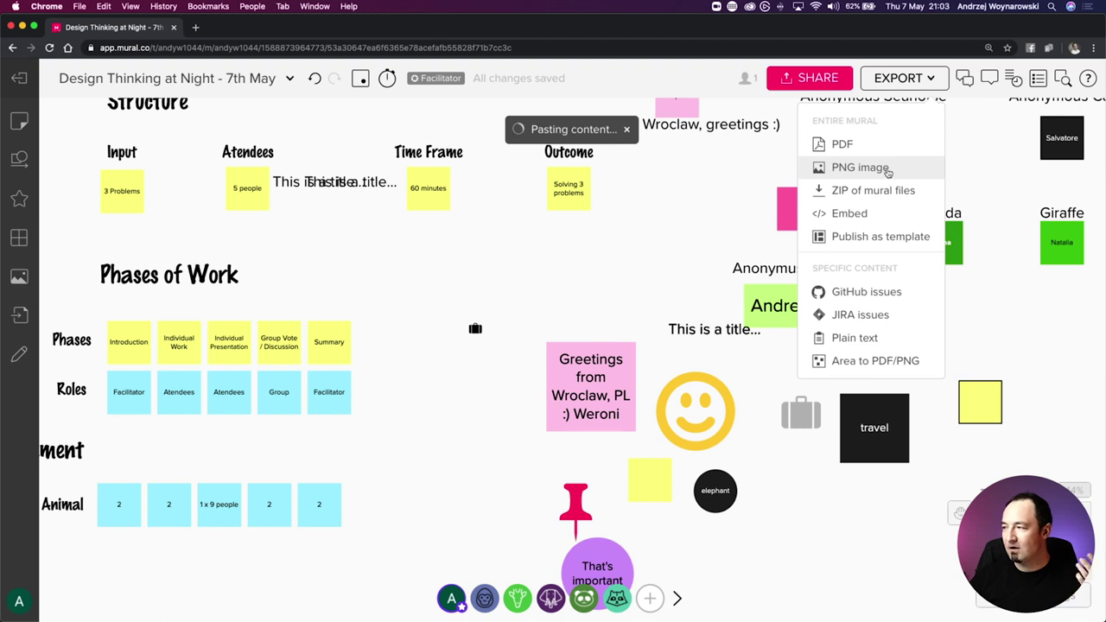
{"action": "left_click", "coordinate": [882, 169]}
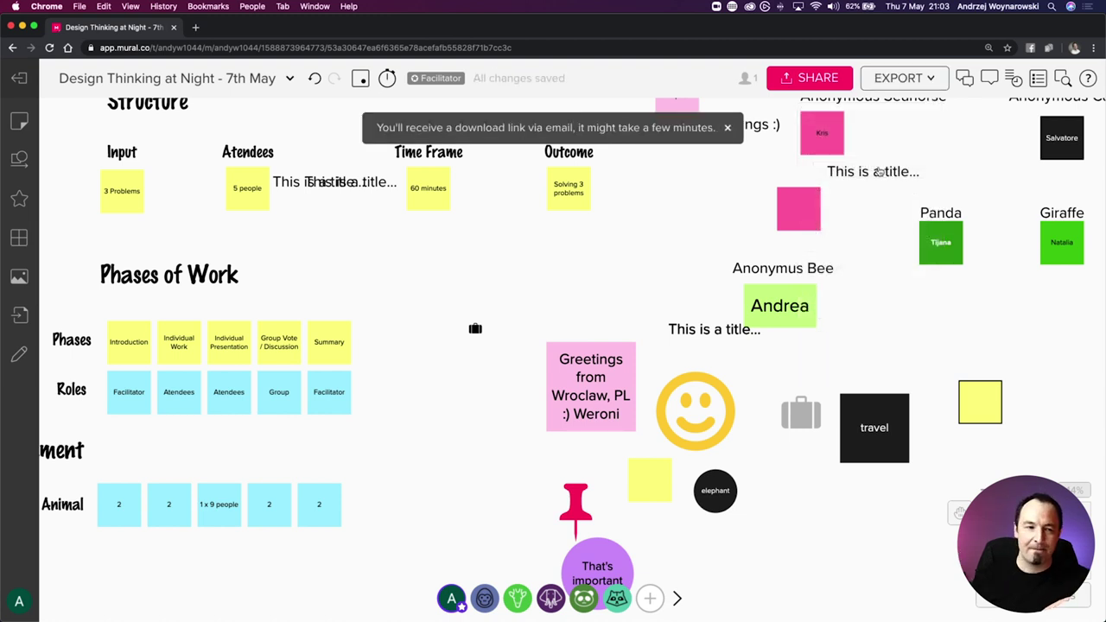
{"action": "key", "text": "super+v"}
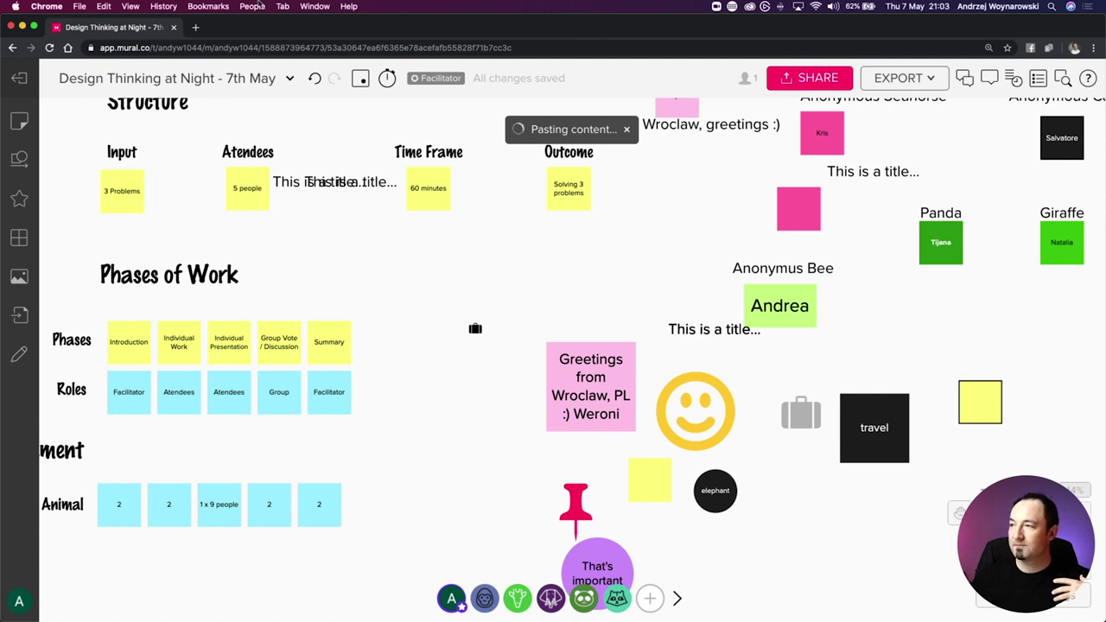
Open the SessionLab website in a new browser tab, and return to the "Design Thinking at Night - 7th May" mural
{"action": "left_click", "coordinate": [197, 28]}
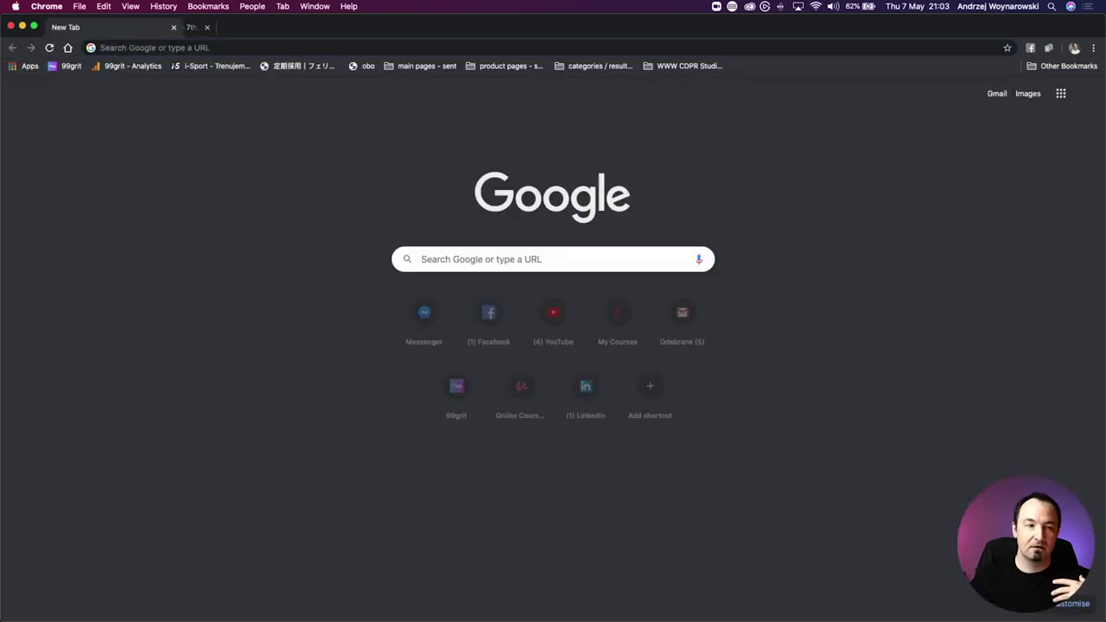
{"action": "key", "text": "super+w"}
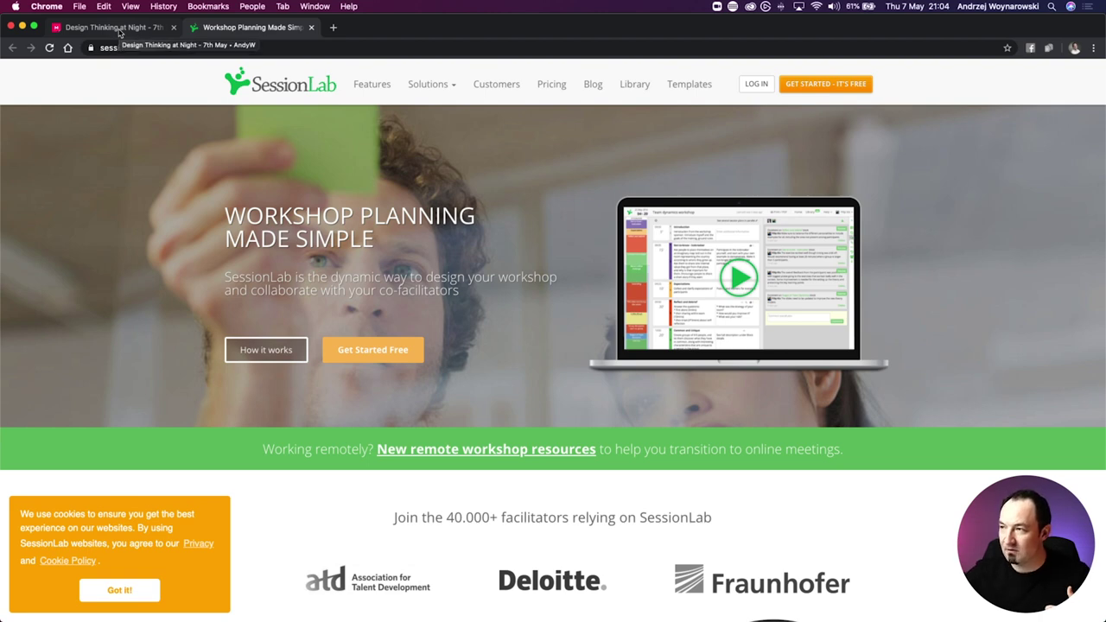
{"action": "left_click", "coordinate": [118, 28]}
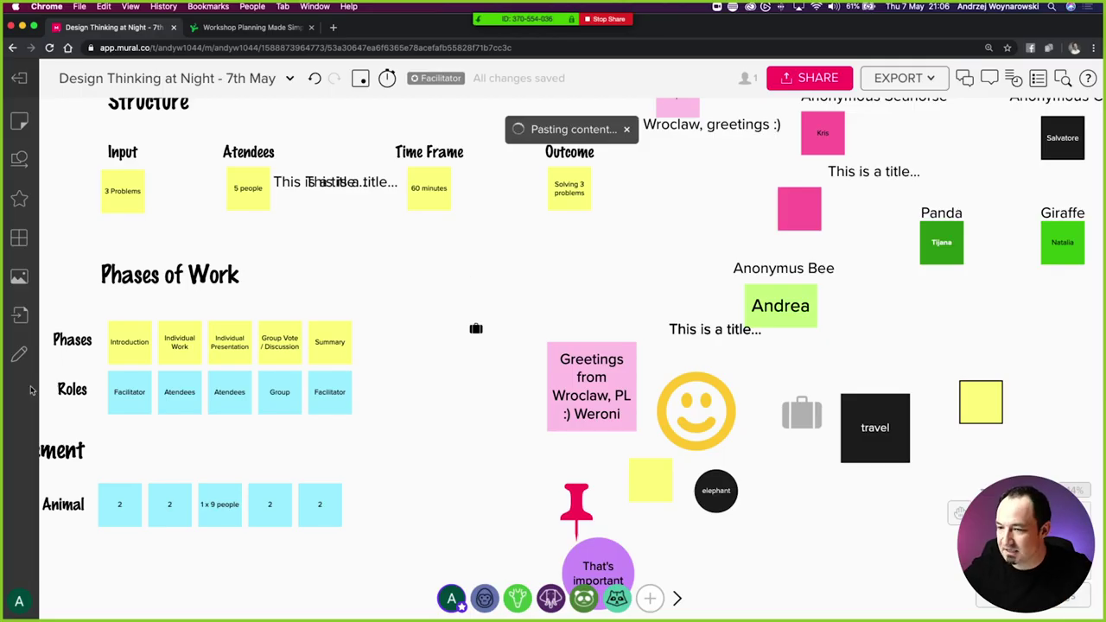
{"action": "left_click", "coordinate": [615, 19]}
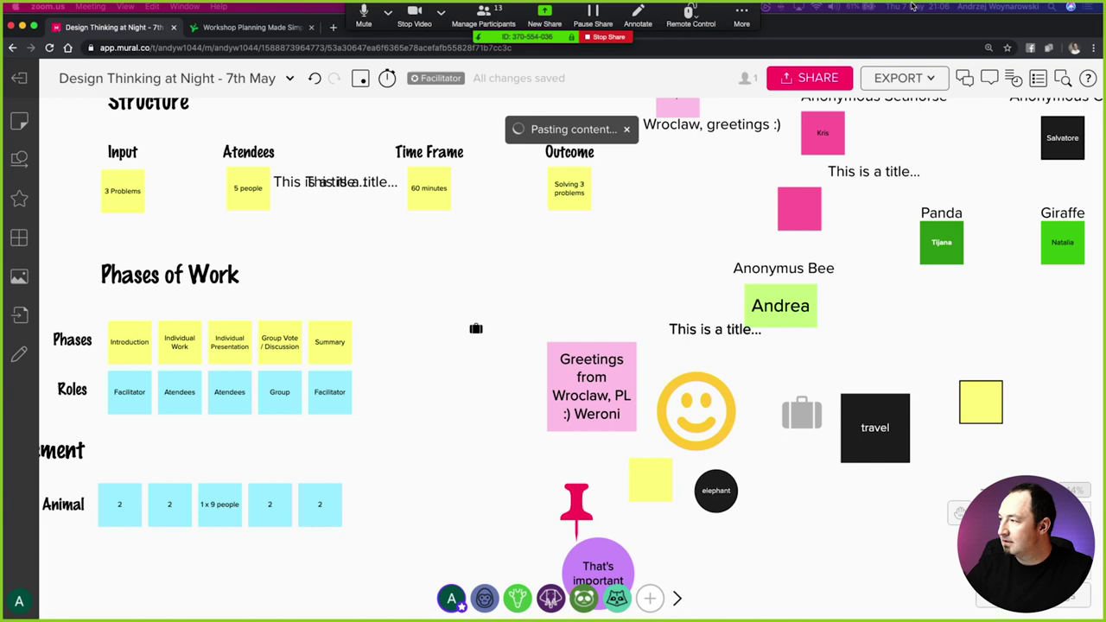
{"action": "left_click", "coordinate": [741, 15]}
{"action": "left_click", "coordinate": [440, 157]}
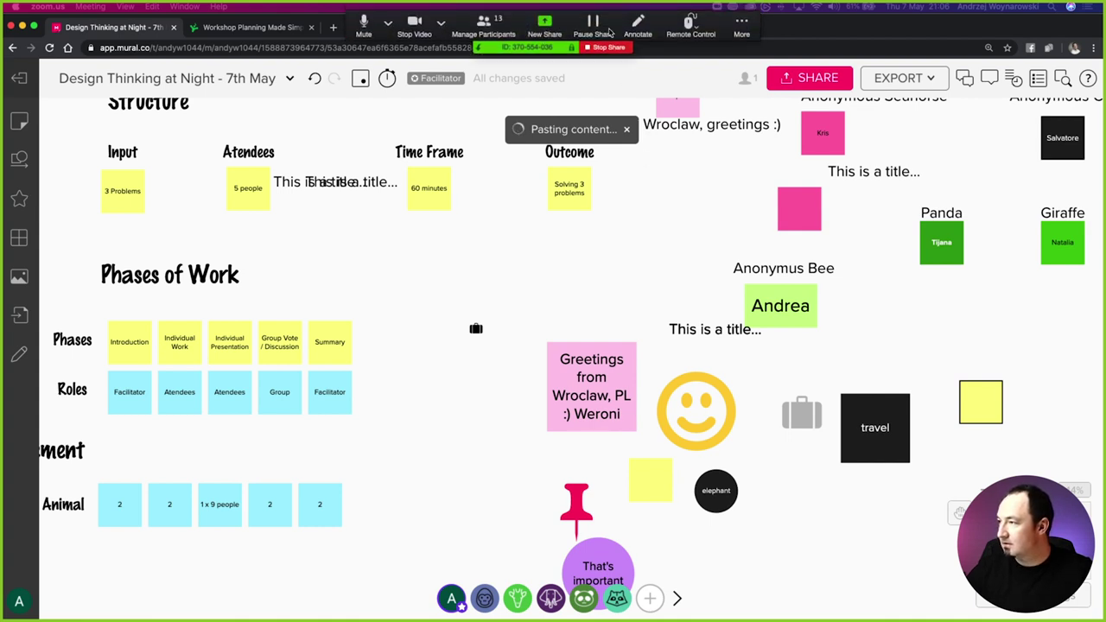
{"action": "left_click", "coordinate": [741, 28]}
{"action": "left_click", "coordinate": [756, 57]}
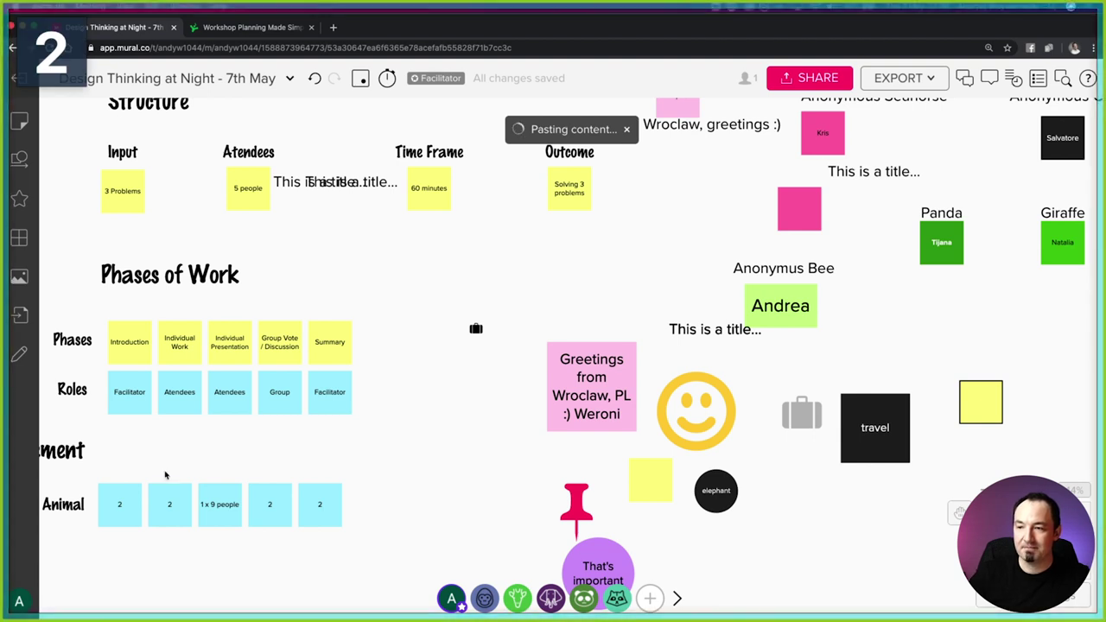
{"action": "left_click", "coordinate": [444, 353]}
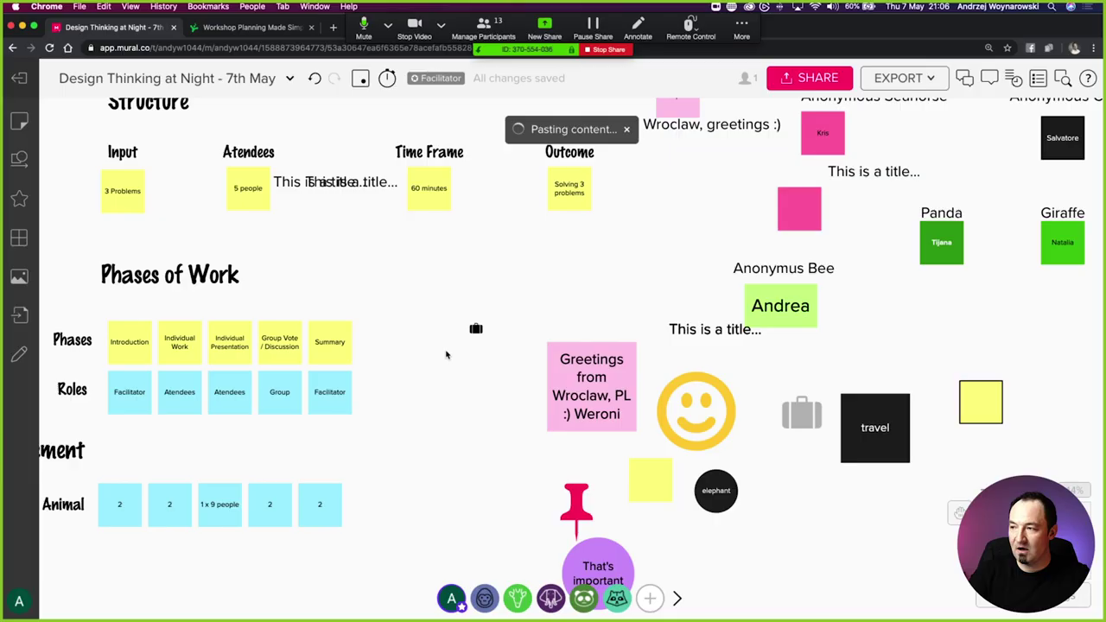
Duplicate the "Introduction" sticky note from the Phases row into the empty space before the "Phases" label
{"action": "scroll", "coordinate": [445, 350], "scroll_direction": "up", "scroll_amount": 3}
{"action": "scroll", "coordinate": [445, 353], "scroll_direction": "left", "scroll_amount": 10}
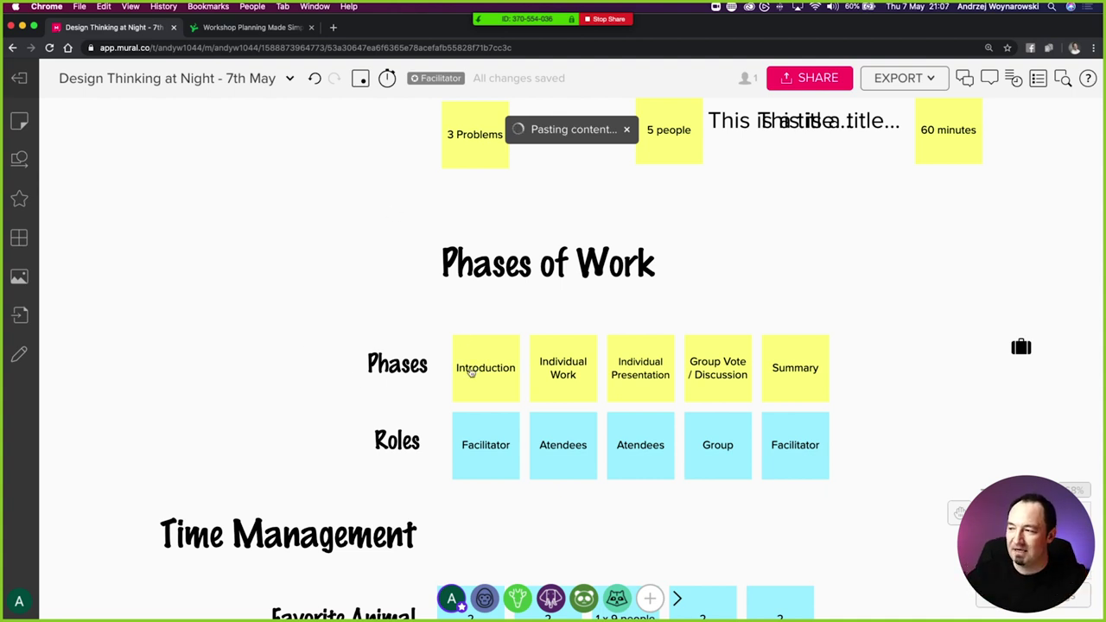
{"action": "left_click_drag", "start_coordinate": [474, 358], "coordinate": [230, 368]}
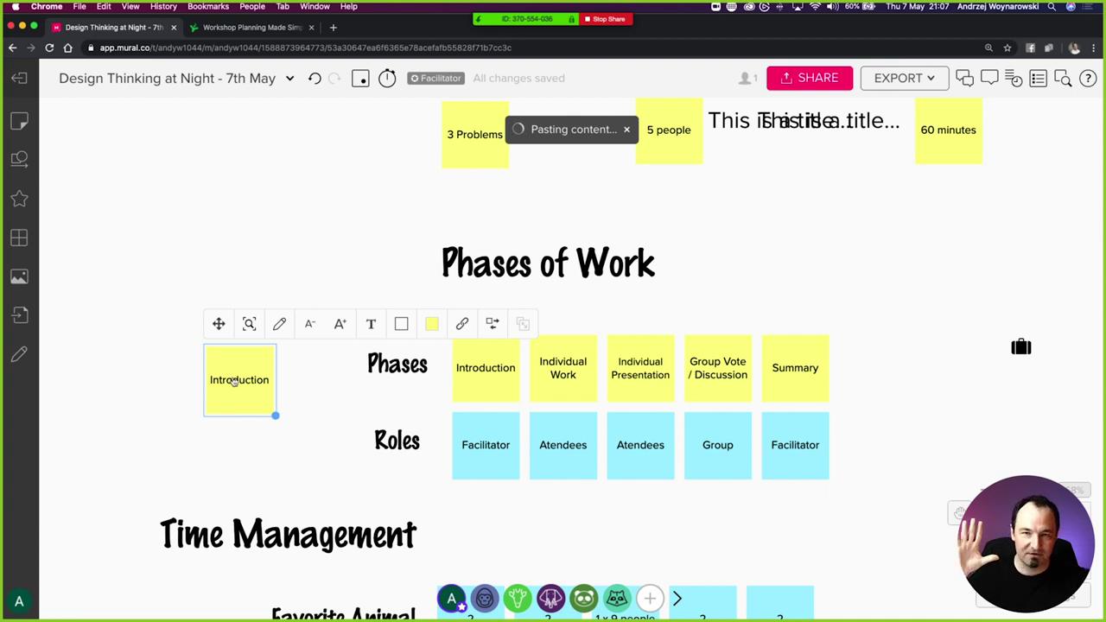
Place another copy of the "Introduction" note past the end of the Phases row, beside the suitcase icon, and change its text to "Summary"
{"action": "left_click_drag", "start_coordinate": [233, 382], "coordinate": [969, 369]}
{"action": "double_click", "coordinate": [969, 369]}
{"action": "type", "text": "Su"}
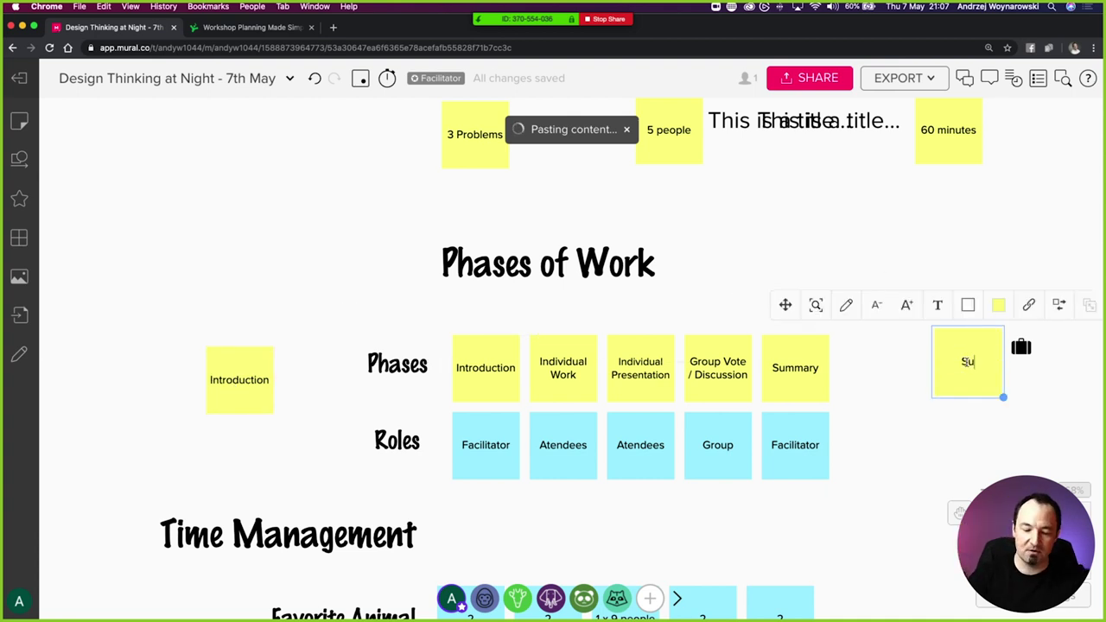
{"action": "type", "text": "mmary"}
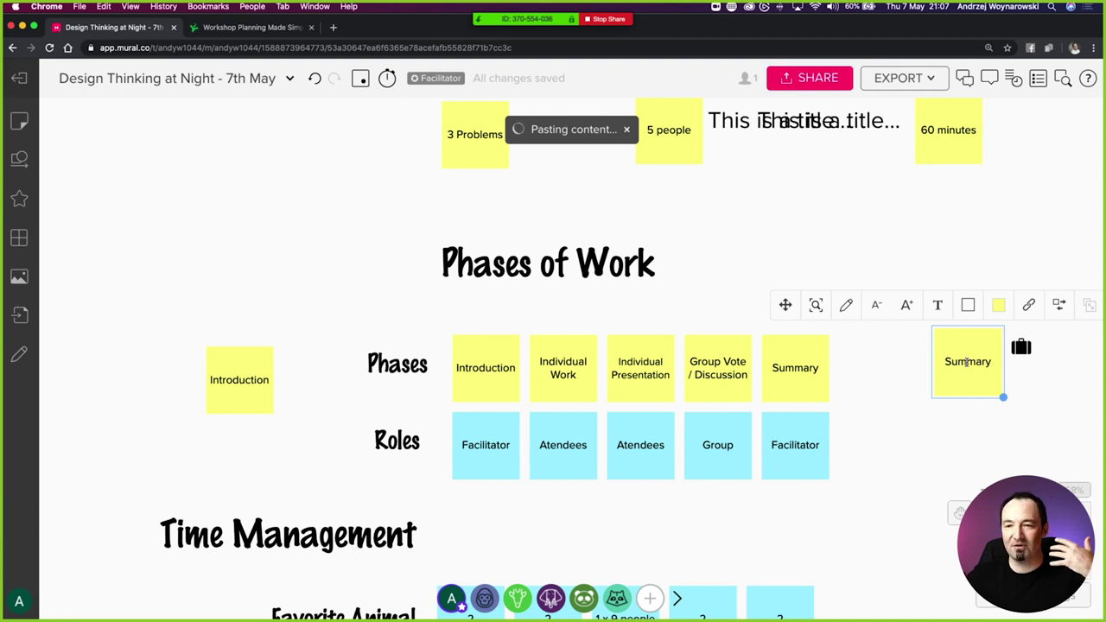
{"action": "left_click", "coordinate": [901, 250]}
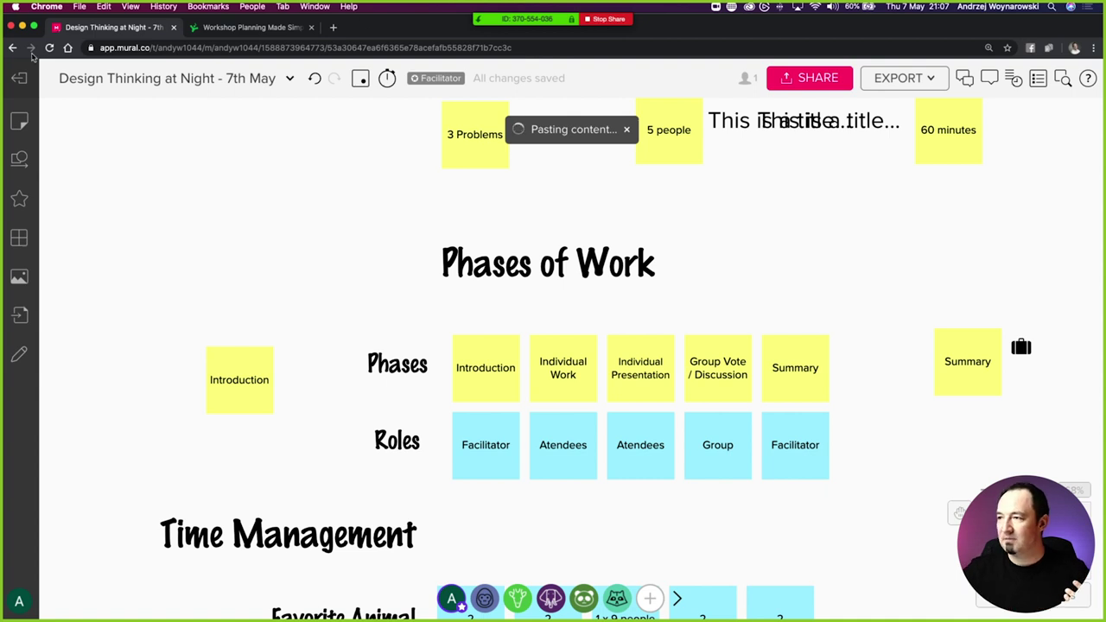
Leave the current mural and open the "Remote Workshop Facilitation" mural from the room of the same name
{"action": "left_click", "coordinate": [19, 78]}
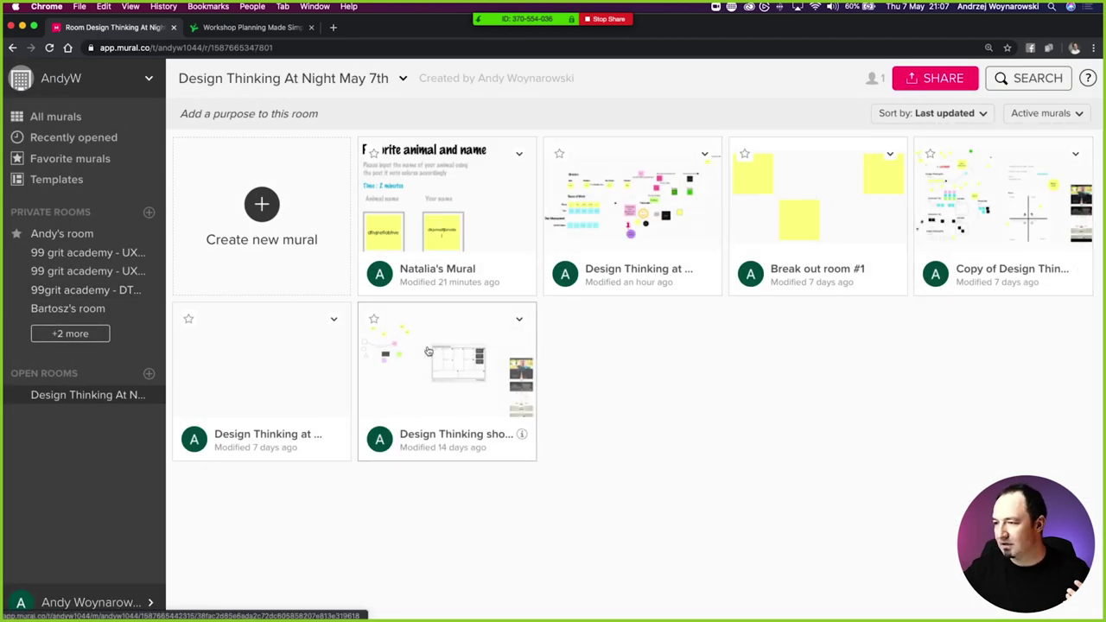
{"action": "left_click", "coordinate": [78, 335]}
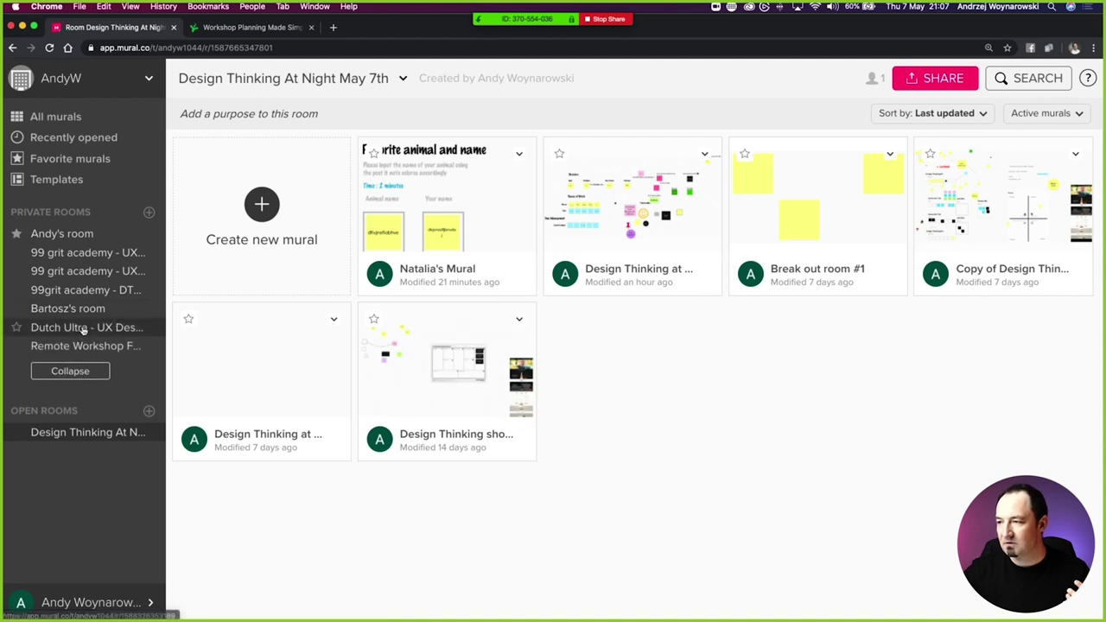
{"action": "left_click", "coordinate": [87, 345]}
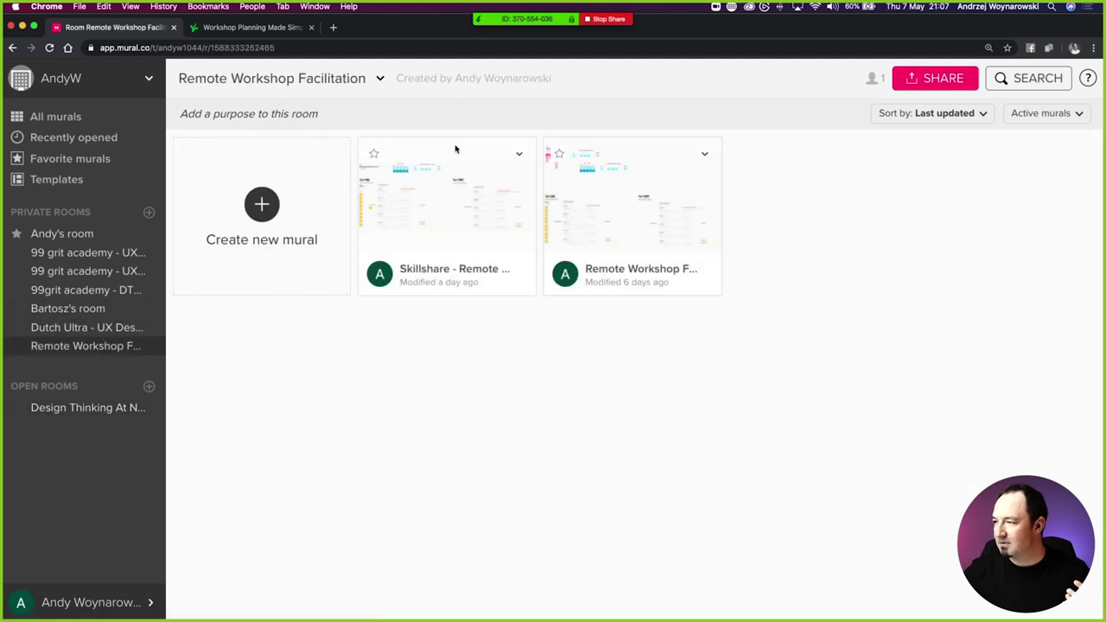
{"action": "left_click", "coordinate": [641, 219]}
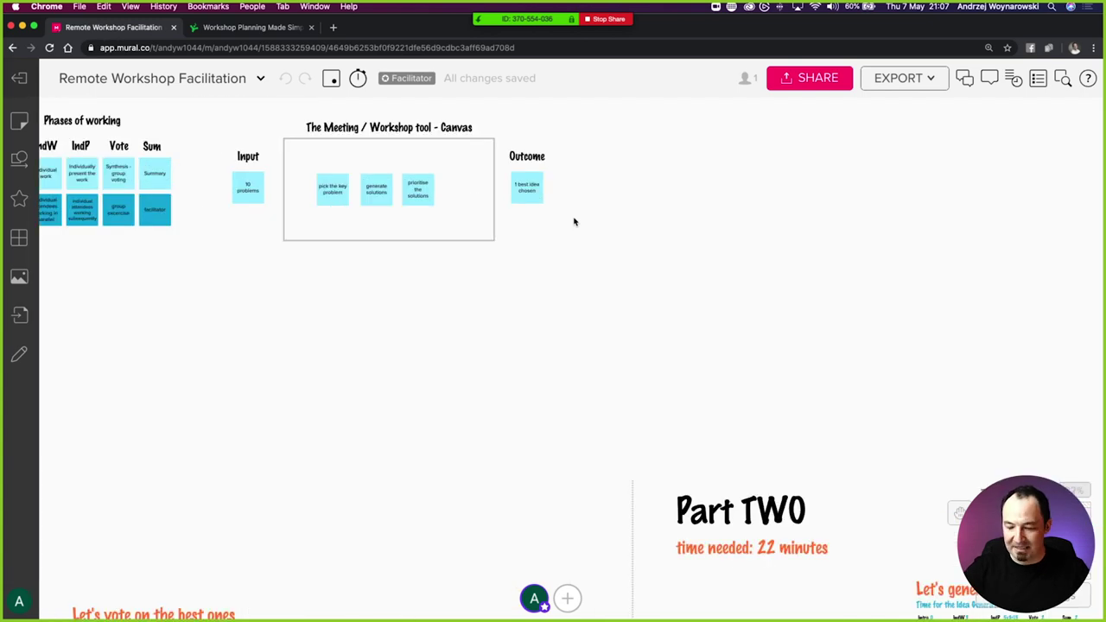
Examine the Part ONE section of the workshop mural, including the problem list, attendee idea squares, voting area and time allocations
{"action": "scroll", "coordinate": [660, 184], "scroll_direction": "down", "scroll_amount": 3}
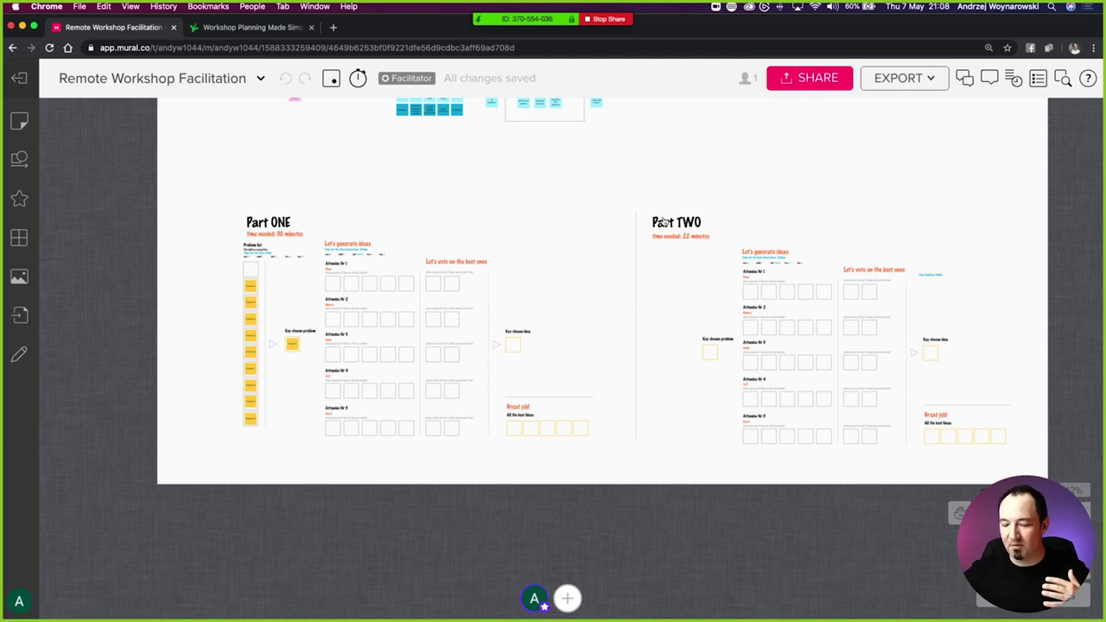
{"action": "scroll", "coordinate": [662, 222], "scroll_direction": "up", "scroll_amount": 5}
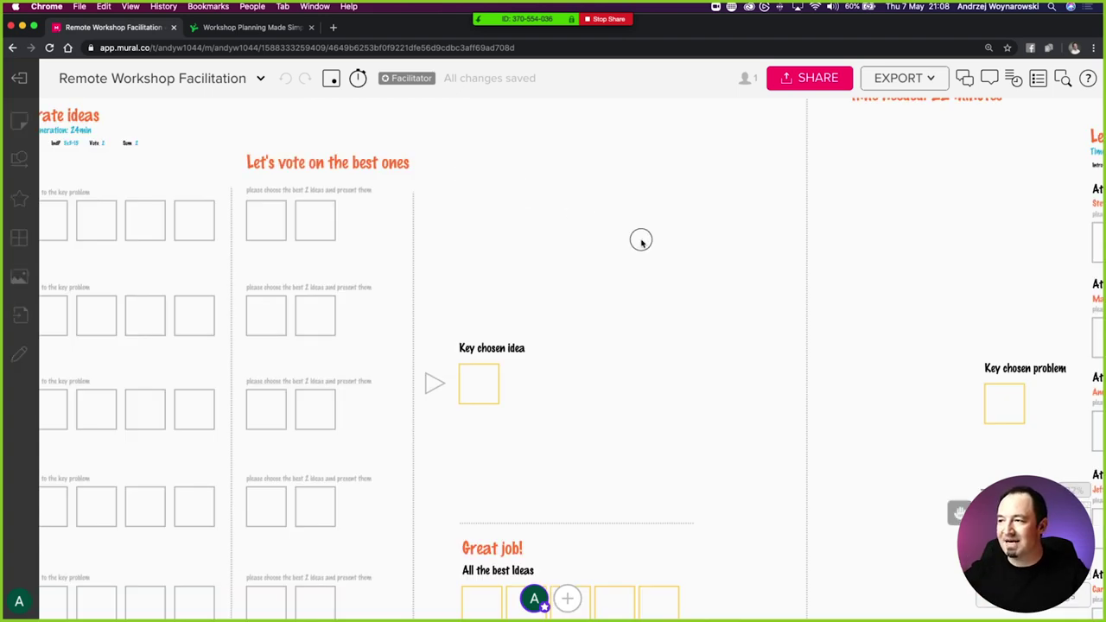
{"action": "scroll", "coordinate": [642, 240], "scroll_direction": "left", "scroll_amount": 10}
{"action": "scroll", "coordinate": [561, 255], "scroll_direction": "left", "scroll_amount": 1}
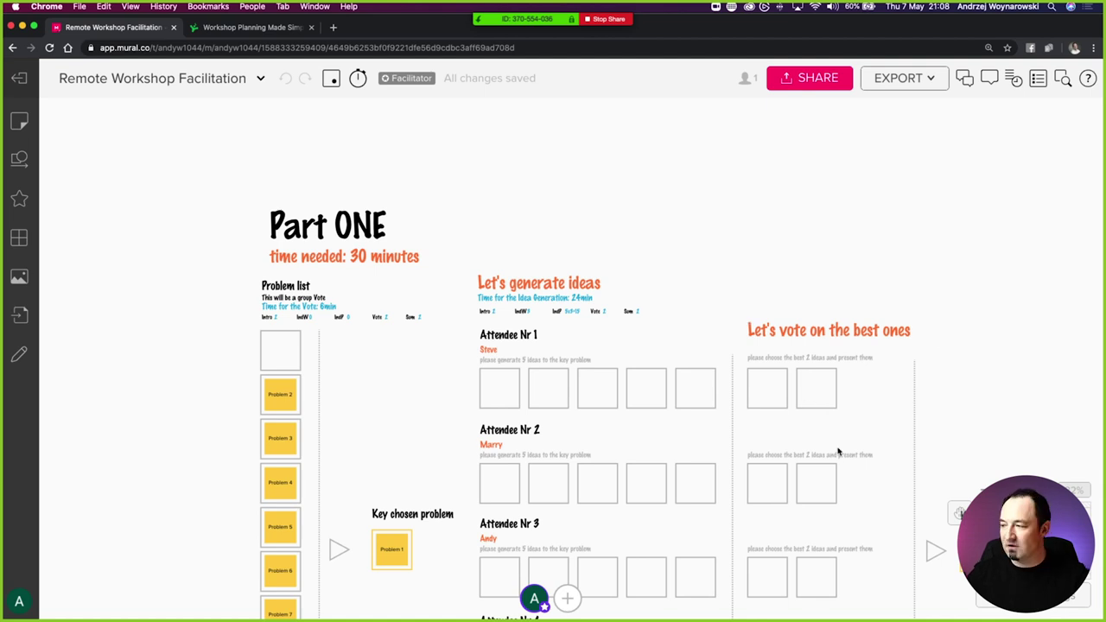
{"action": "left_click_drag", "start_coordinate": [837, 452], "coordinate": [573, 252]}
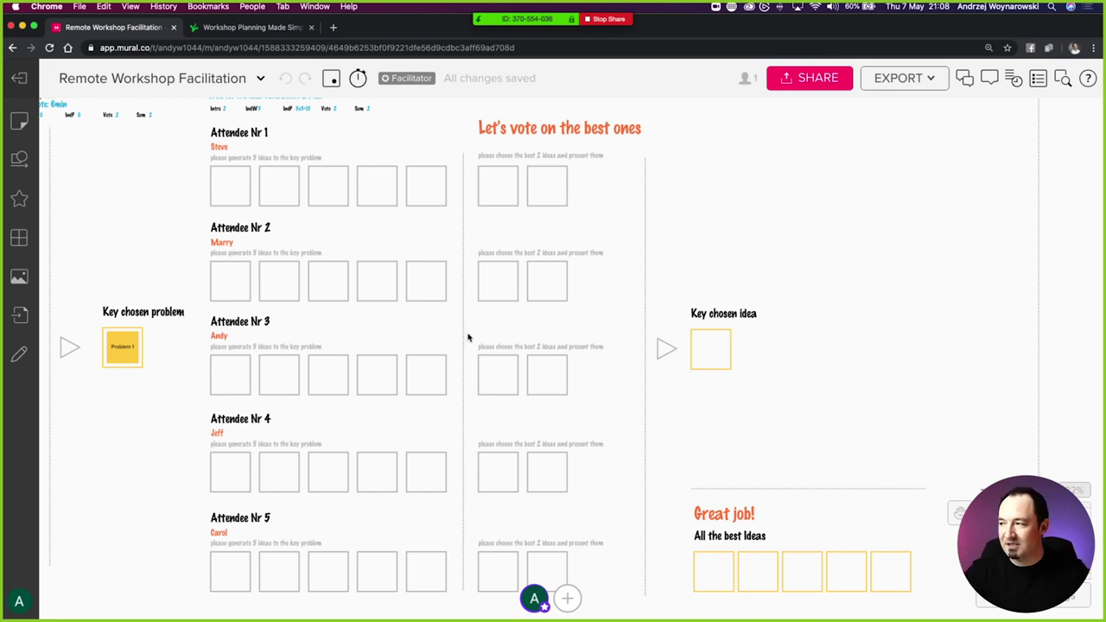
{"action": "scroll", "coordinate": [468, 337], "scroll_direction": "down", "scroll_amount": 5}
{"action": "scroll", "coordinate": [468, 337], "scroll_direction": "up", "scroll_amount": 3}
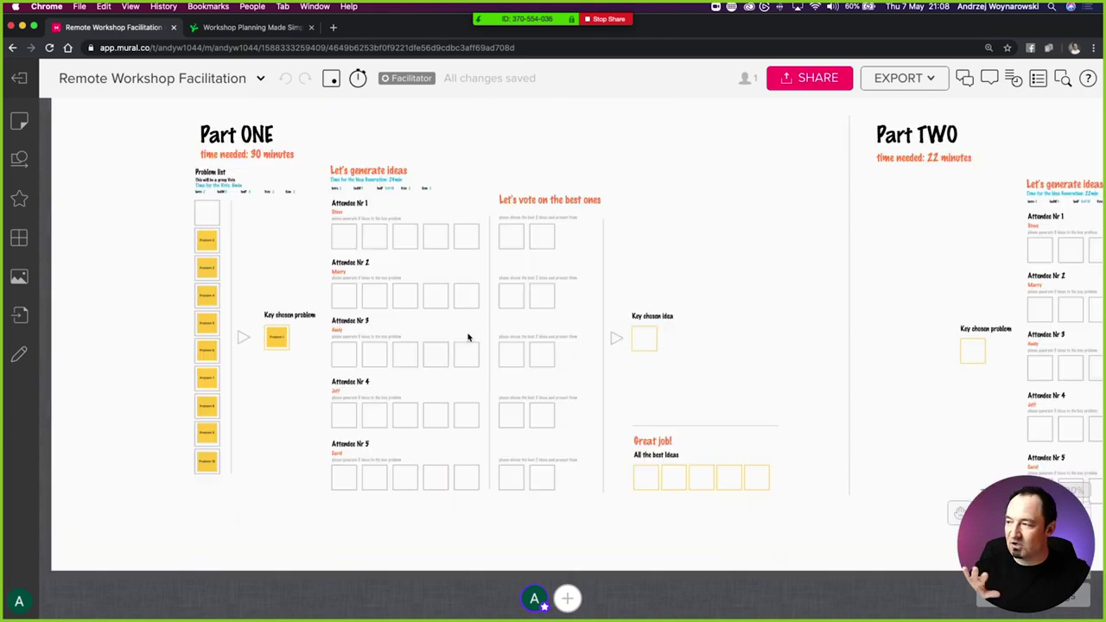
{"action": "scroll", "coordinate": [467, 337], "scroll_direction": "up", "scroll_amount": 5}
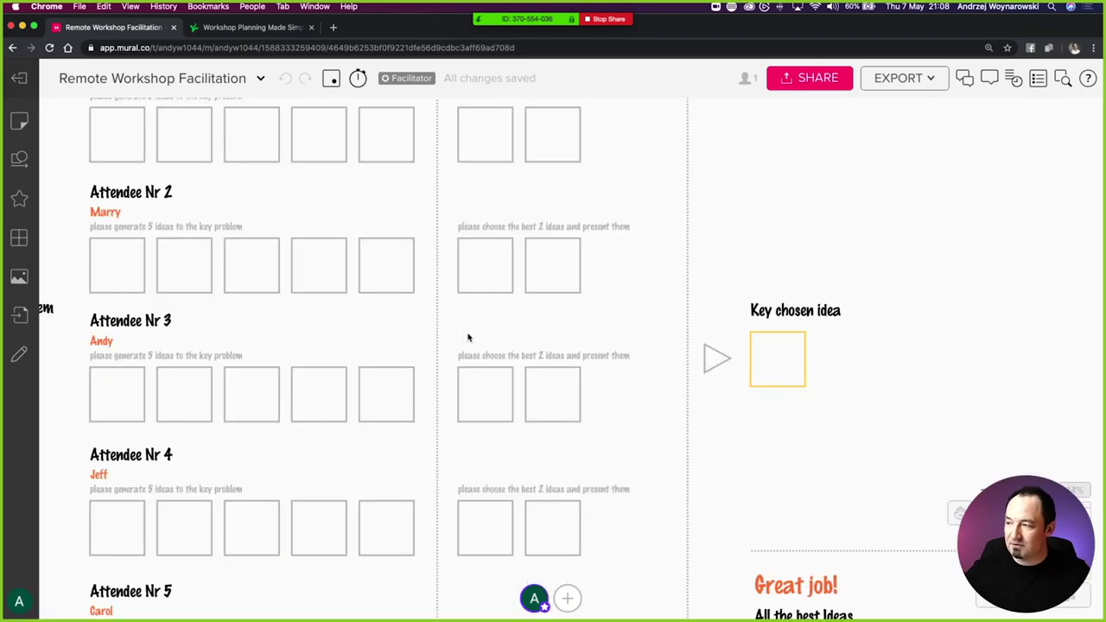
{"action": "scroll", "coordinate": [687, 414], "scroll_direction": "left", "scroll_amount": 8}
{"action": "scroll", "coordinate": [686, 414], "scroll_direction": "up", "scroll_amount": 4}
{"action": "scroll", "coordinate": [686, 414], "scroll_direction": "left", "scroll_amount": 6}
{"action": "scroll", "coordinate": [686, 414], "scroll_direction": "up", "scroll_amount": 5}
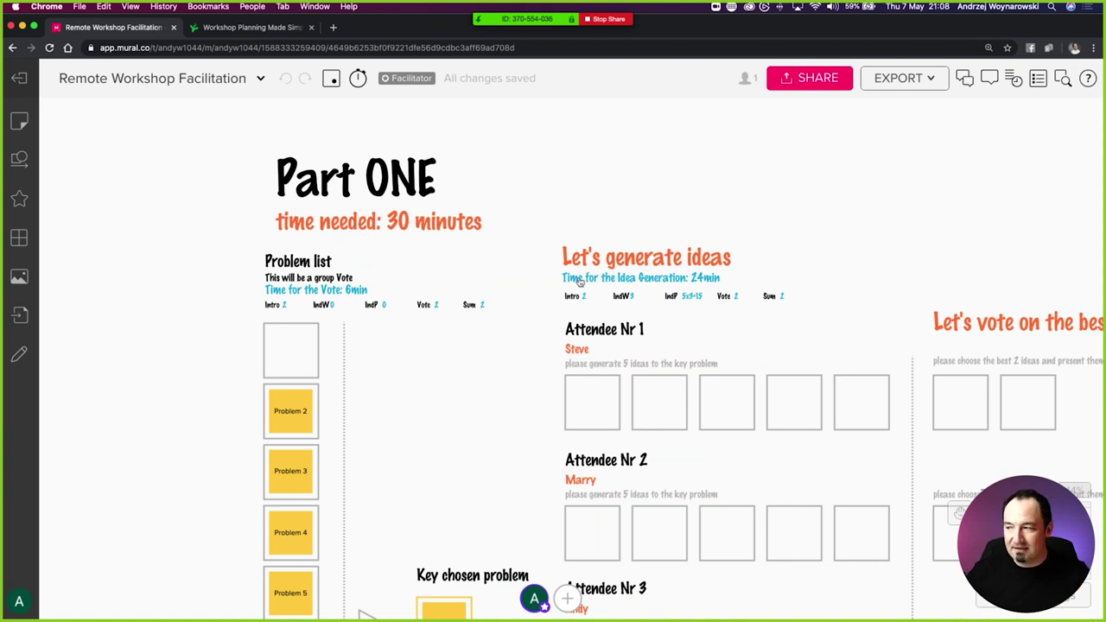
Examine the Part TWO section, including its needed time, idea generation timing and attendee squares
{"action": "scroll", "coordinate": [582, 298], "scroll_direction": "right", "scroll_amount": 20}
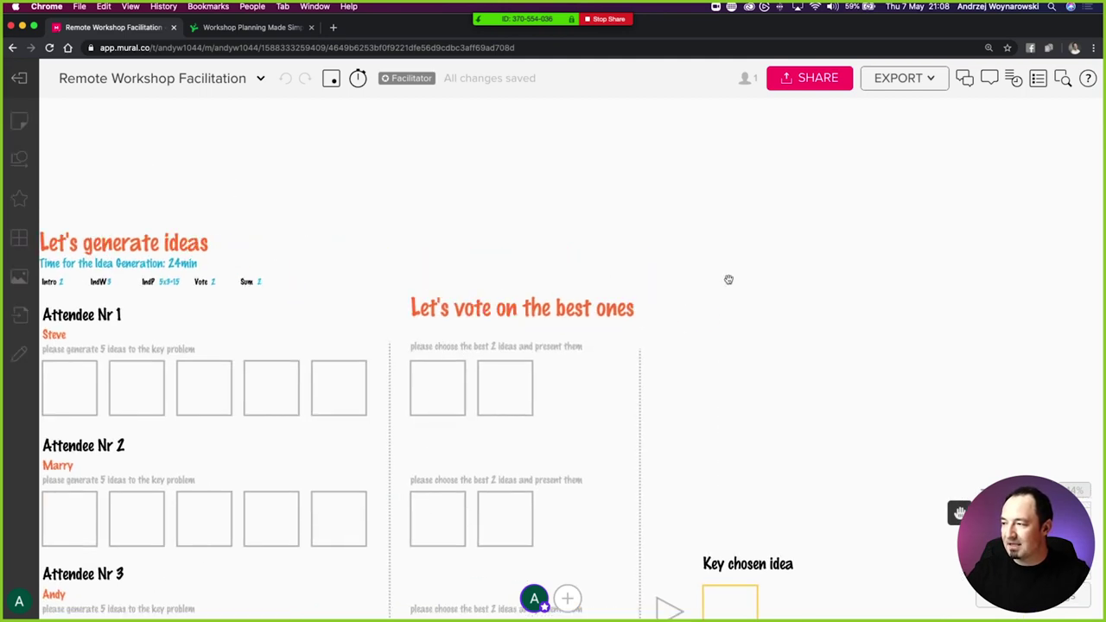
{"action": "scroll", "coordinate": [604, 313], "scroll_direction": "right", "scroll_amount": 5}
{"action": "scroll", "coordinate": [604, 312], "scroll_direction": "up", "scroll_amount": 2}
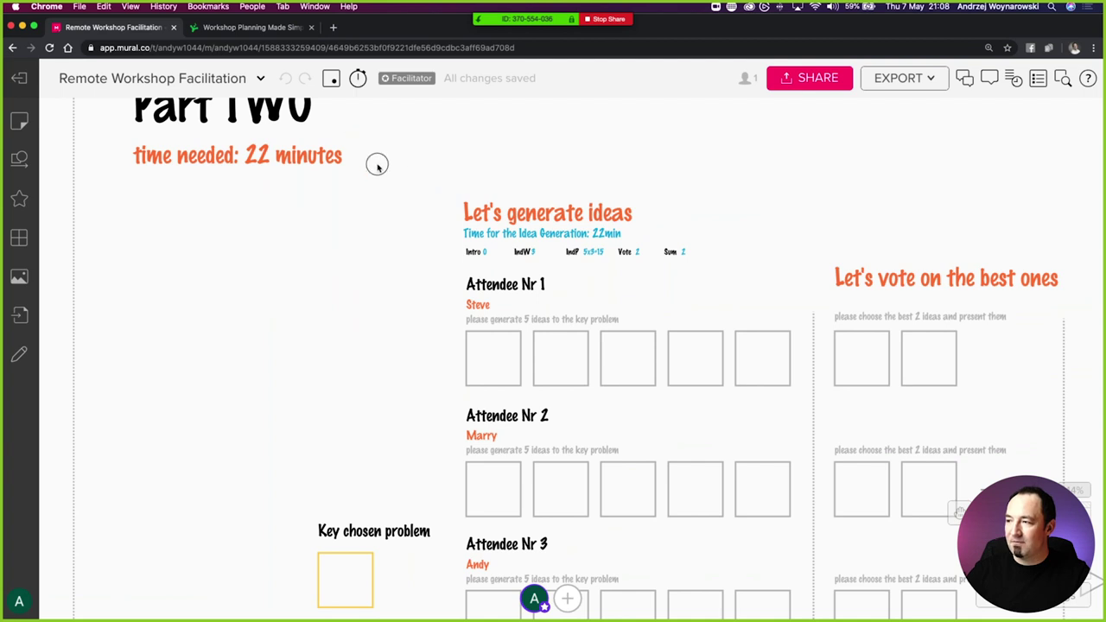
{"action": "scroll", "coordinate": [375, 163], "scroll_direction": "up", "scroll_amount": 2}
{"action": "scroll", "coordinate": [375, 164], "scroll_direction": "left", "scroll_amount": 2}
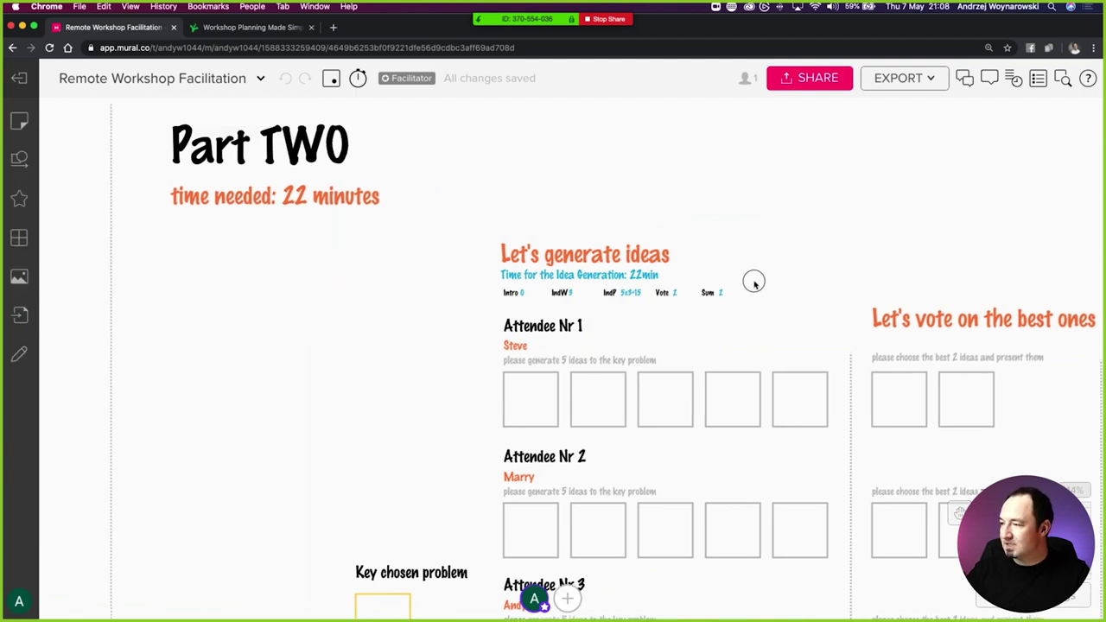
Examine Part TWO's idea generation time breakdown, voting area and key chosen idea, including how both parts fit in the whole mural
{"action": "scroll", "coordinate": [753, 279], "scroll_direction": "right", "scroll_amount": 5}
{"action": "scroll", "coordinate": [752, 279], "scroll_direction": "down", "scroll_amount": 2}
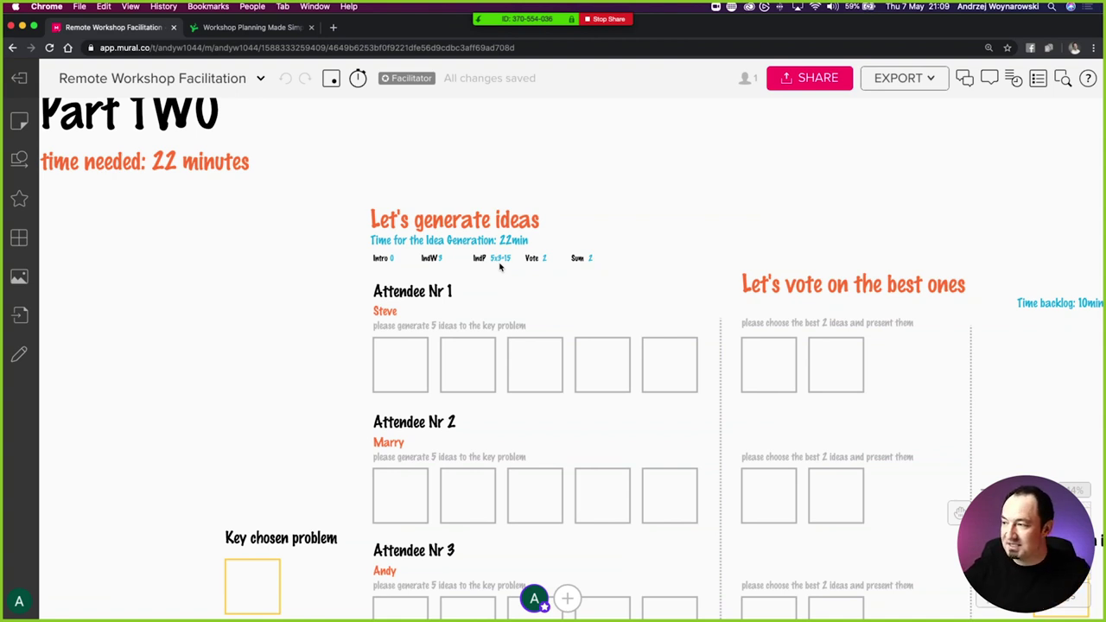
{"action": "scroll", "coordinate": [499, 268], "scroll_direction": "up", "scroll_amount": 3}
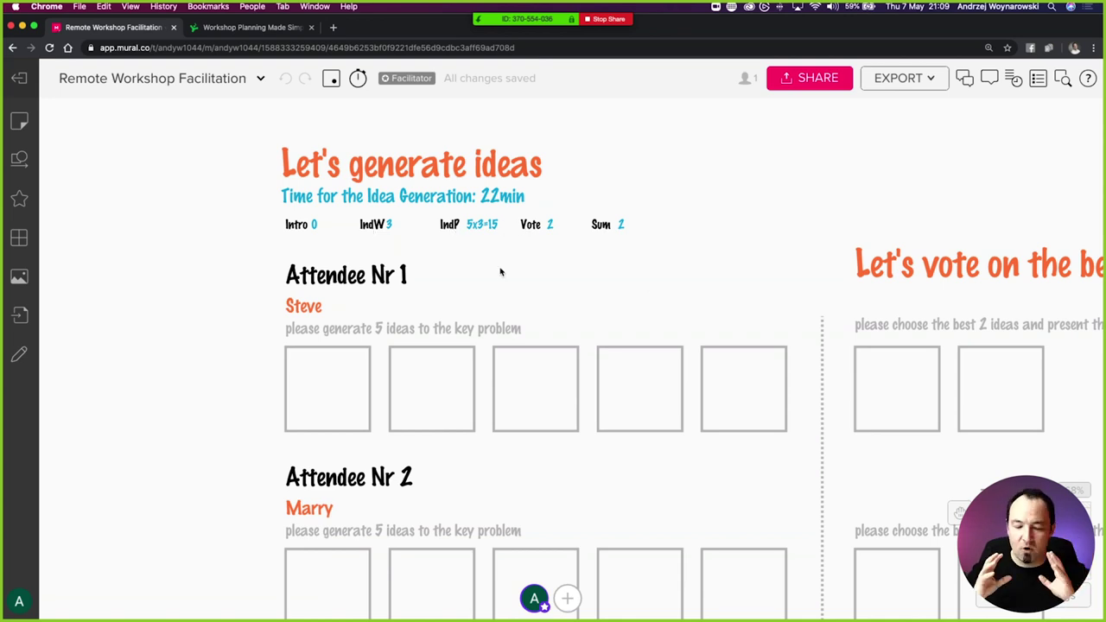
{"action": "scroll", "coordinate": [499, 272], "scroll_direction": "down", "scroll_amount": 10}
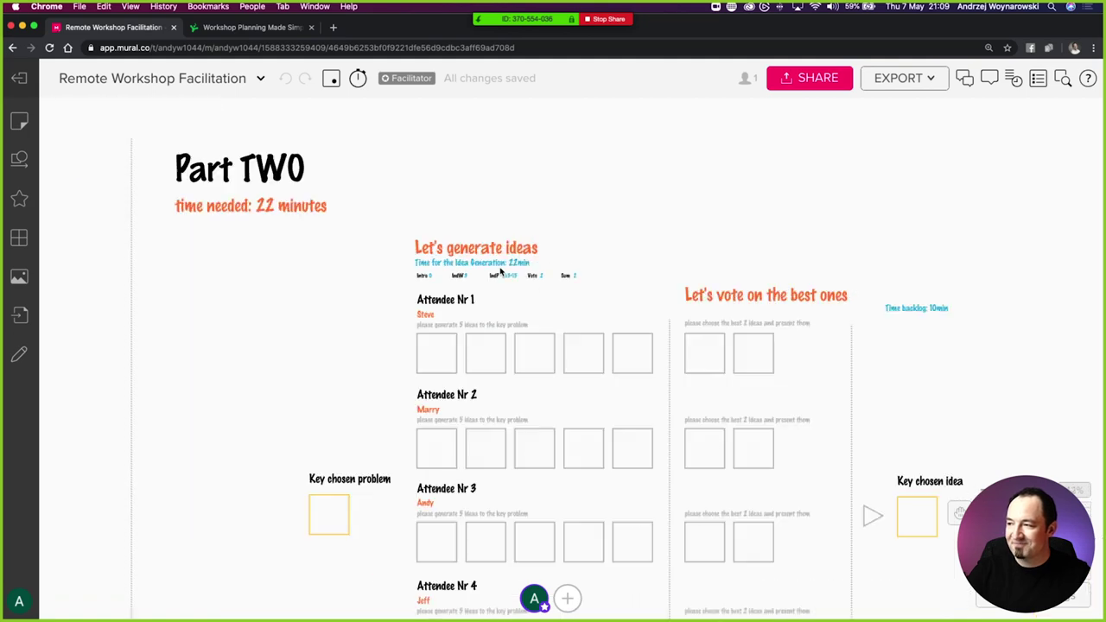
{"action": "scroll", "coordinate": [551, 251], "scroll_direction": "left", "scroll_amount": 5}
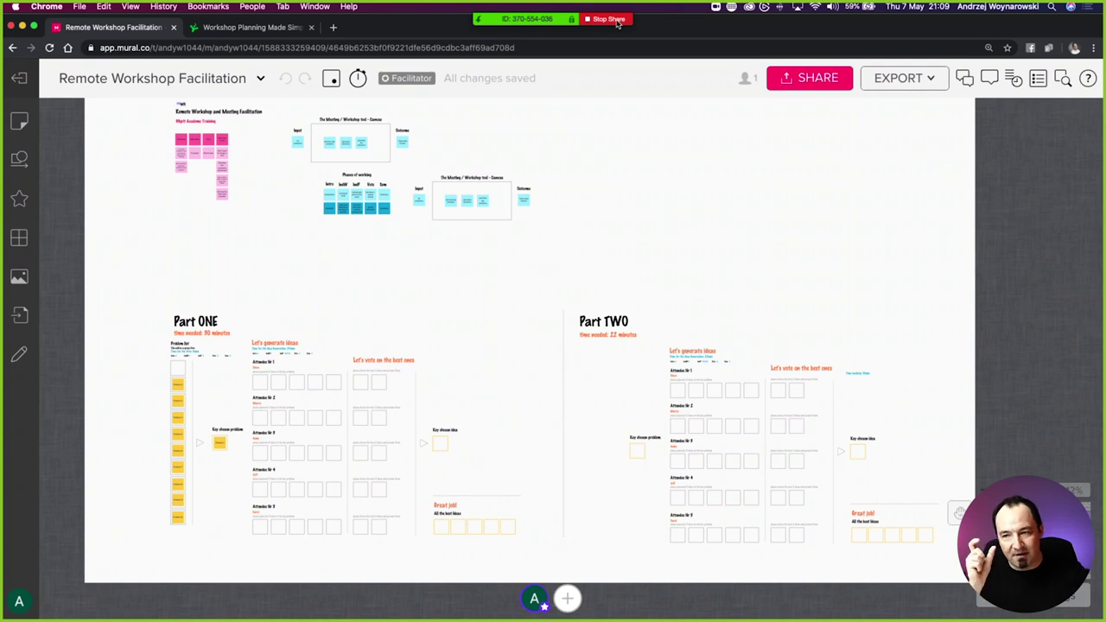
{"action": "left_click", "coordinate": [610, 19]}
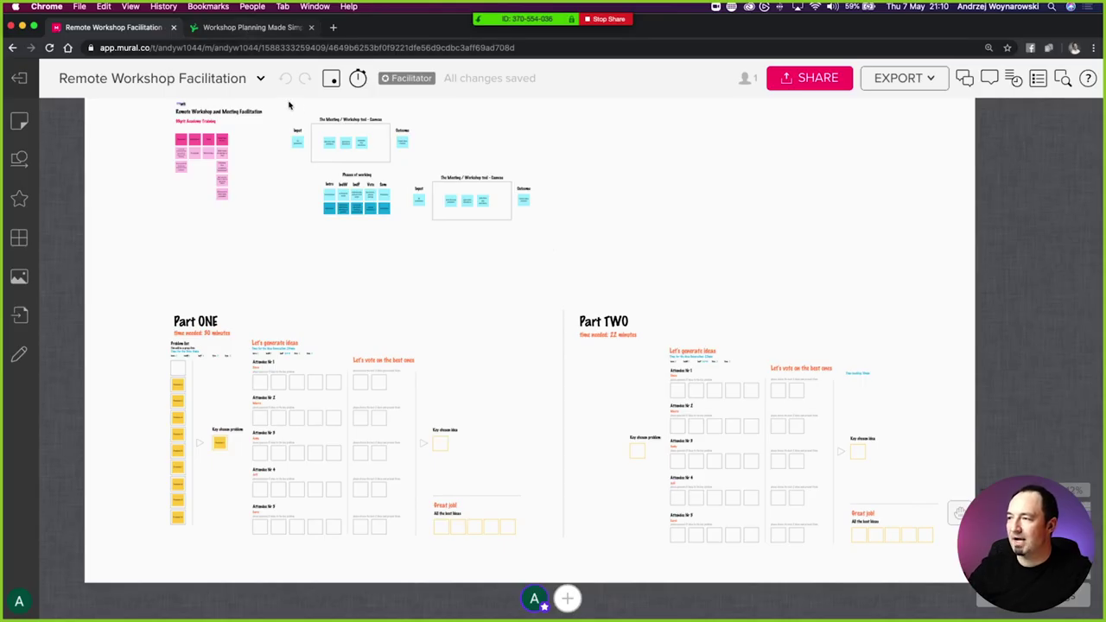
Open the "Dutch Ultra - UX Design Project" mural from its own room and examine its project scope and investment summary
{"action": "left_click", "coordinate": [21, 81]}
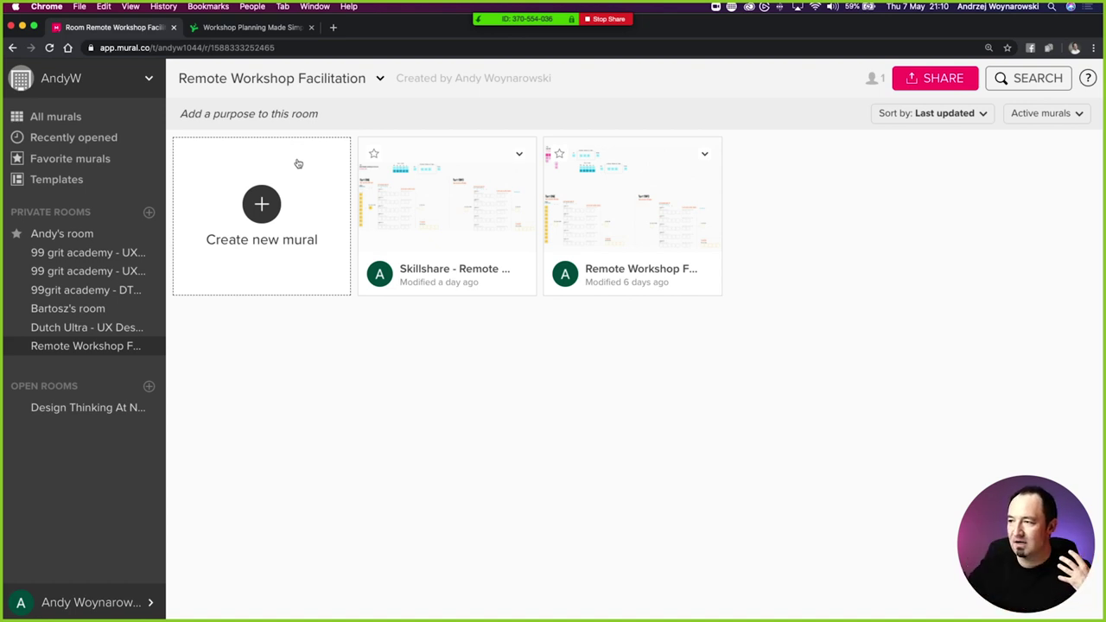
{"action": "left_click", "coordinate": [119, 328]}
{"action": "left_click", "coordinate": [432, 222]}
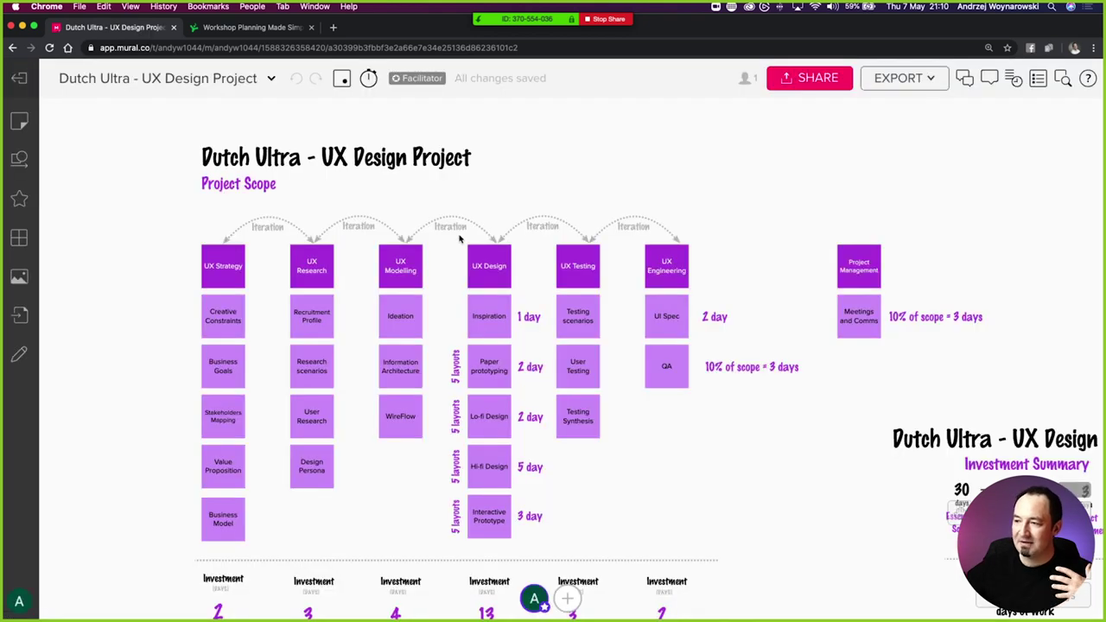
{"action": "scroll", "coordinate": [459, 239], "scroll_direction": "down", "scroll_amount": 5}
{"action": "scroll", "coordinate": [535, 294], "scroll_direction": "up", "scroll_amount": 1}
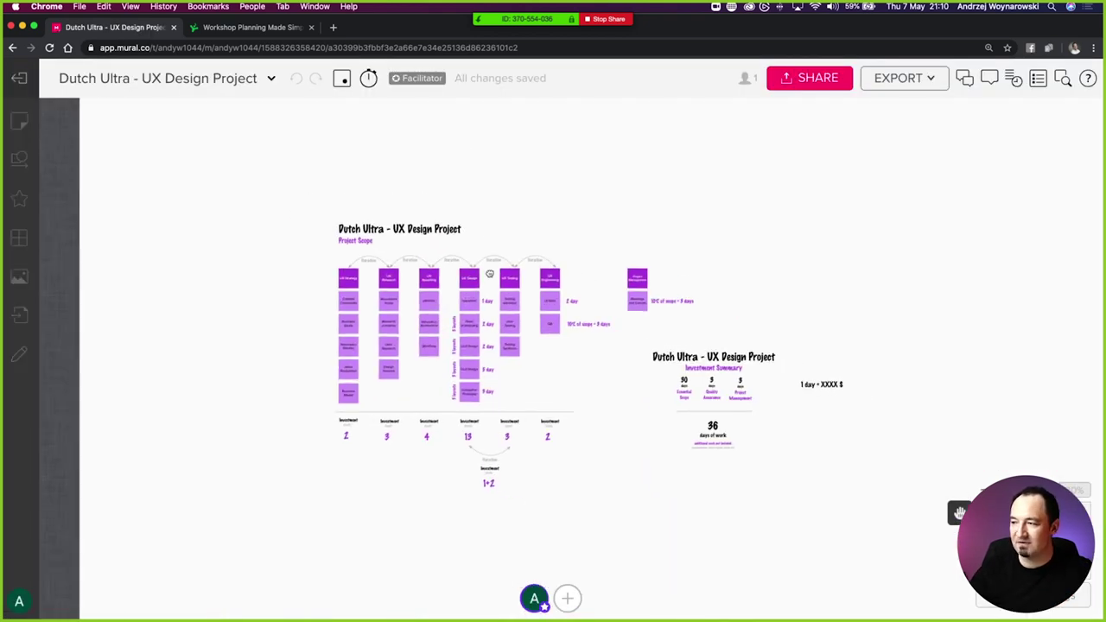
{"action": "scroll", "coordinate": [490, 276], "scroll_direction": "up", "scroll_amount": 3}
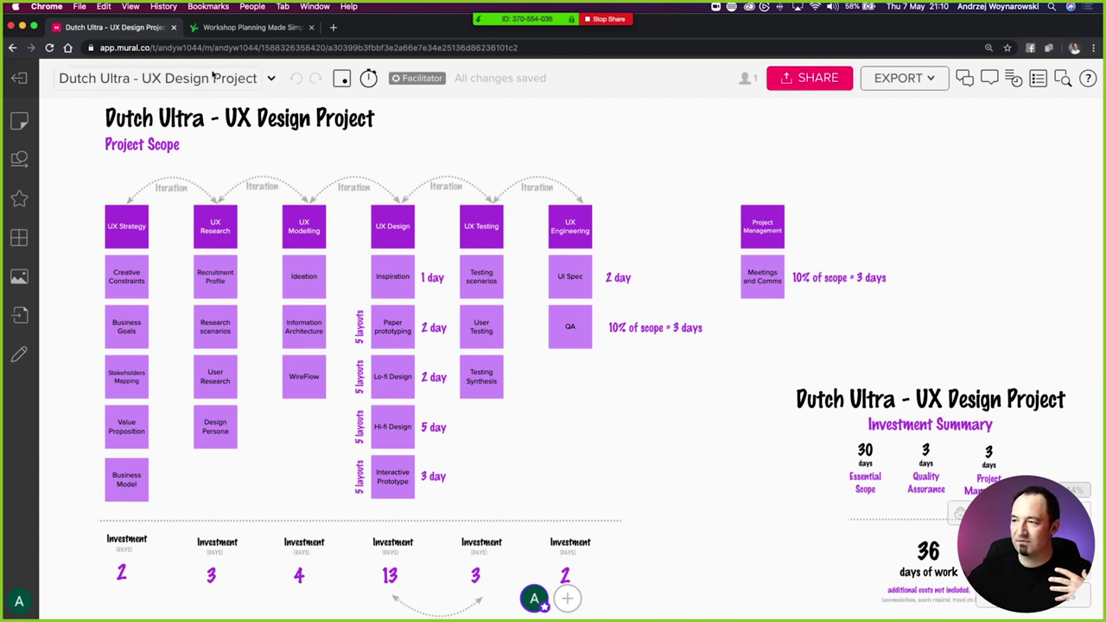
Leave the Dutch Ultra mural and open "DTMB - BHM - Step 5 - Business Hypothesis Map" from the "99grit academy - DTM Bootcamp - BHM" room
{"action": "left_click", "coordinate": [21, 79]}
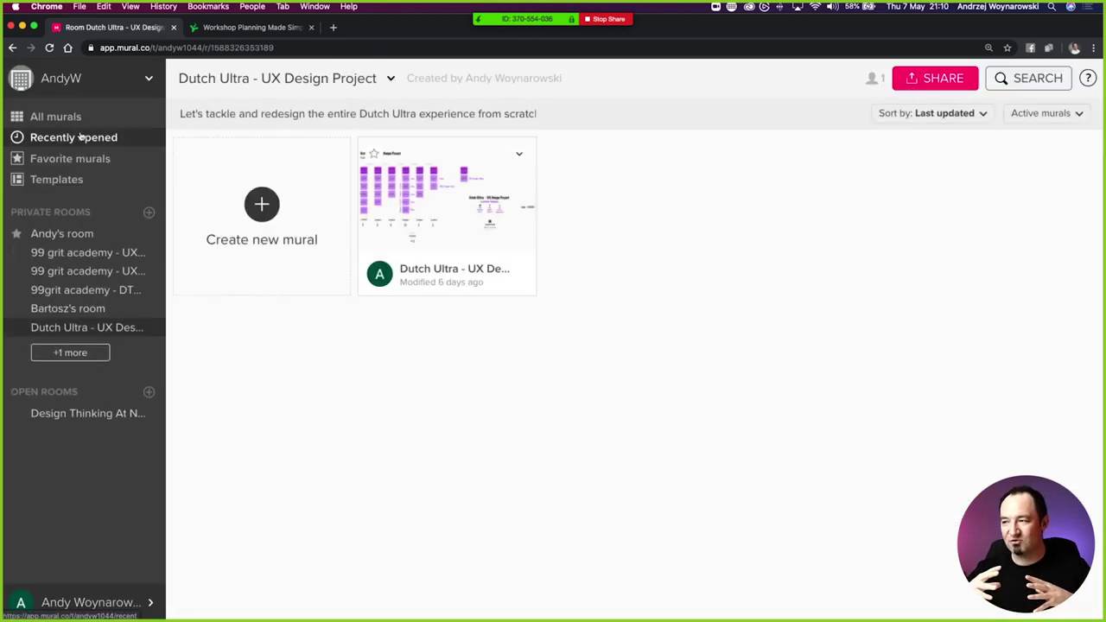
{"action": "left_click", "coordinate": [70, 353]}
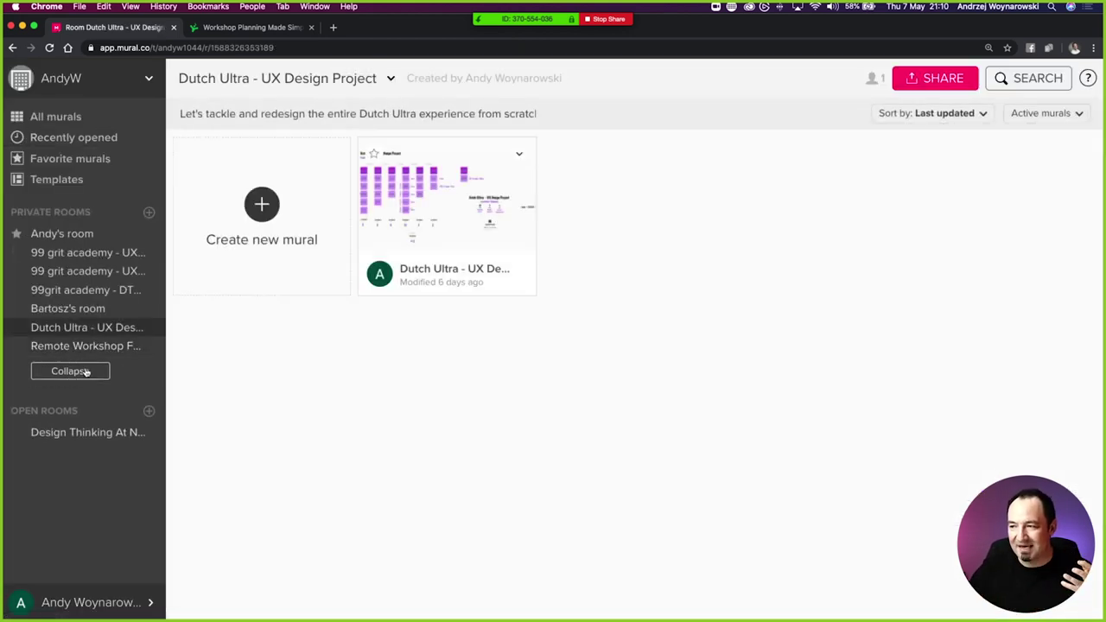
{"action": "left_click", "coordinate": [117, 349]}
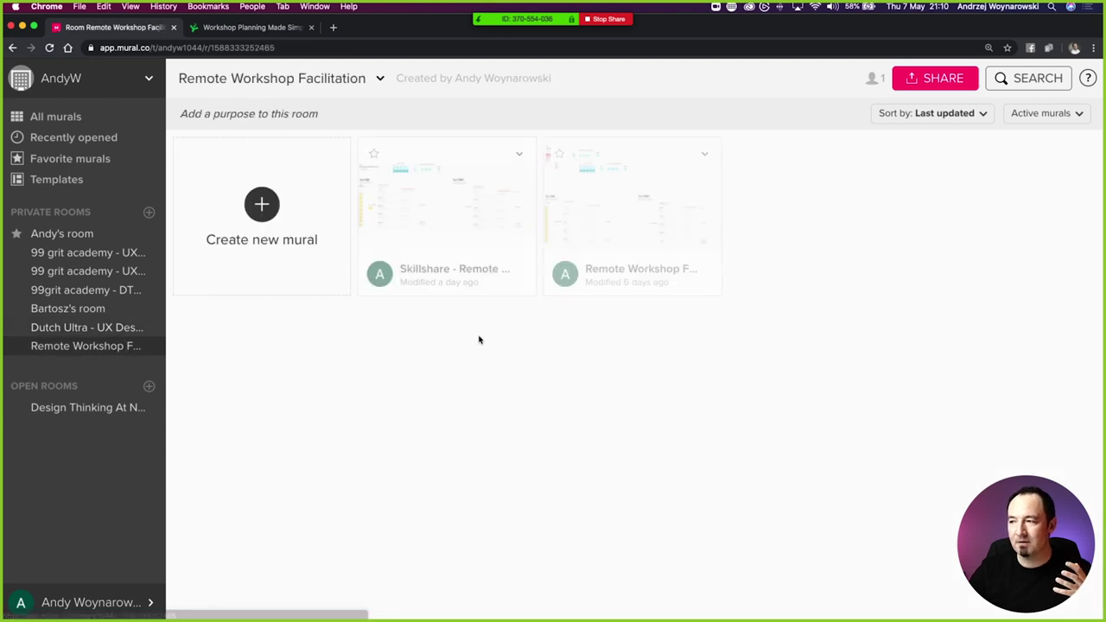
{"action": "left_click", "coordinate": [136, 290]}
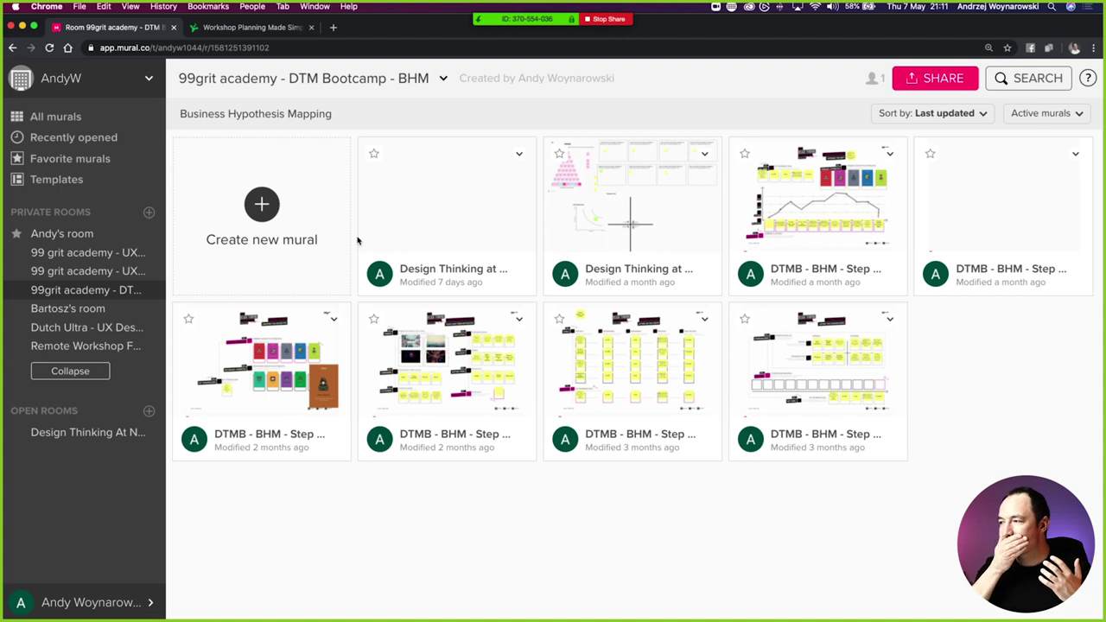
{"action": "left_click", "coordinate": [801, 217]}
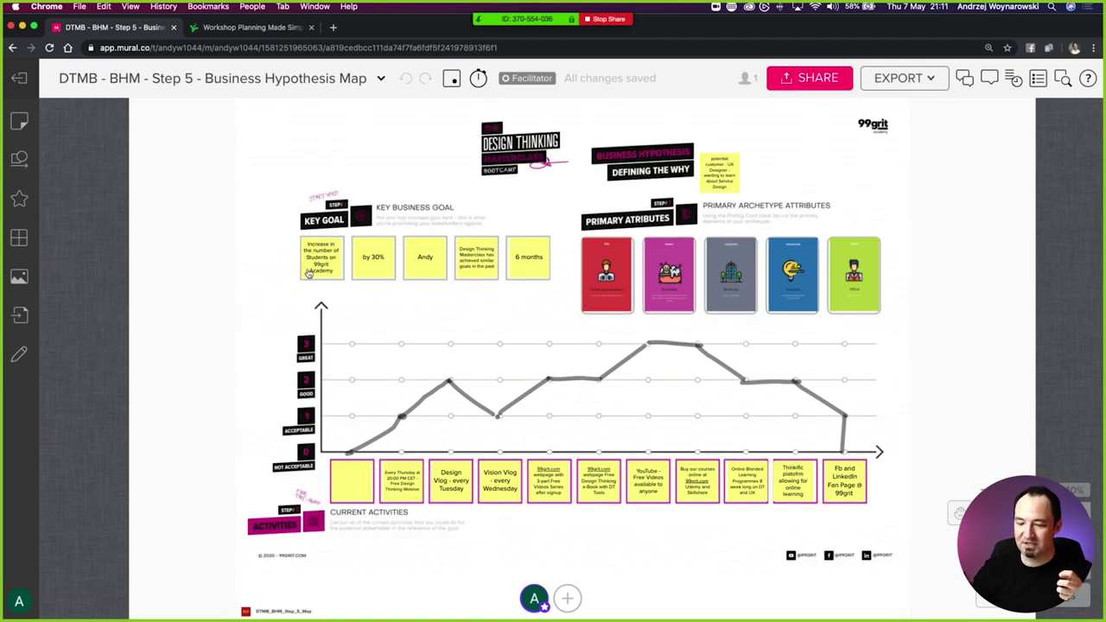
Examine the Business Hypothesis Map, including the key business goal, primary archetype attributes, rating graph and current activities
{"action": "scroll", "coordinate": [308, 273], "scroll_direction": "up", "scroll_amount": 3}
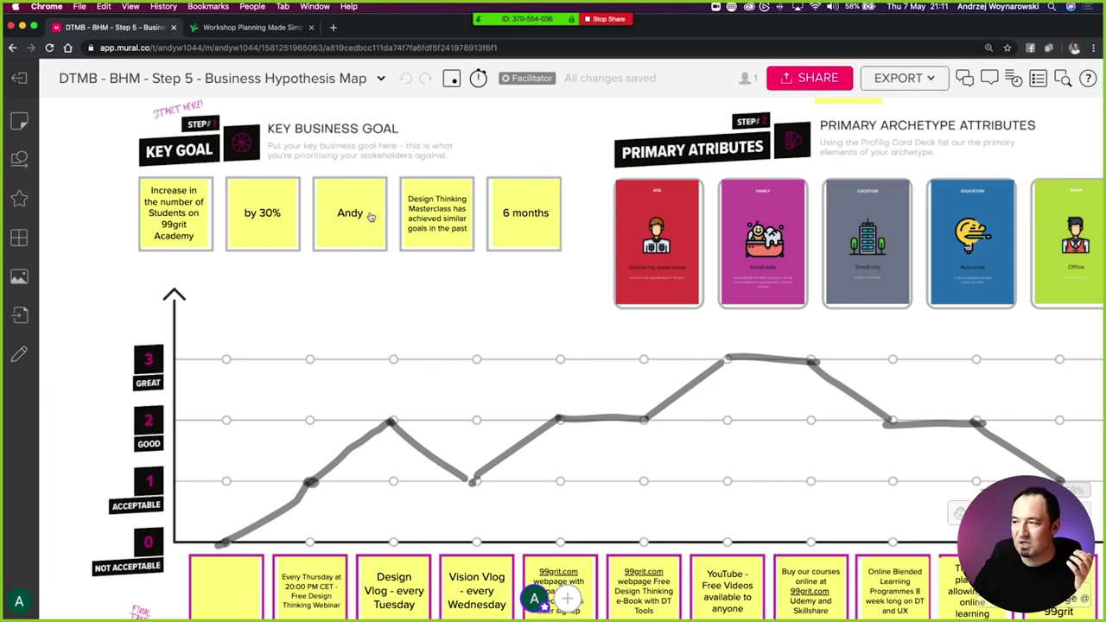
{"action": "scroll", "coordinate": [363, 229], "scroll_direction": "right", "scroll_amount": 2}
{"action": "scroll", "coordinate": [388, 247], "scroll_direction": "down", "scroll_amount": 3}
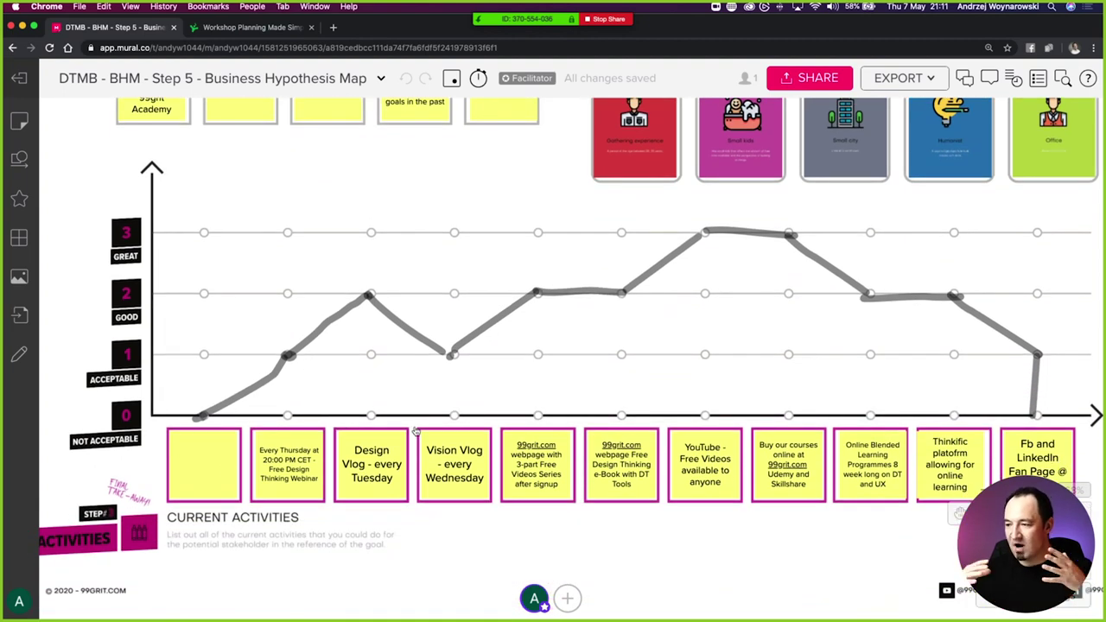
{"action": "scroll", "coordinate": [415, 430], "scroll_direction": "down", "scroll_amount": 5}
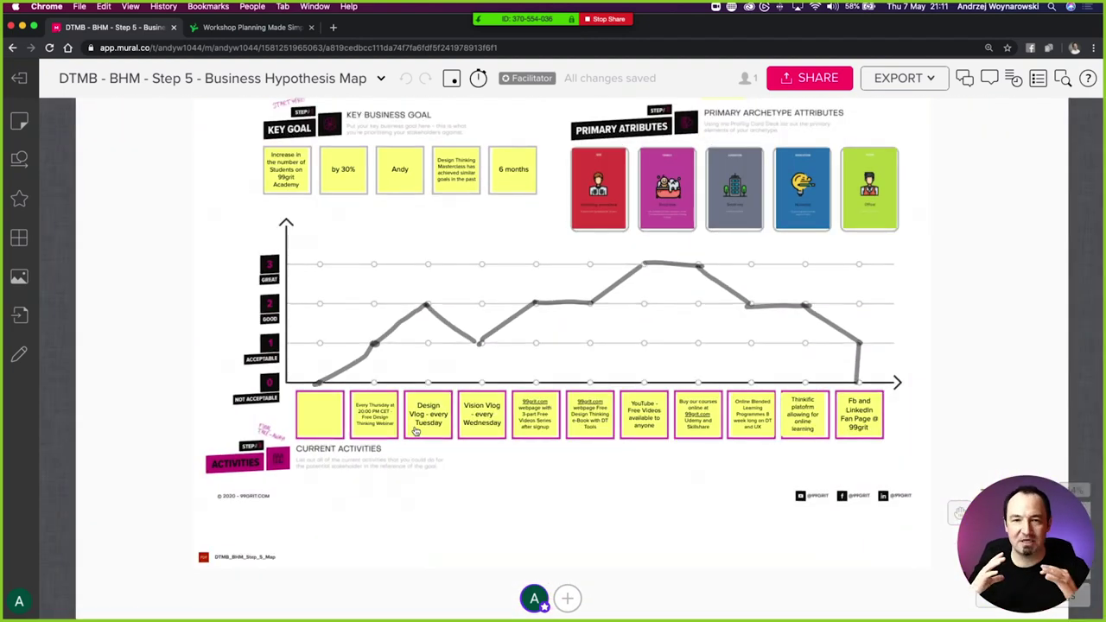